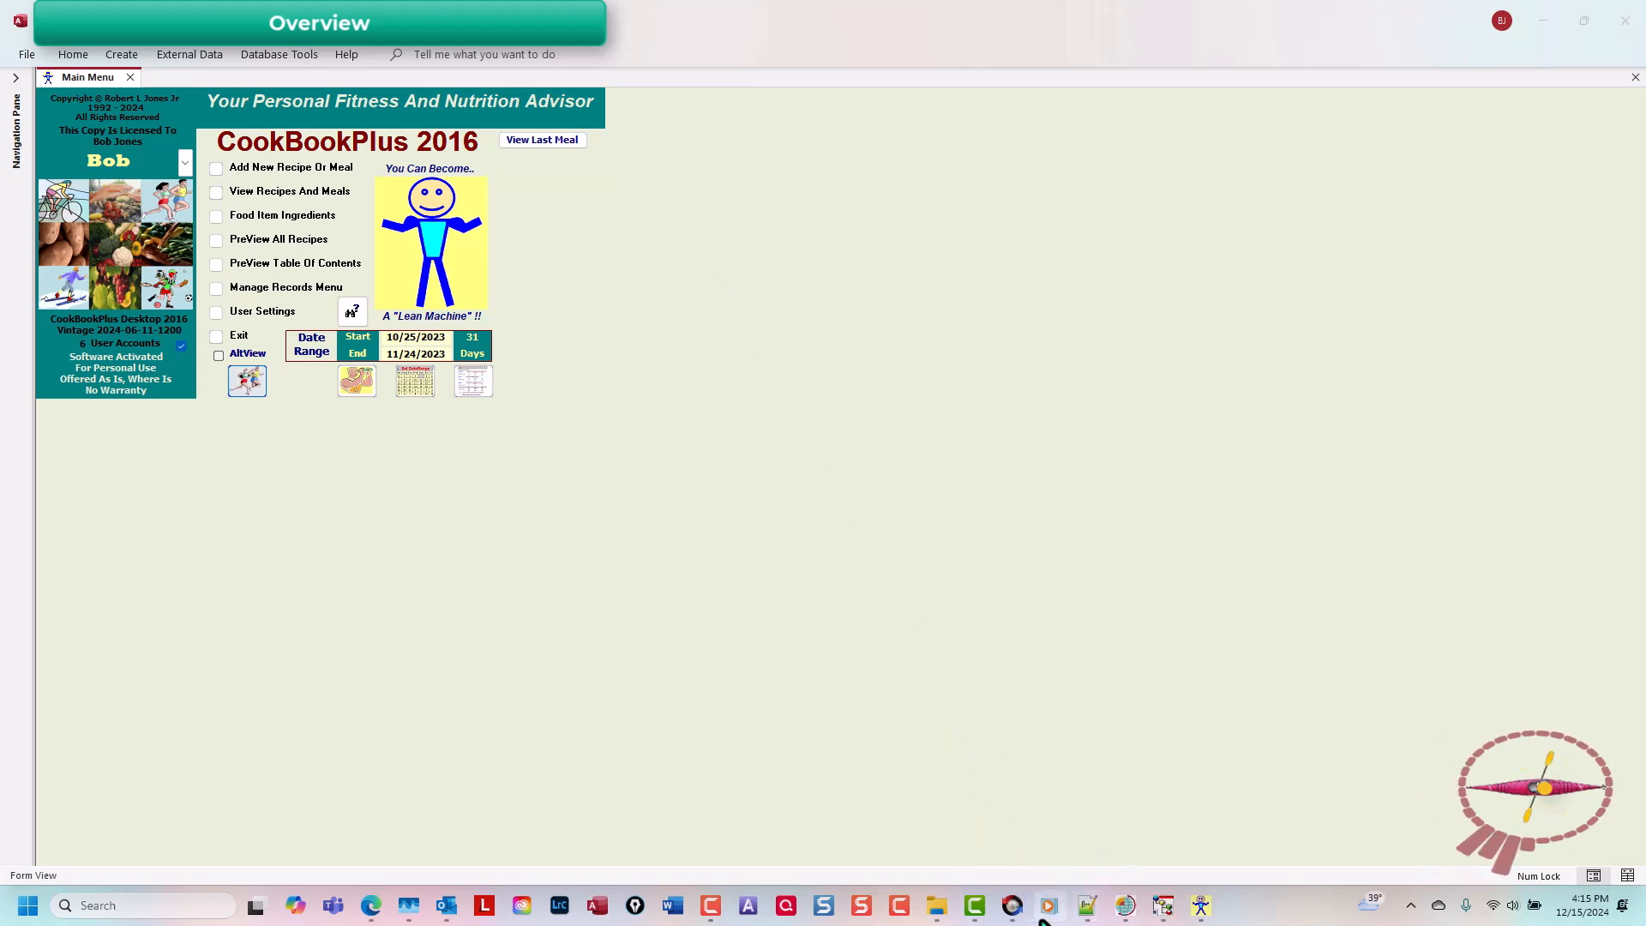
Step: Launch Camtasia, start a full-screen recording with Camtasia Recorder, and open the Biking Log in CookBookPlus
click(978, 909)
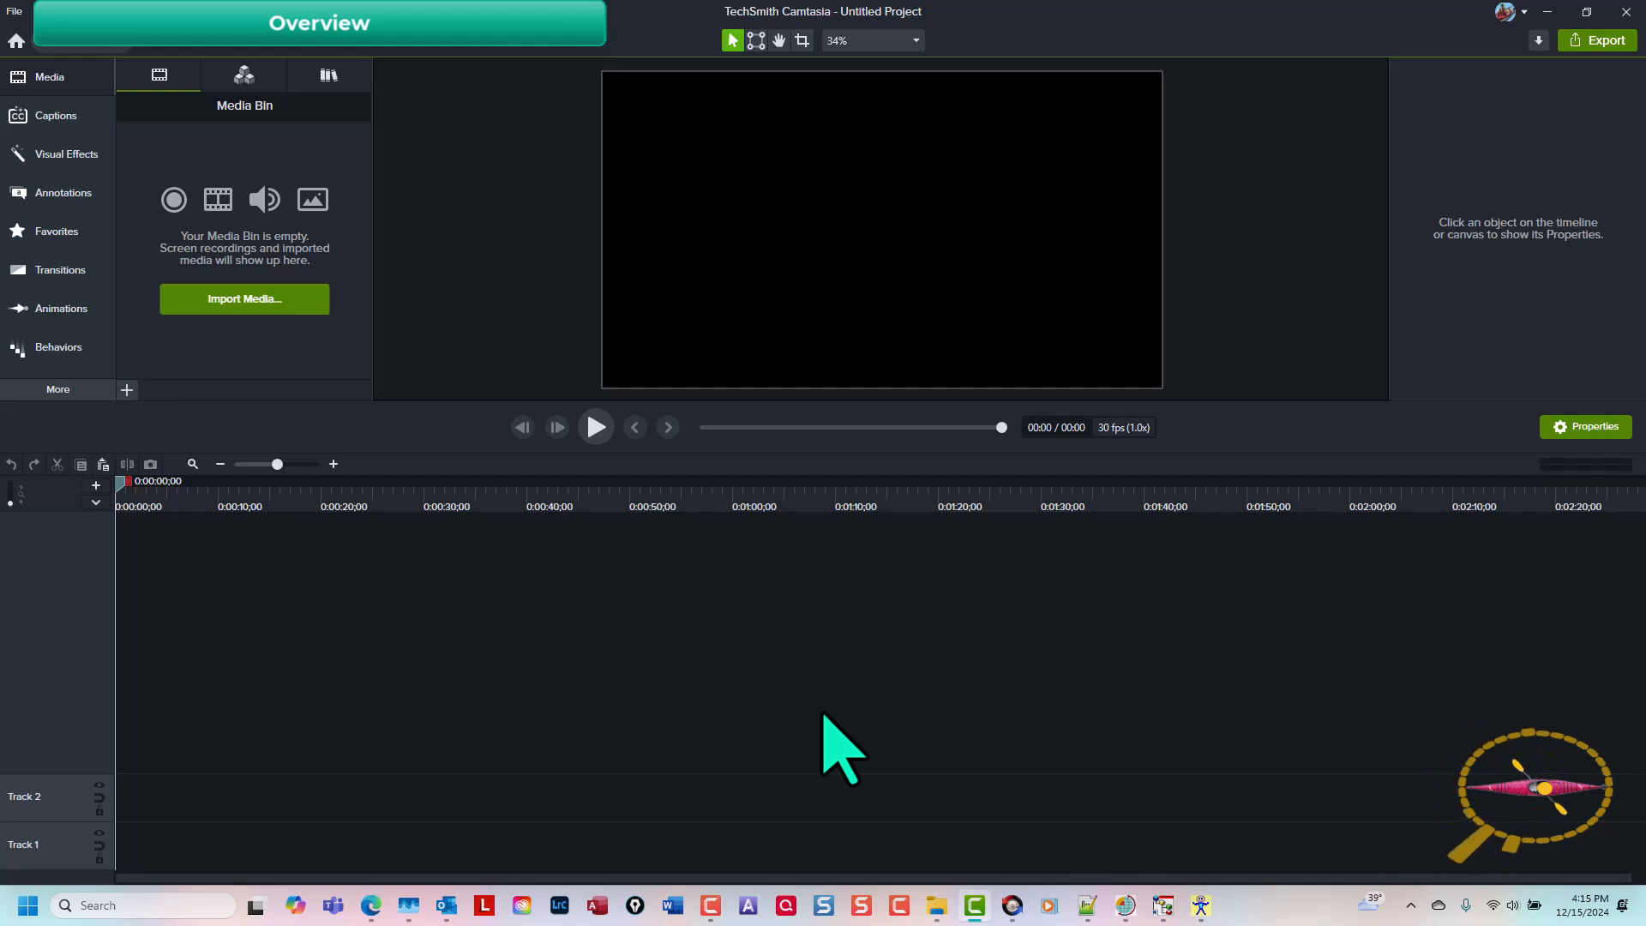
key(ctrl+r)
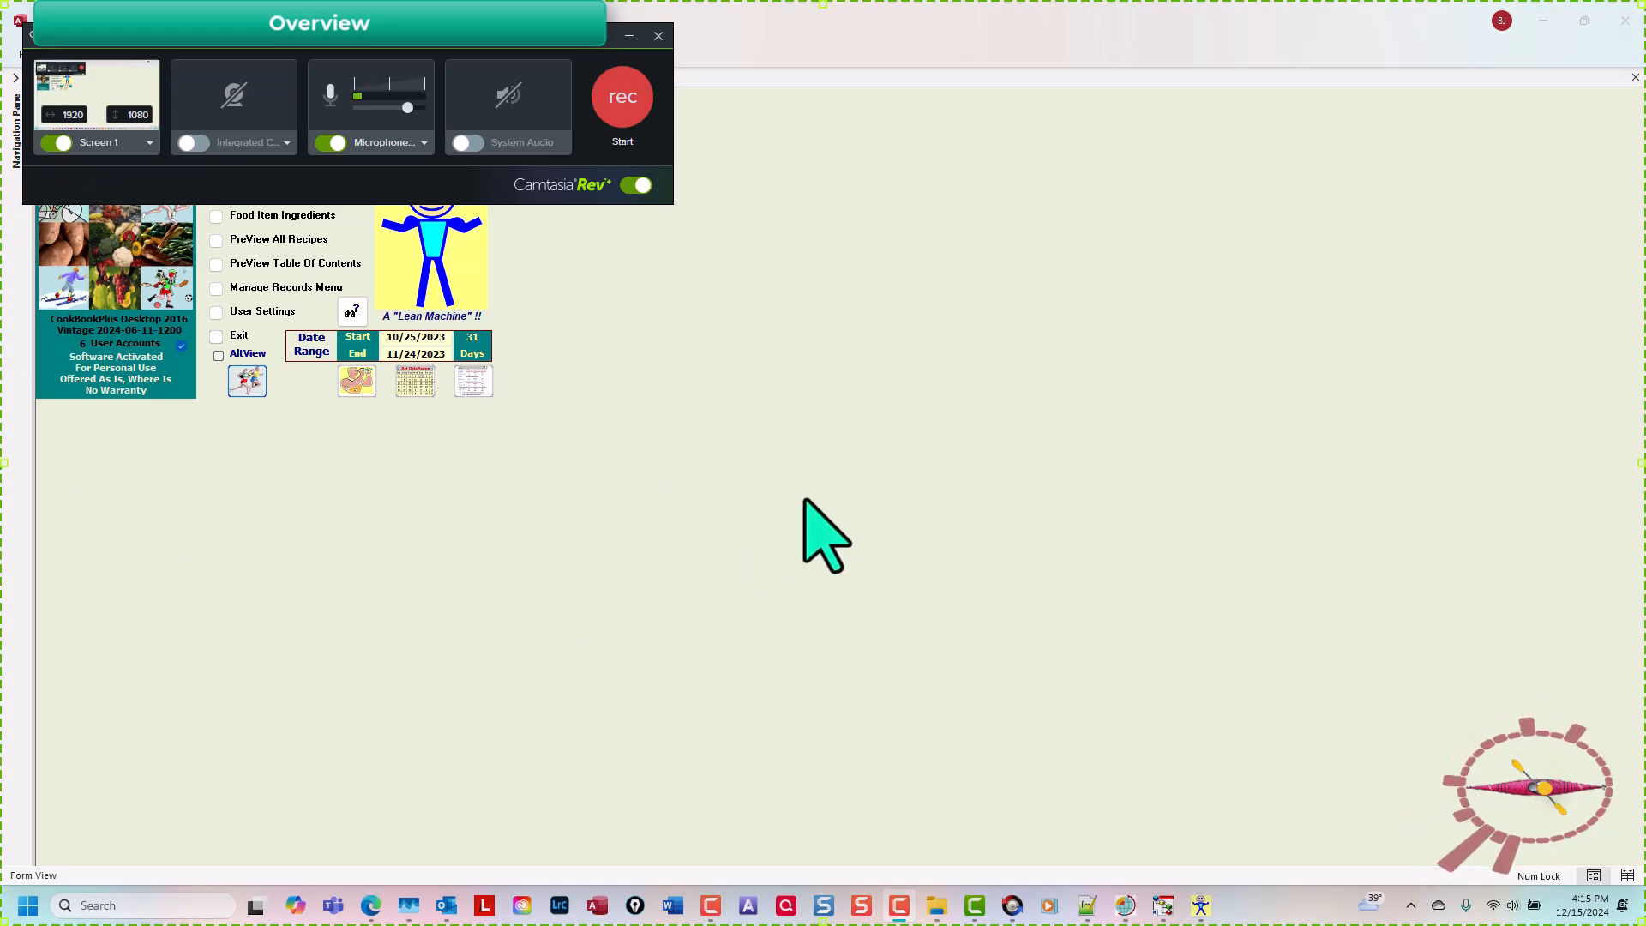
key(F9)
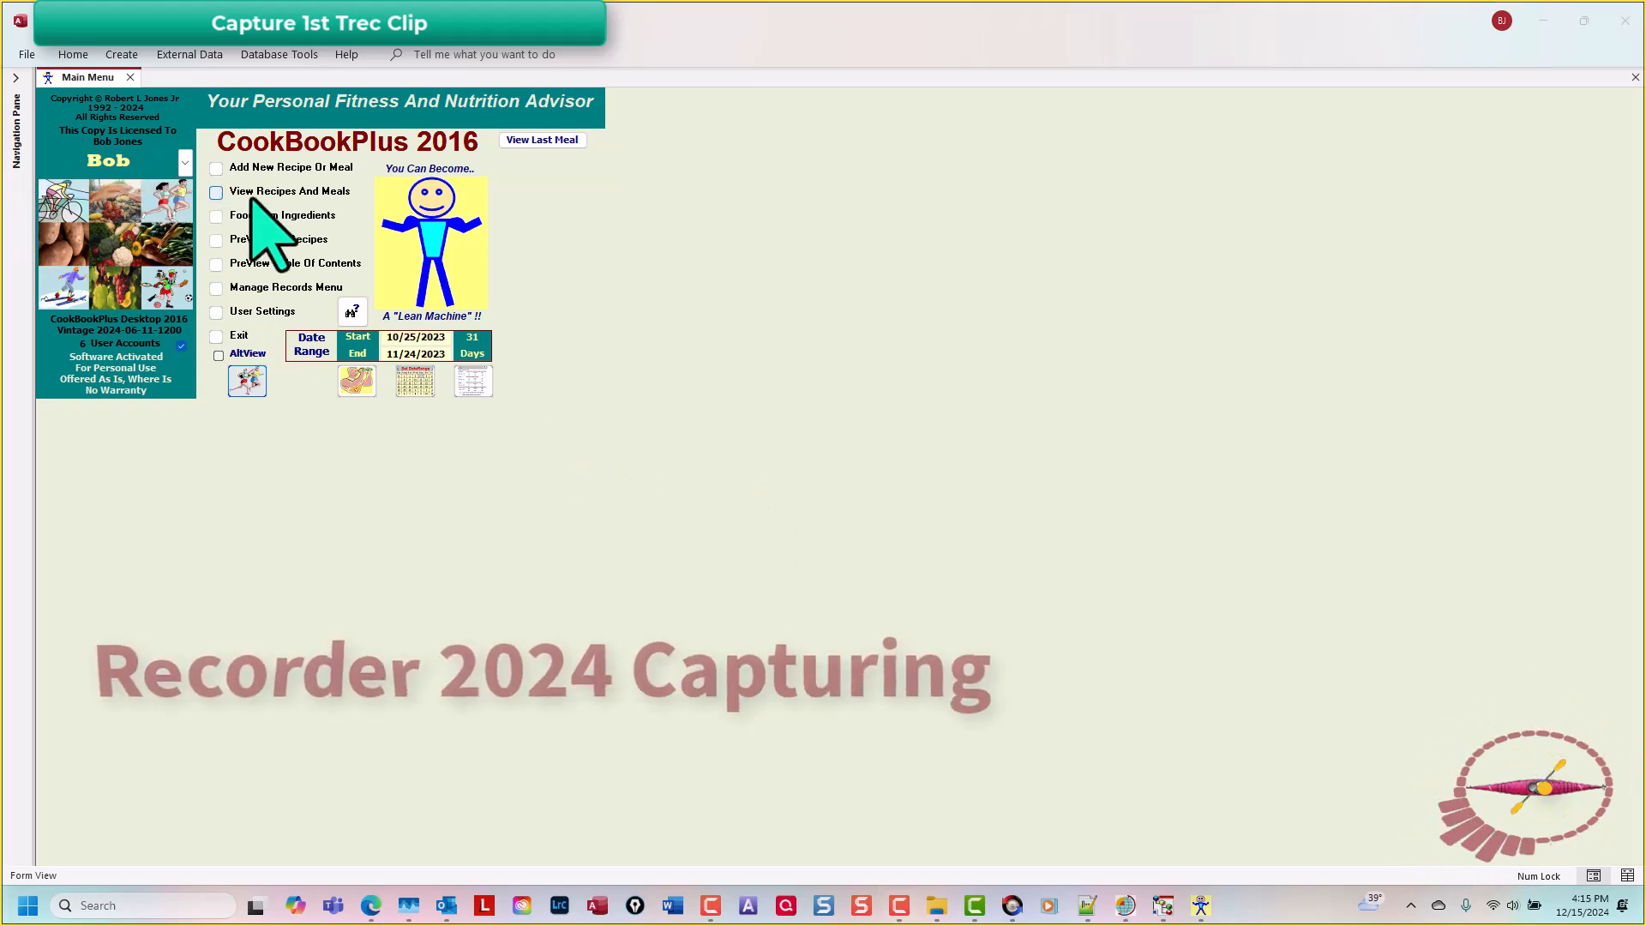
click(249, 381)
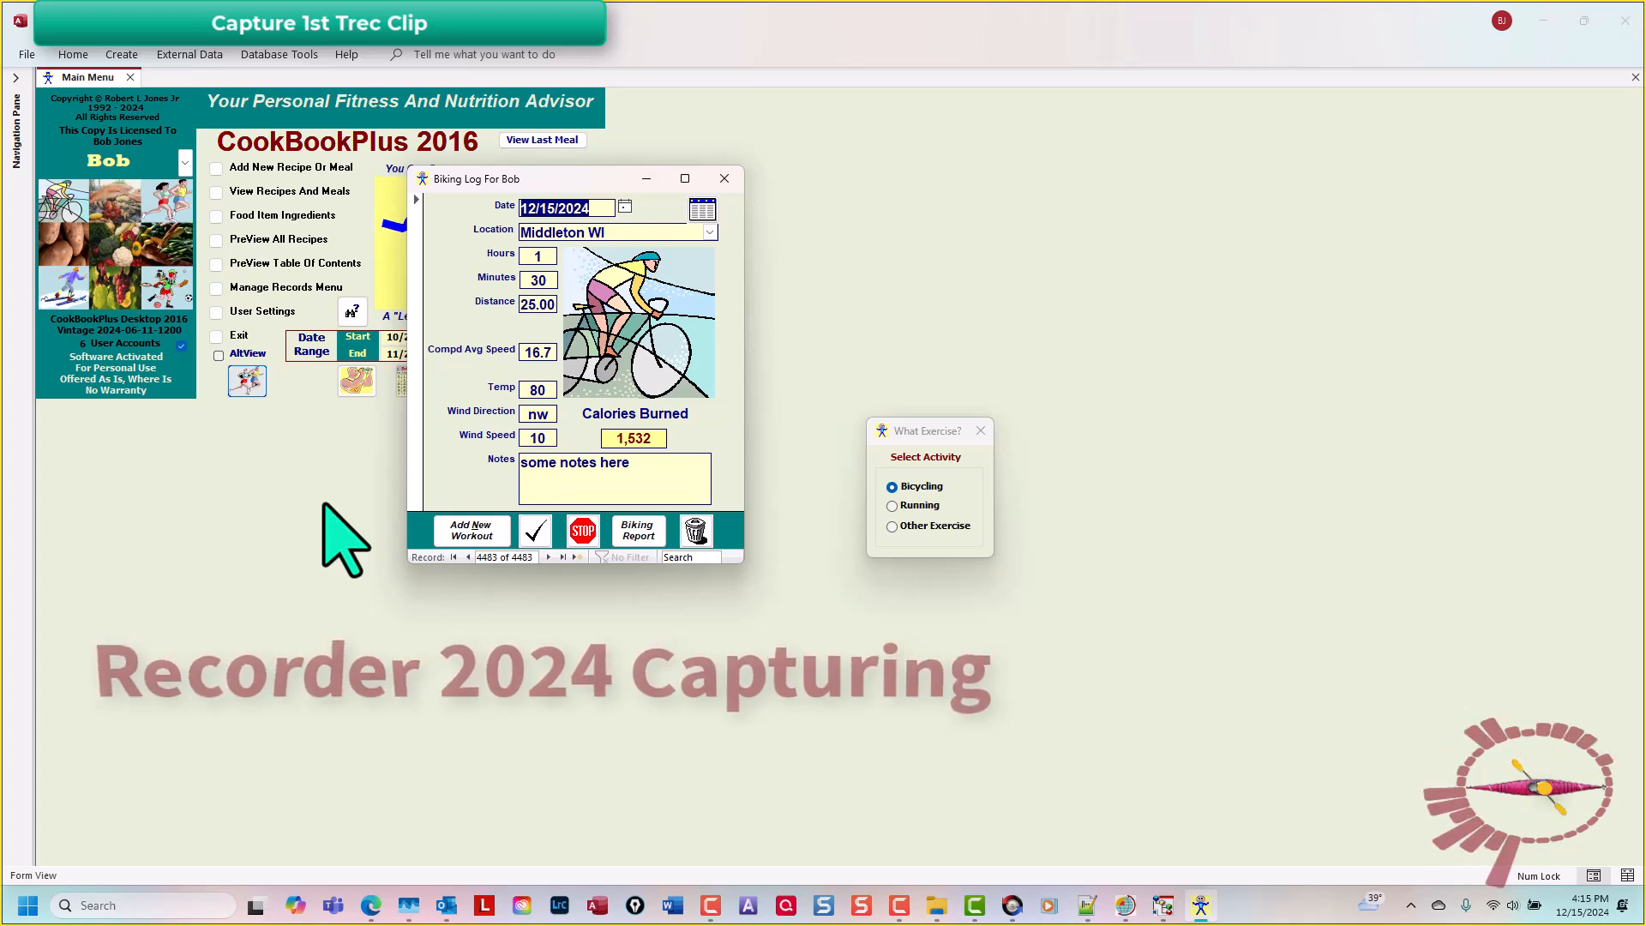
Step: Stop the recording and save it as 001 in the WORKINGFOLDER.NL folder
key(F10)
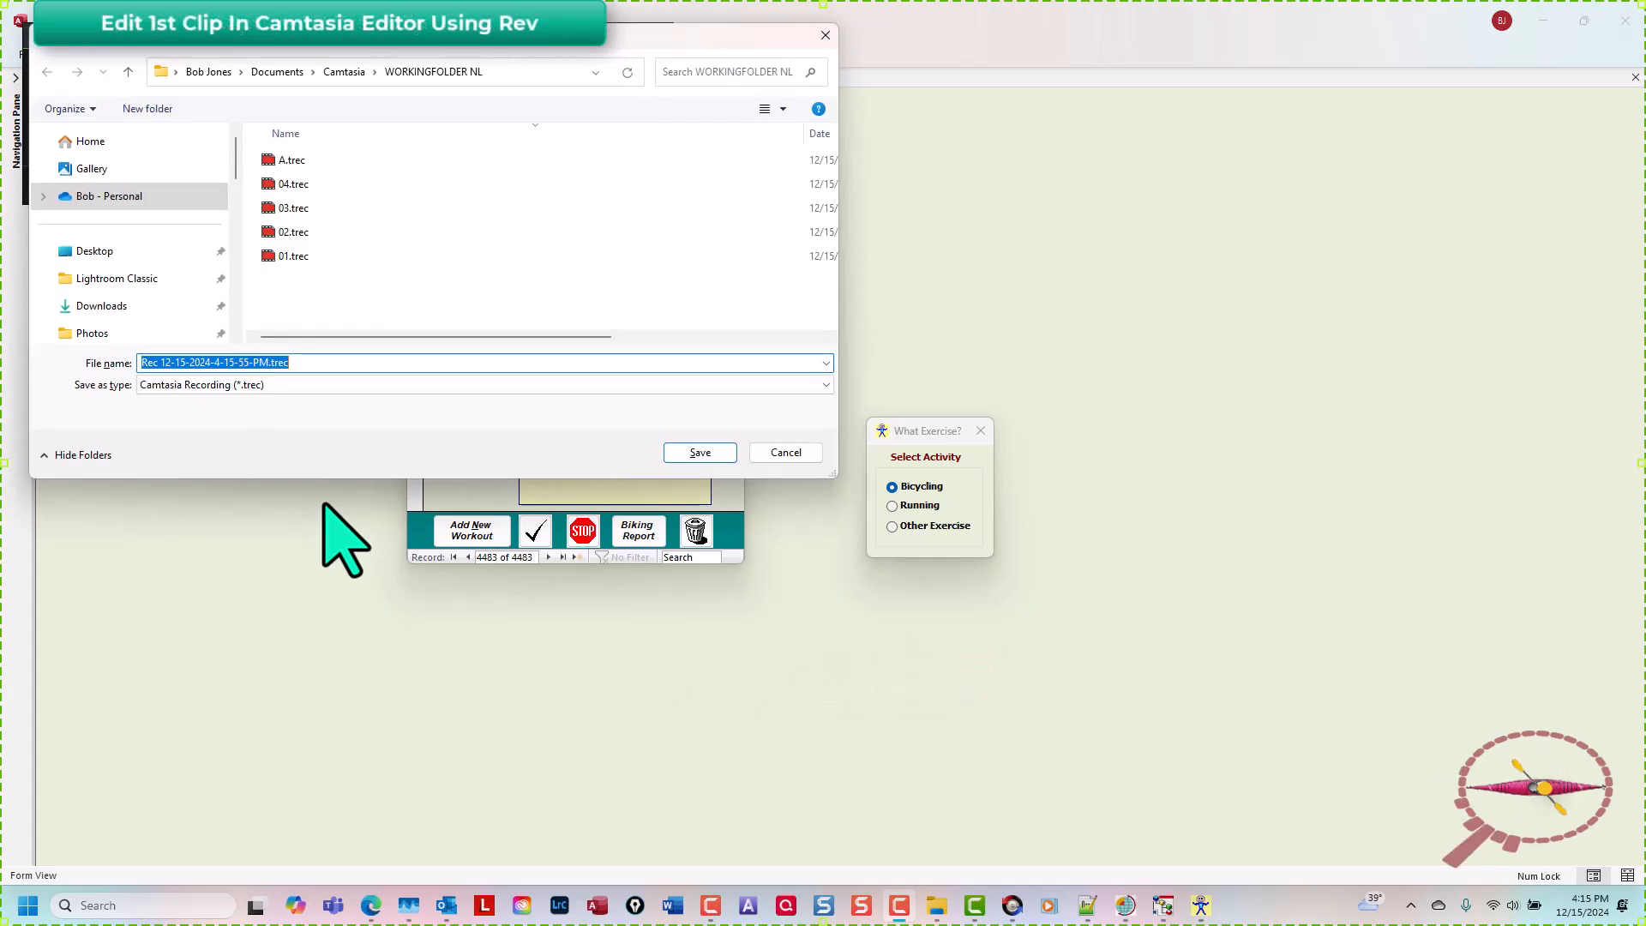
text(001)
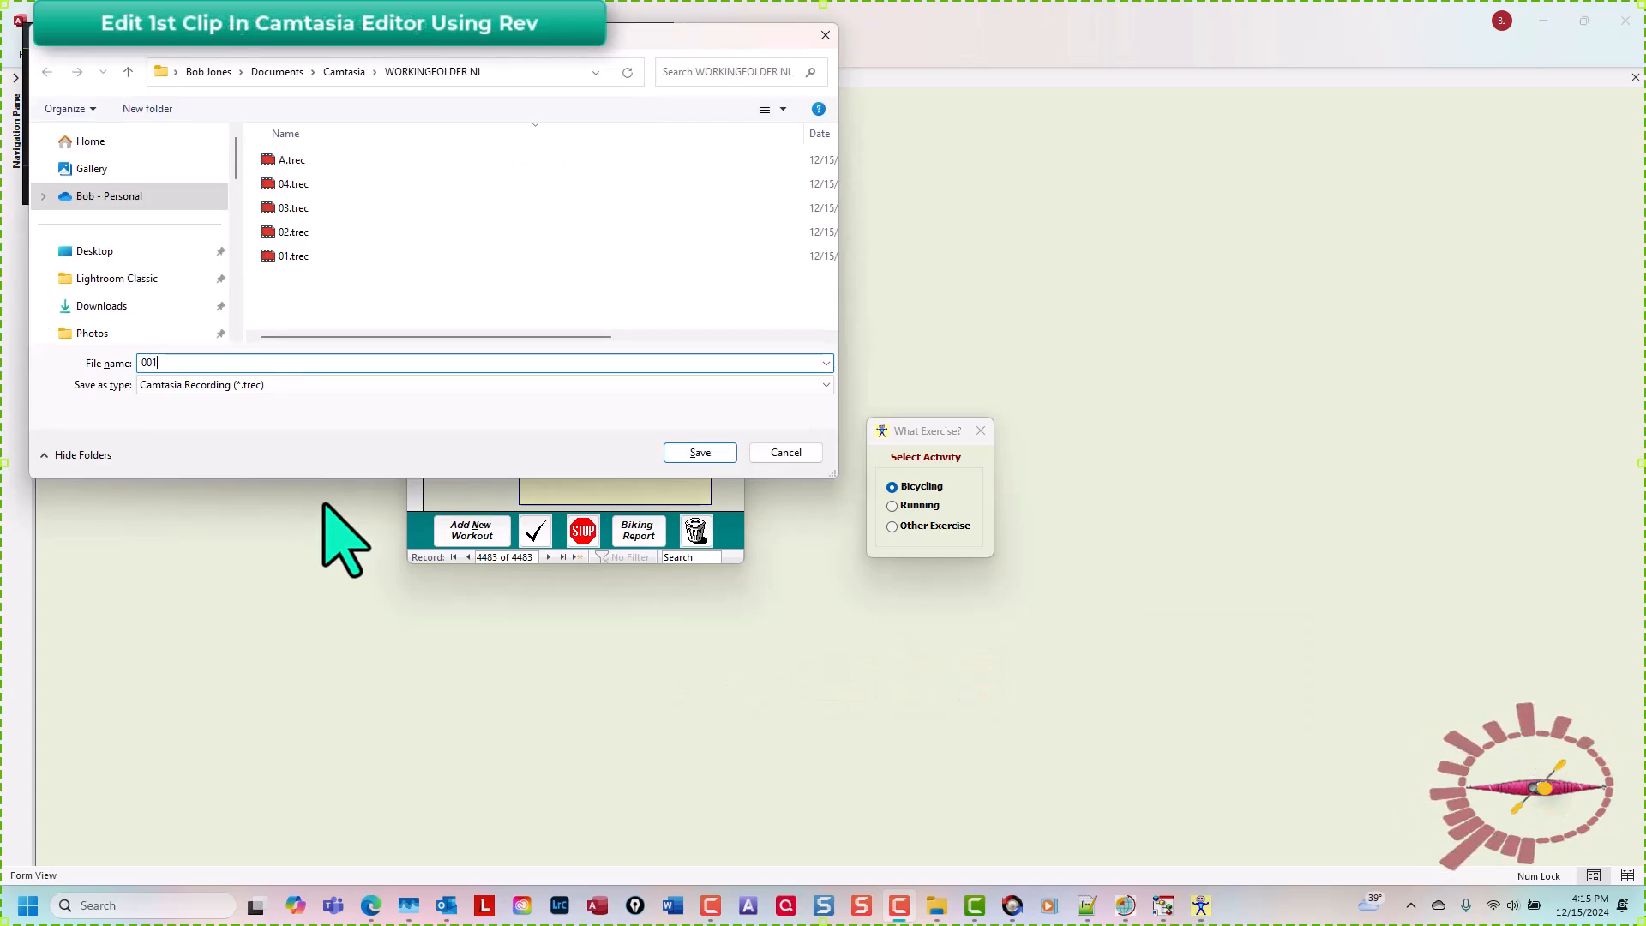
key(Return)
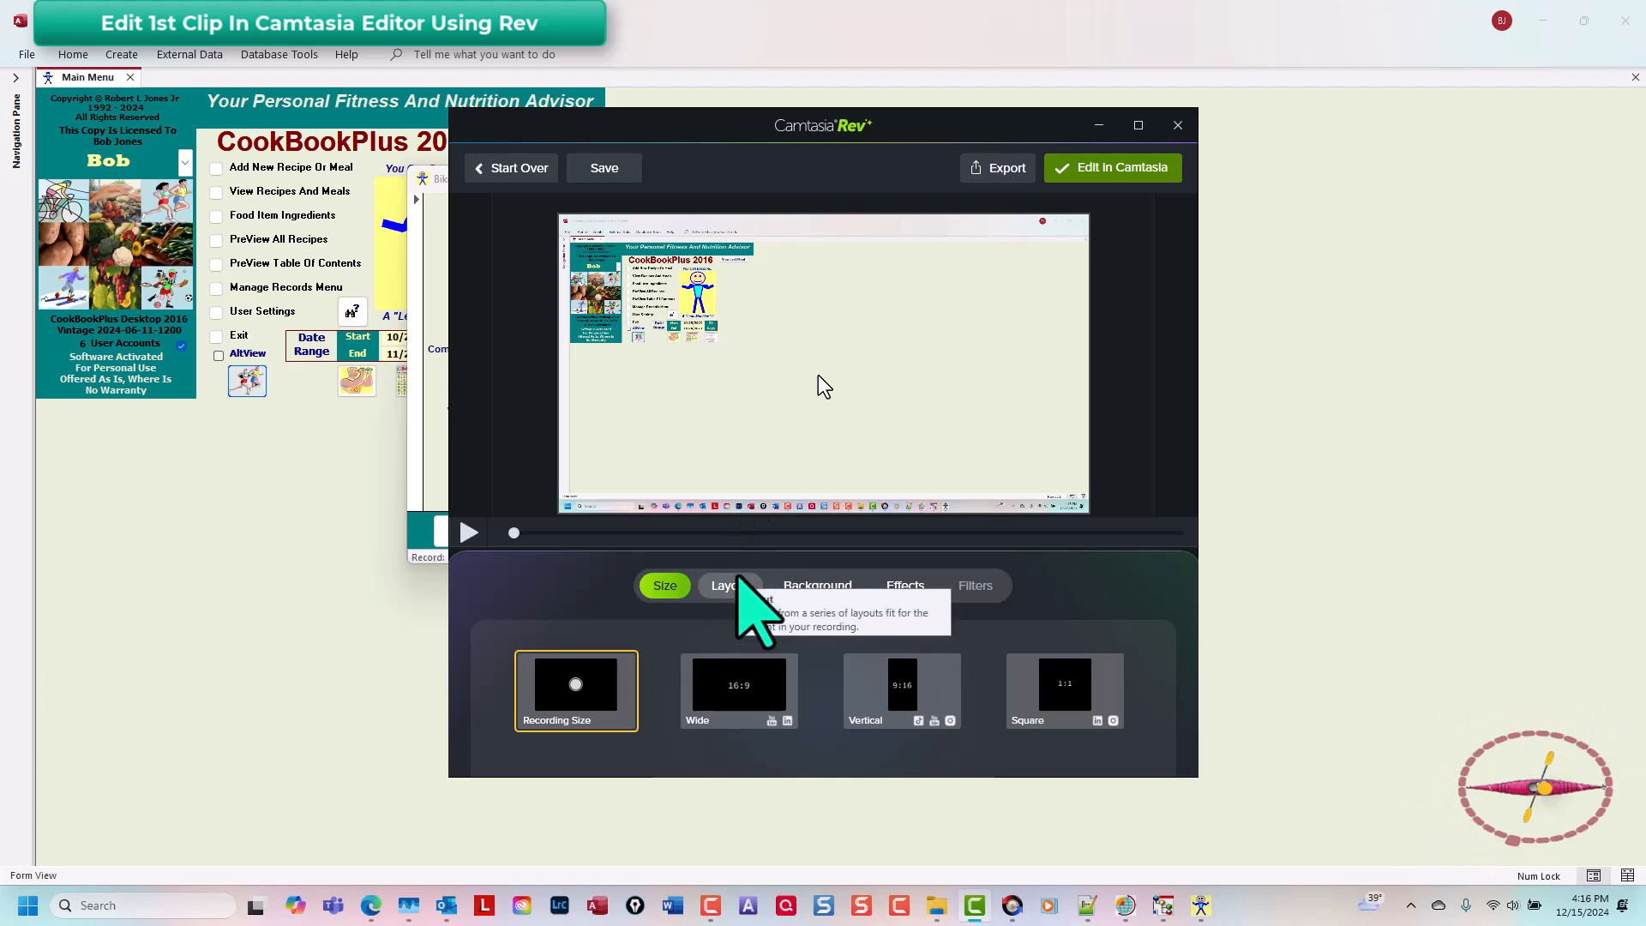
Step: Browse Rev's Layout, Background and Effects options, then send the clip to the Camtasia editor
click(735, 585)
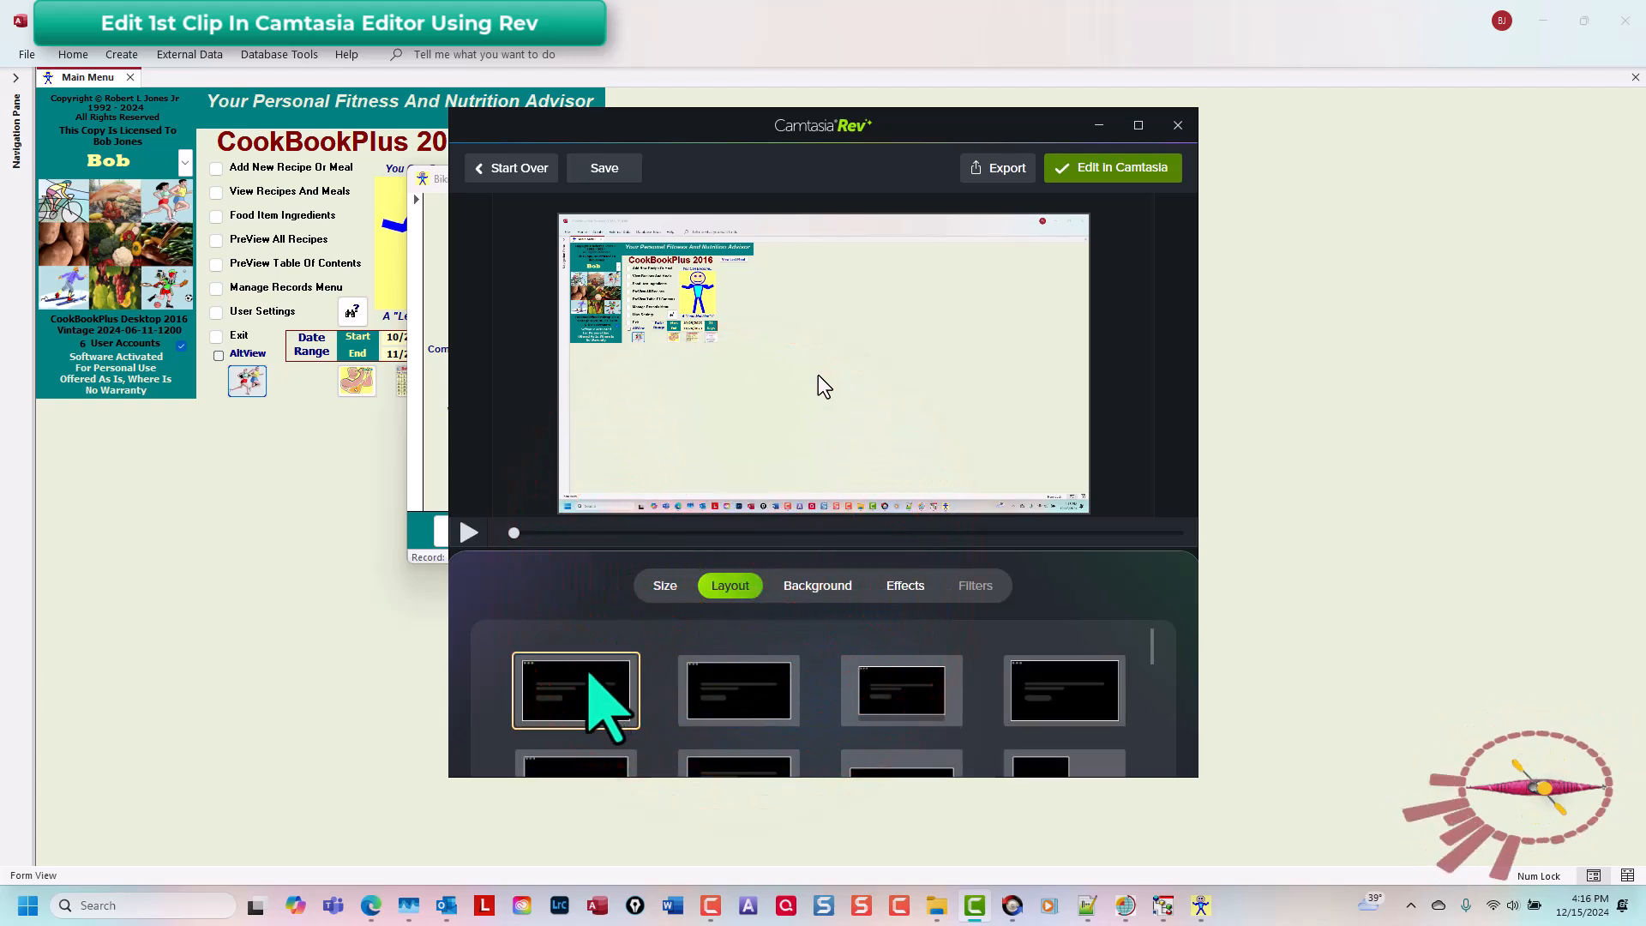
click(838, 583)
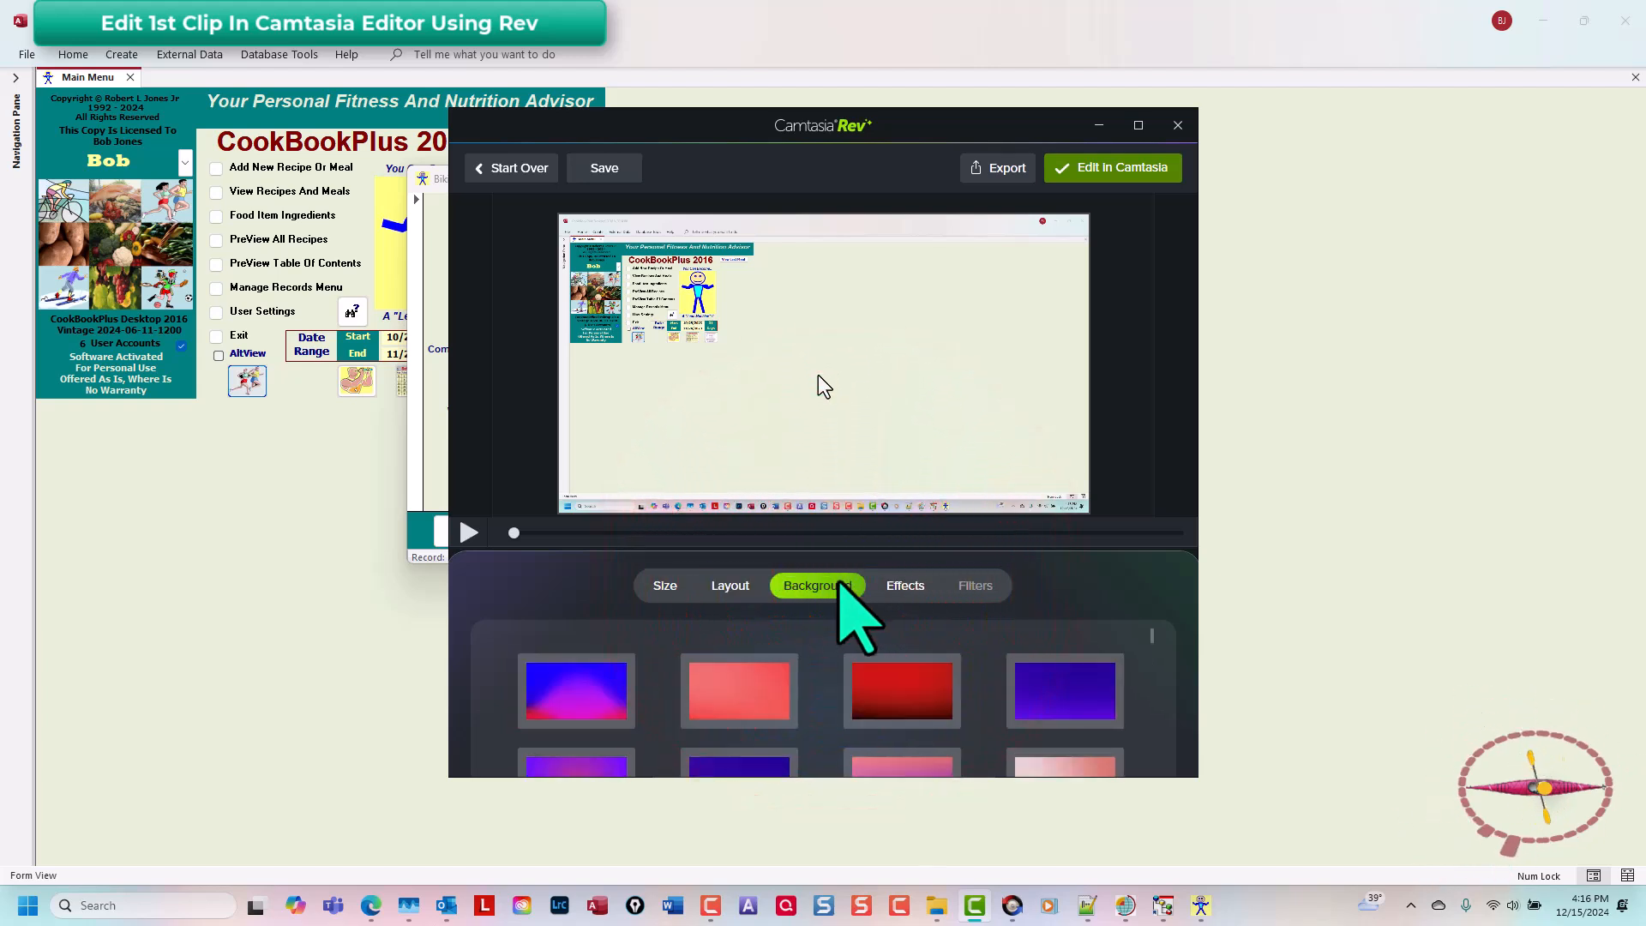
click(904, 584)
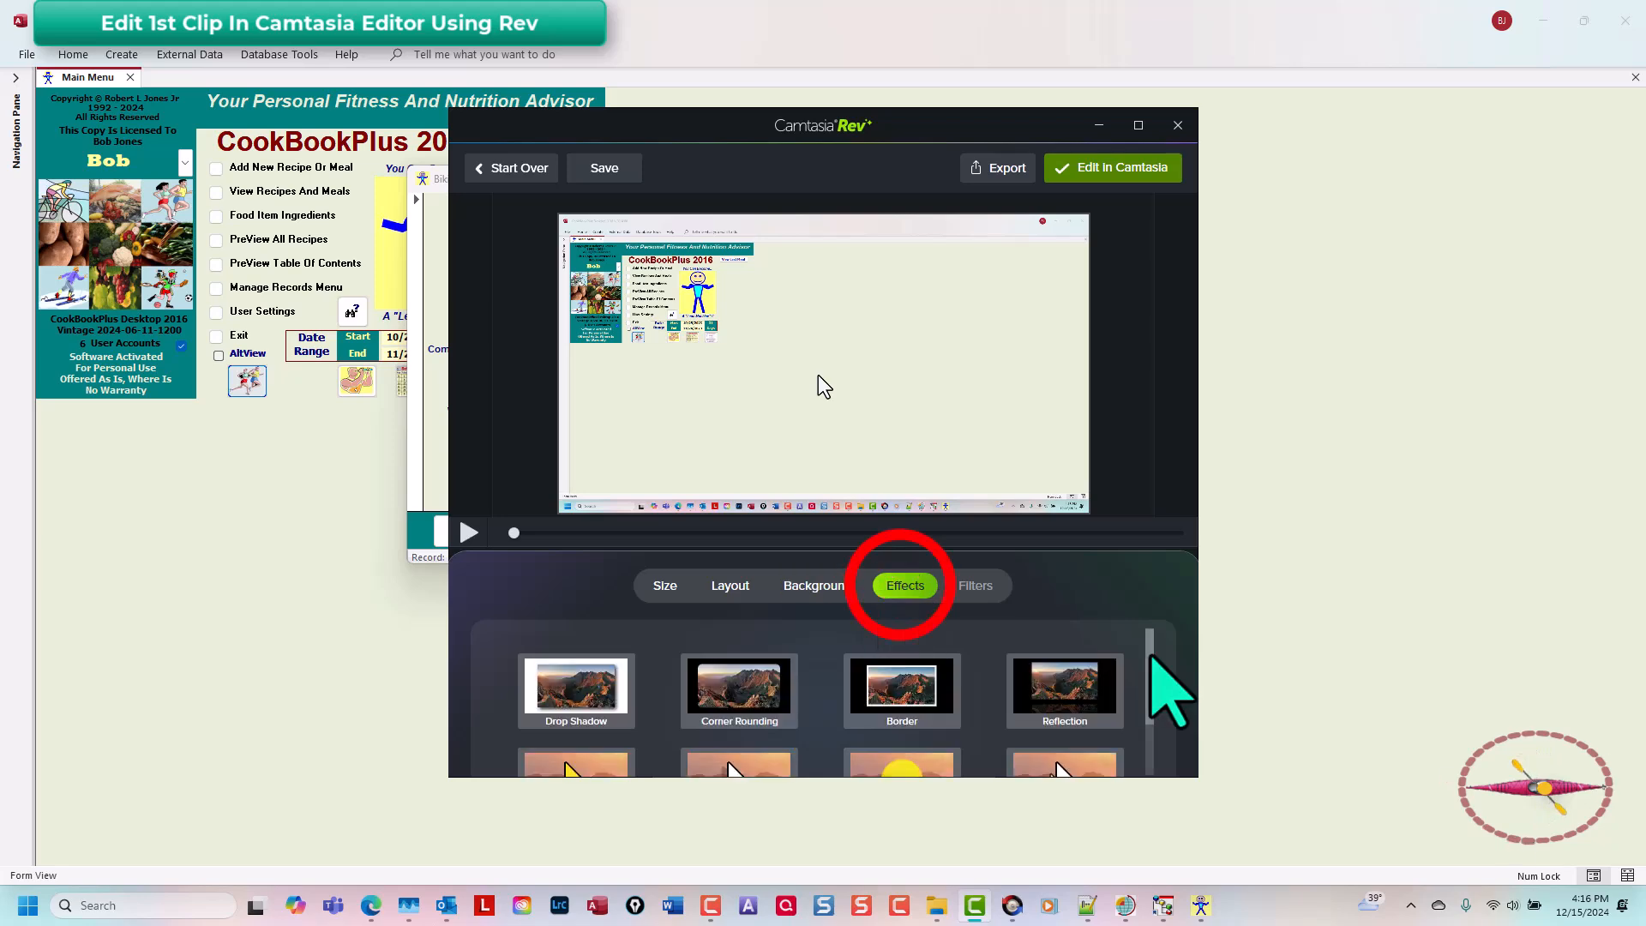
mouse_move(1150, 660)
mouse_down()
mouse_move(1150, 728)
mouse_move(1150, 646)
mouse_up()
click(1107, 168)
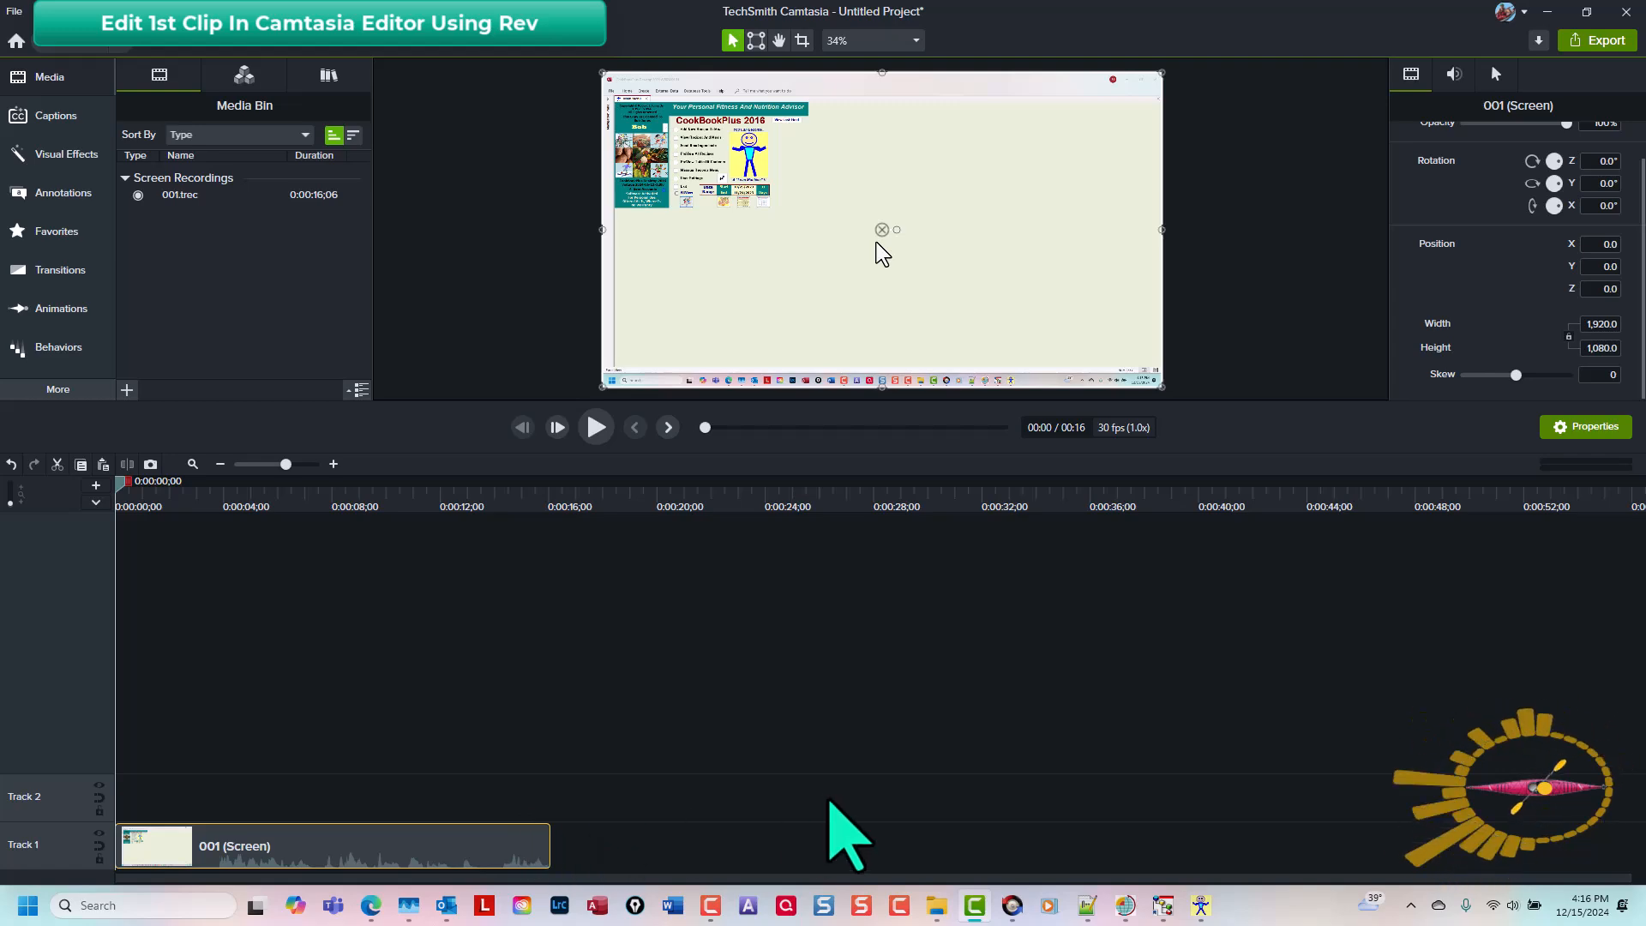
Step: Start a second recording and add a new workout record in the Biking Log
key(ctrl+r)
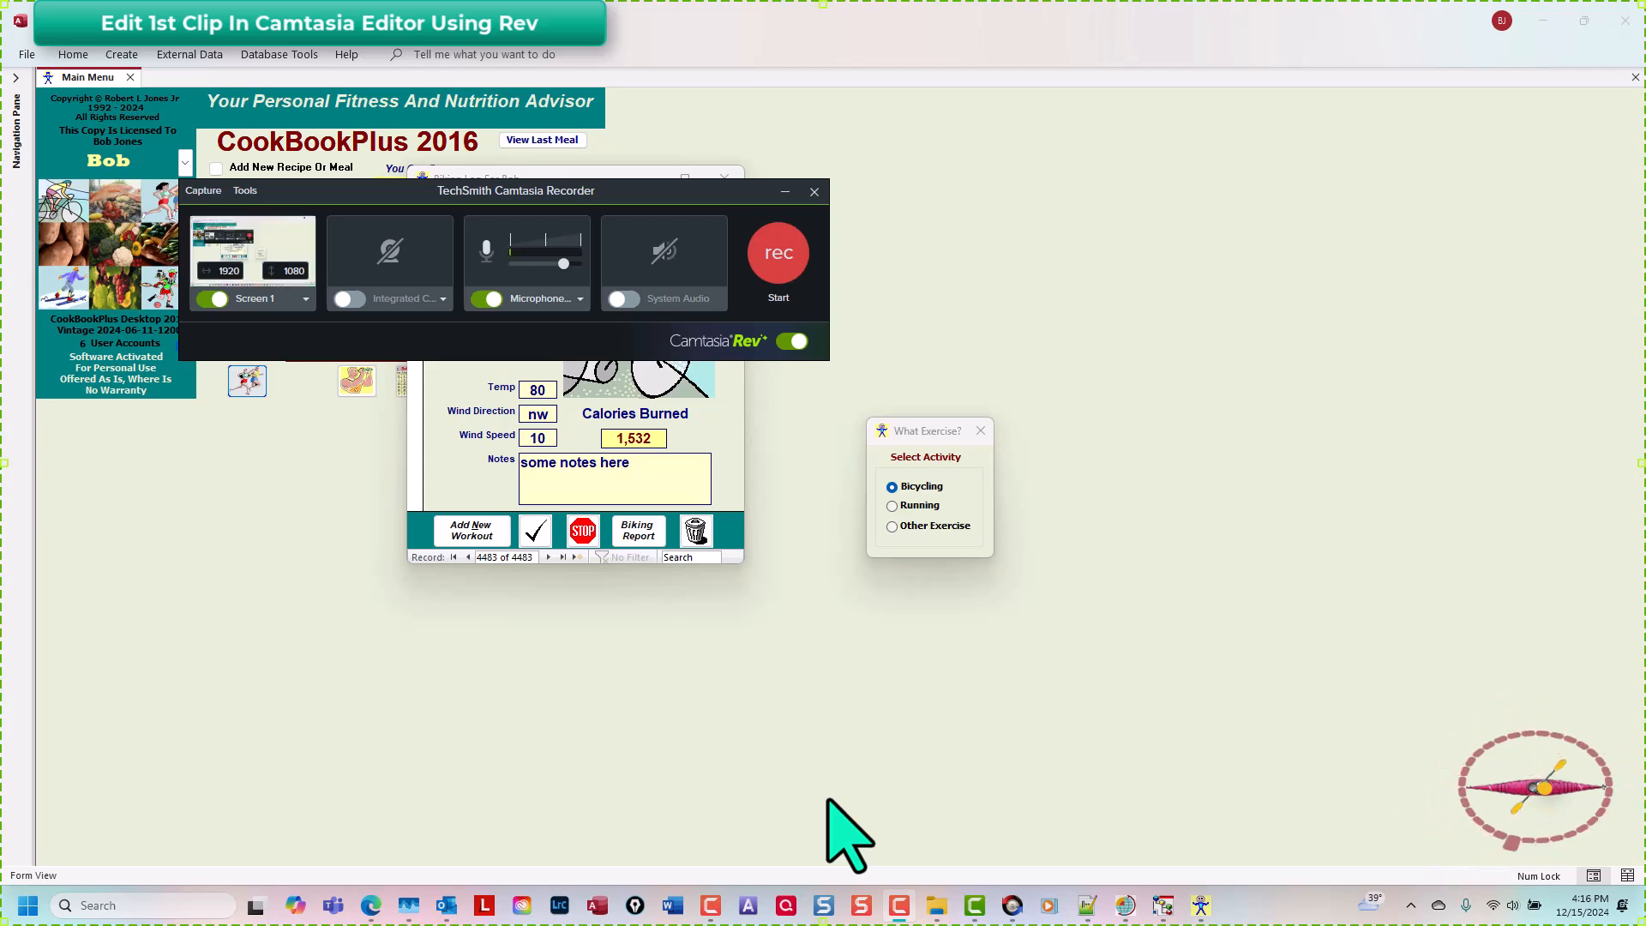
key(F9)
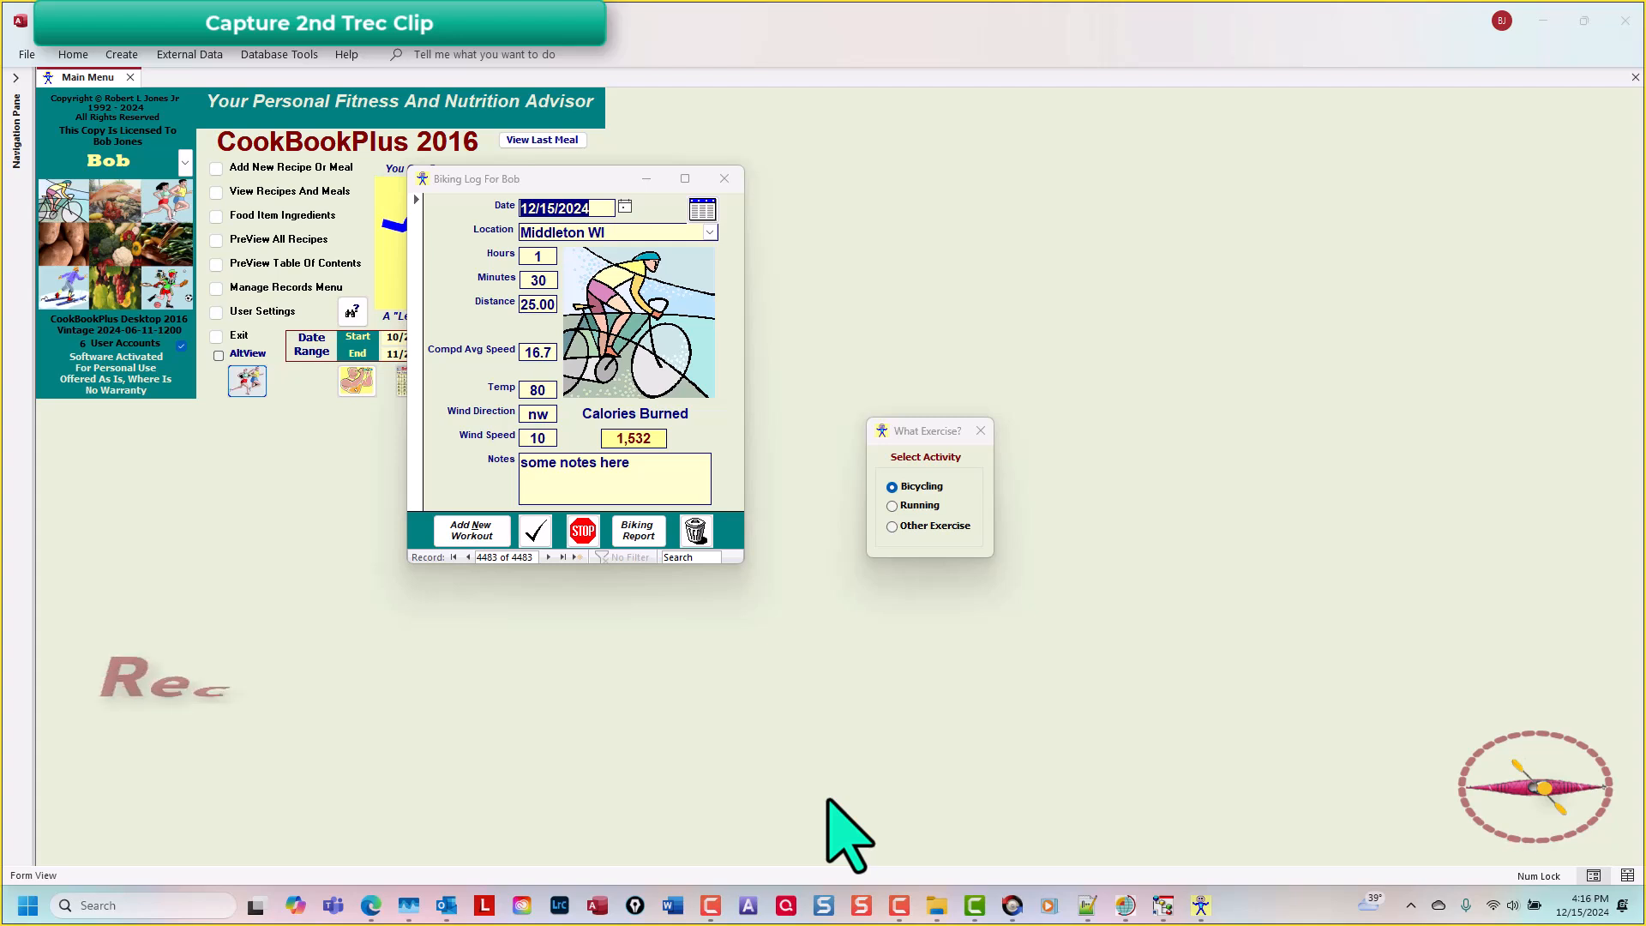
click(480, 529)
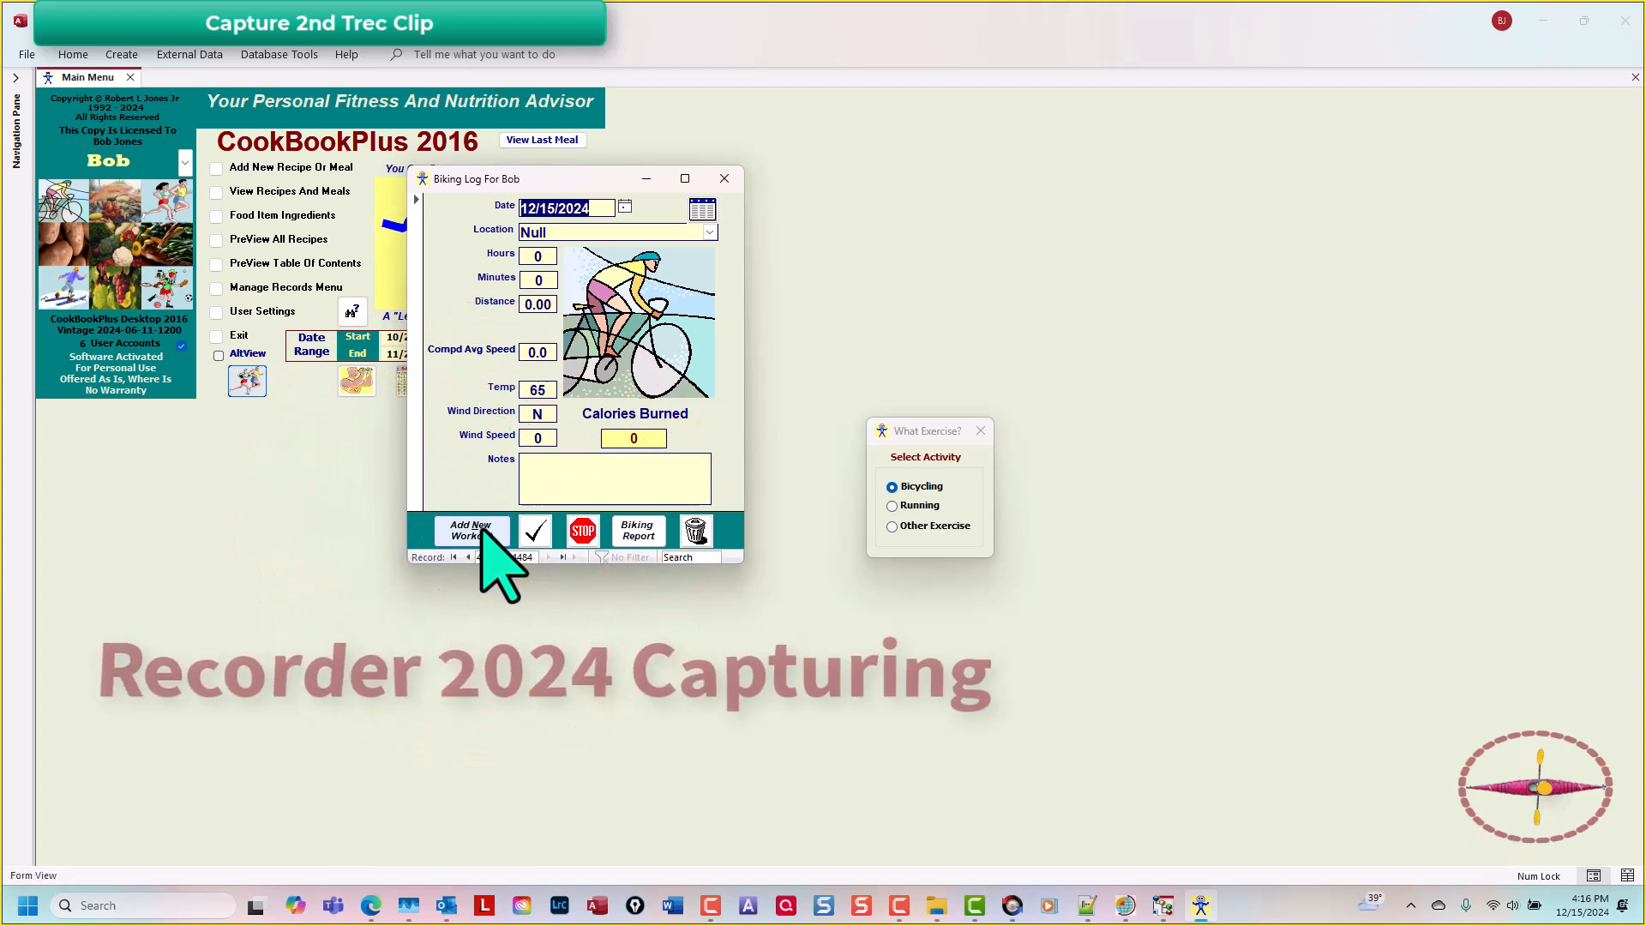
click(495, 178)
click(428, 177)
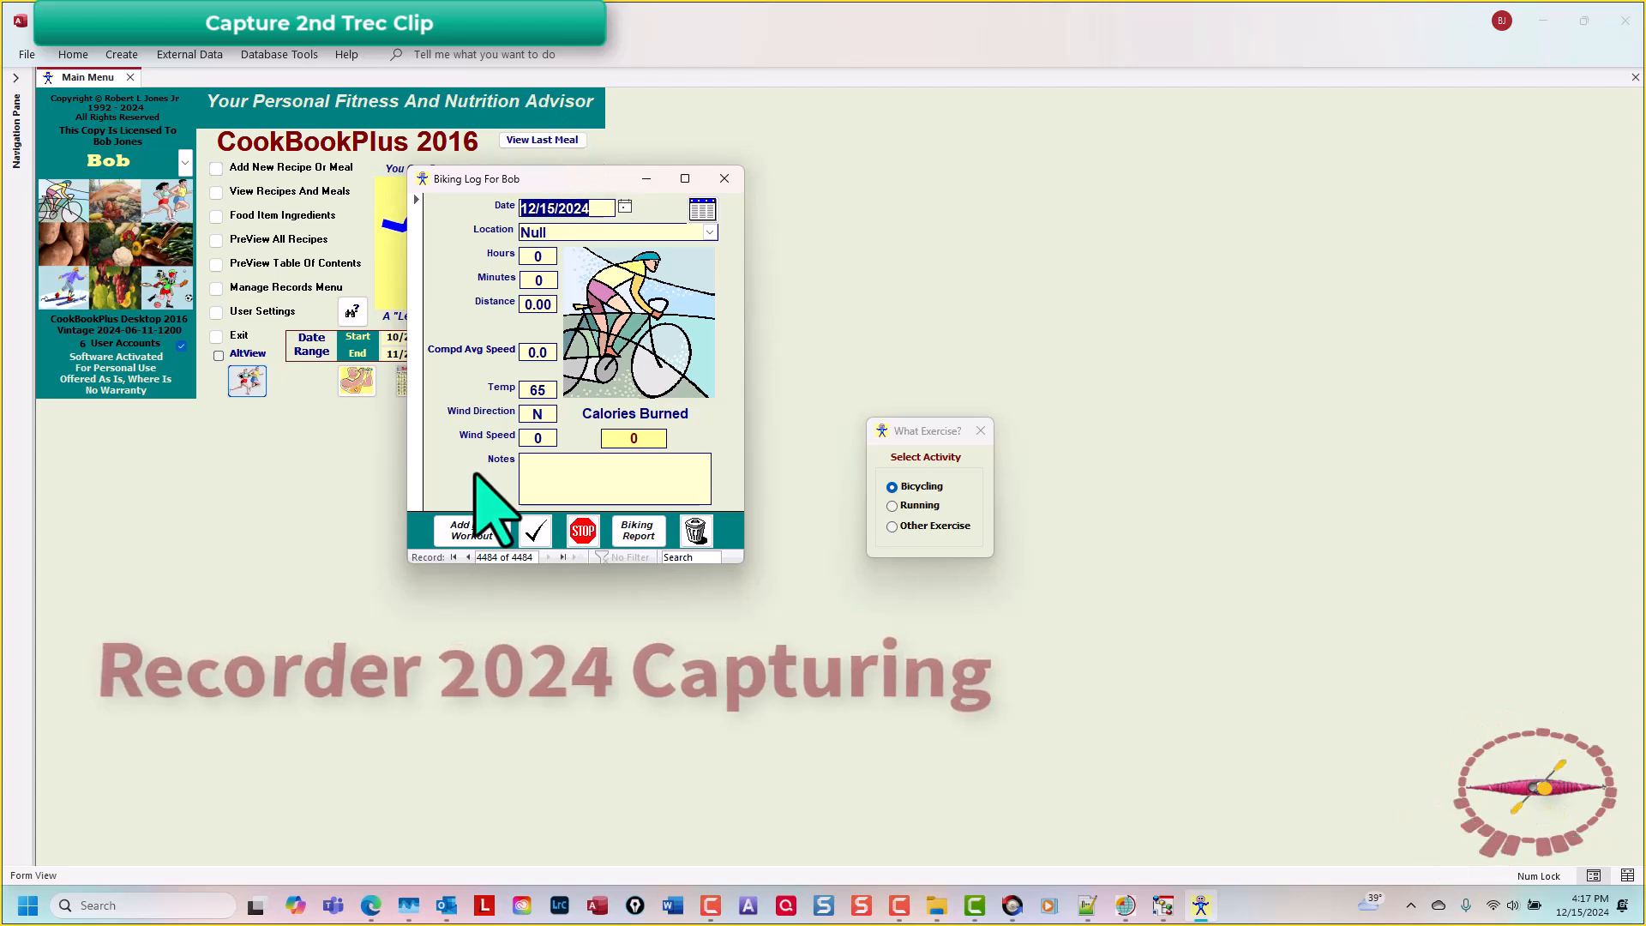
Step: Fill in the workout with location Middleton WI, 1 hour, 30 minutes and distance 25
key(Tab)
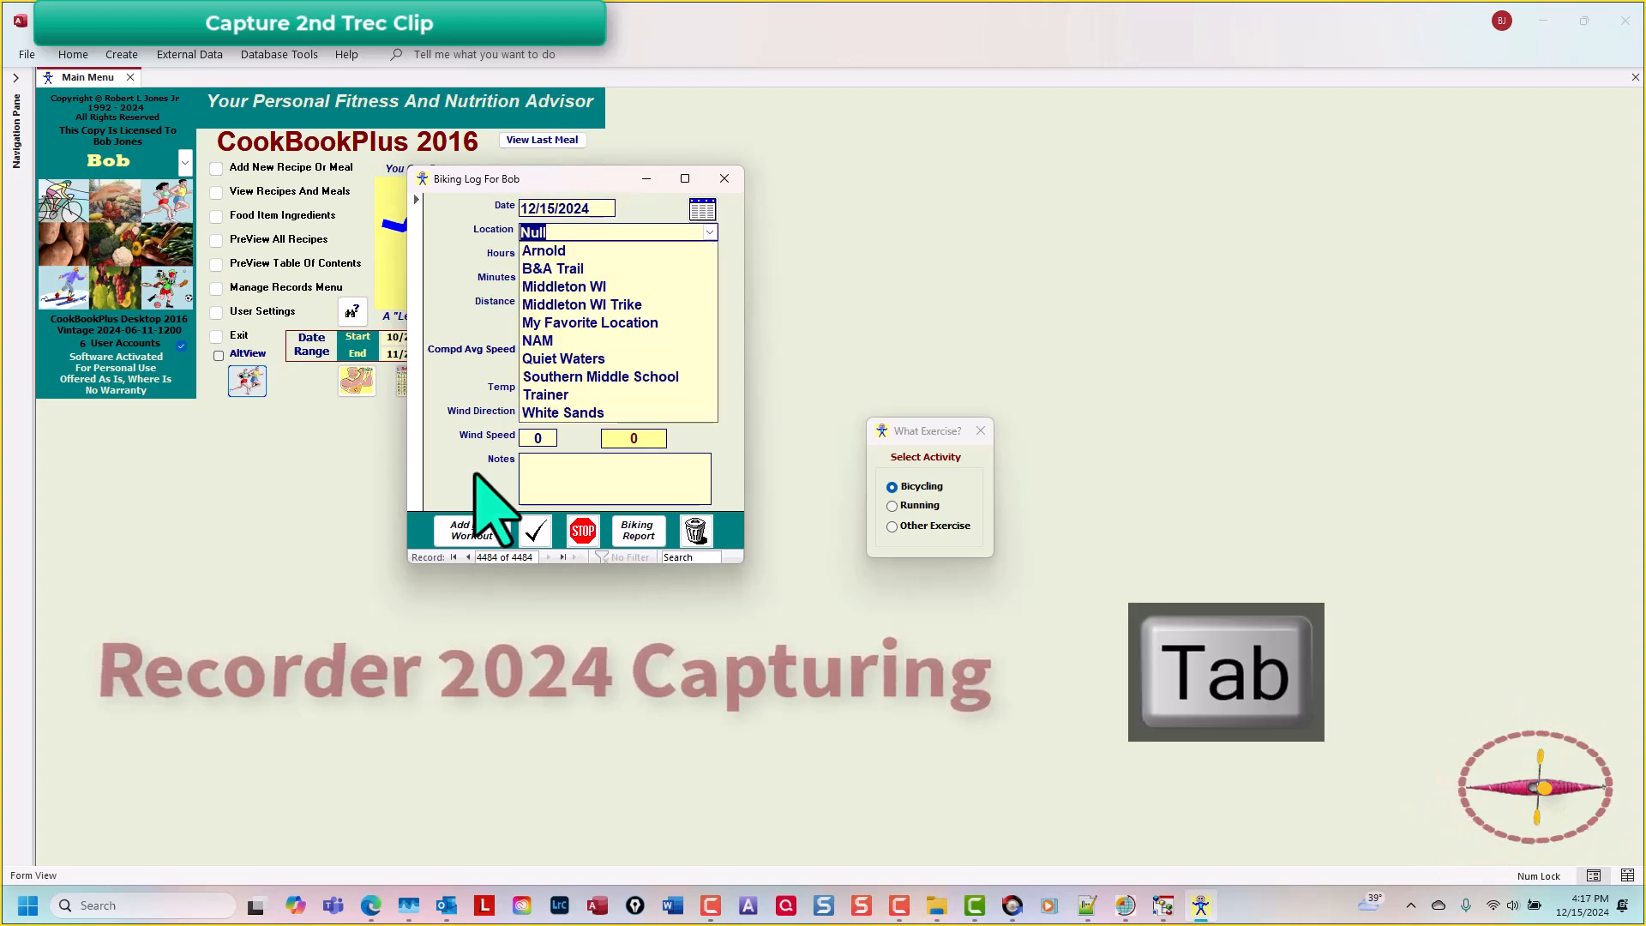
click(613, 287)
key(Tab)
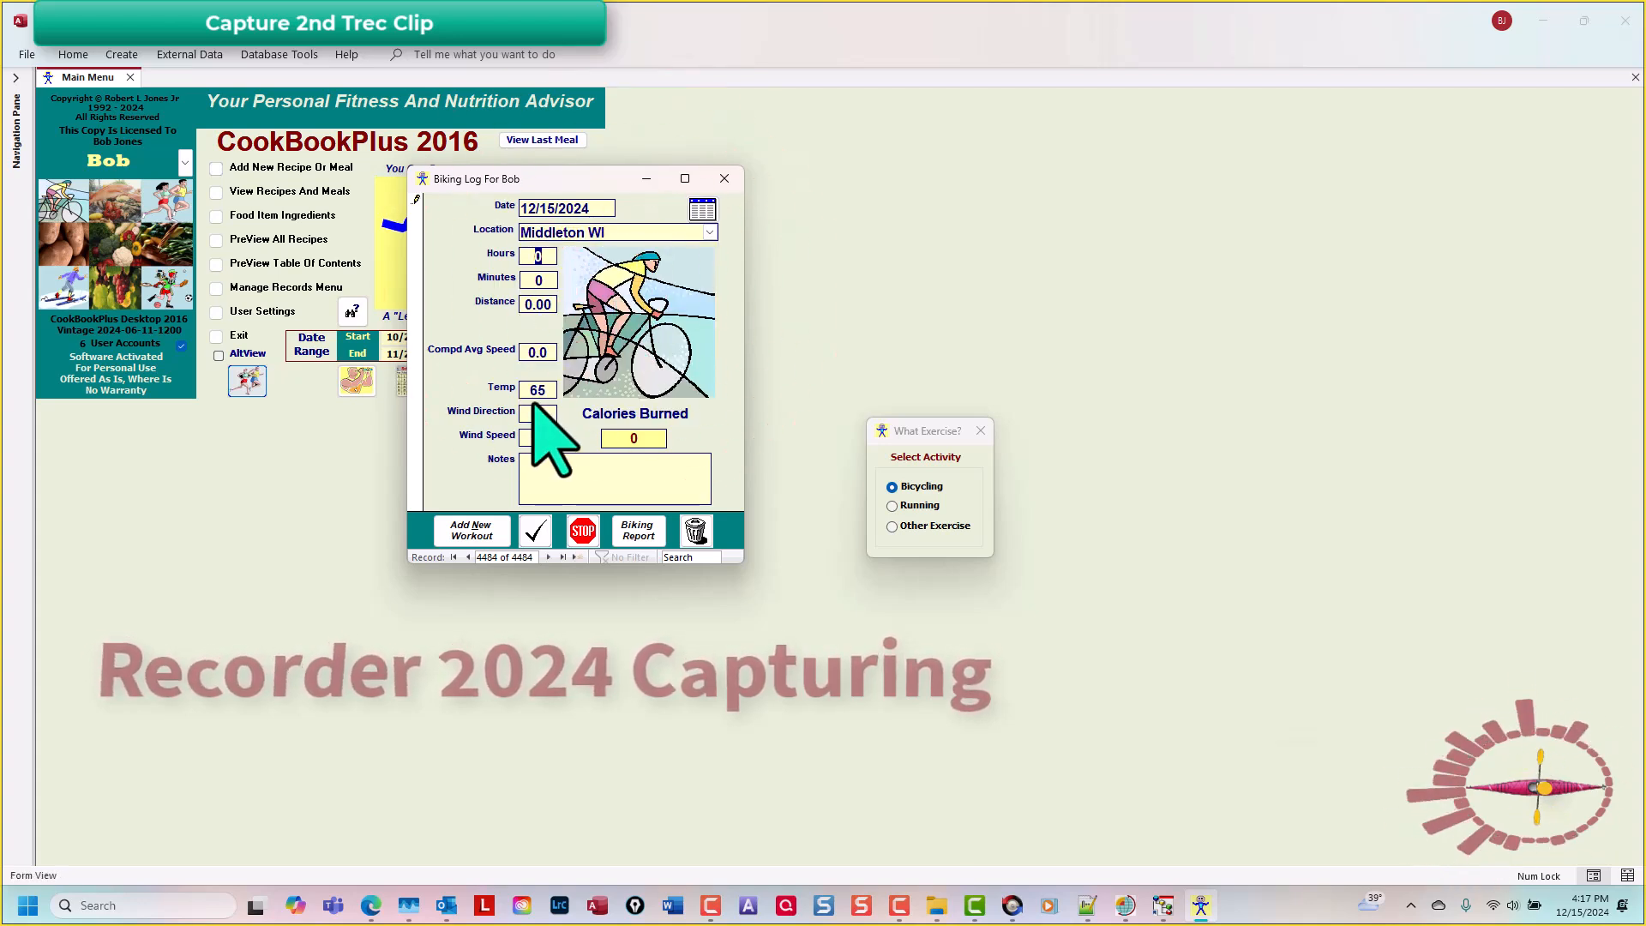
text(1)
key(Tab)
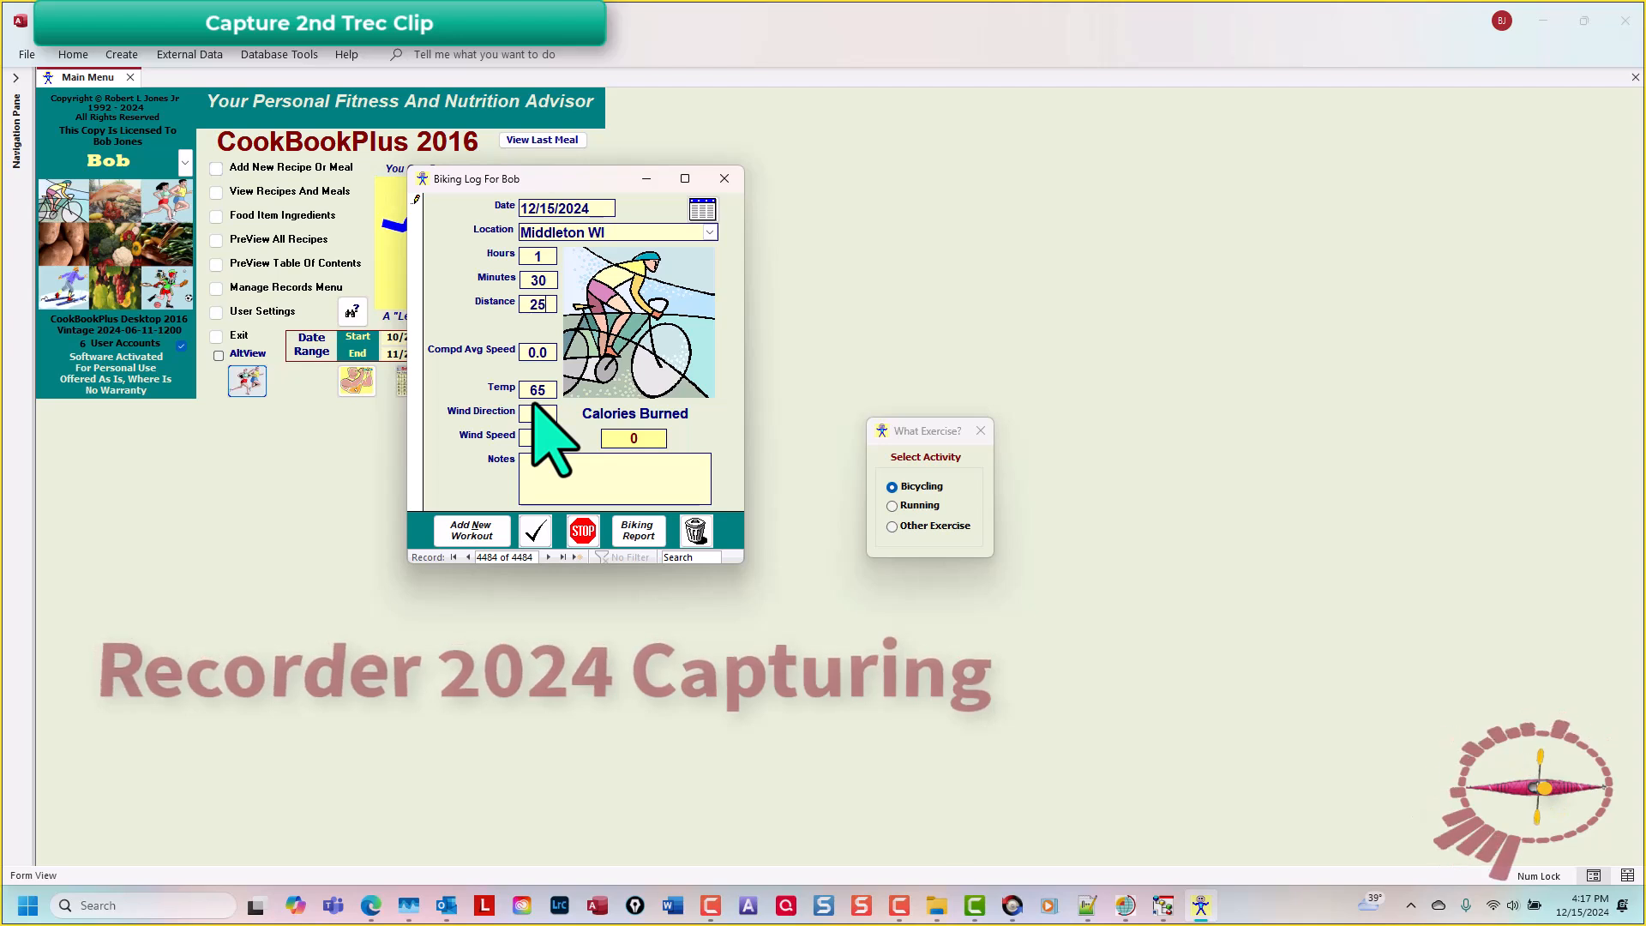
key(Tab)
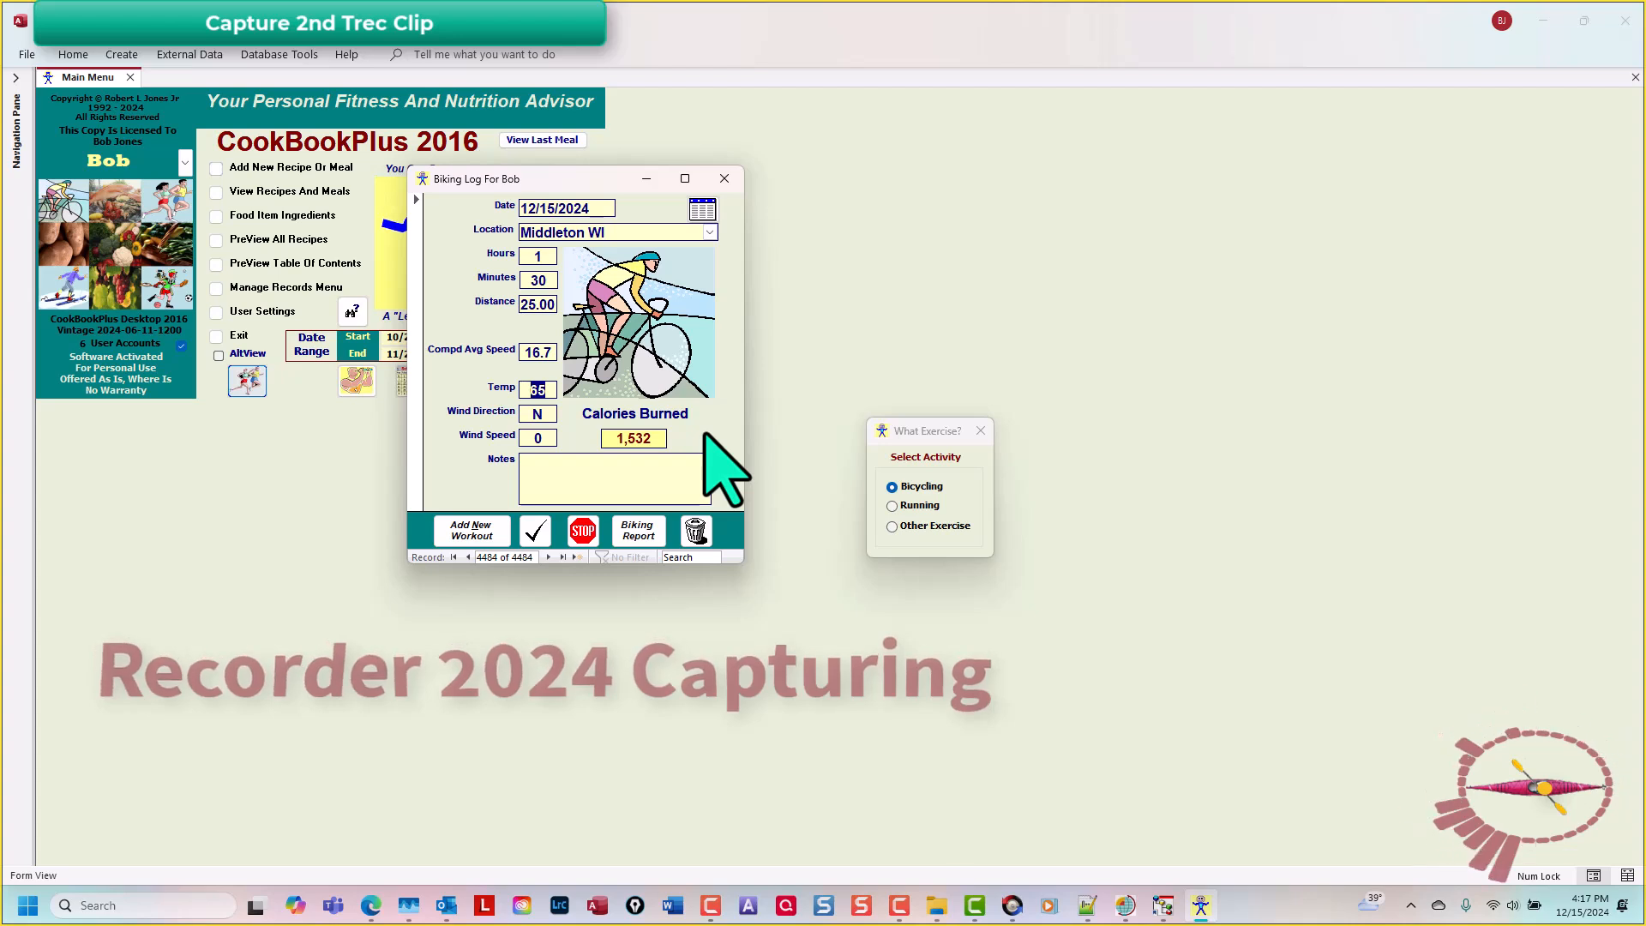
Step: Stop the second recording and save it as 002
key(F10)
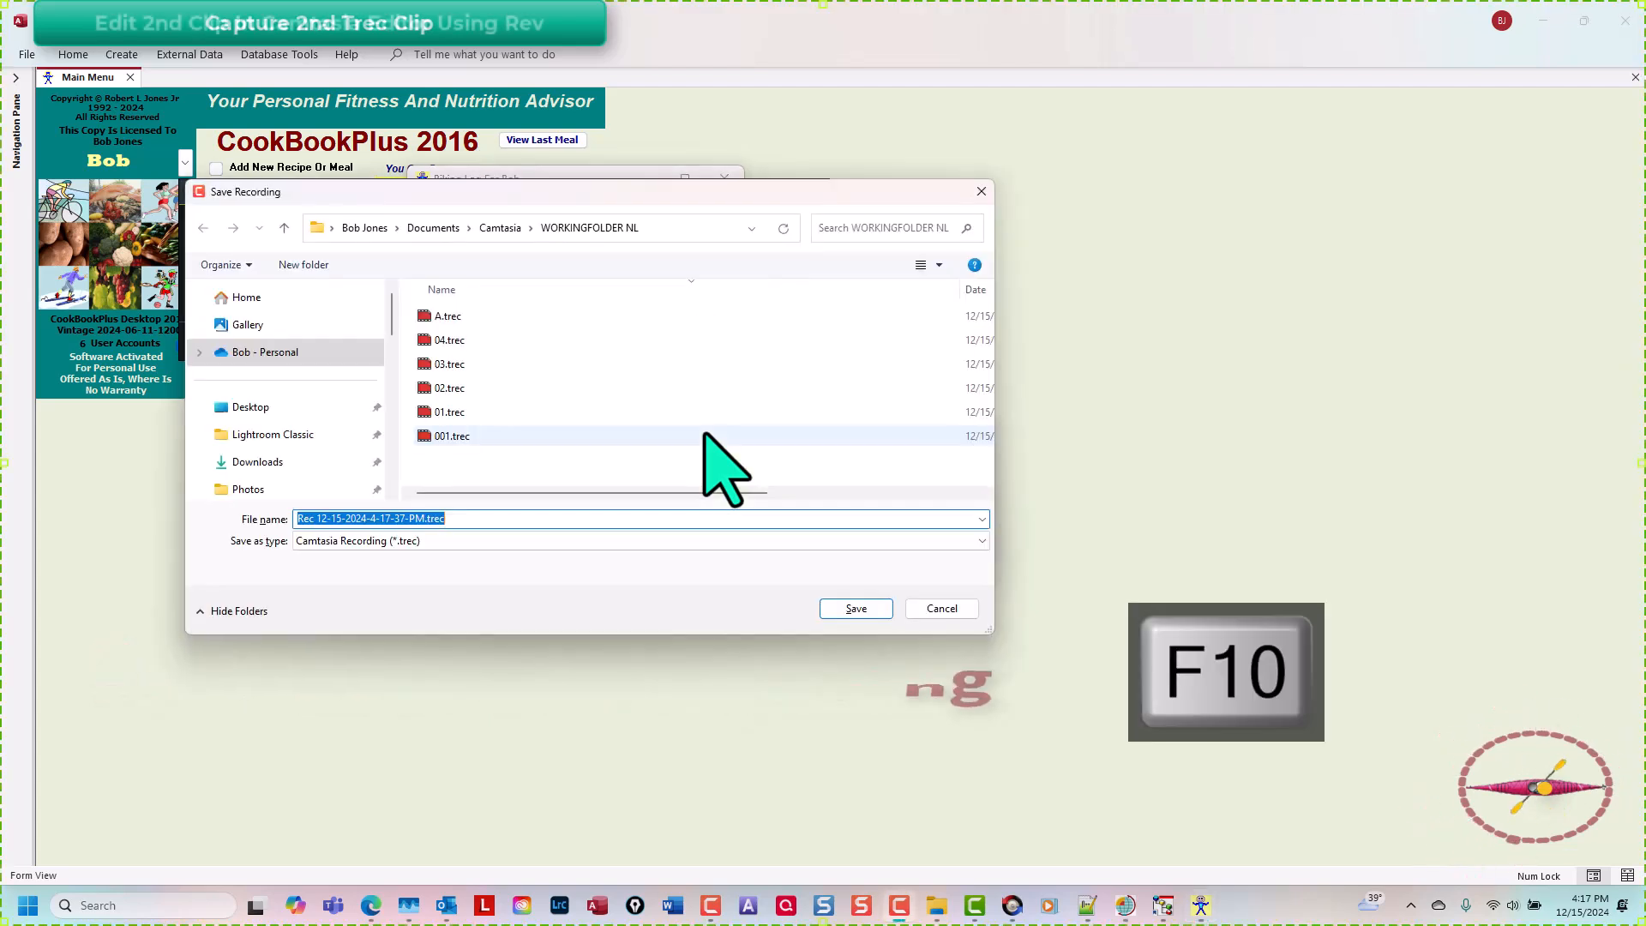
text(002)
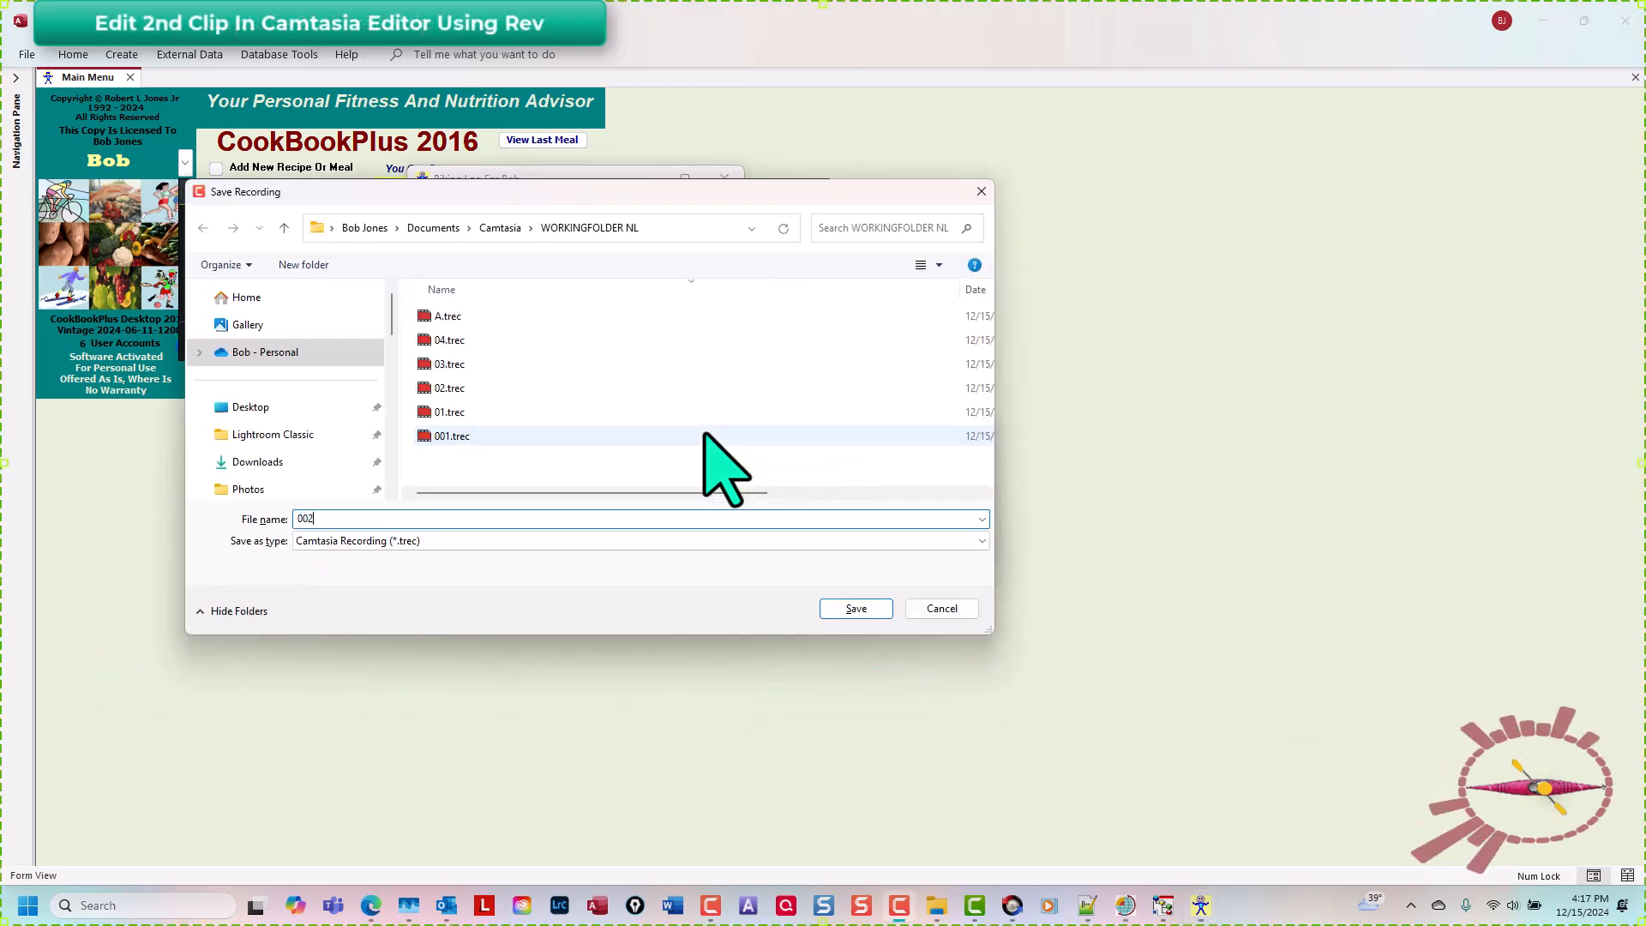
key(Return)
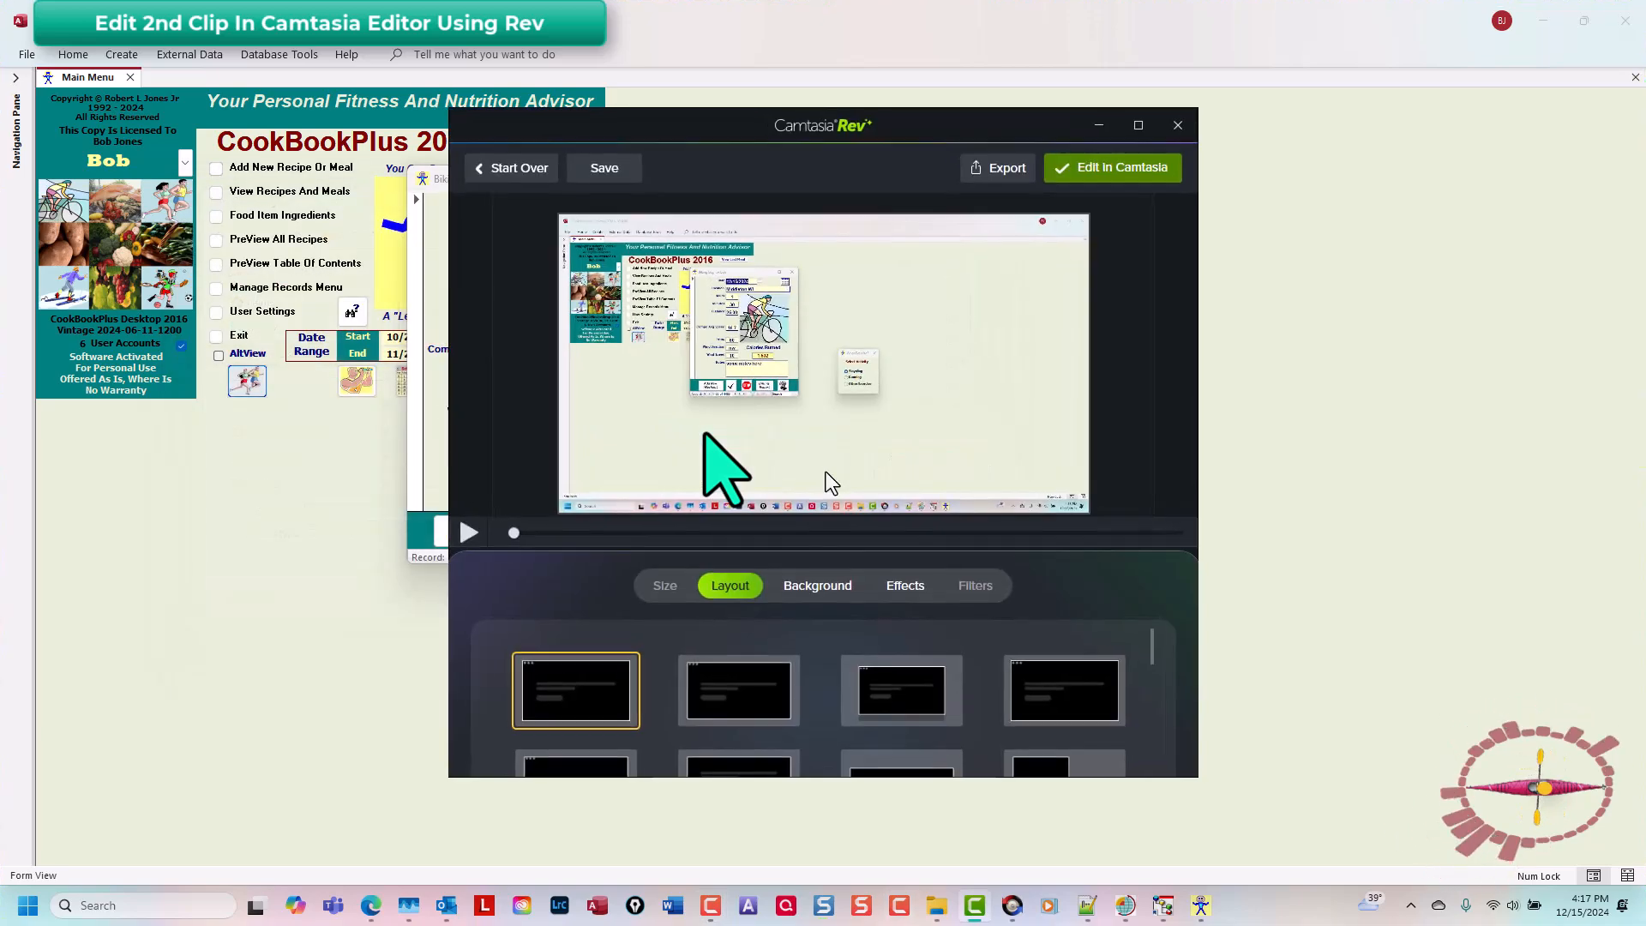
Step: Open the 002 clip in the Camtasia editor and zoom the timeline to fit the project
click(1140, 167)
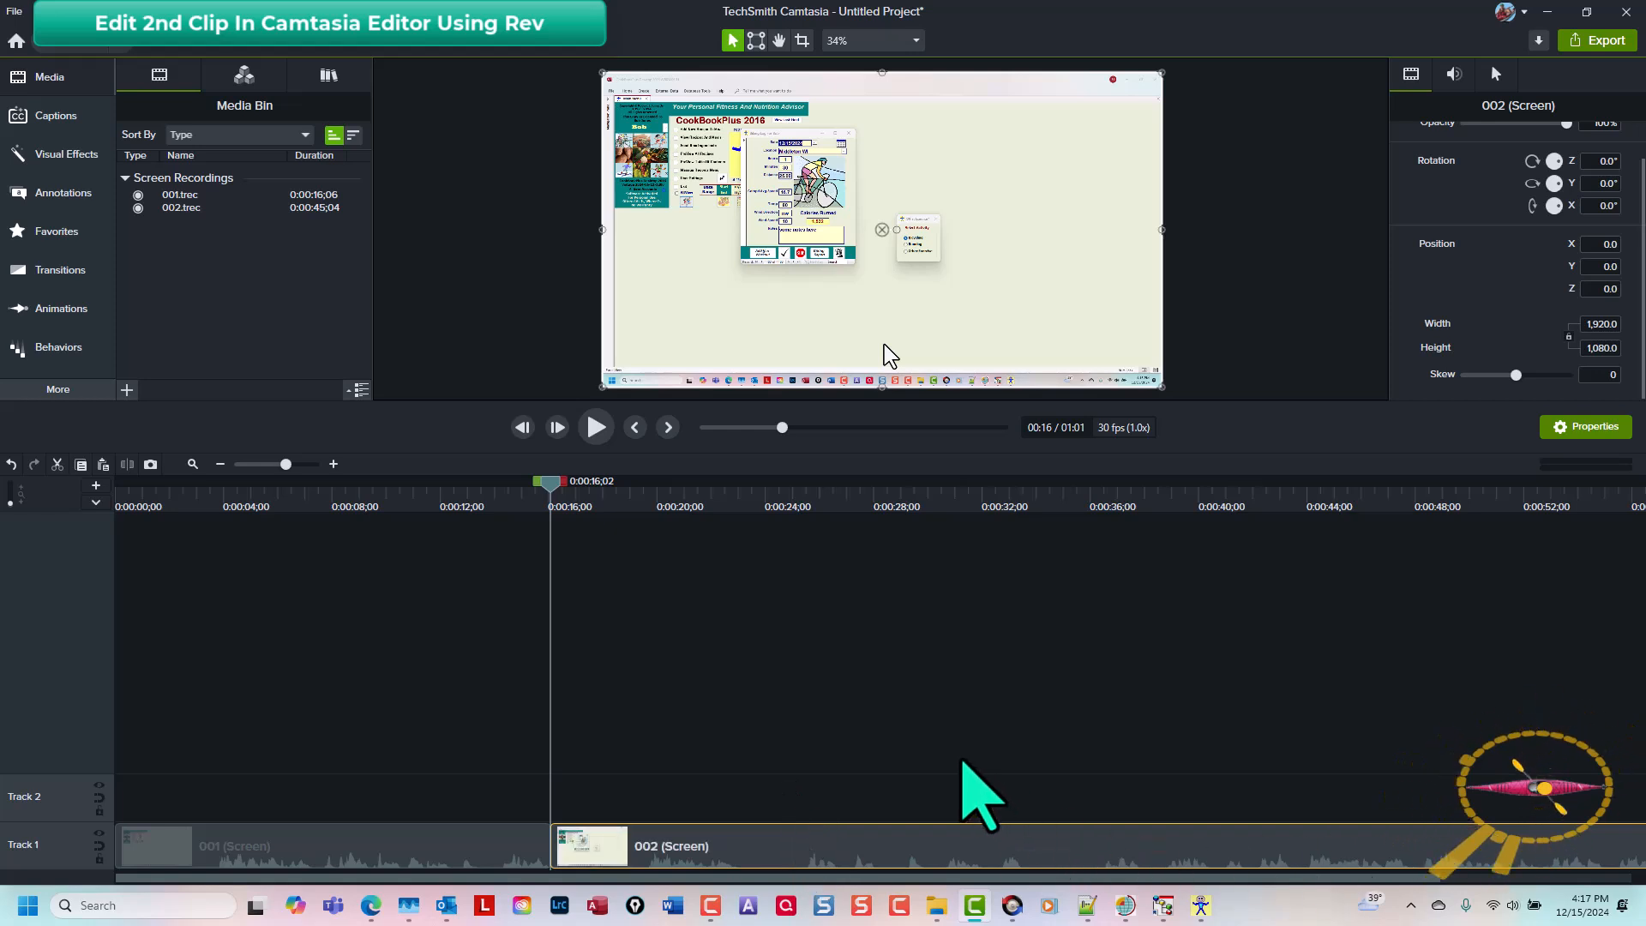
key(ctrl+shift+7)
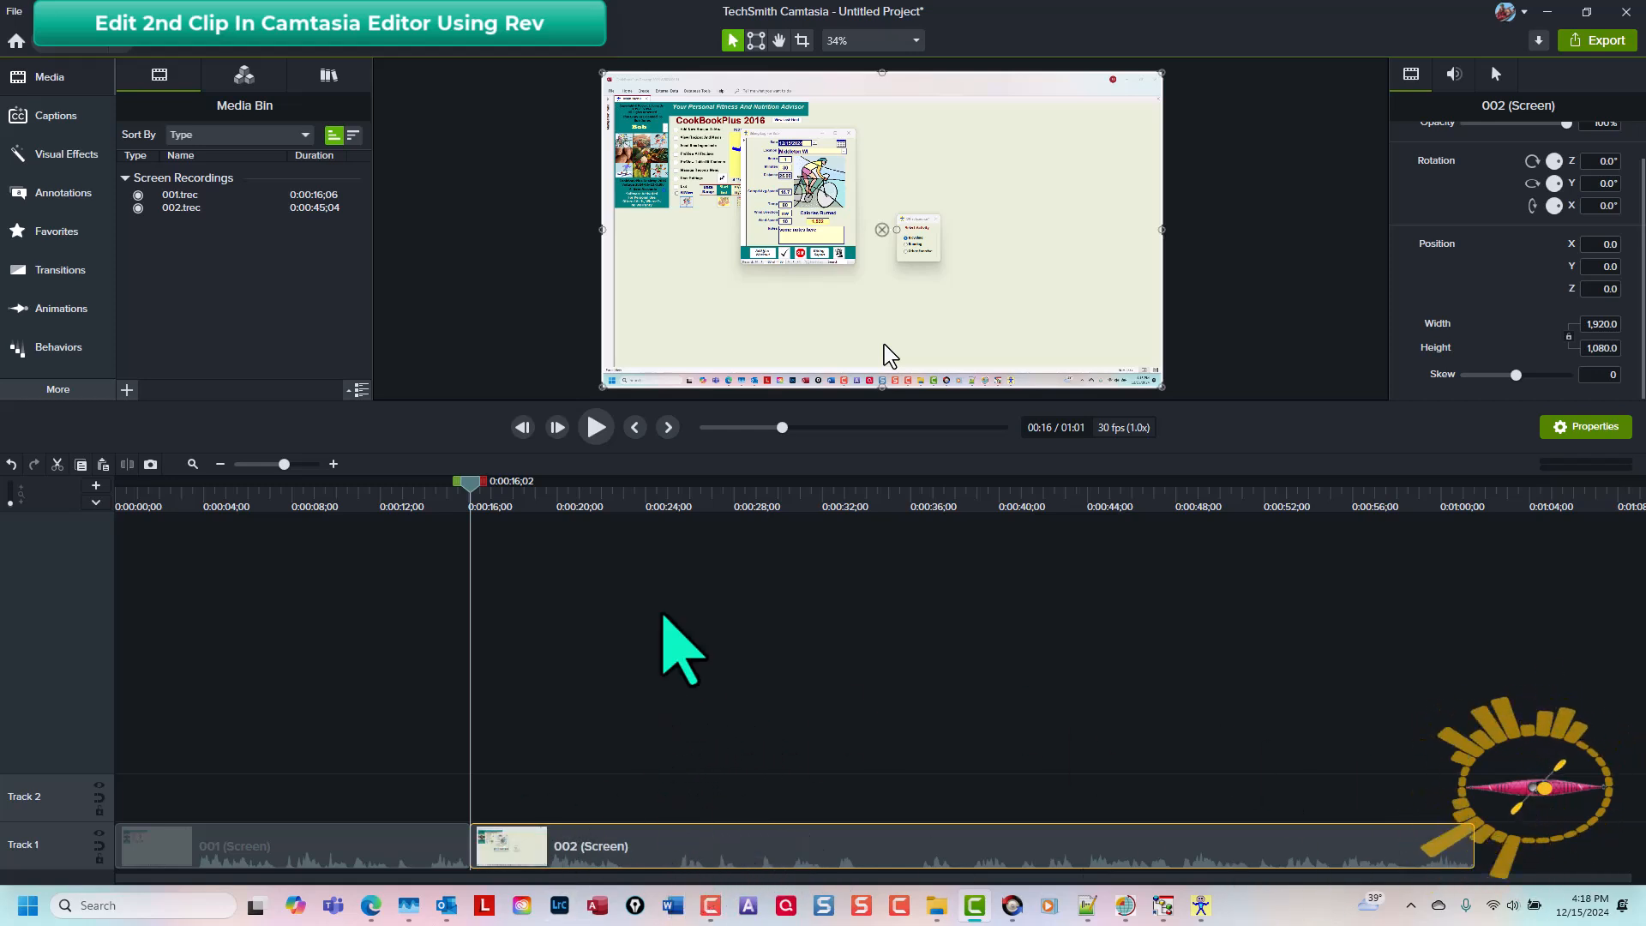
Step: Select the timeline range from about 0:23;21 to 0:25;05 and cut it out
click(639, 487)
click(635, 487)
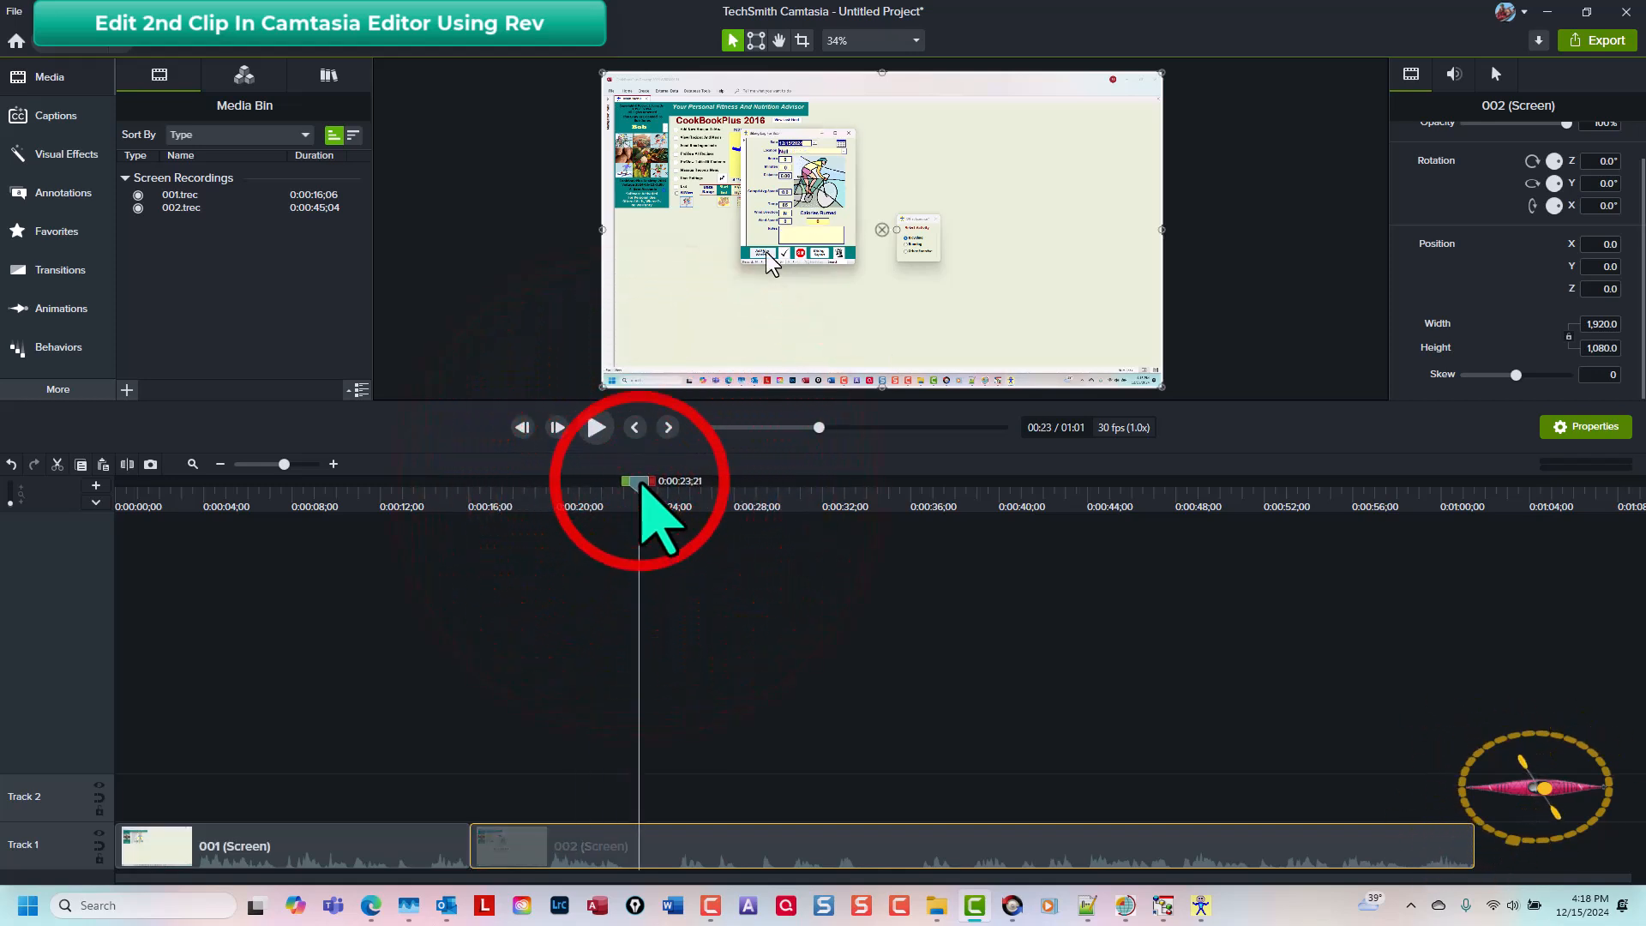
drag(646, 482, 680, 493)
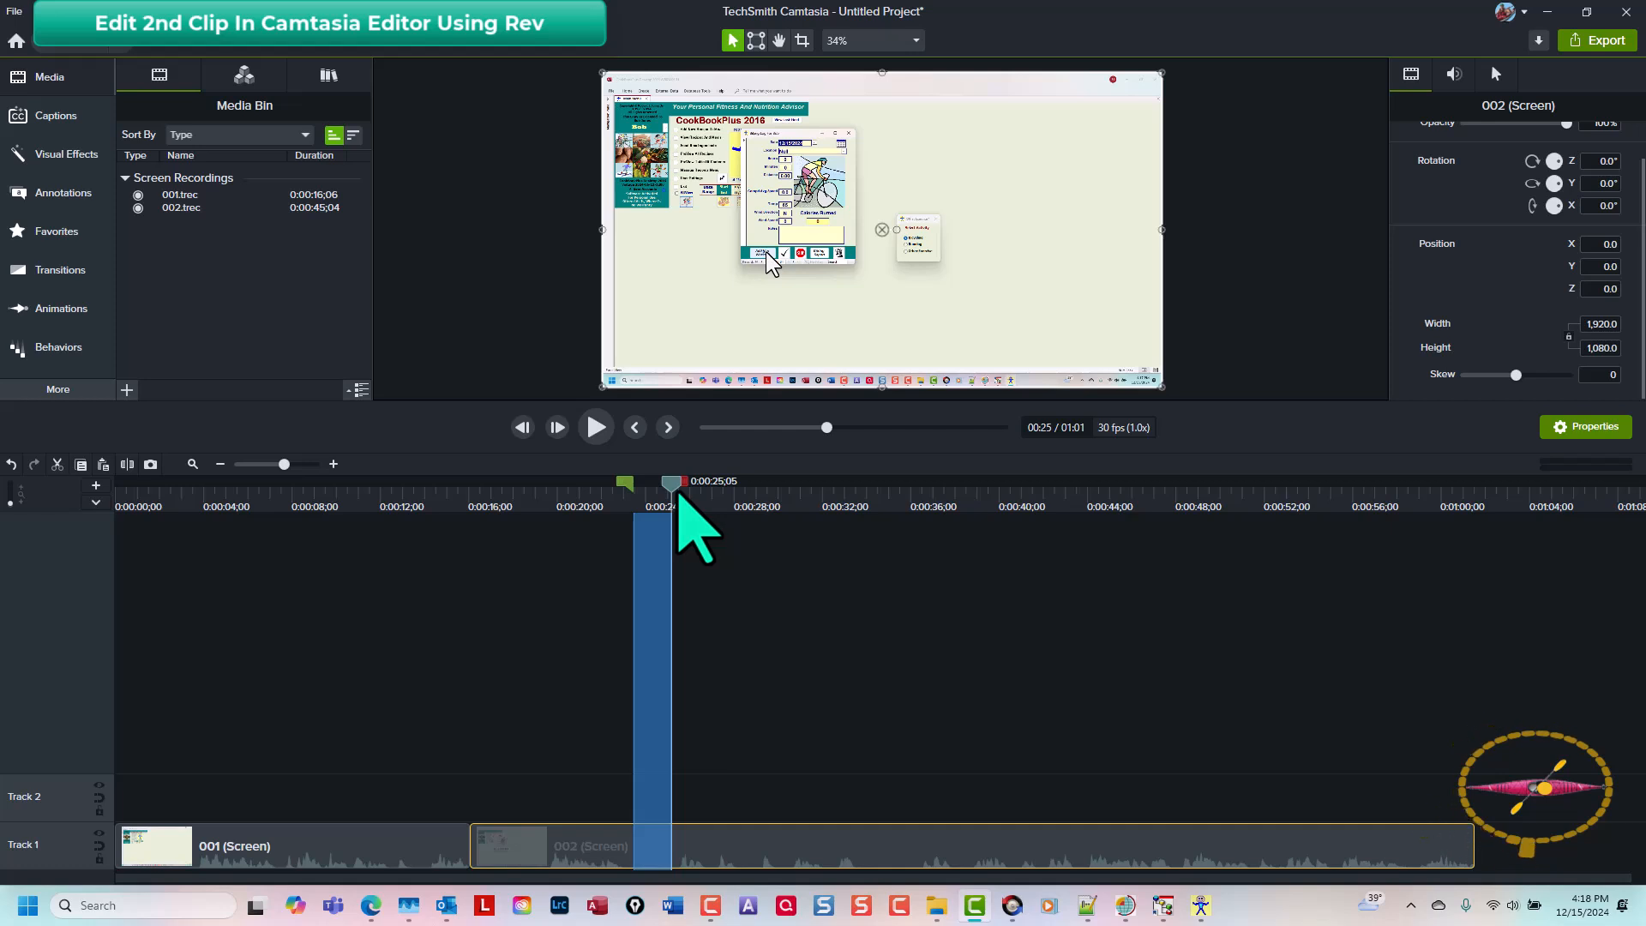
key(ctrl+x)
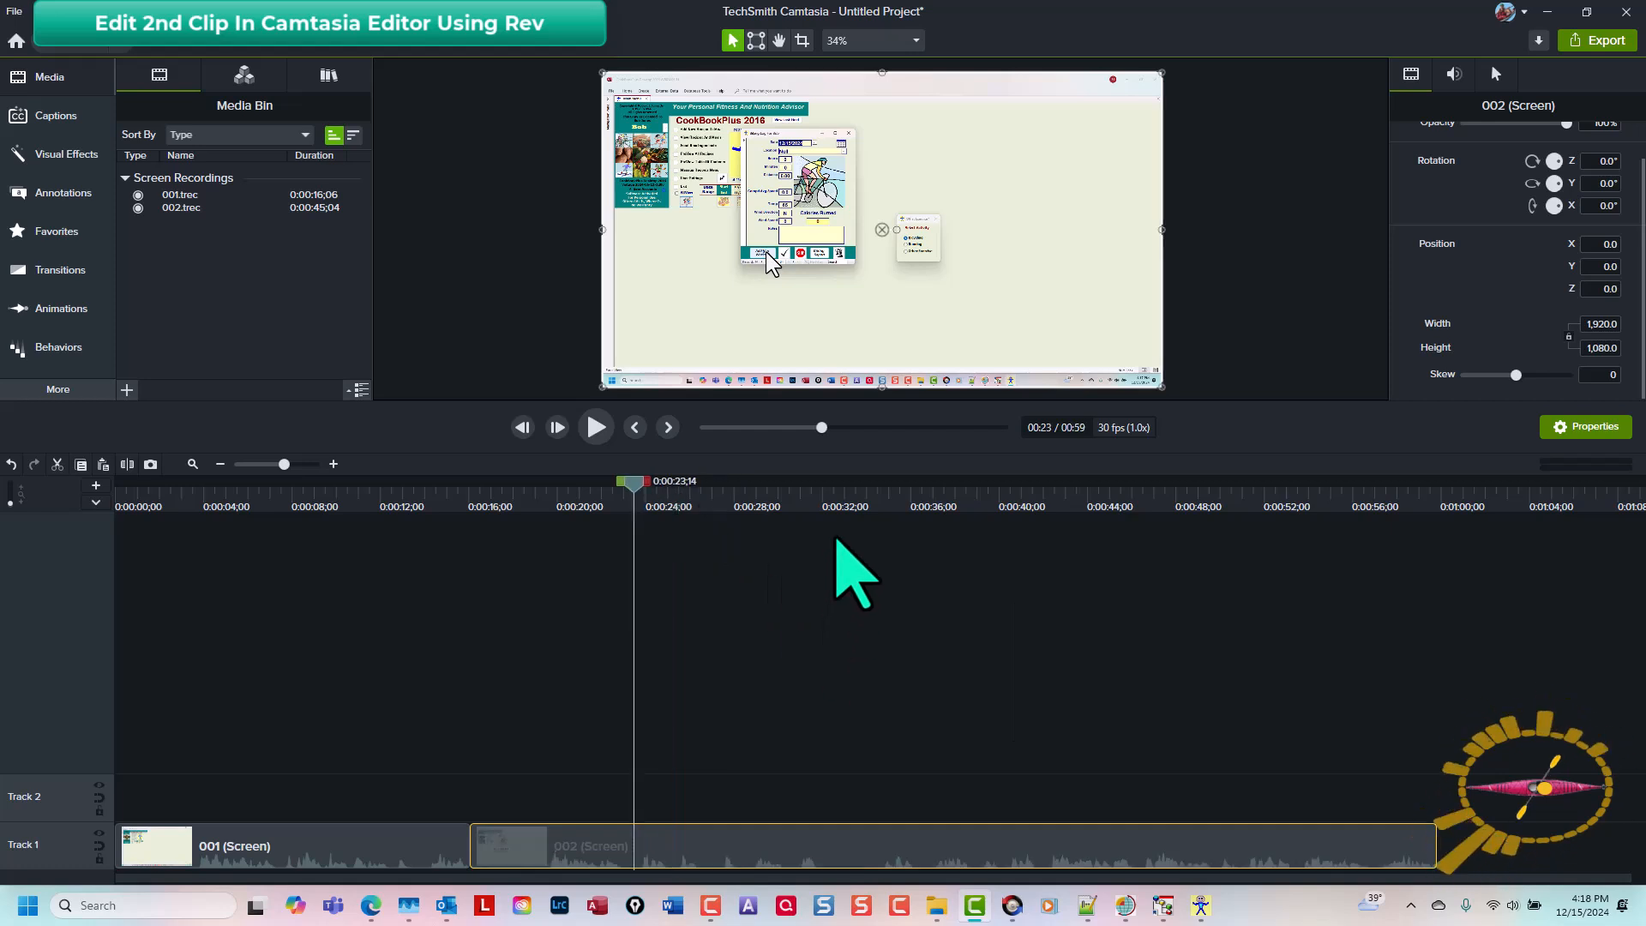
Step: Select a short timeline range starting at about 0:32;13 and cut it out
click(845, 510)
click(846, 482)
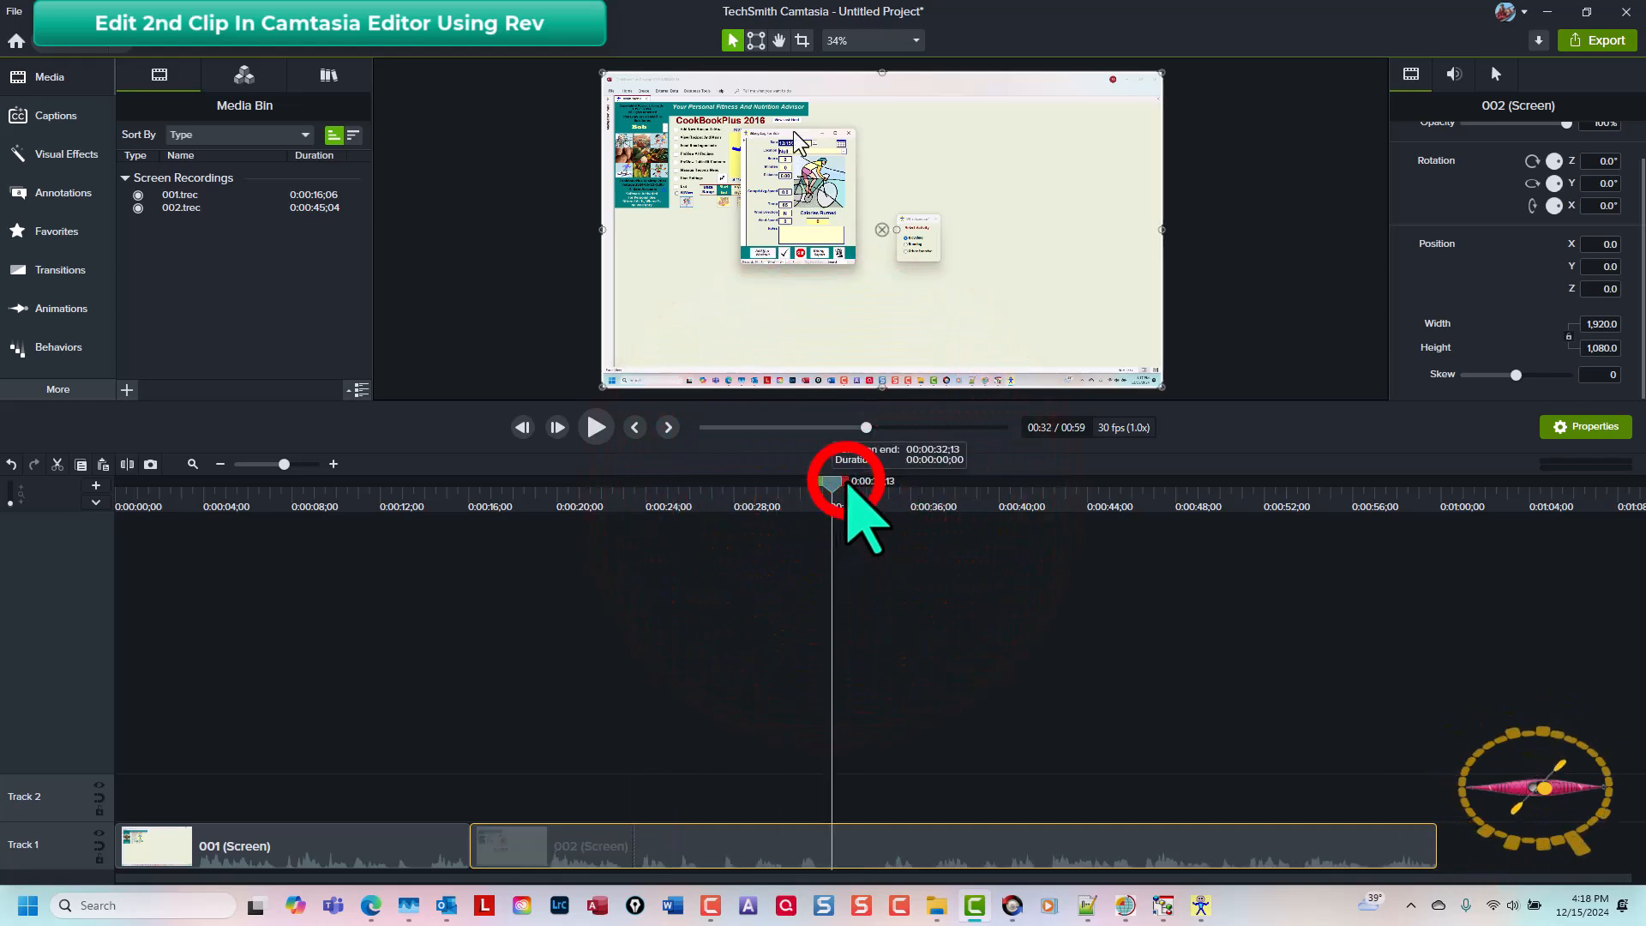
drag(846, 482, 874, 487)
key(ctrl+x)
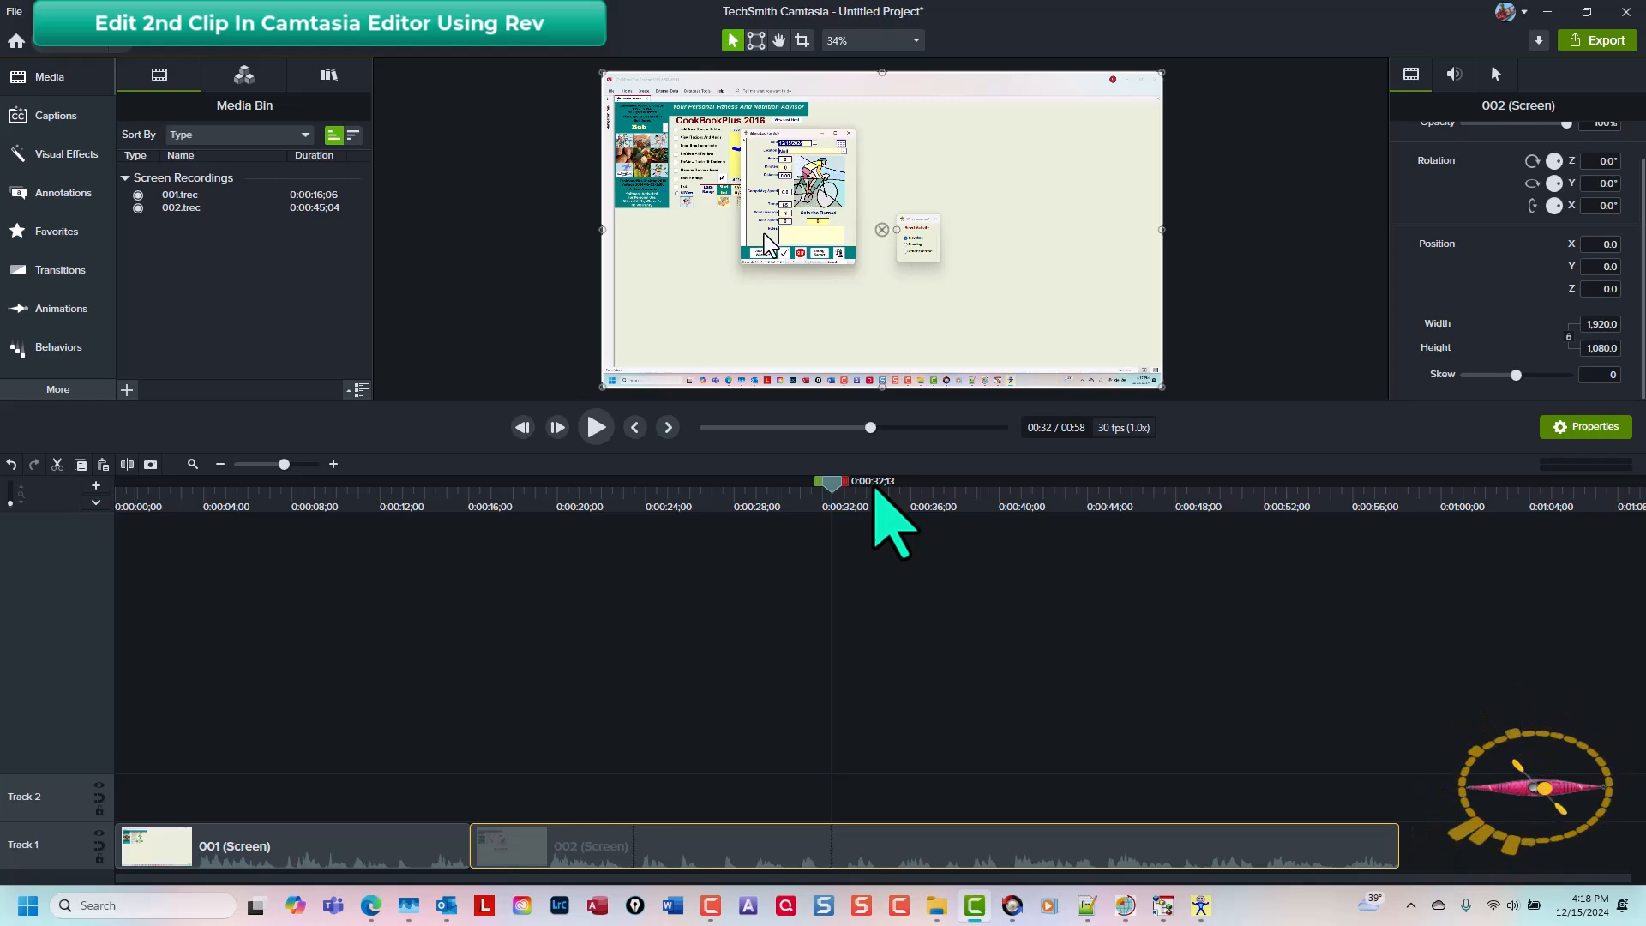
Step: Start a third recording and set the workout temperature to 80
key(ctrl+r)
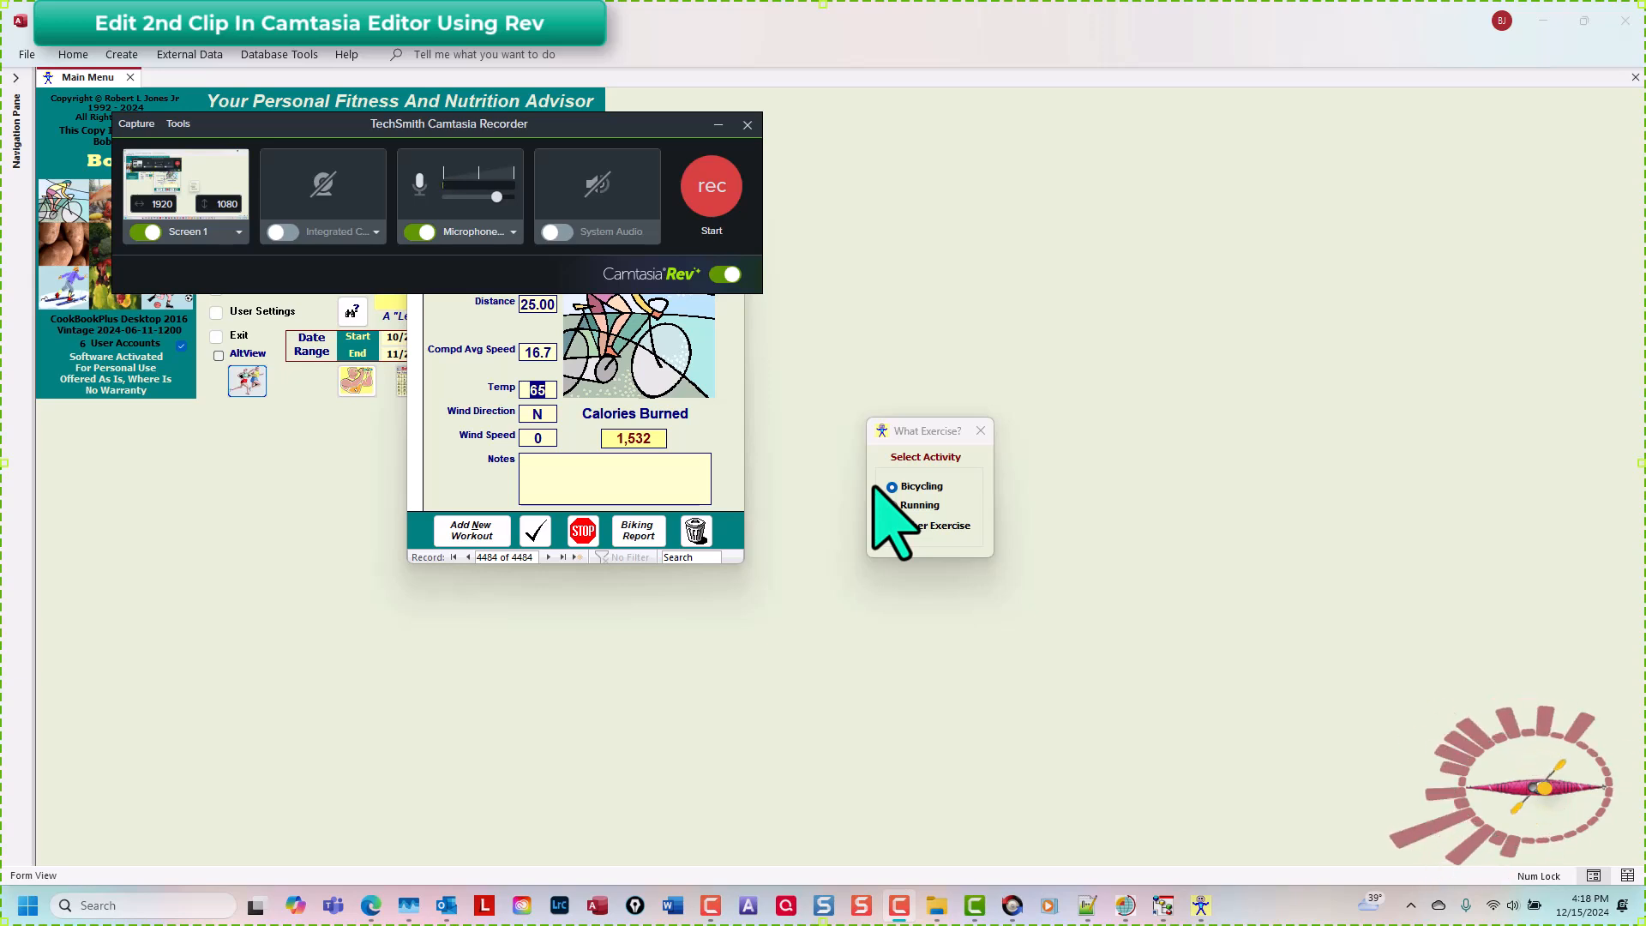
key(F9)
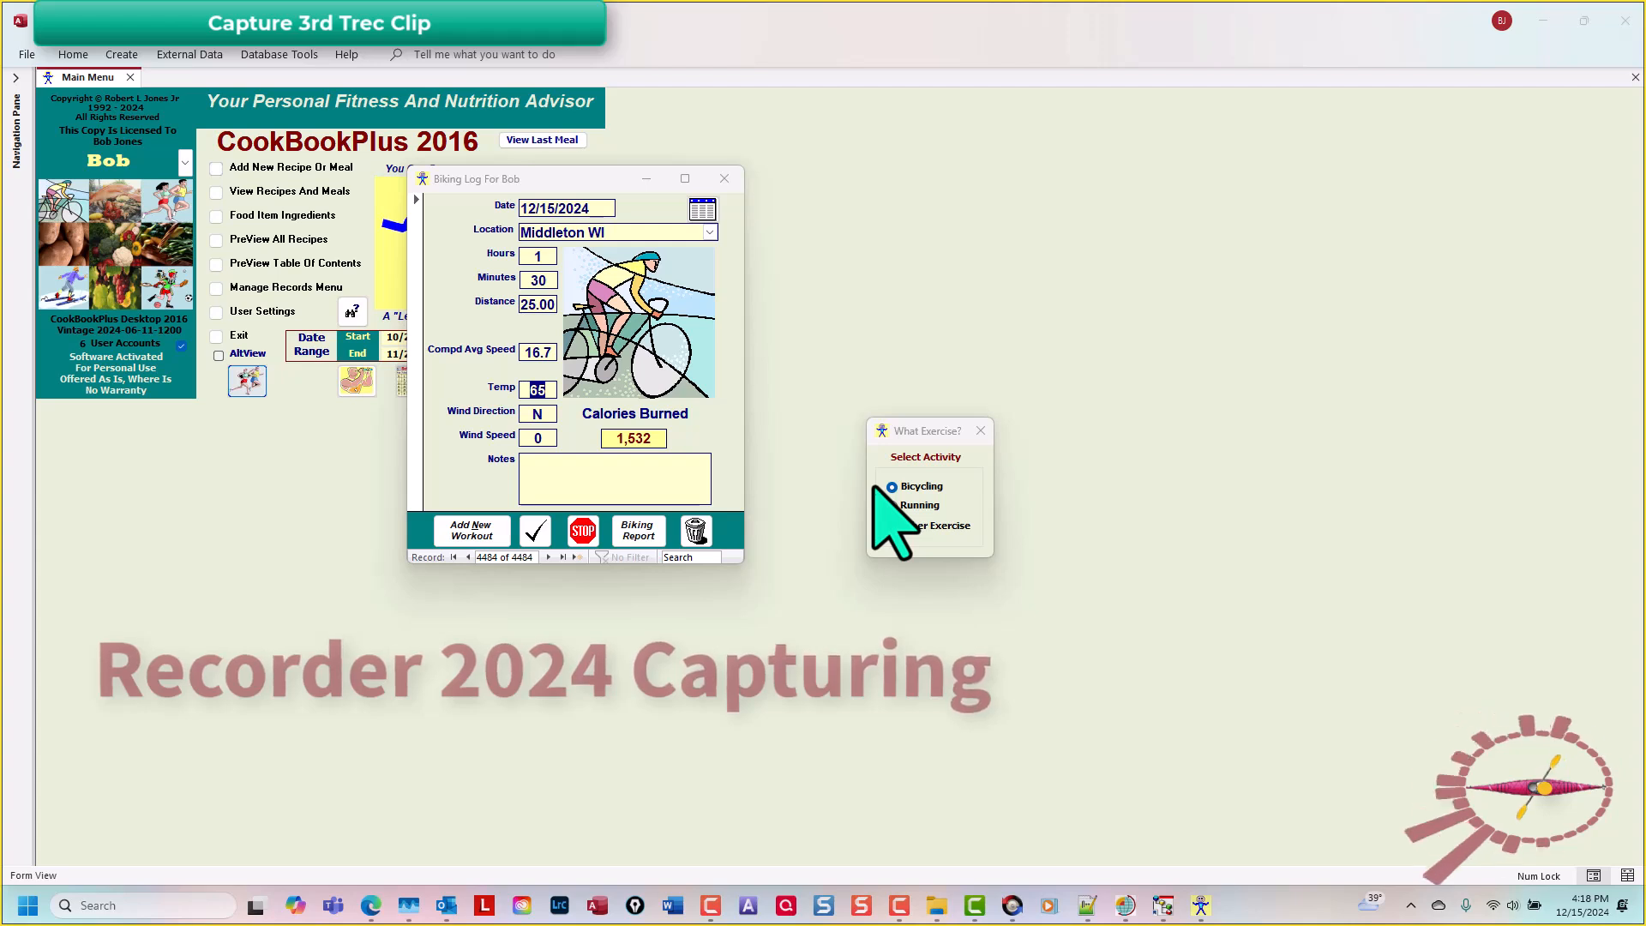
click(596, 176)
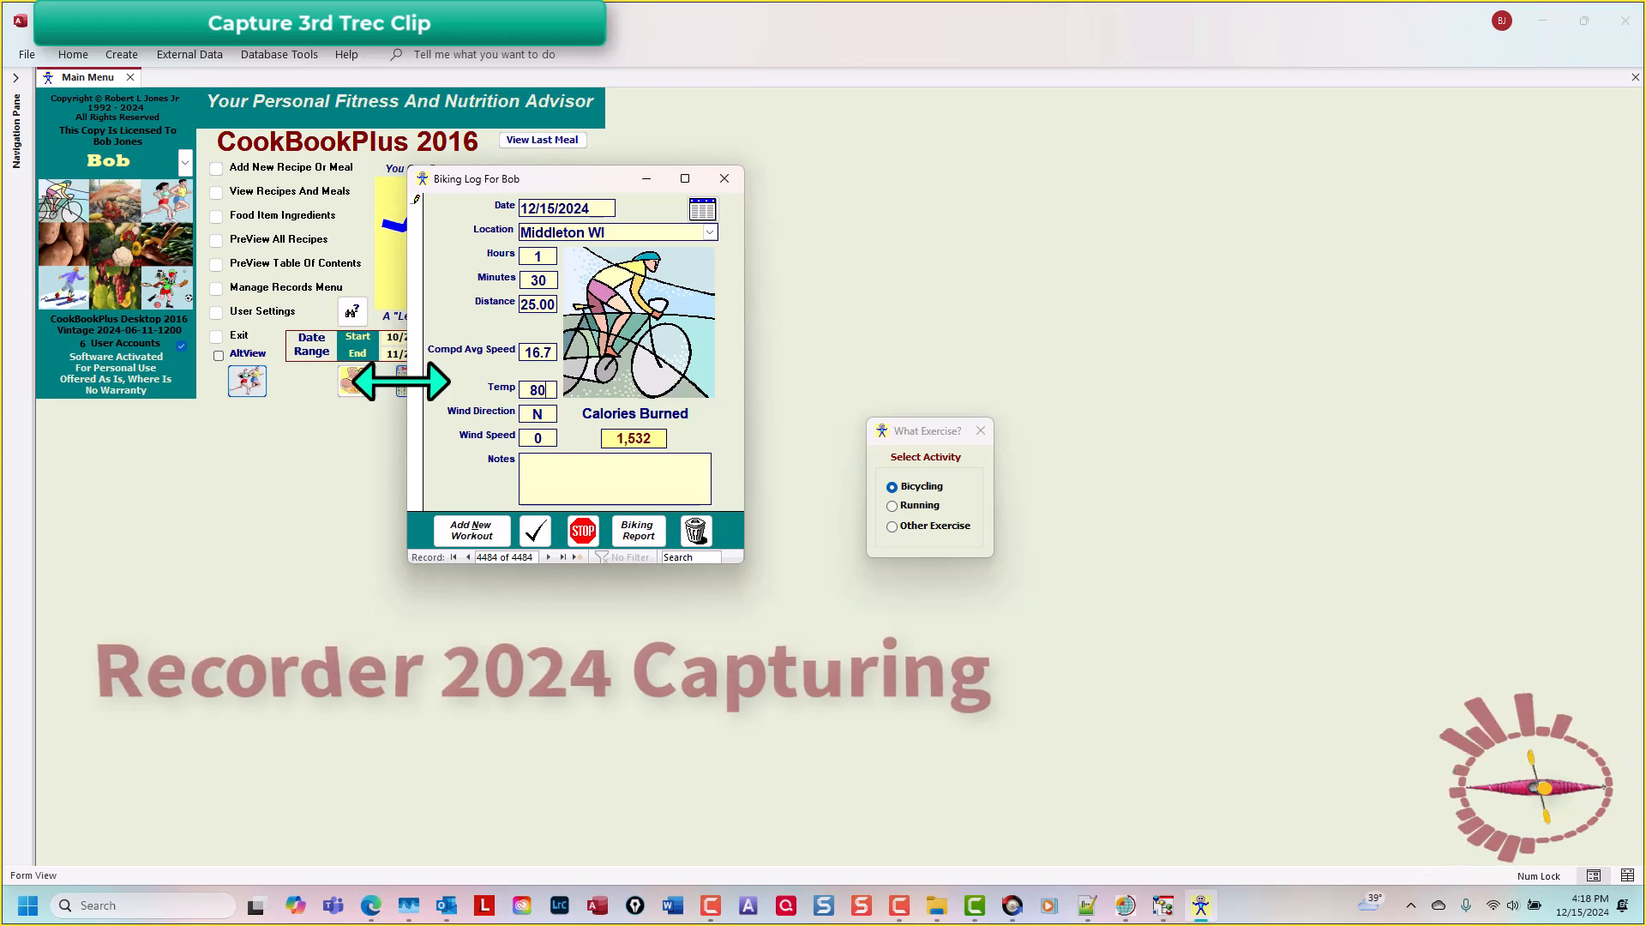
Step: Set the wind direction to sw and the wind speed to 12 in the biking log
key(Tab)
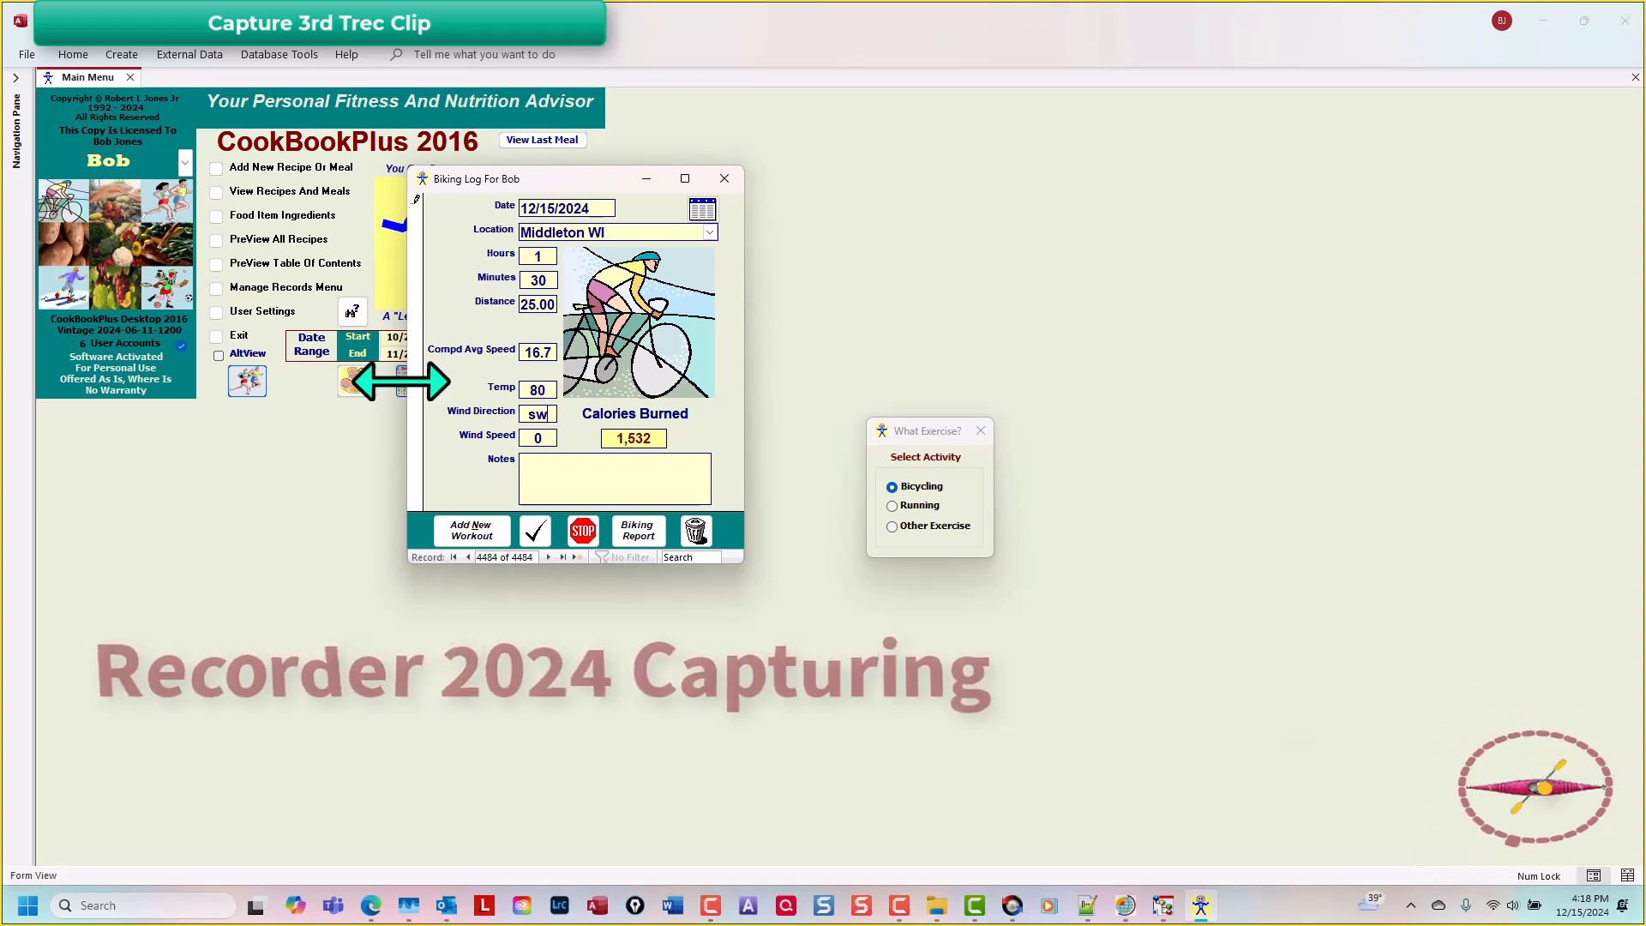
key(Tab)
text(1)
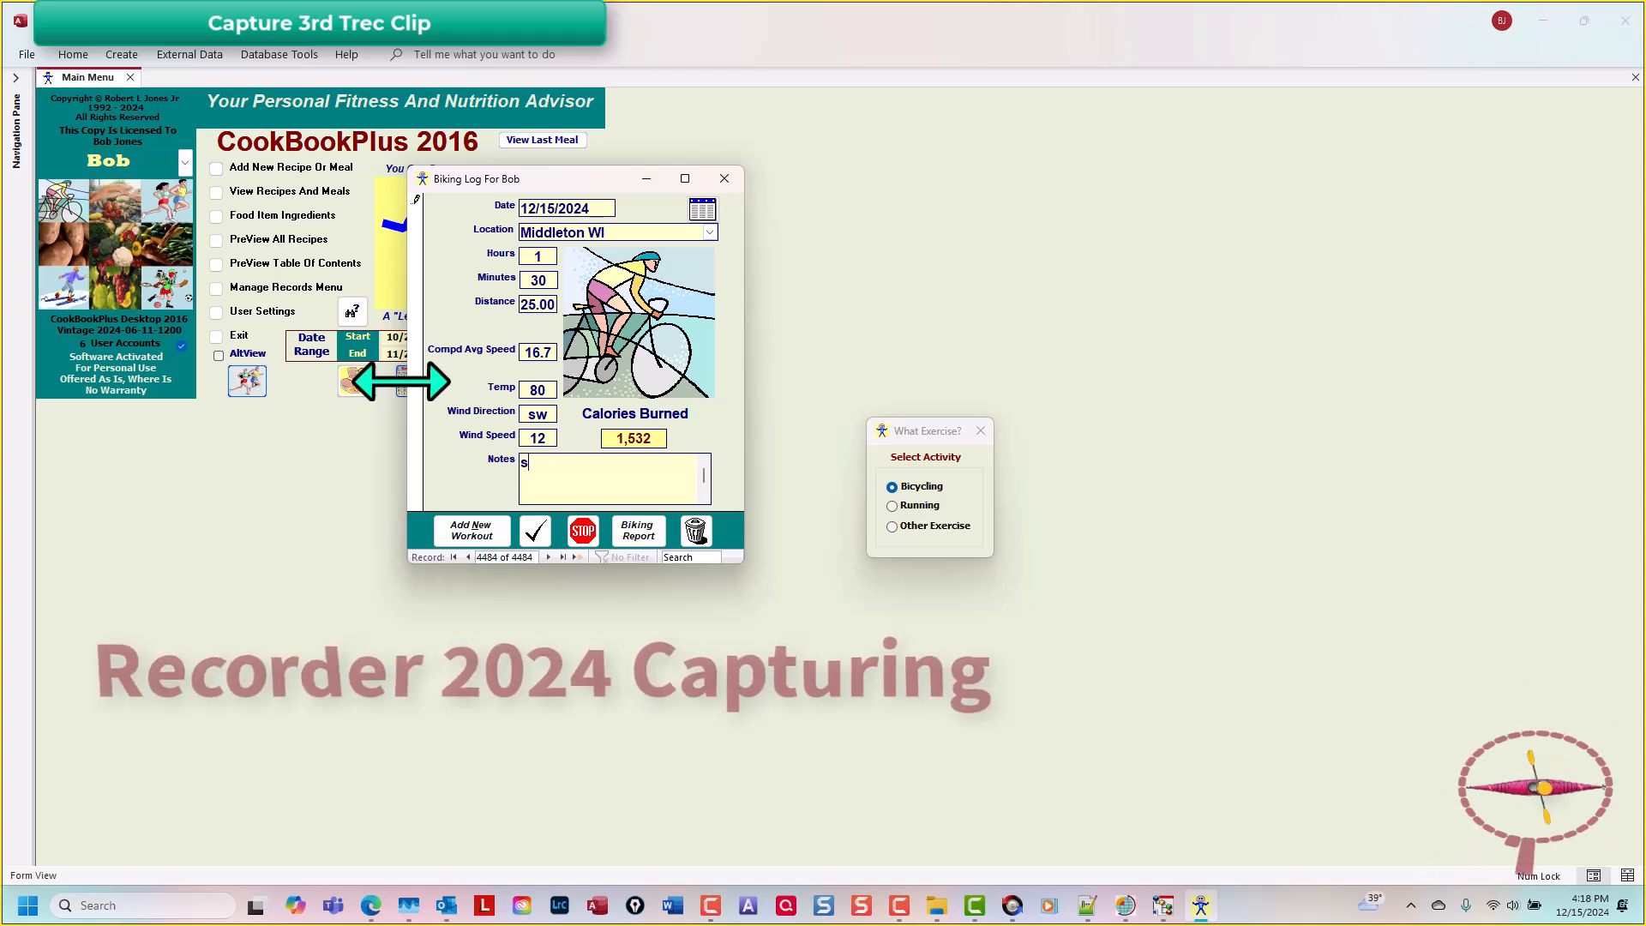
Step: Enter "some notes" in the biking log's Notes field
text(no)
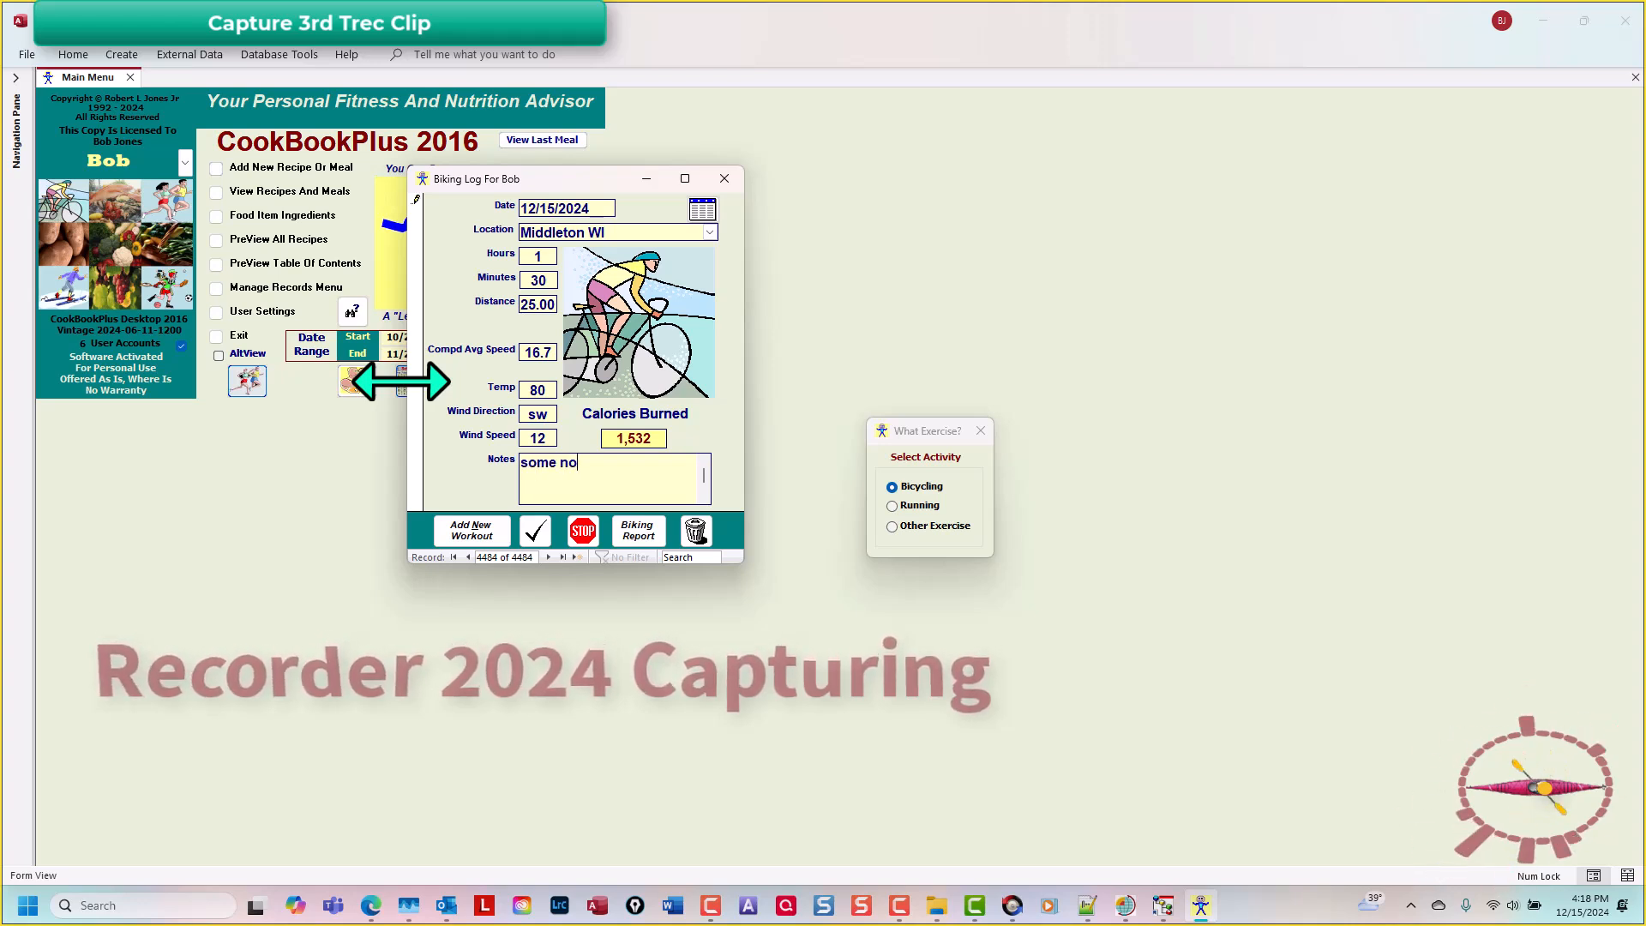
text(tes)
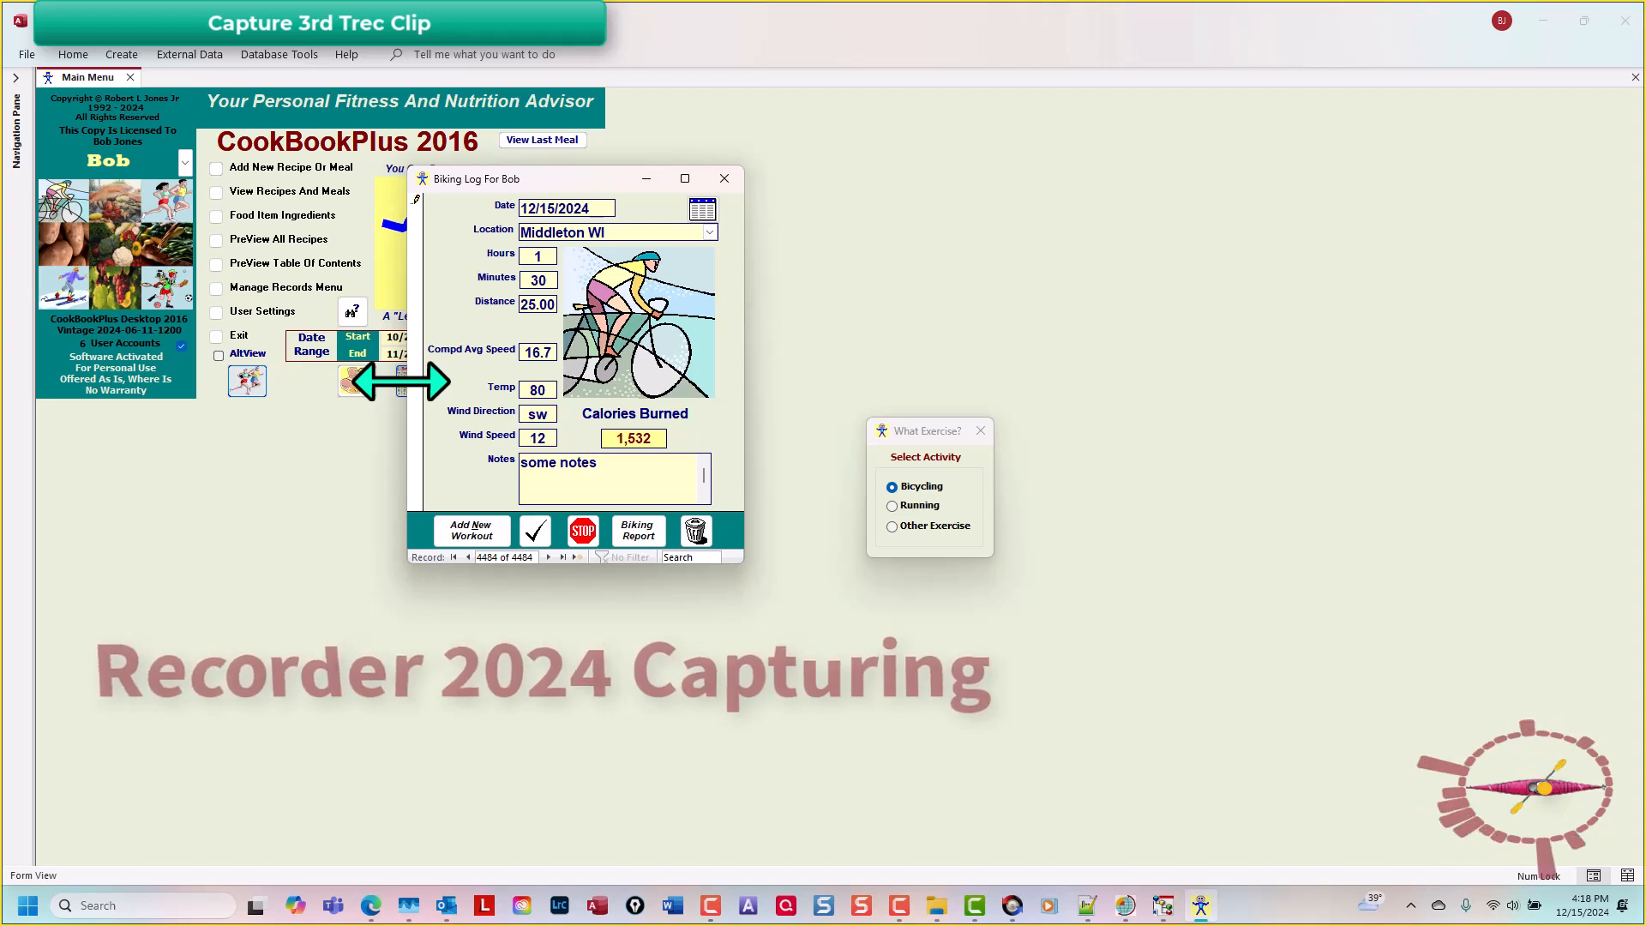
key(Tab)
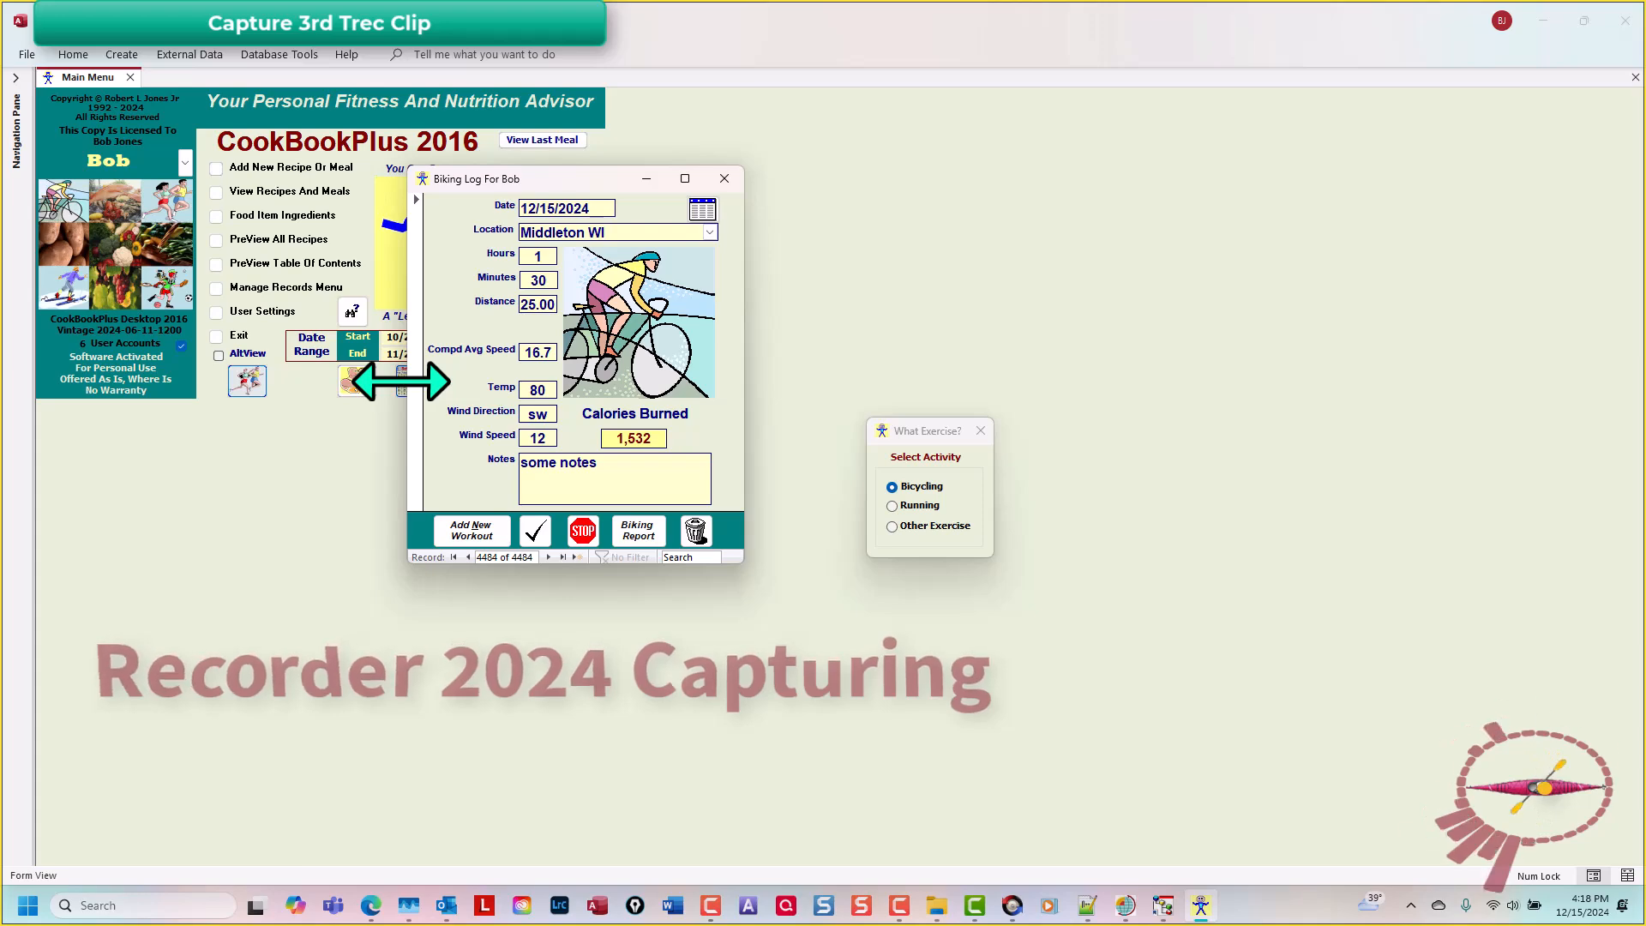
Step: Stop the third recording and save it as 003
key(F10)
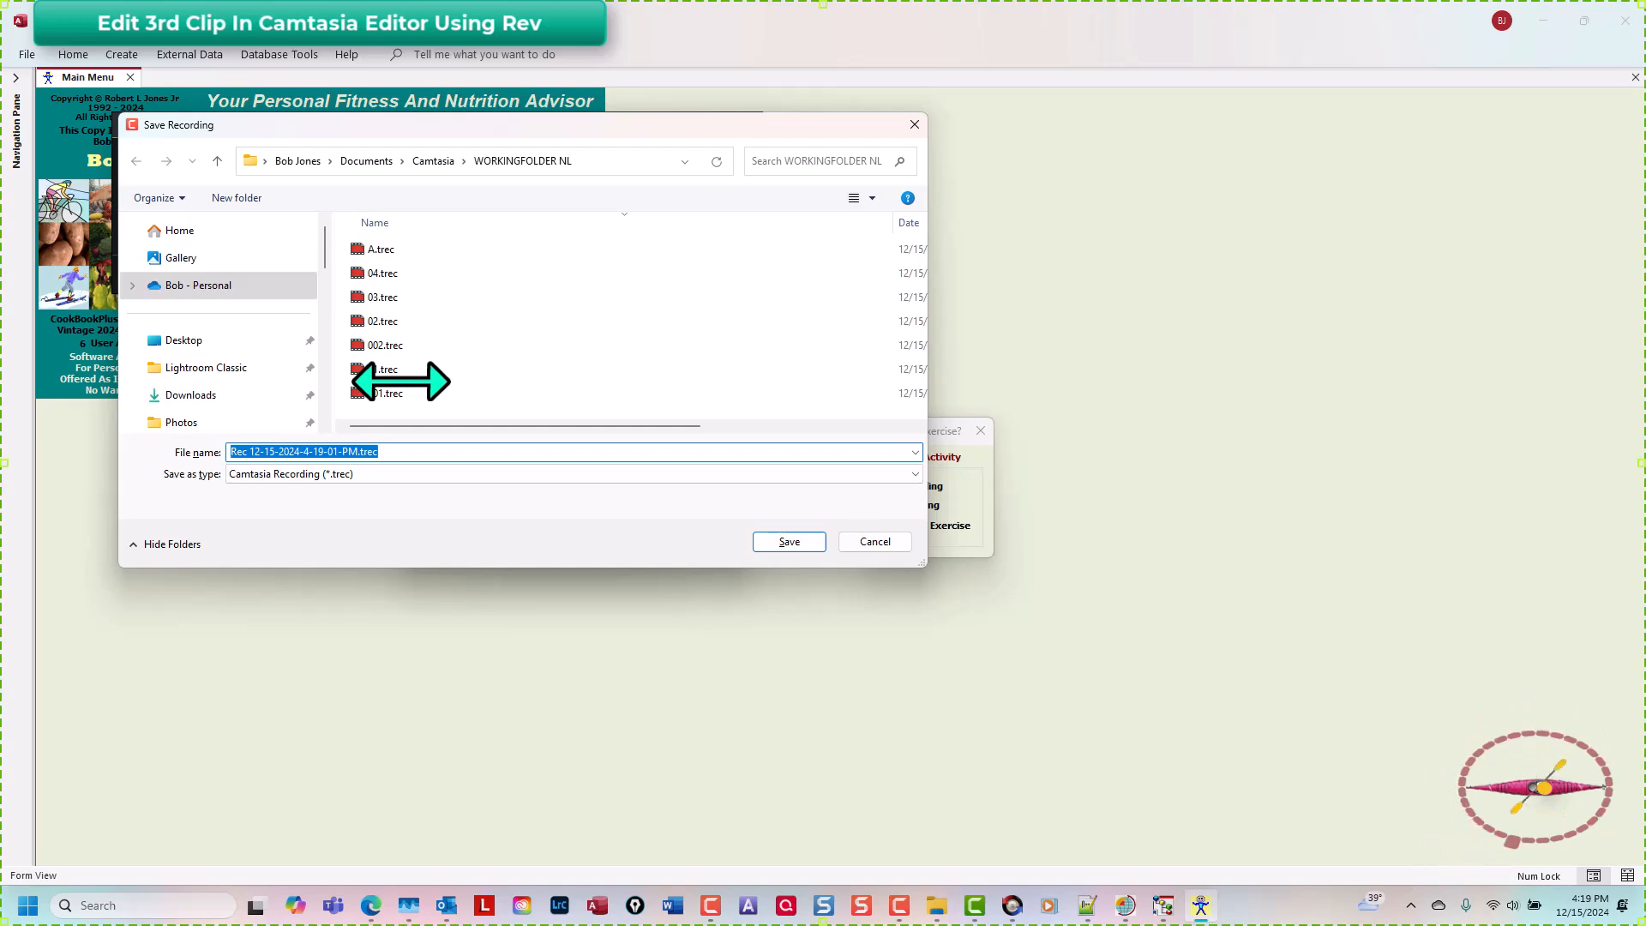
text(003)
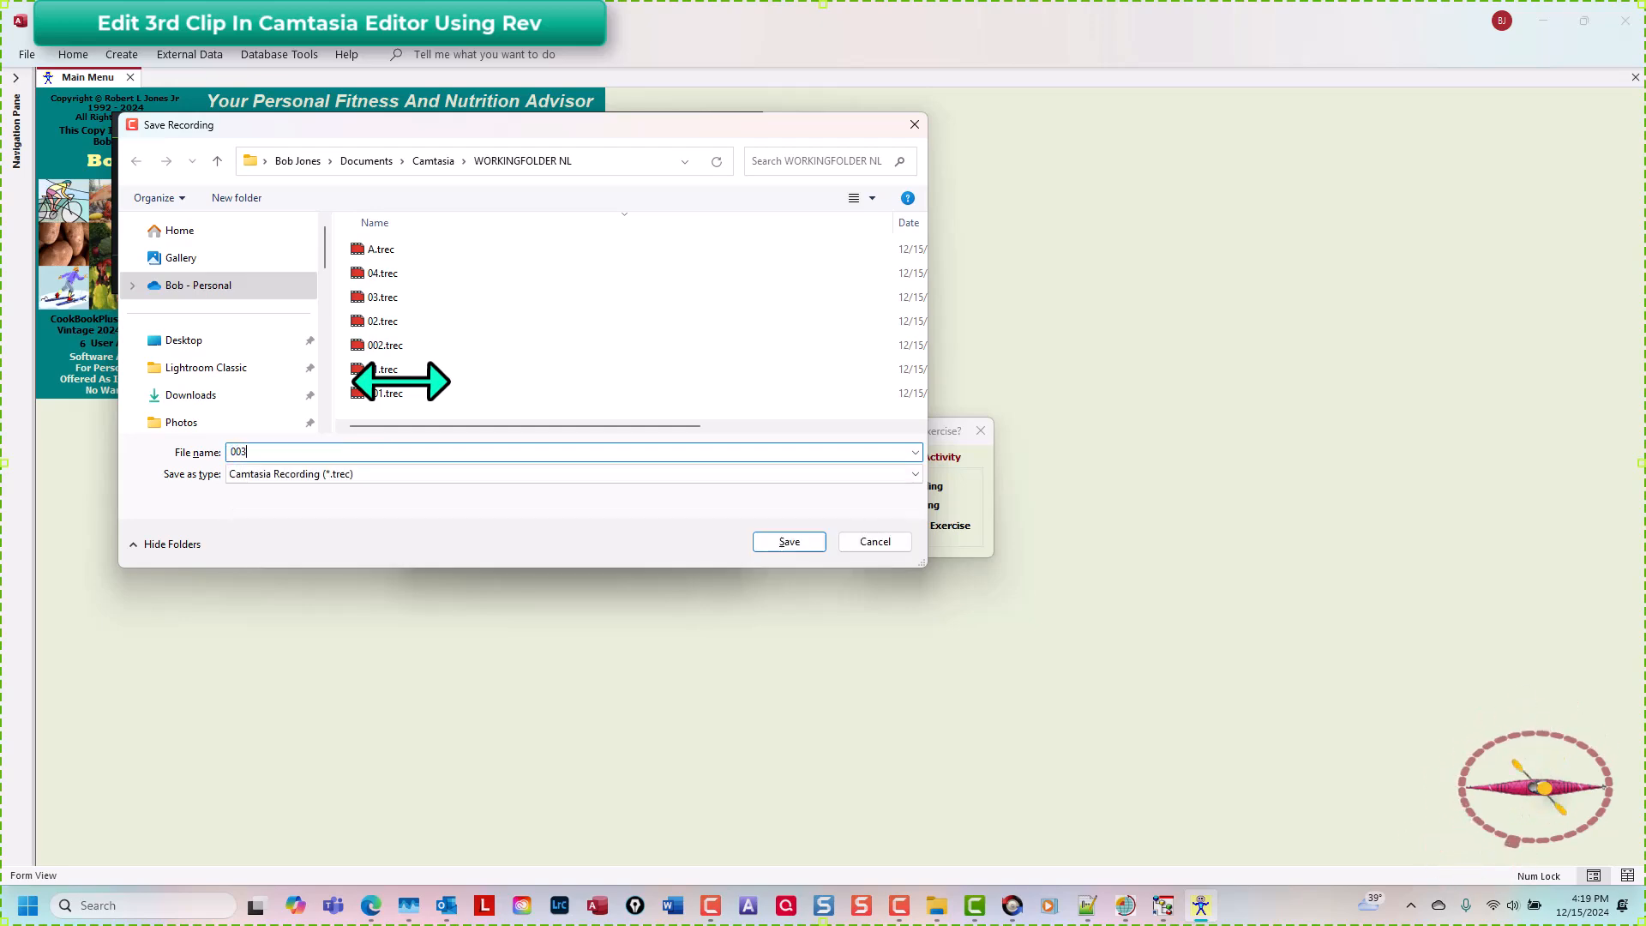
key(Return)
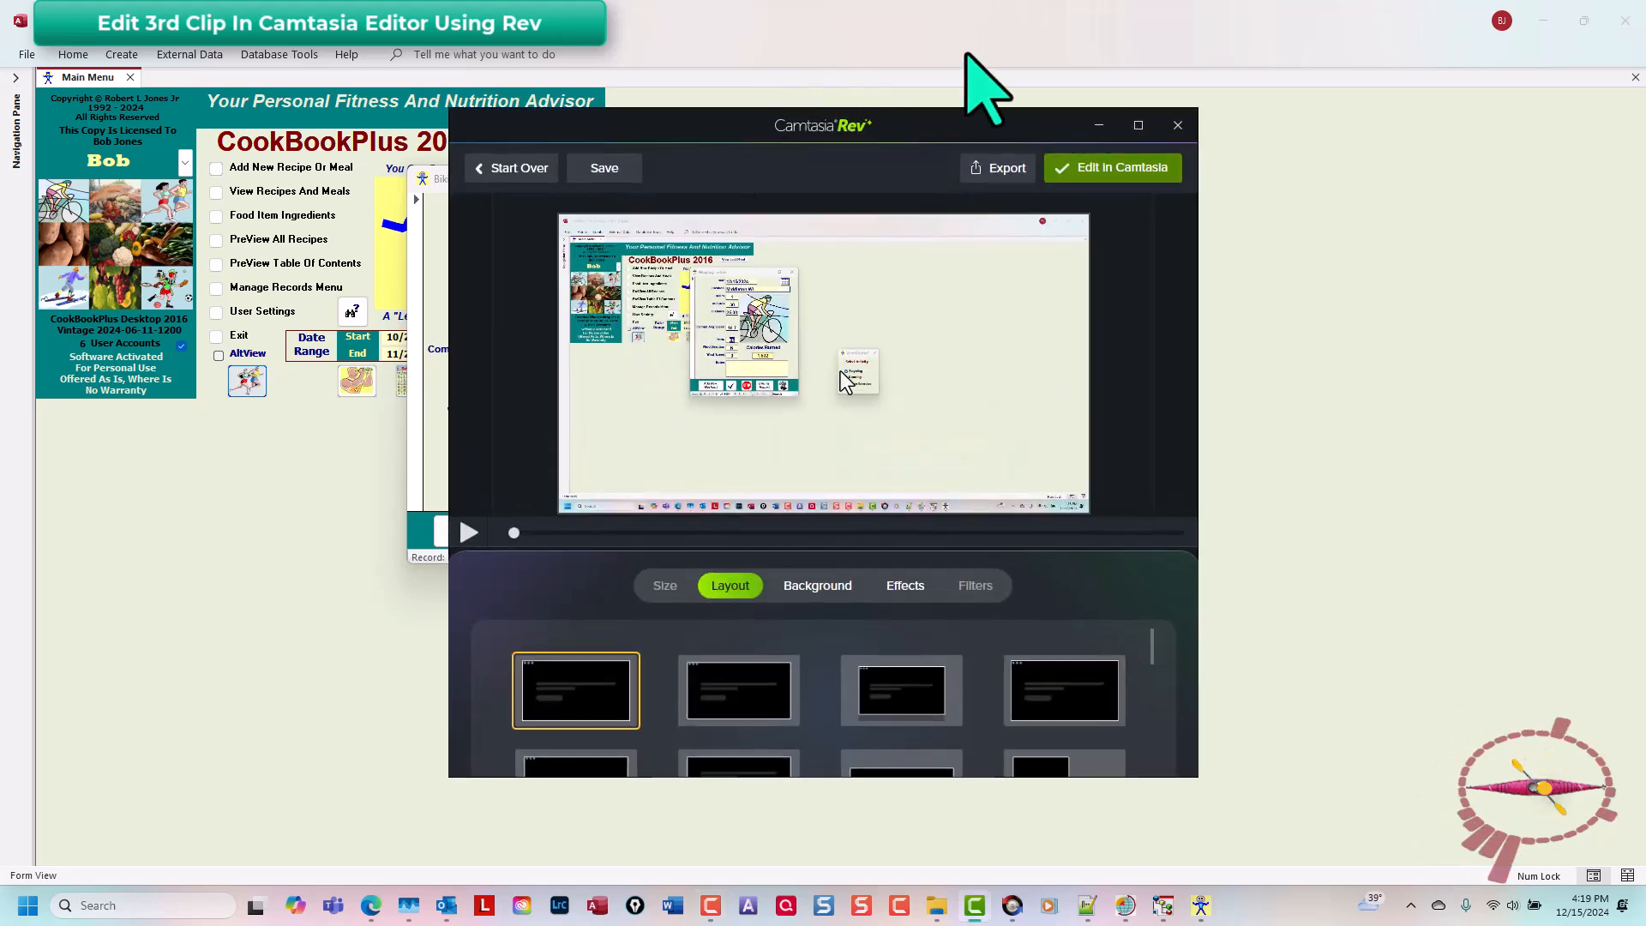
Step: Send the 003 recording from Rev to the Camtasia editor and view its clip on the timeline
click(1129, 167)
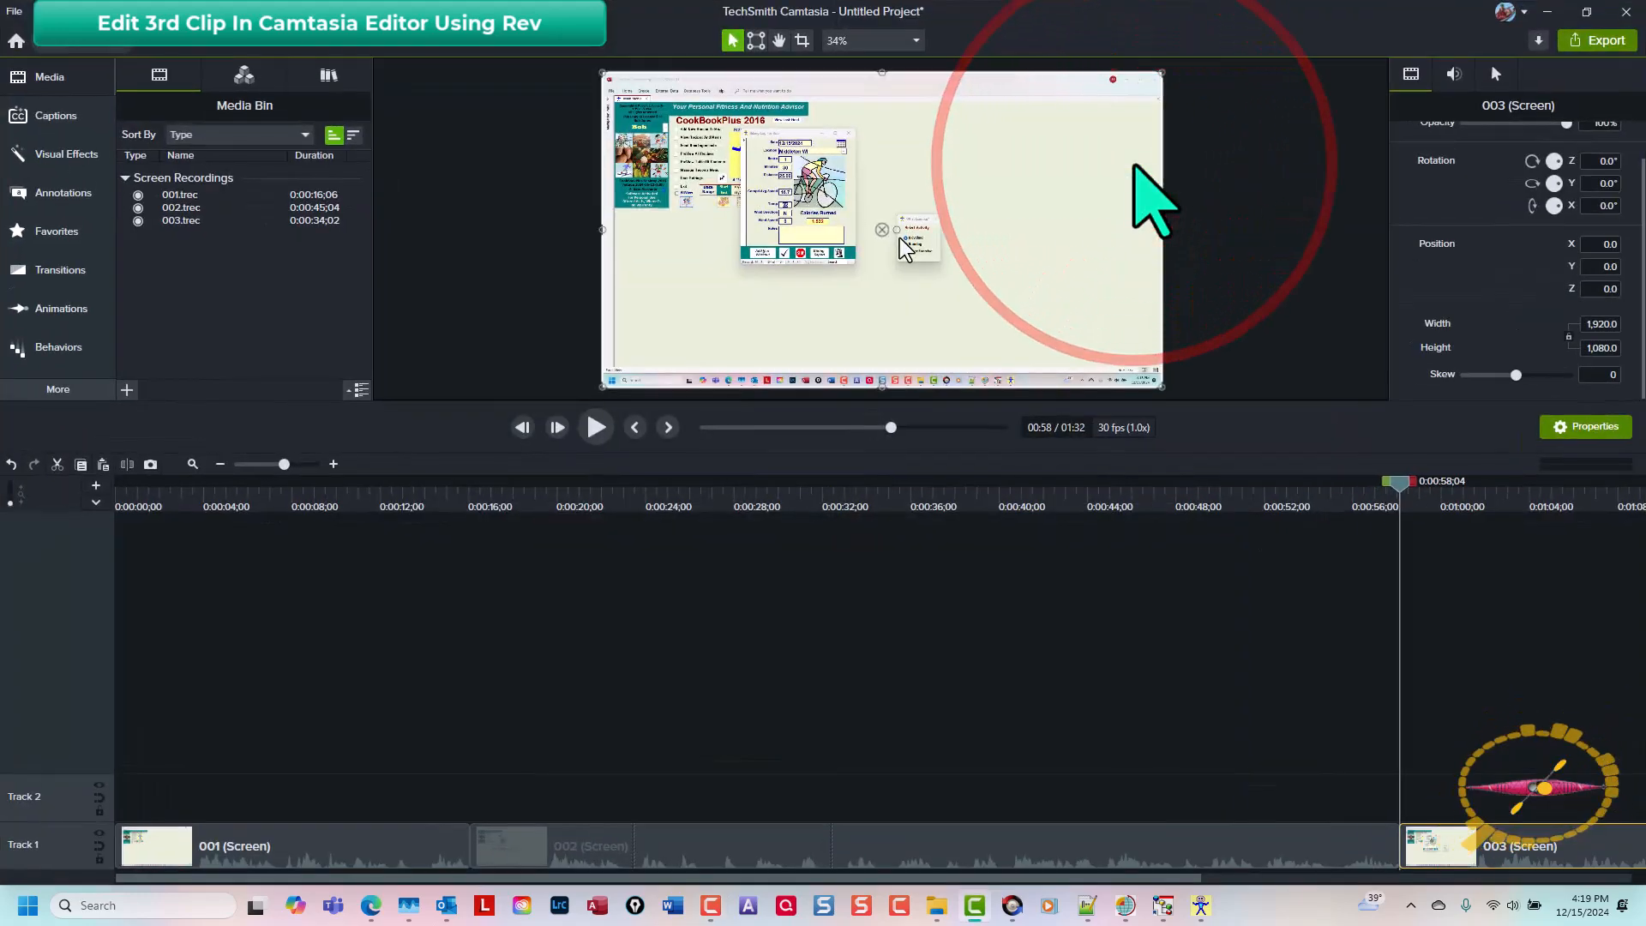
drag(985, 874, 1608, 878)
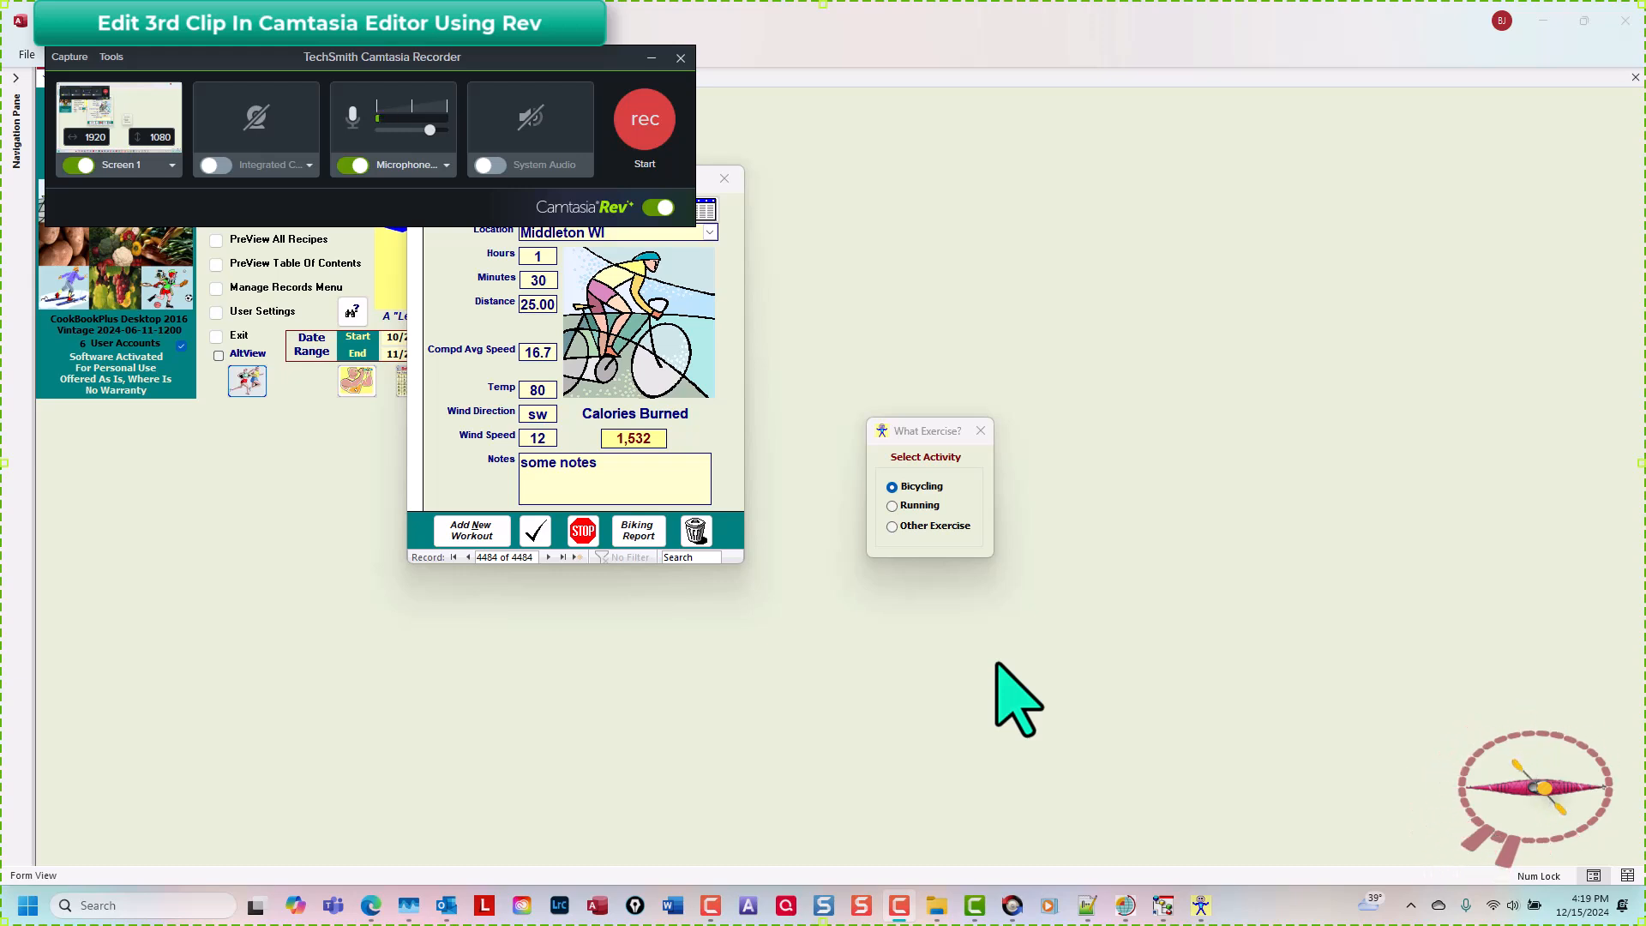
Step: Start a fourth recording and close the biking log form
key(F9)
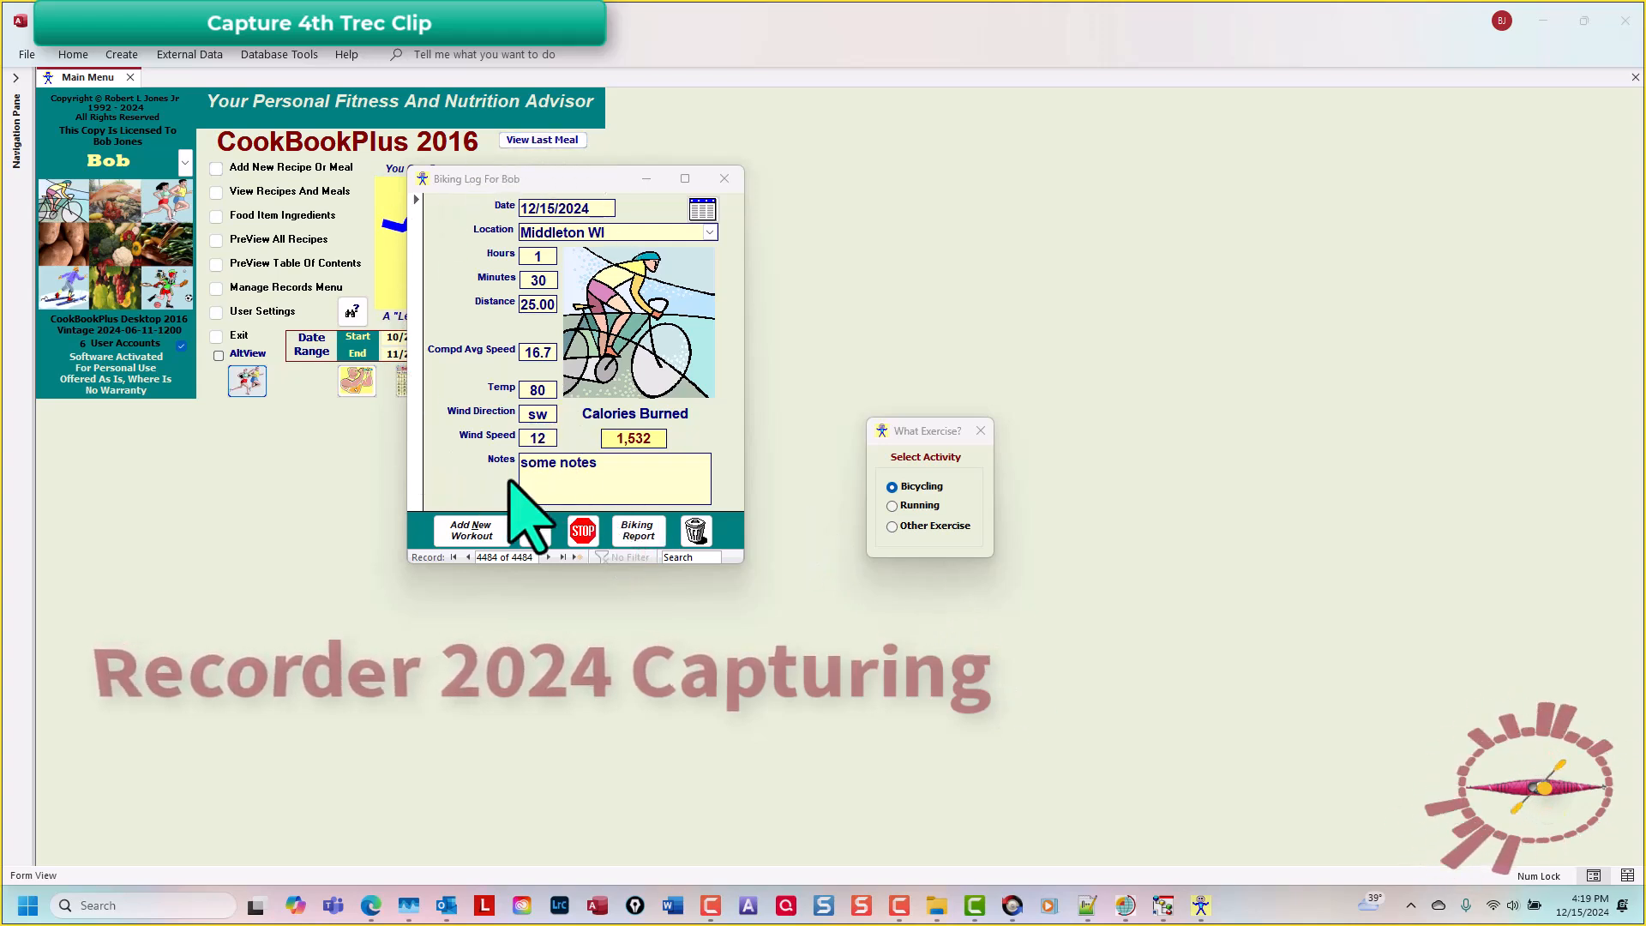
click(585, 533)
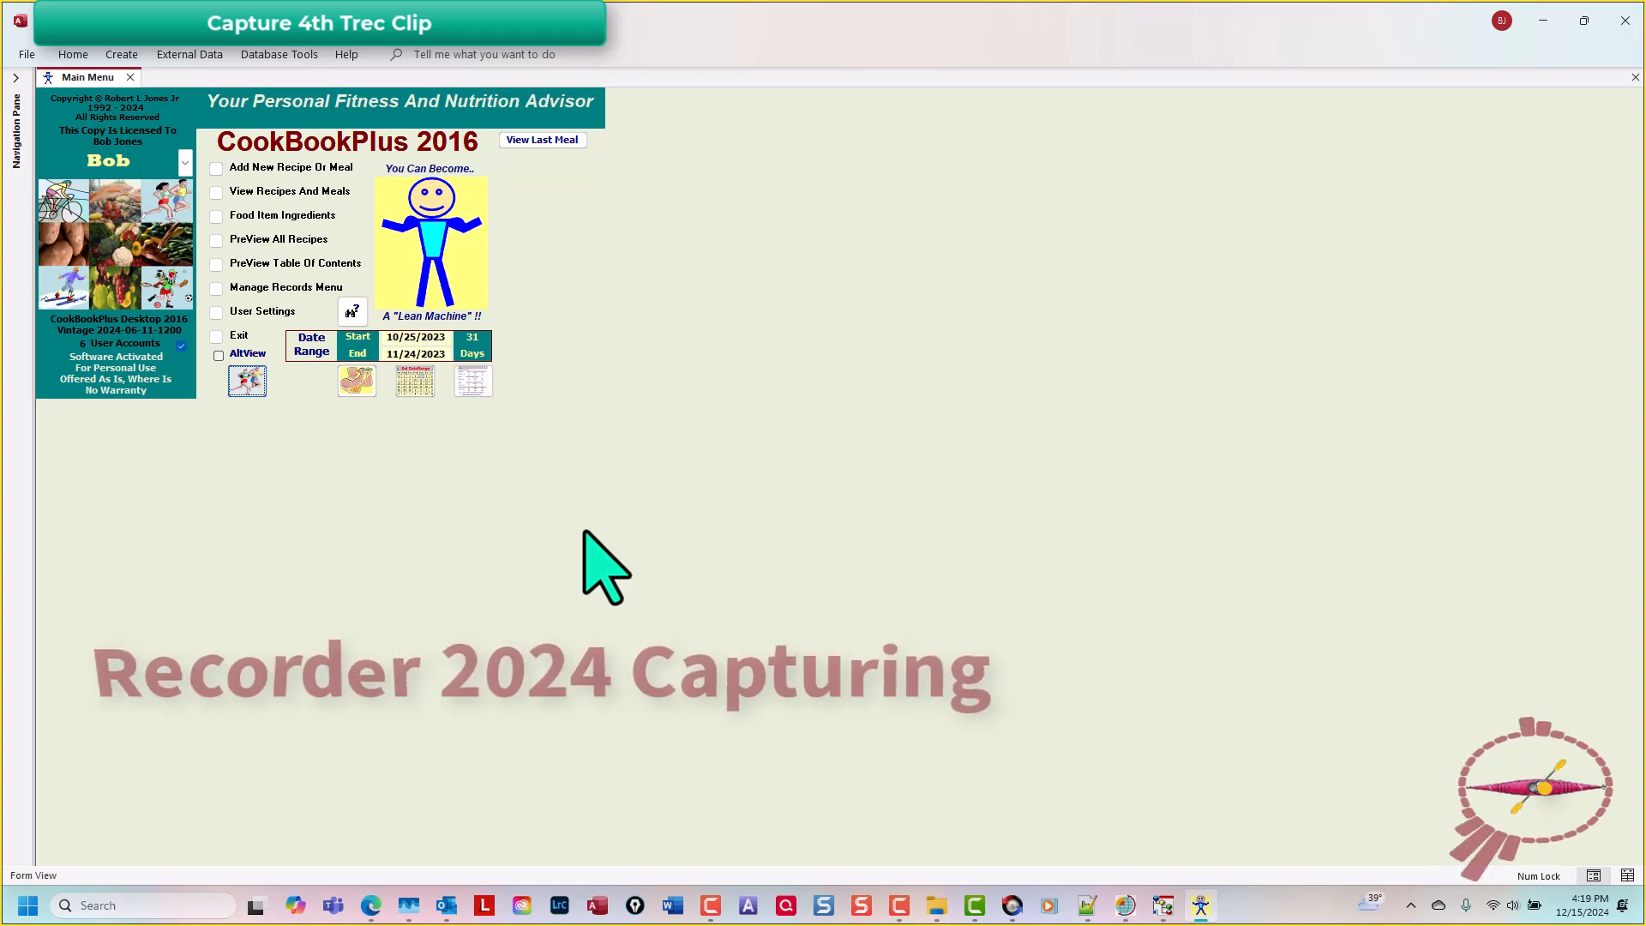
Step: Stop the fourth recording and save it as 004
key(F10)
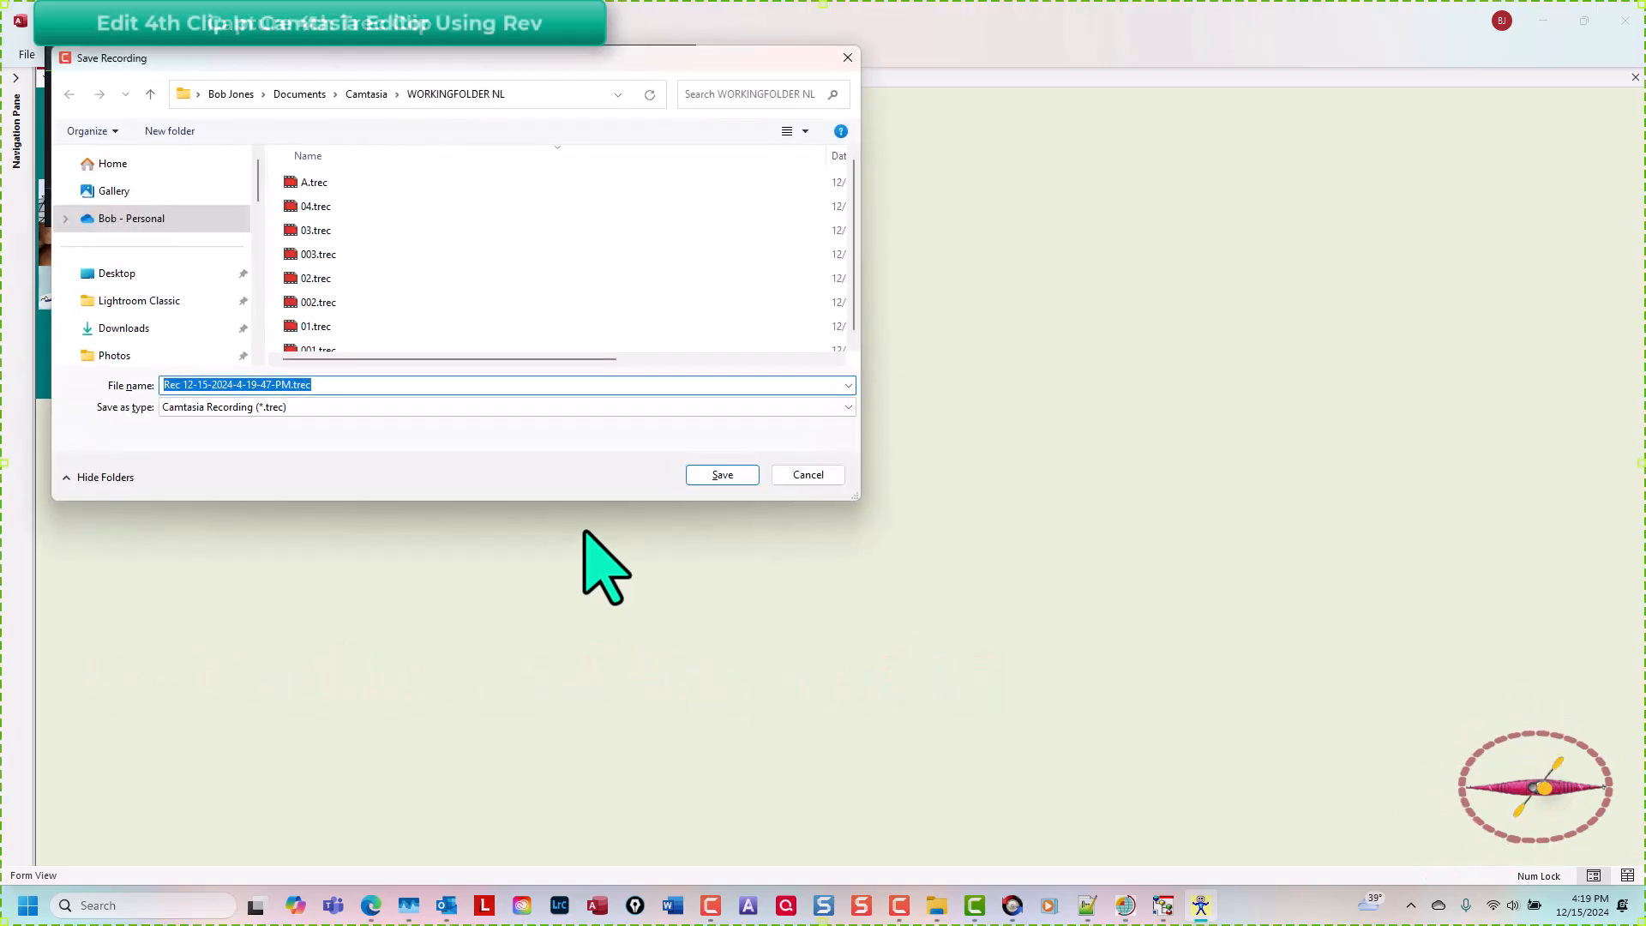
text(004)
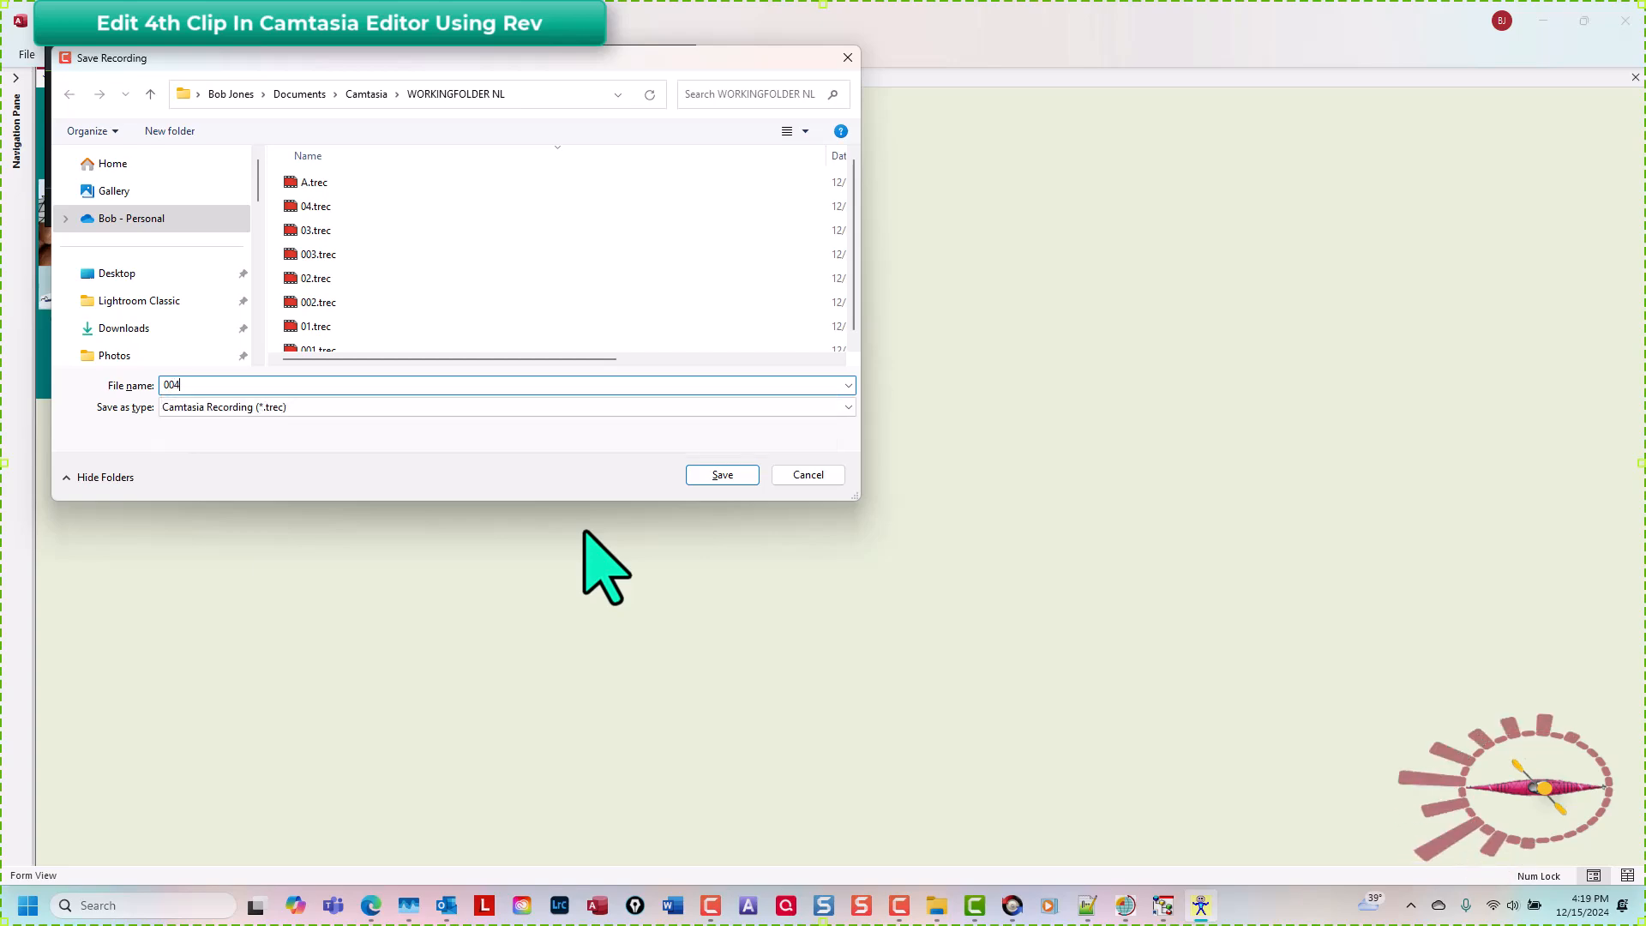
key(Return)
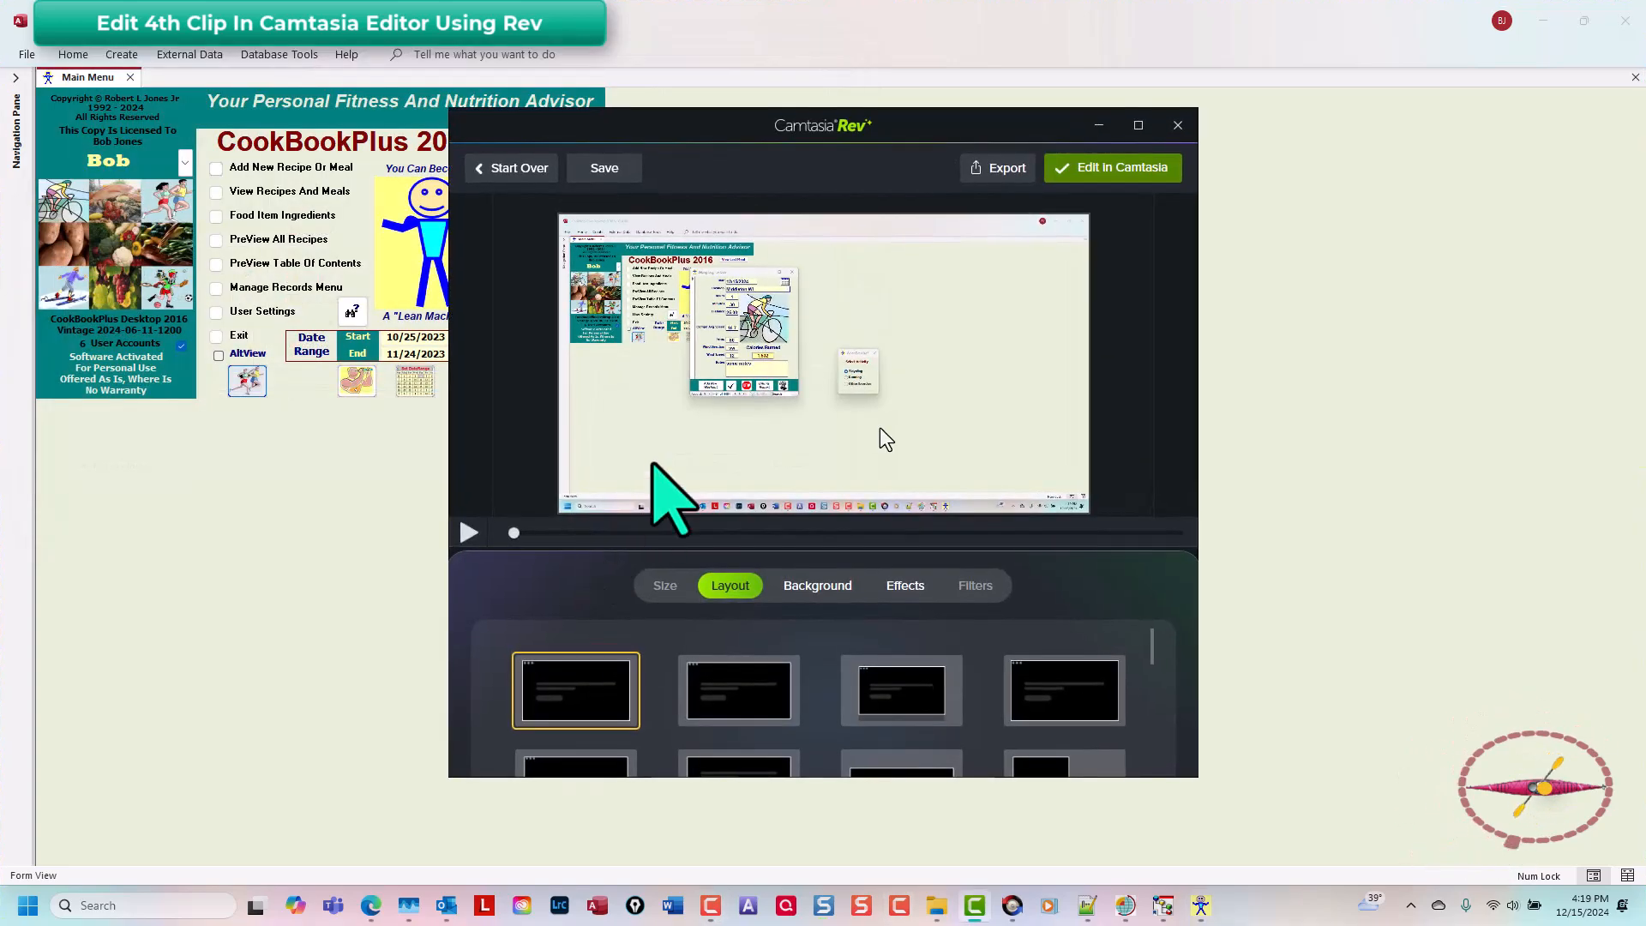
Step: Send the 004 recording from Rev to the Camtasia editor and view its clip on the timeline
click(1114, 168)
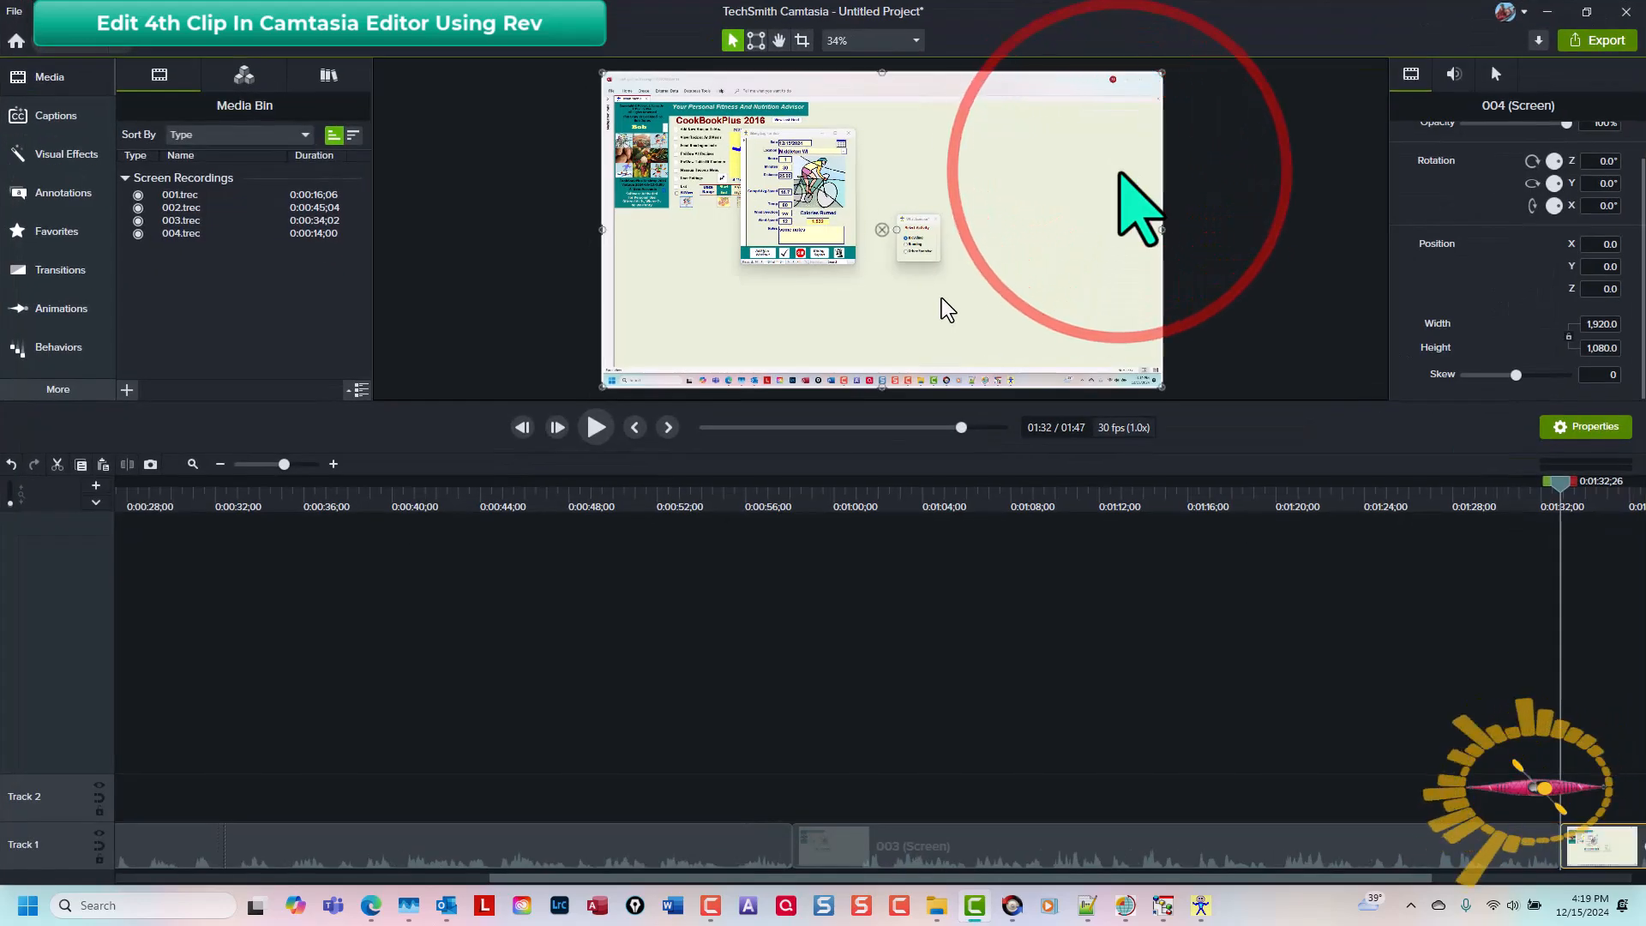
drag(1170, 878, 1555, 881)
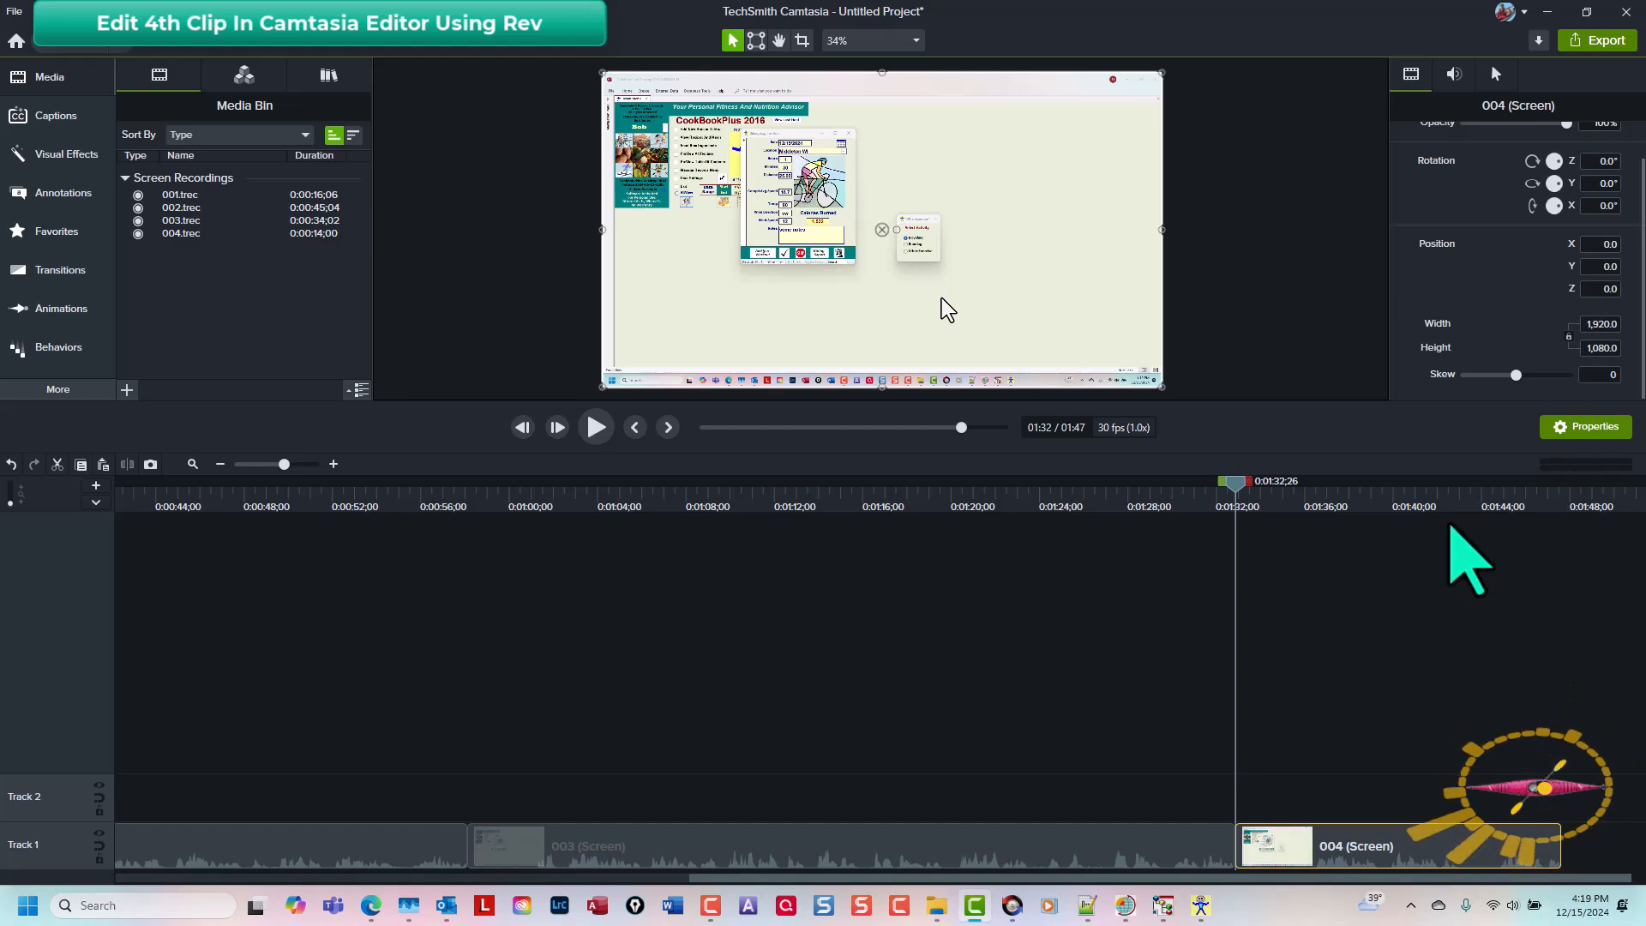
Step: Select a short timeline range starting at about 0:01:43;07 at the end of the 004 clip and cut it out
click(1454, 492)
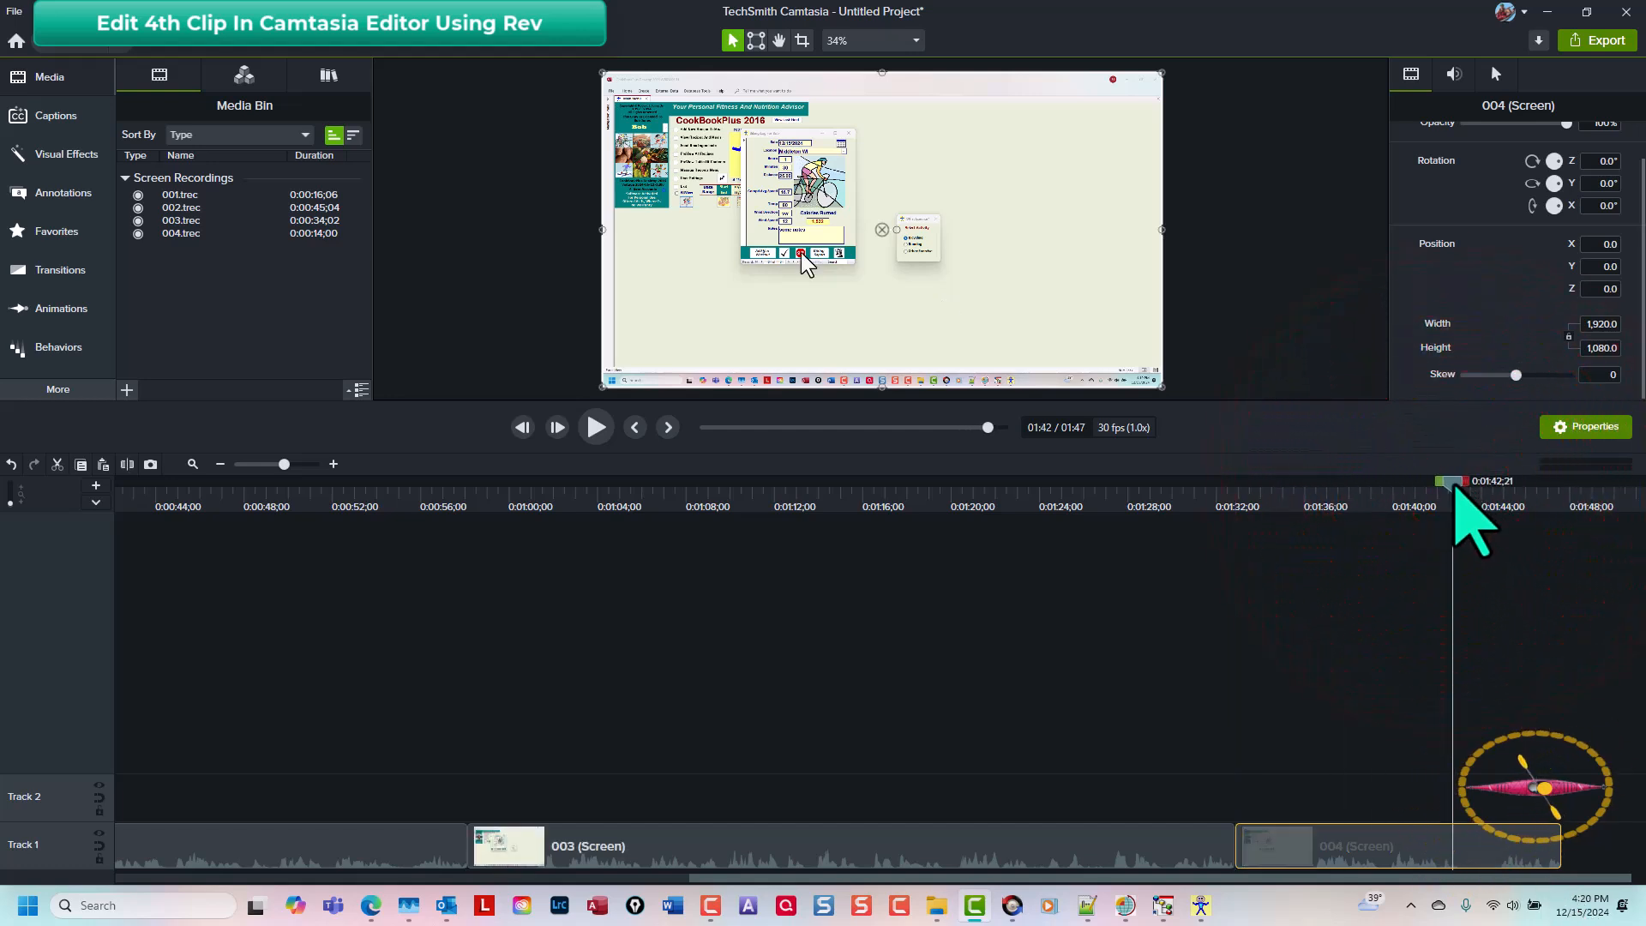
click(1464, 492)
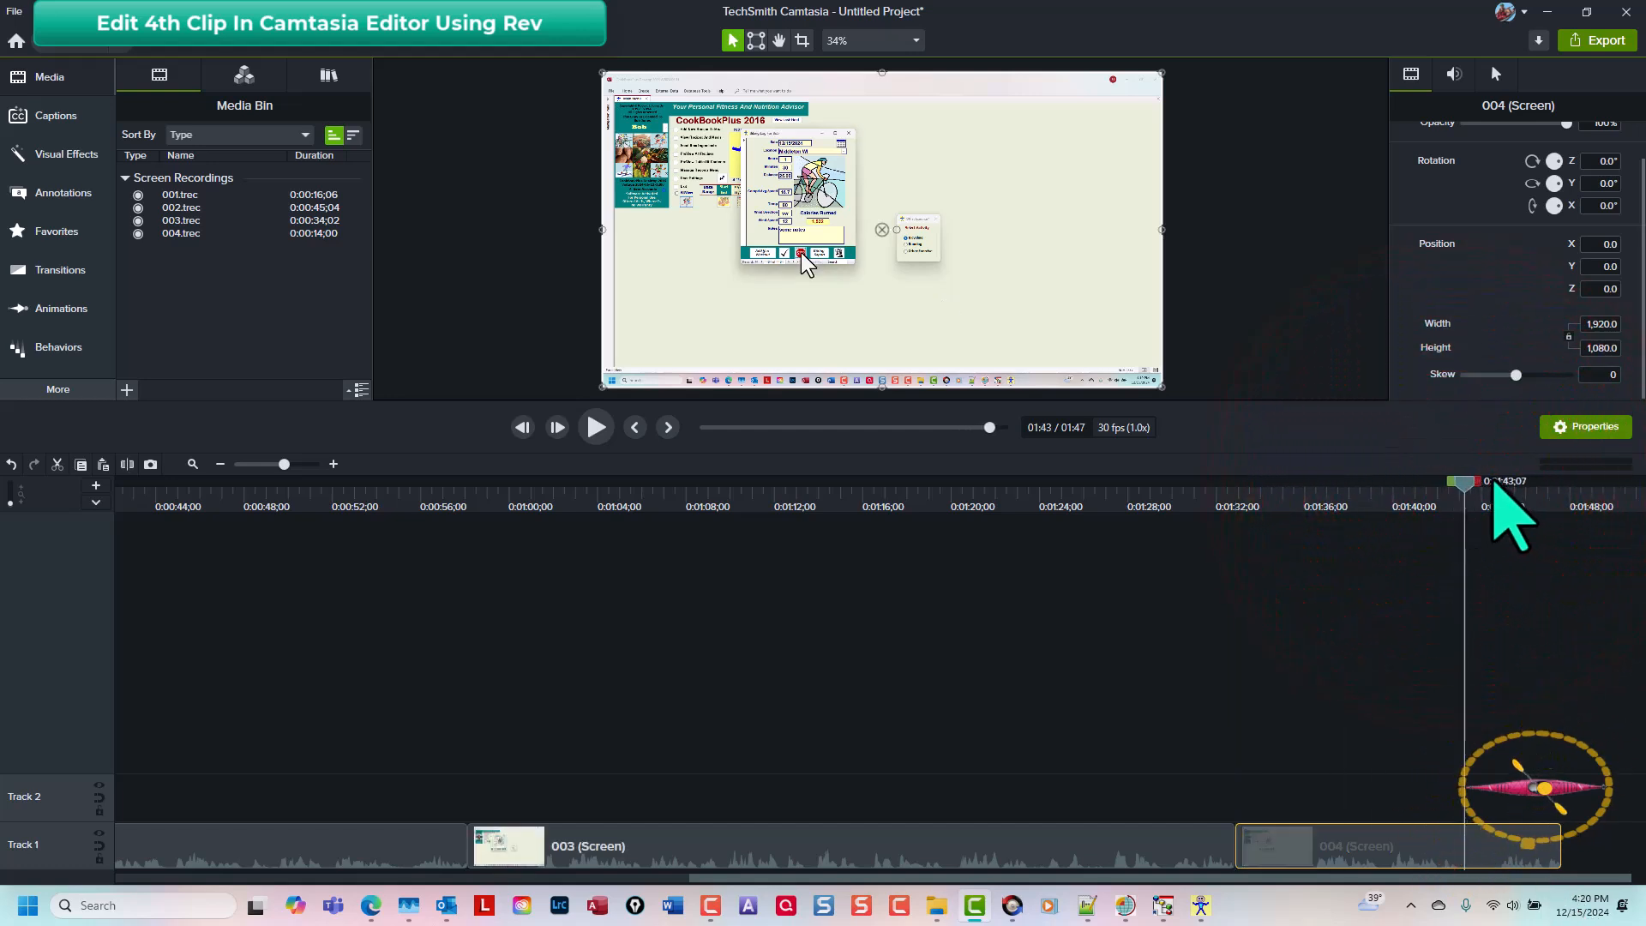
drag(1467, 484, 1506, 494)
key(ctrl+x)
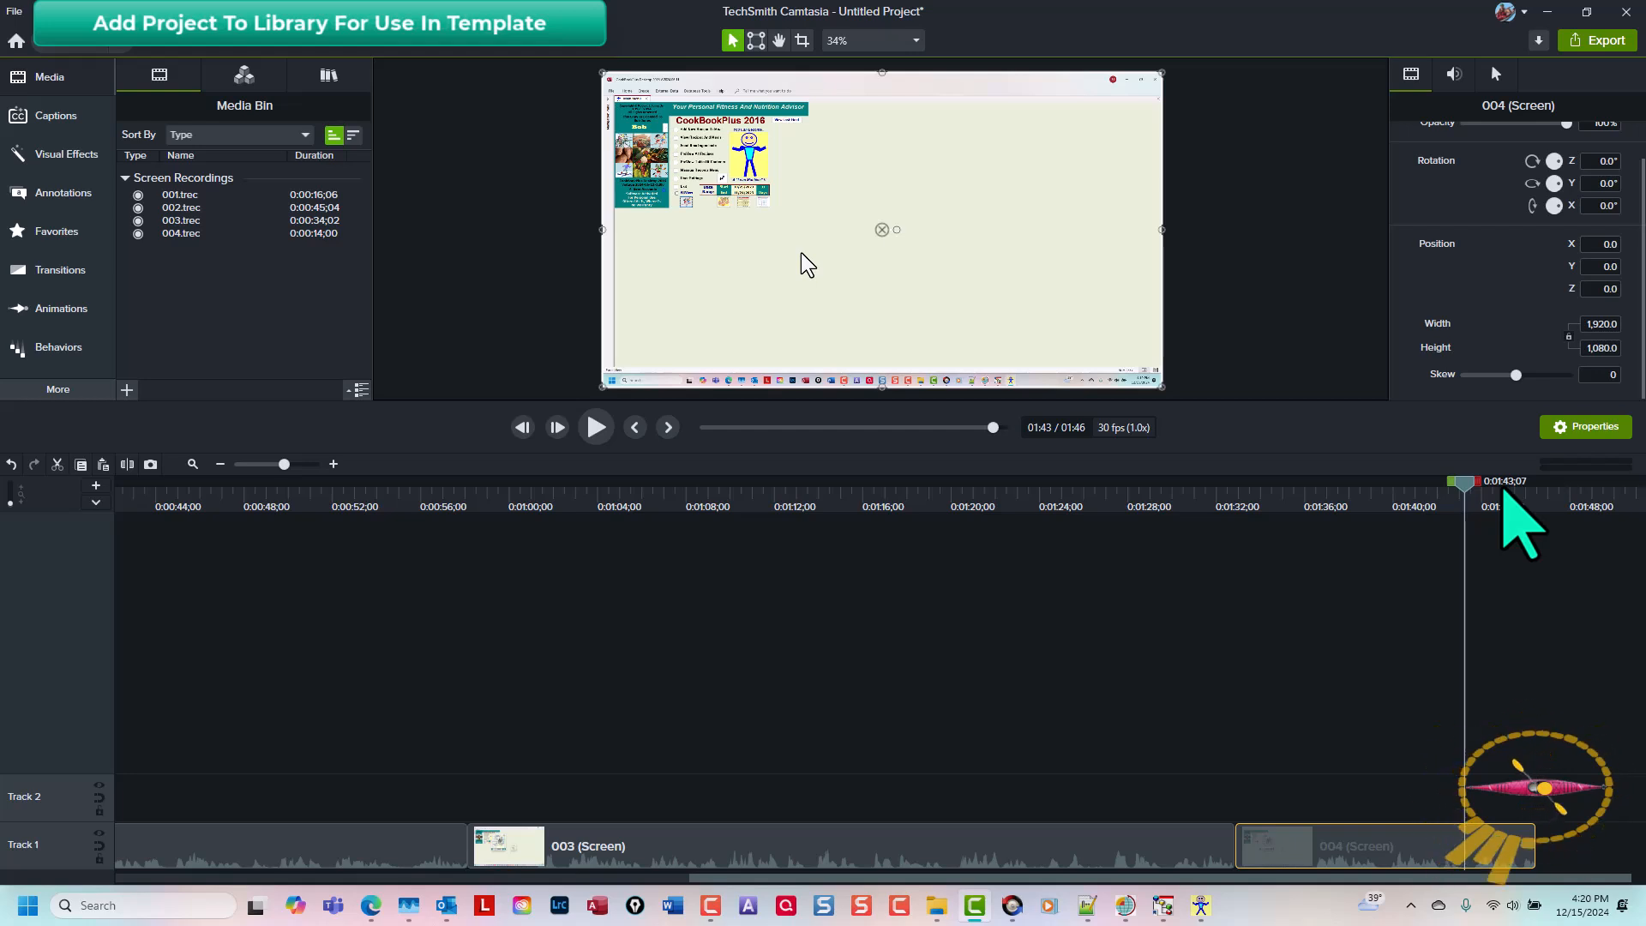
Step: Select all timeline clips and add them to the YouTube library as ZZZ using canvas size
key(ctrl+shift+7)
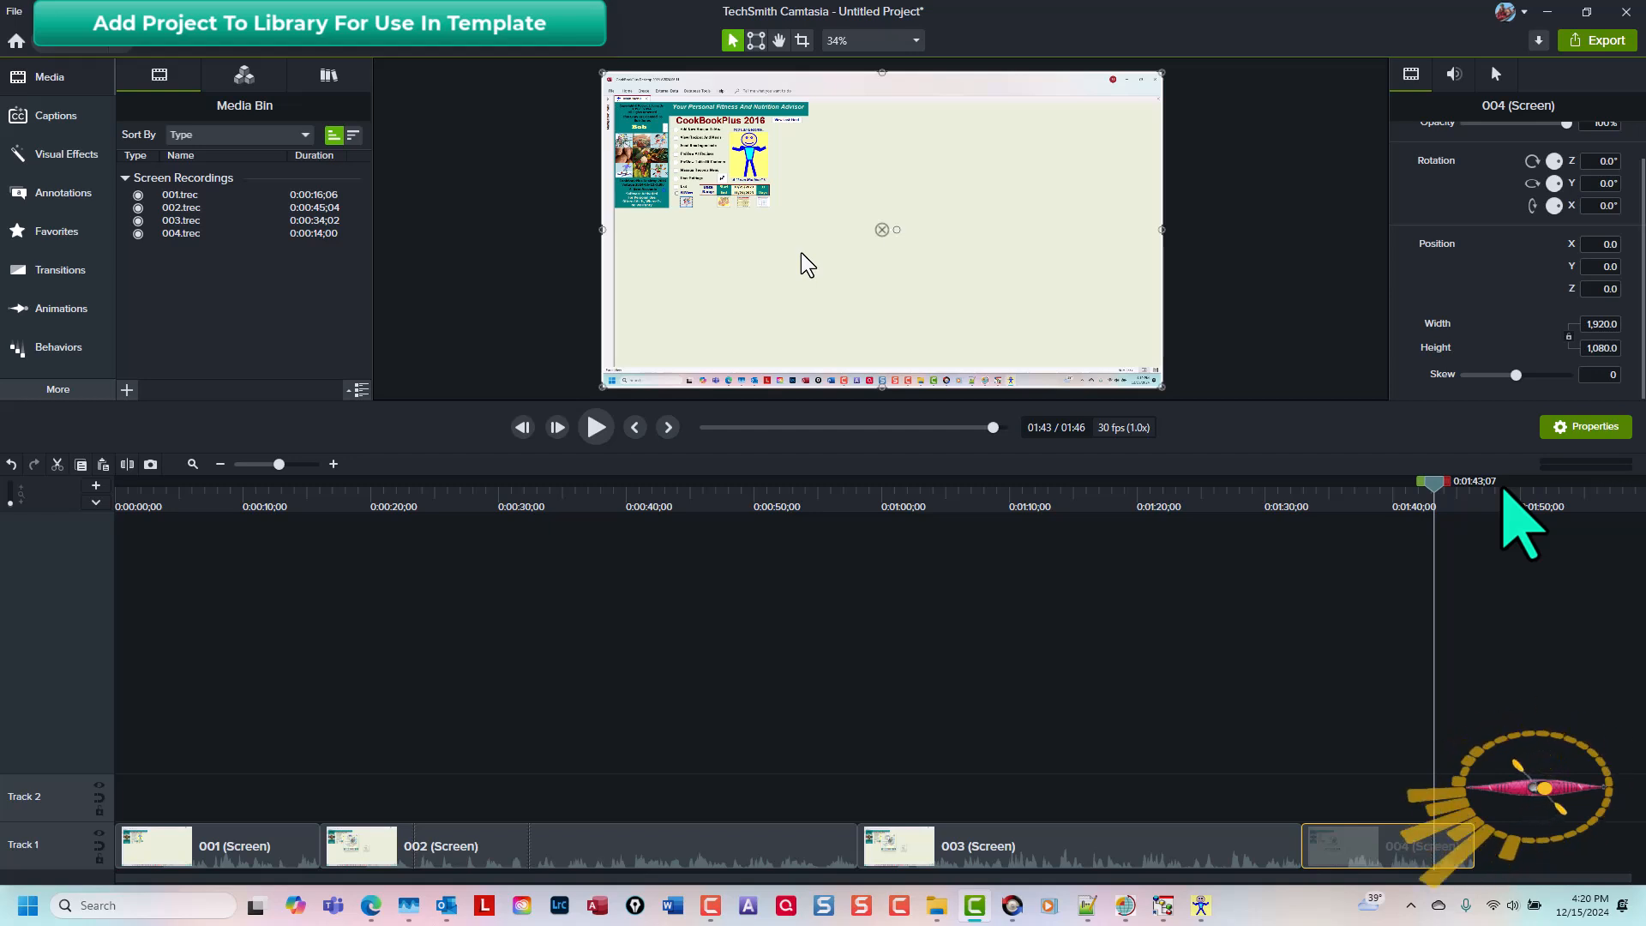
key(ctrl+a)
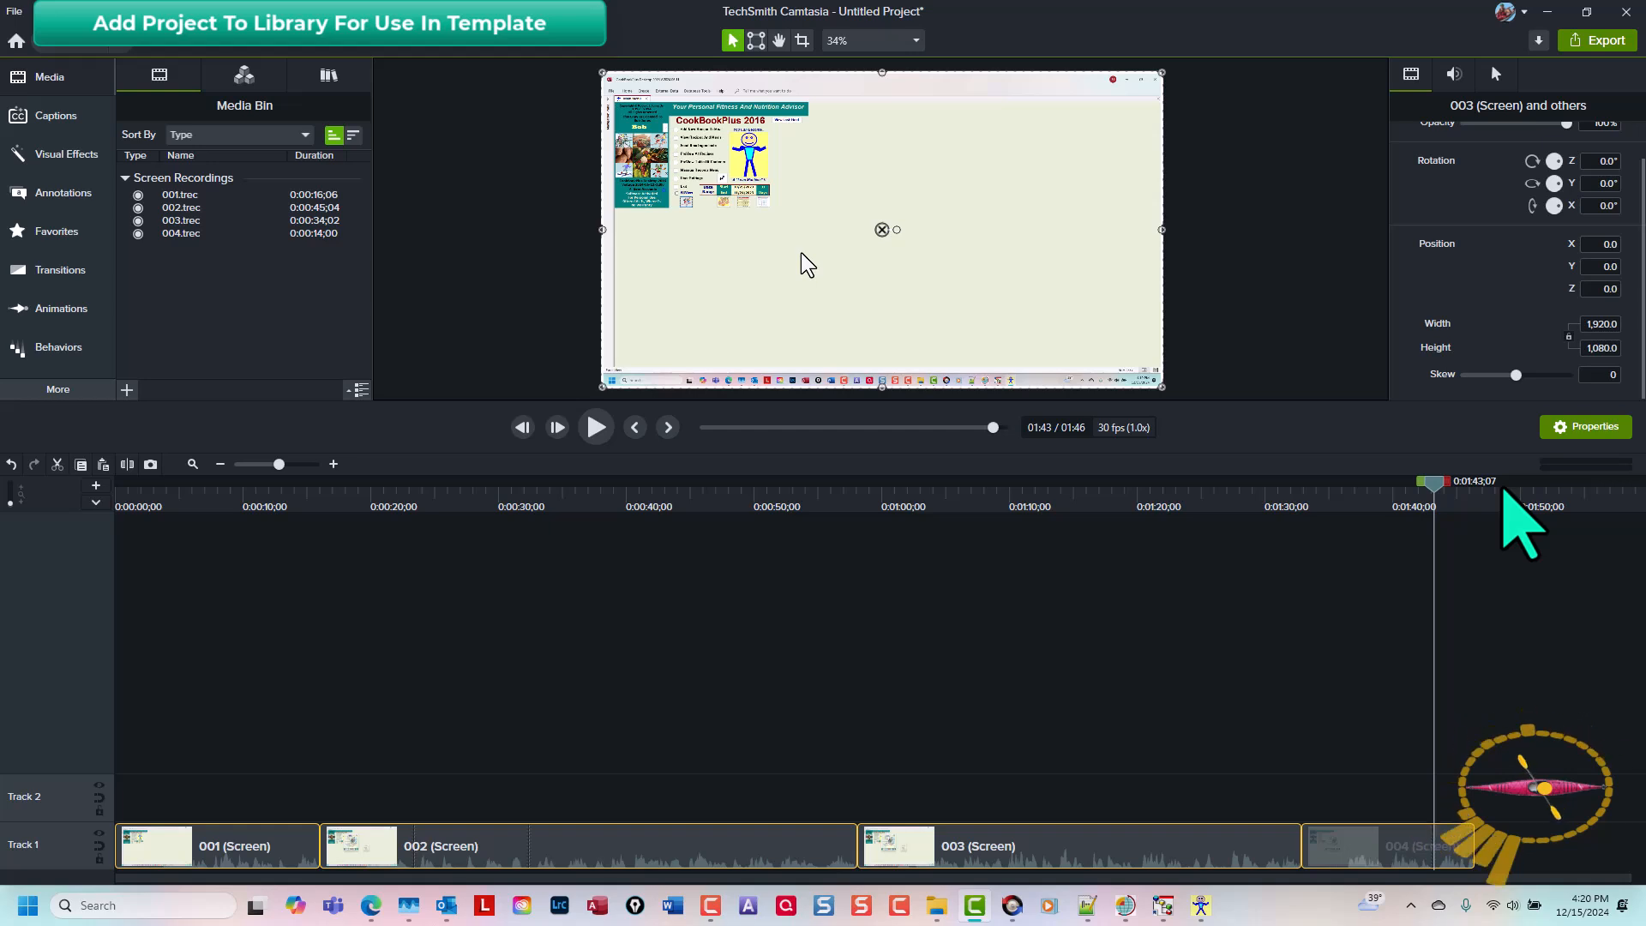
key(ctrl+shift+a)
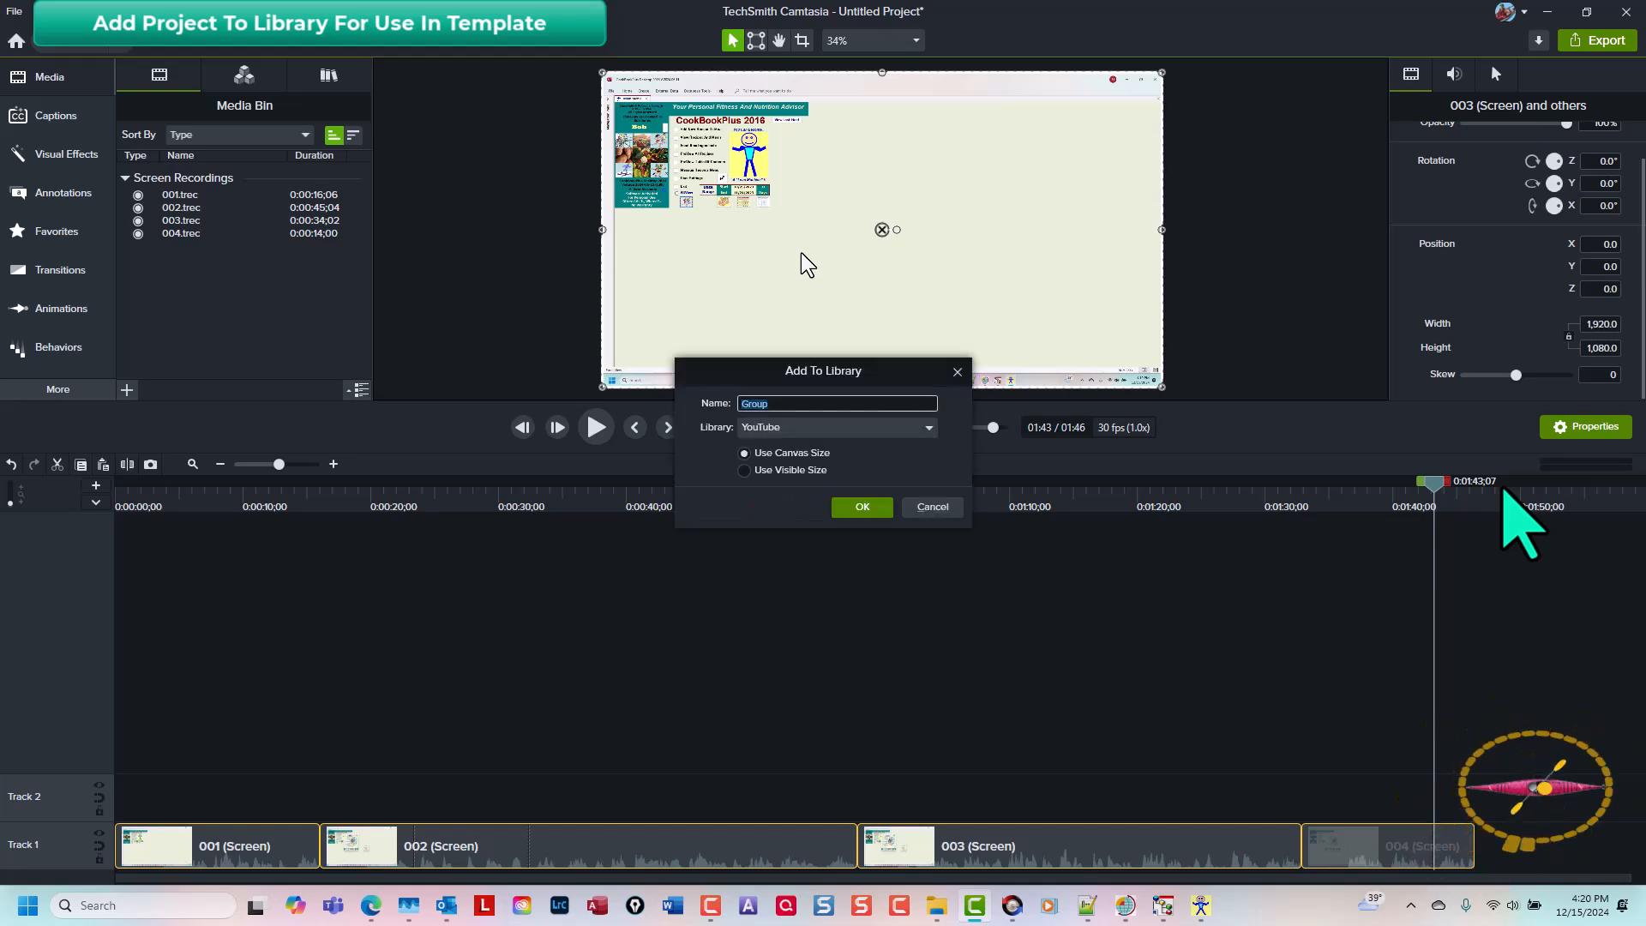
text(ZZZ)
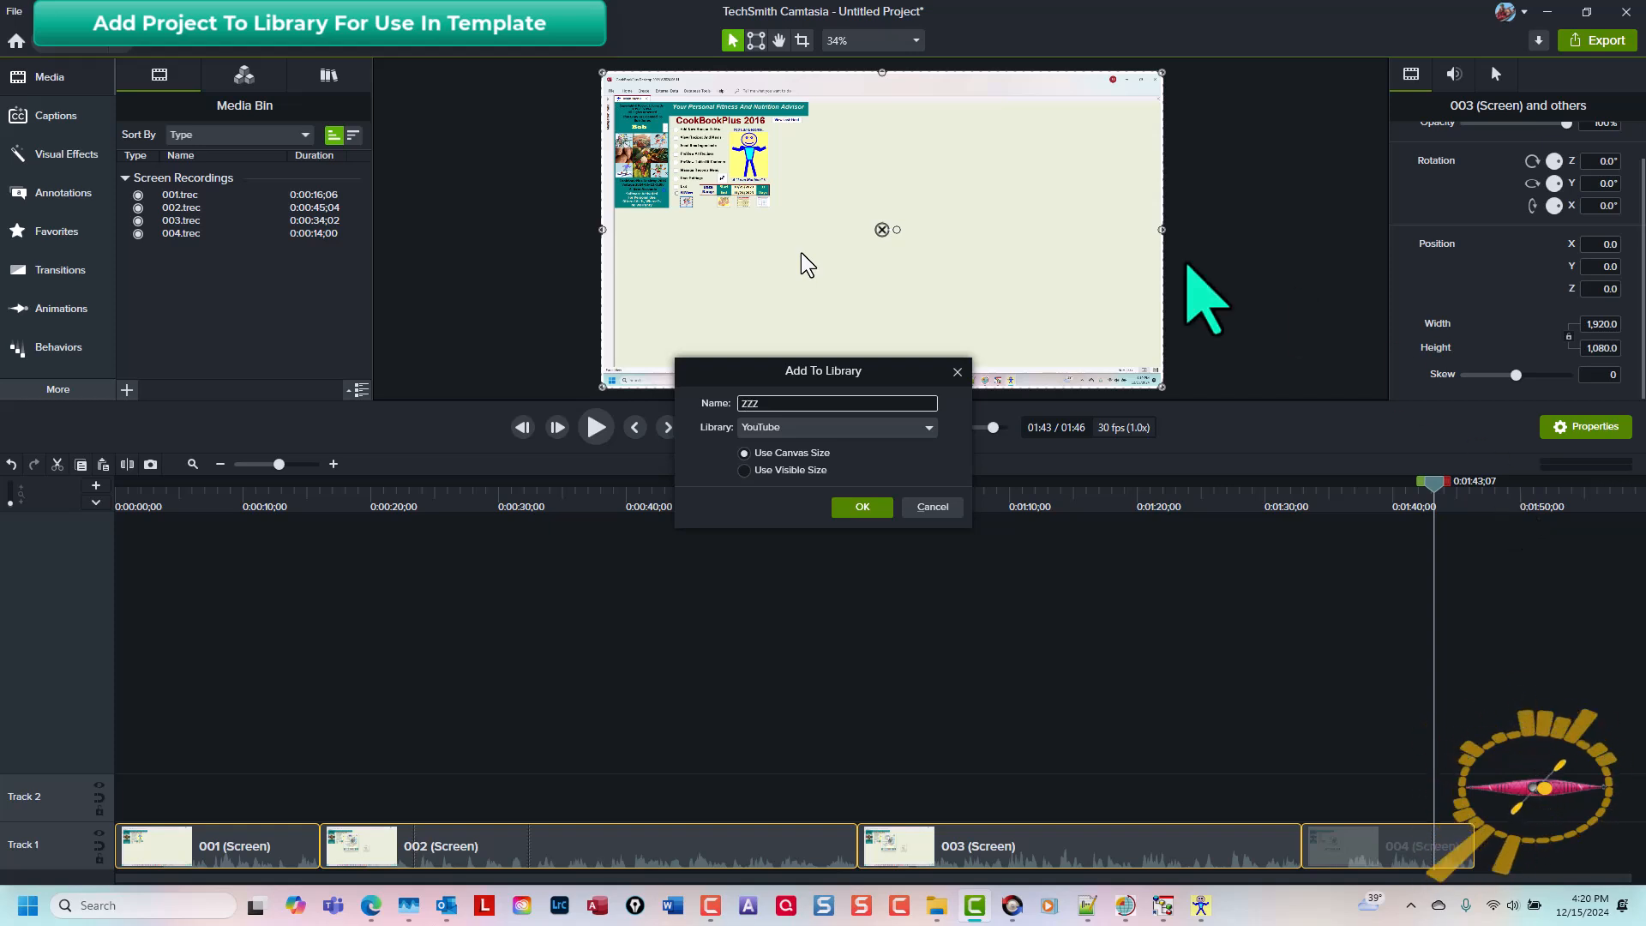
click(848, 511)
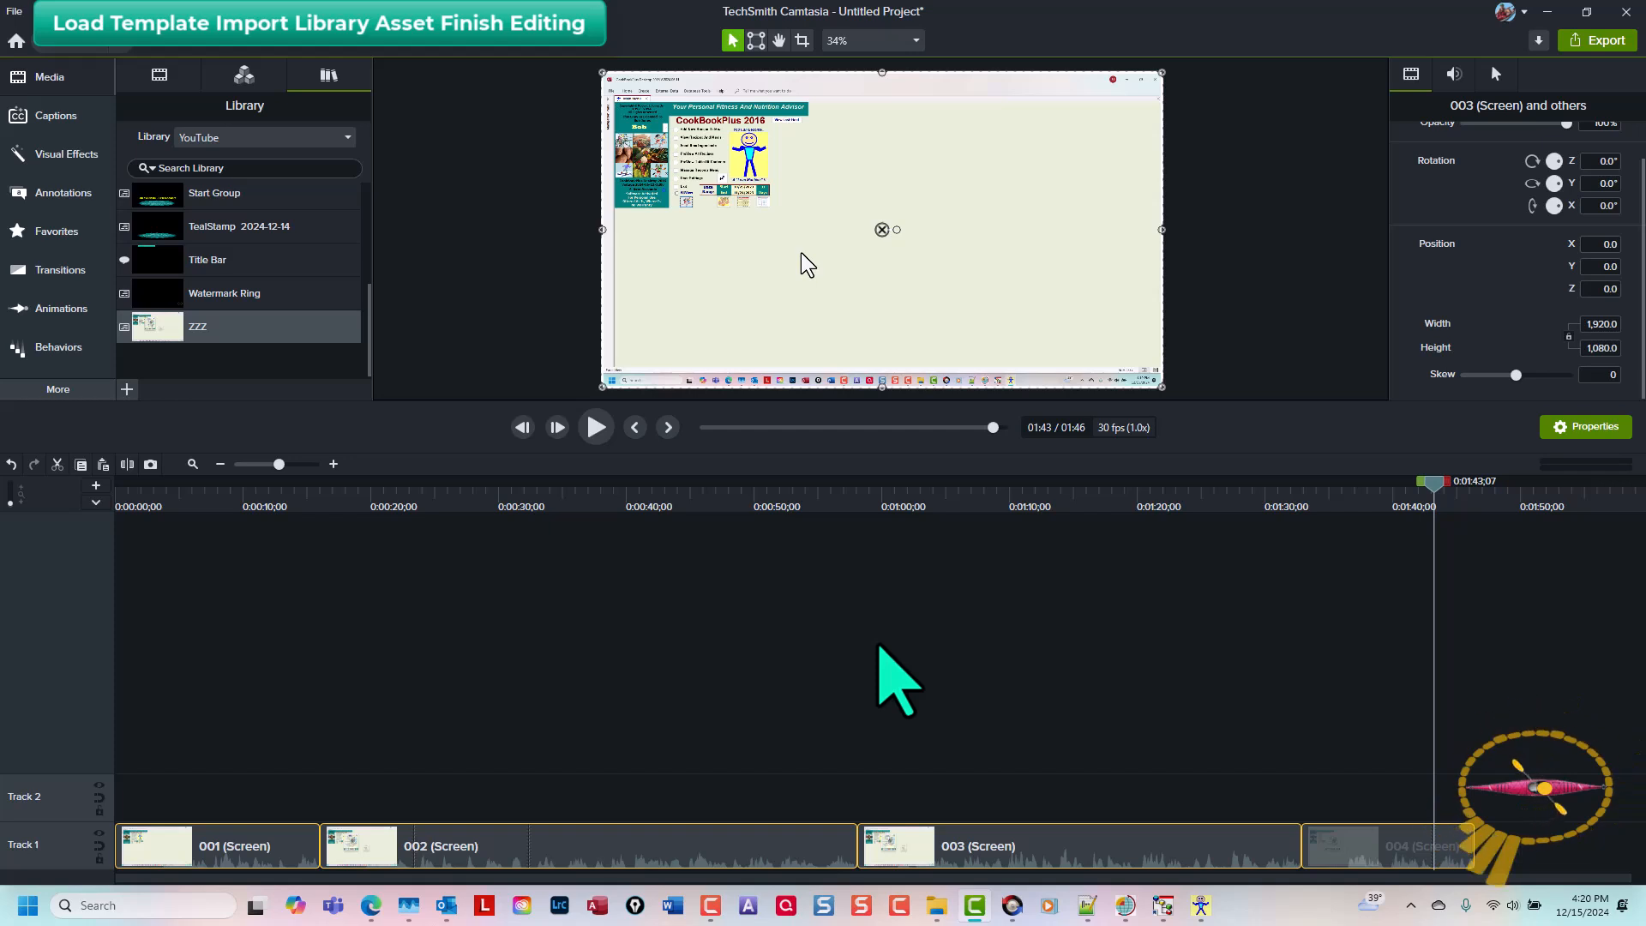
Step: Start a new project without saving changes to the current one
key(ctrl+n)
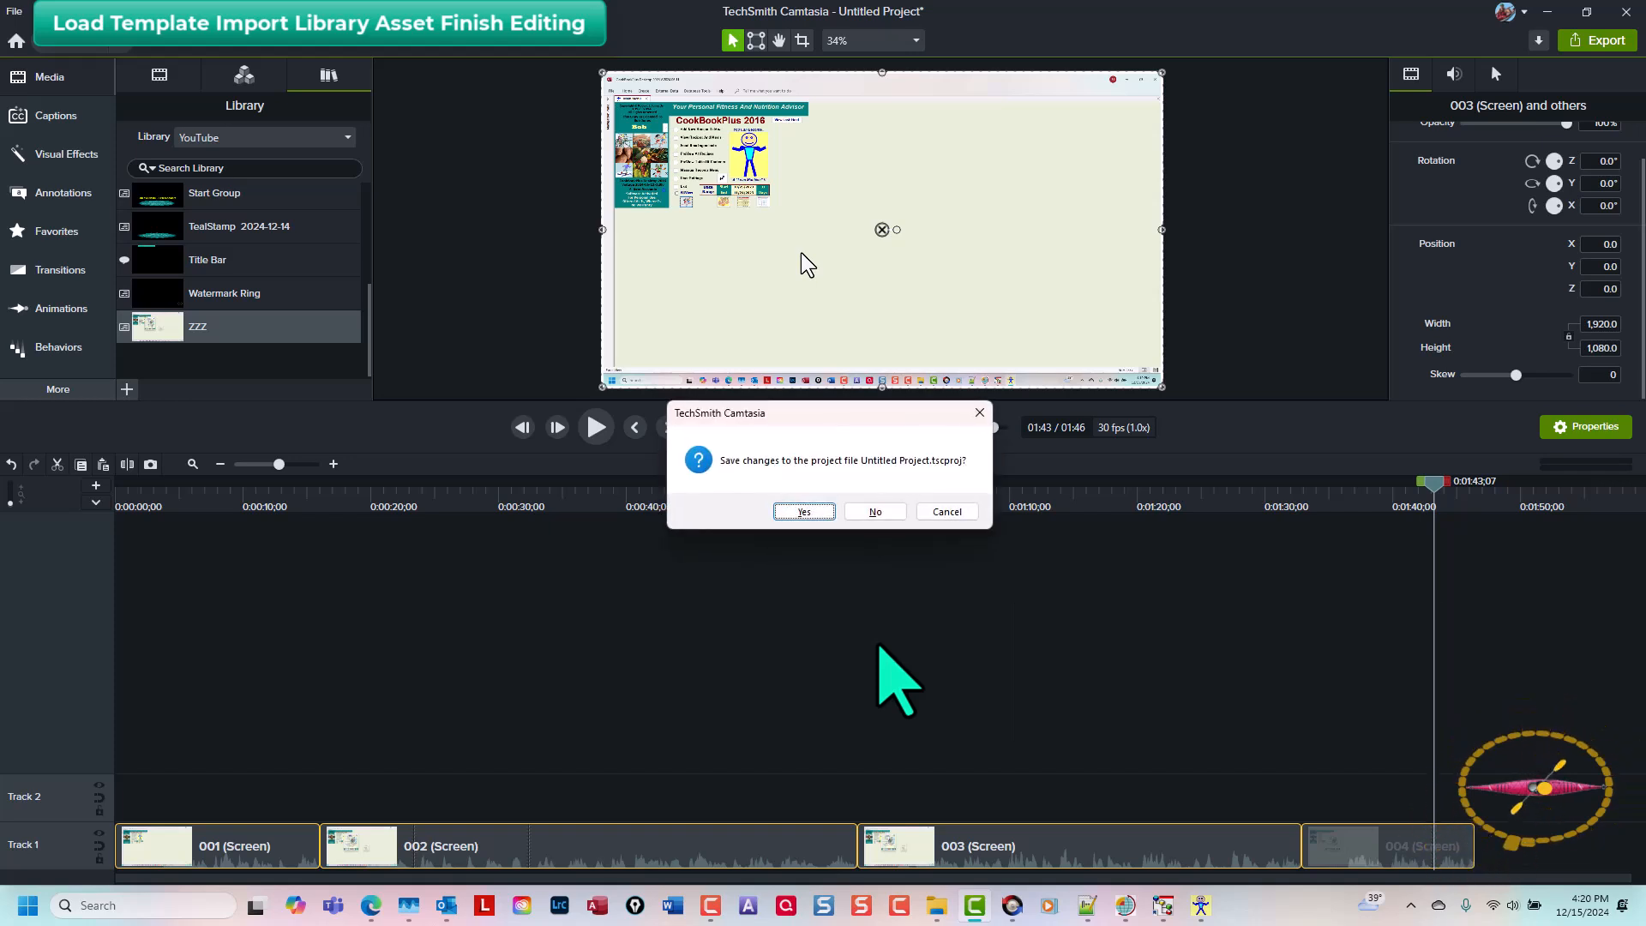
key(Right)
key(Return)
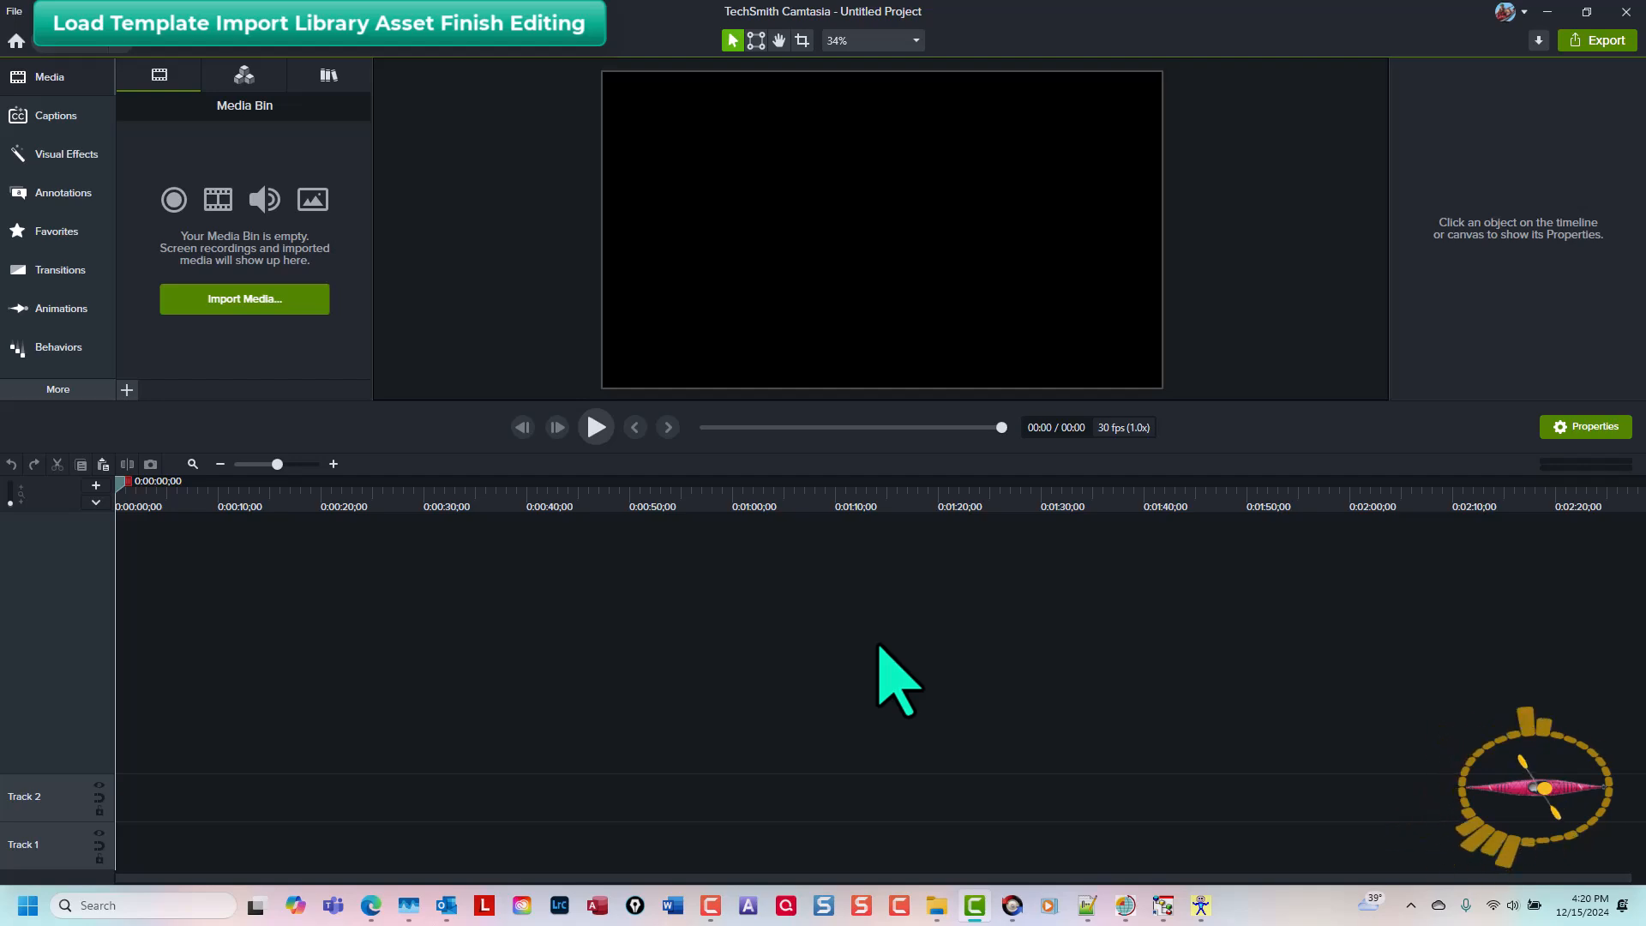
Step: Create a new project from the Master 2024-12-10 template
key(alt+f)
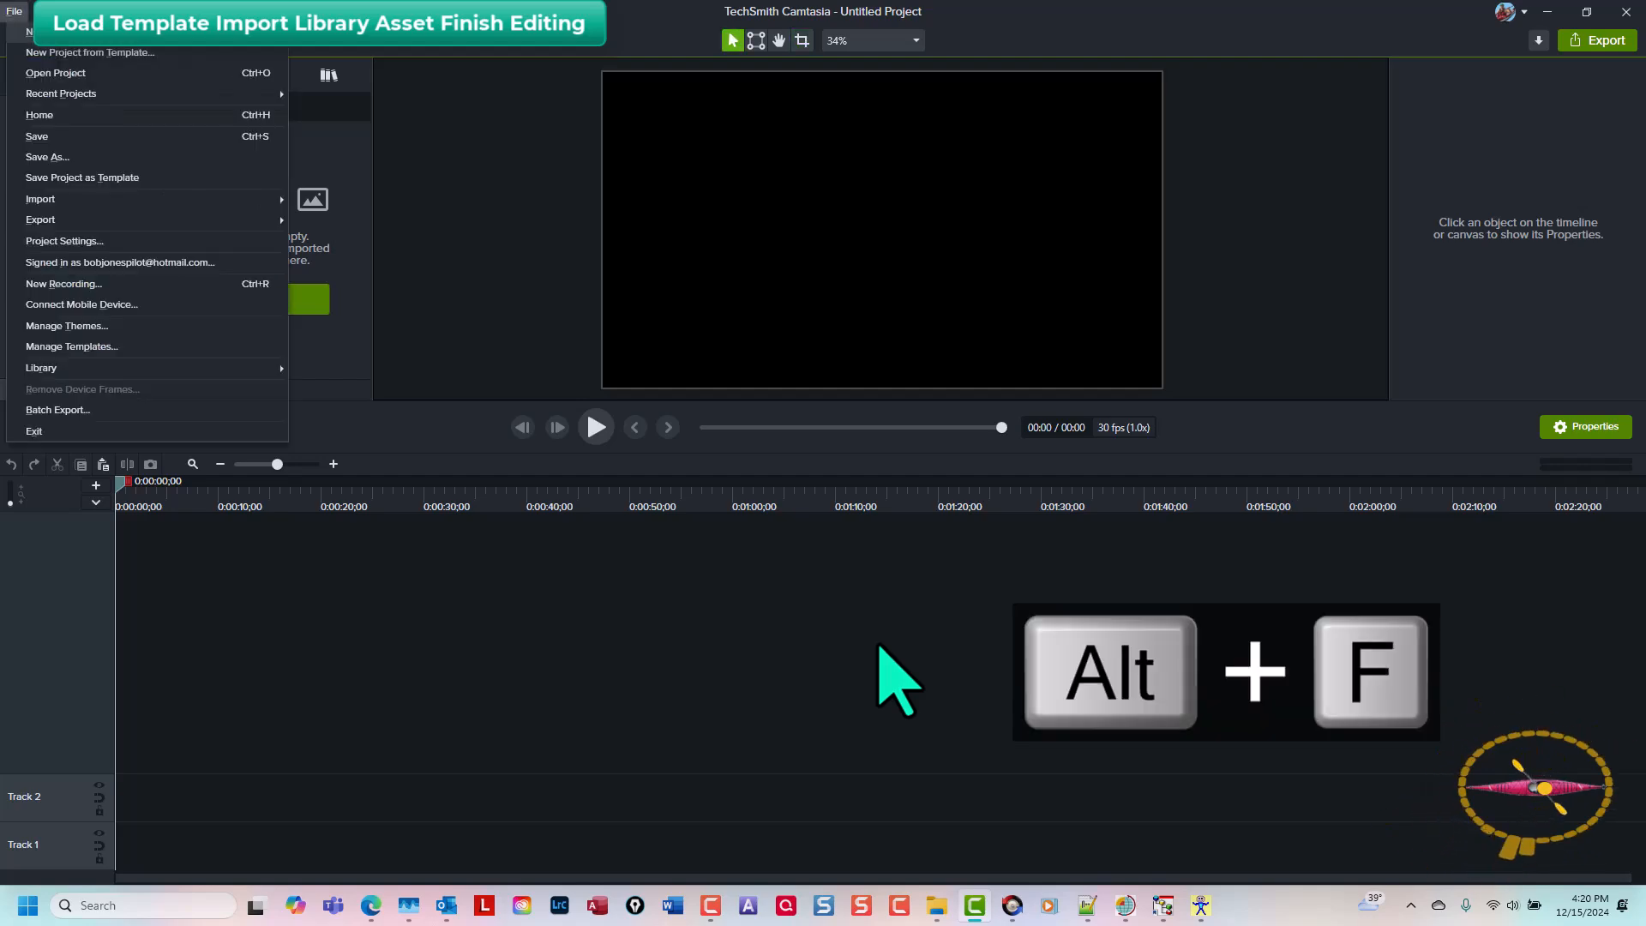
key(Down)
key(Return)
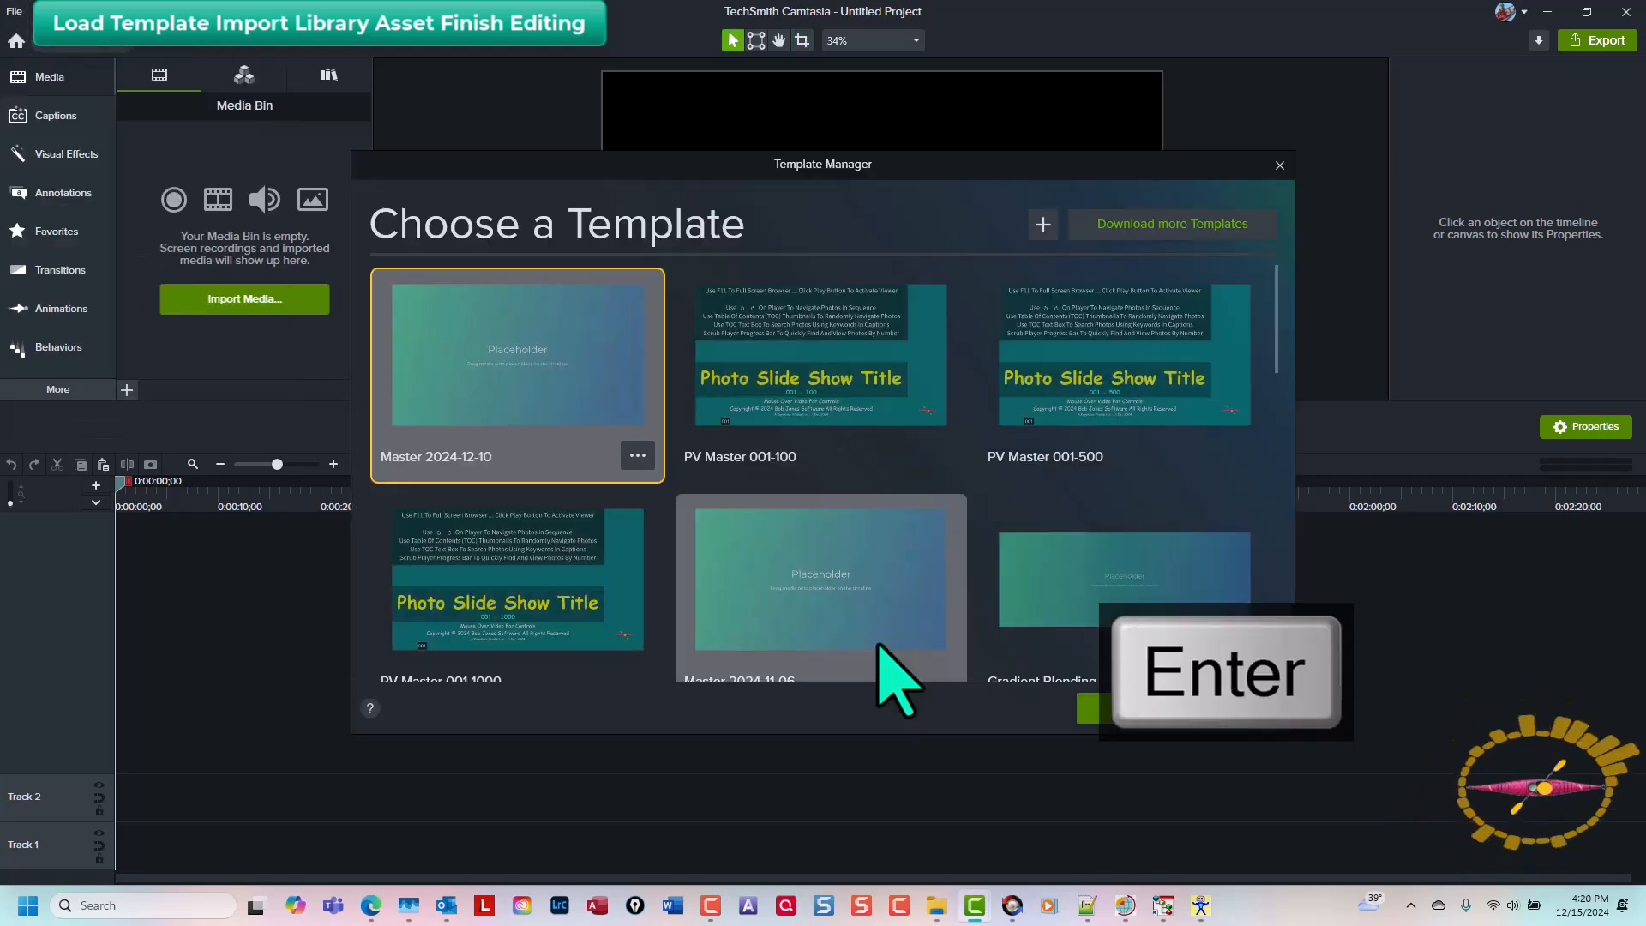
click(498, 417)
key(Return)
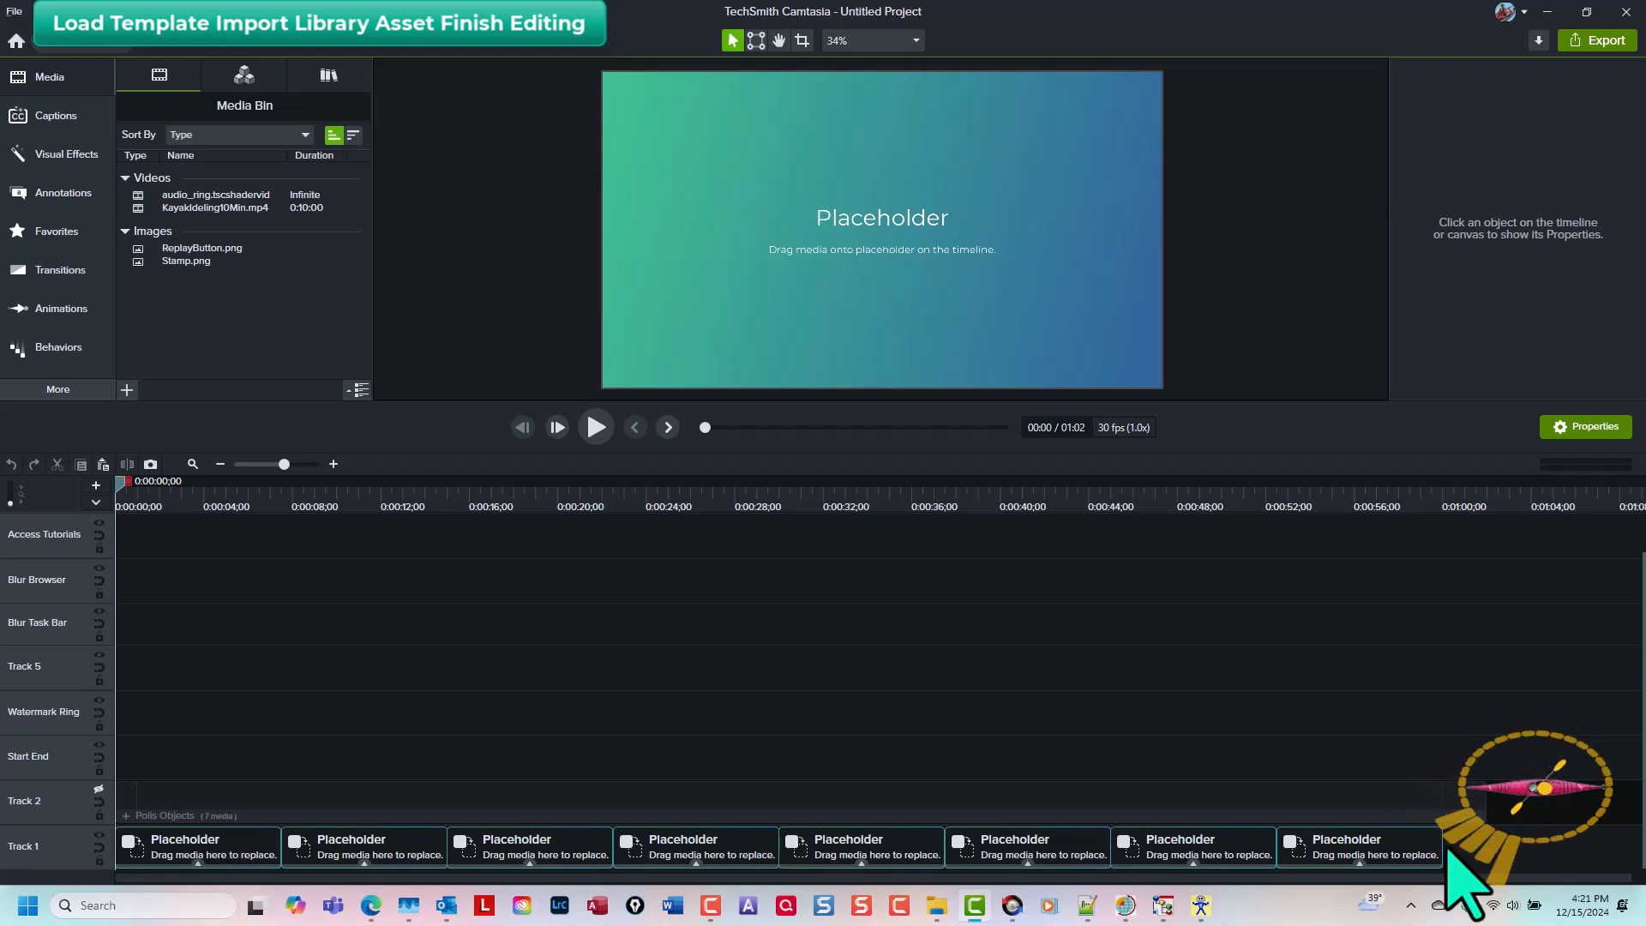
Step: Delete all placeholders on Track 1 except the first one
drag(1451, 850, 369, 859)
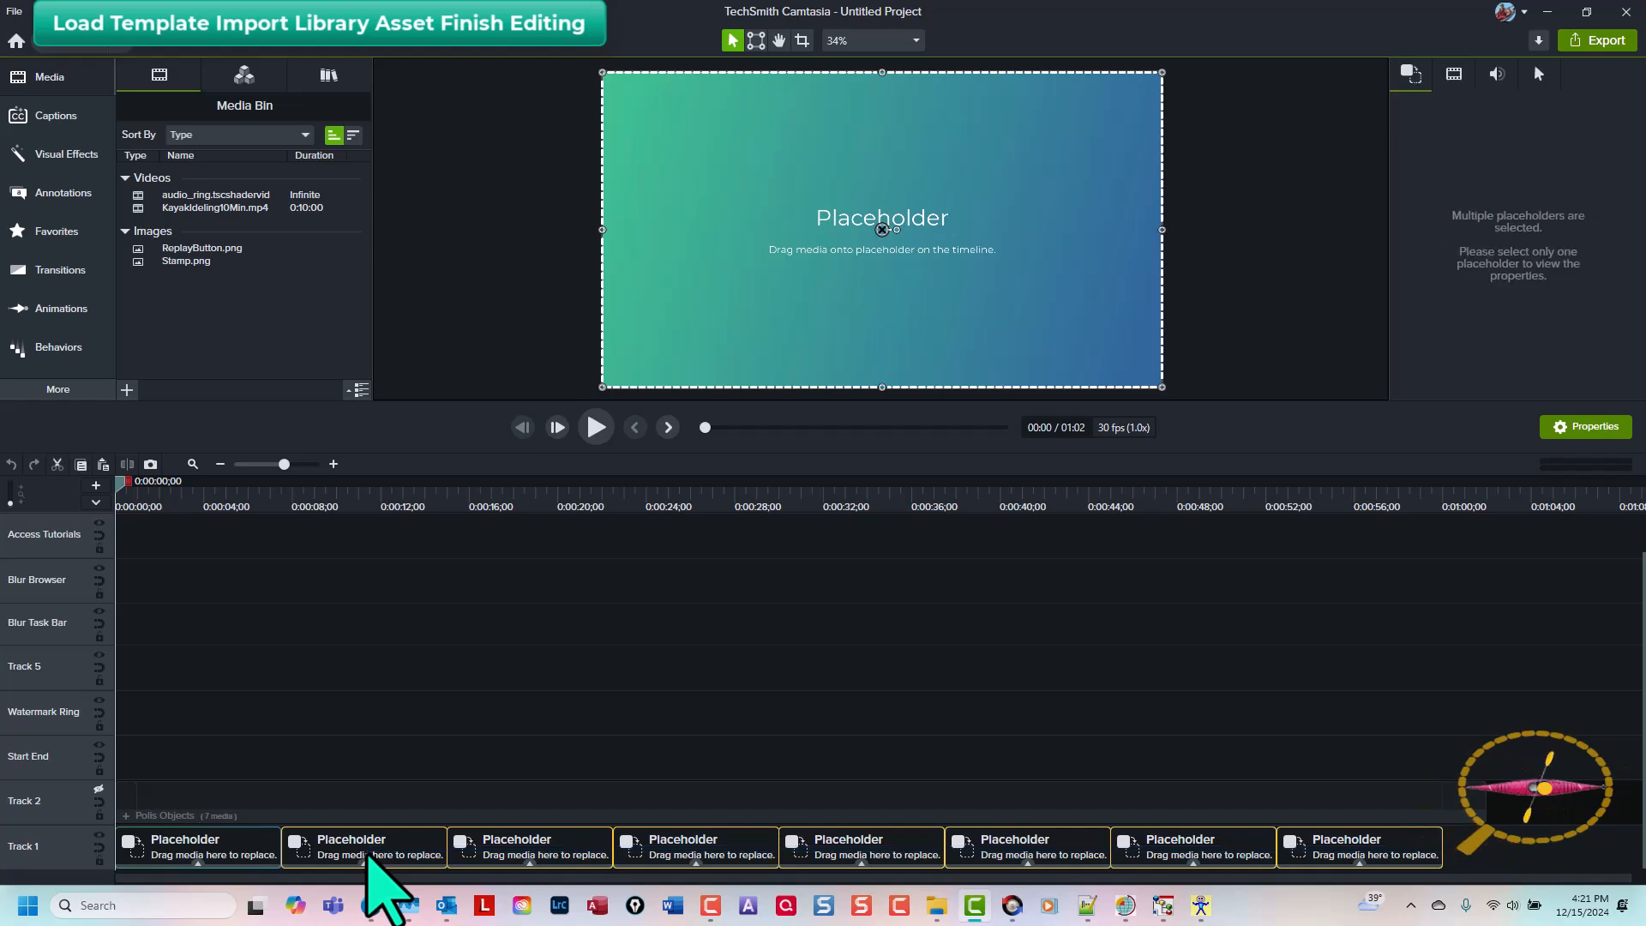
key(Delete)
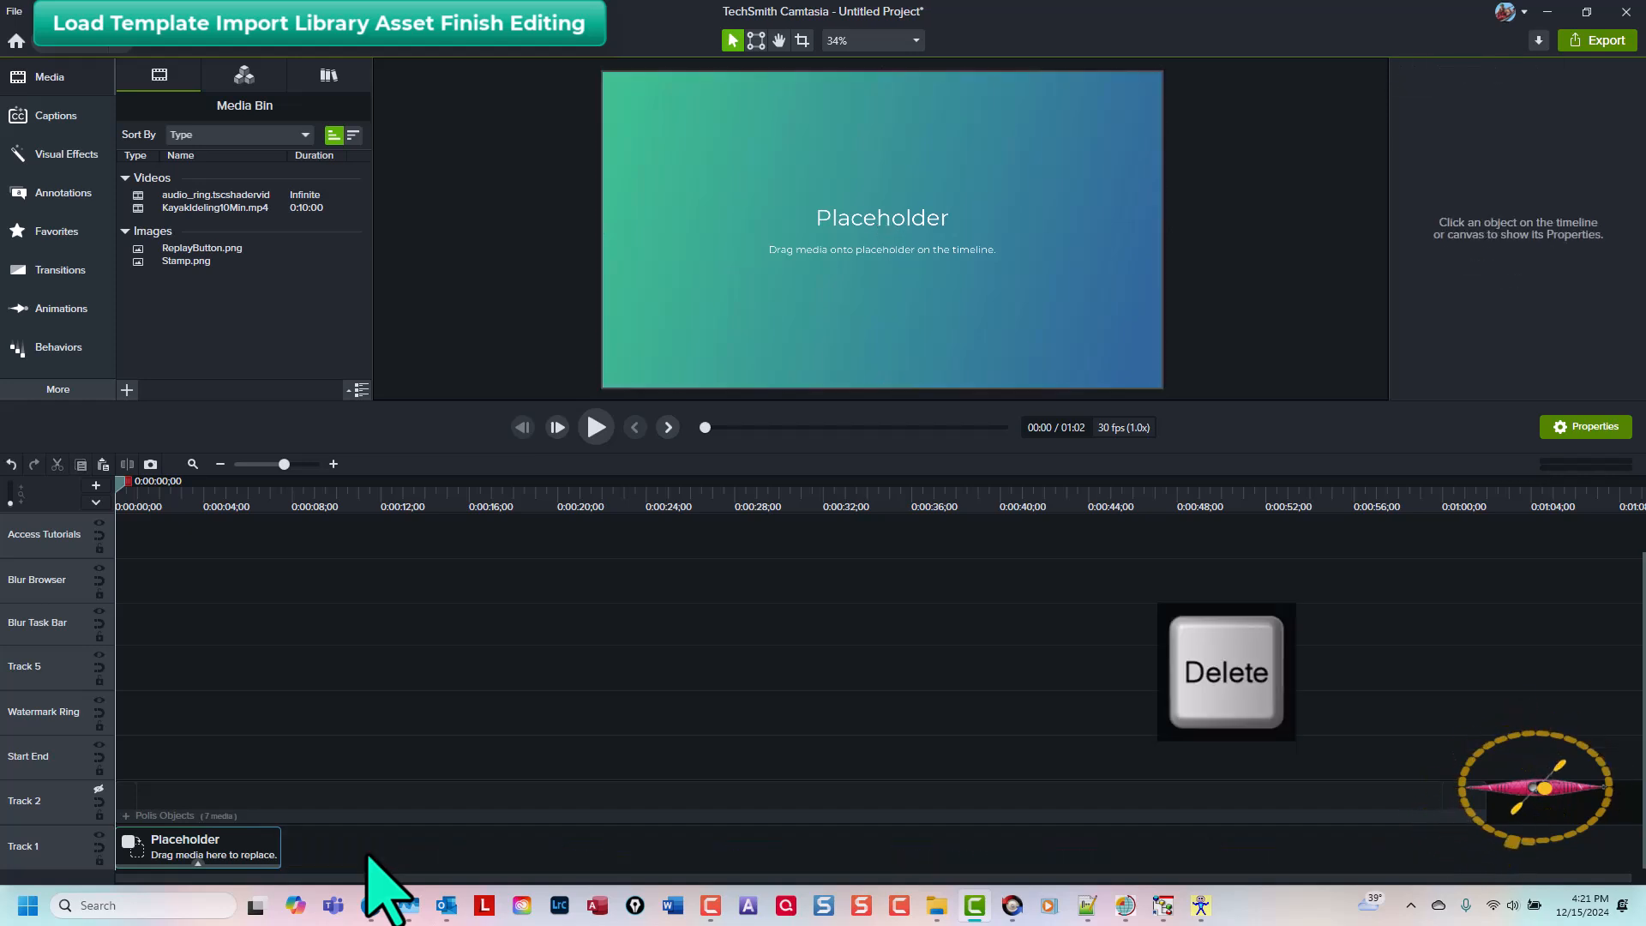
Step: Replace the first Track 1 placeholder with the ZZZ asset from the YouTube library
click(200, 856)
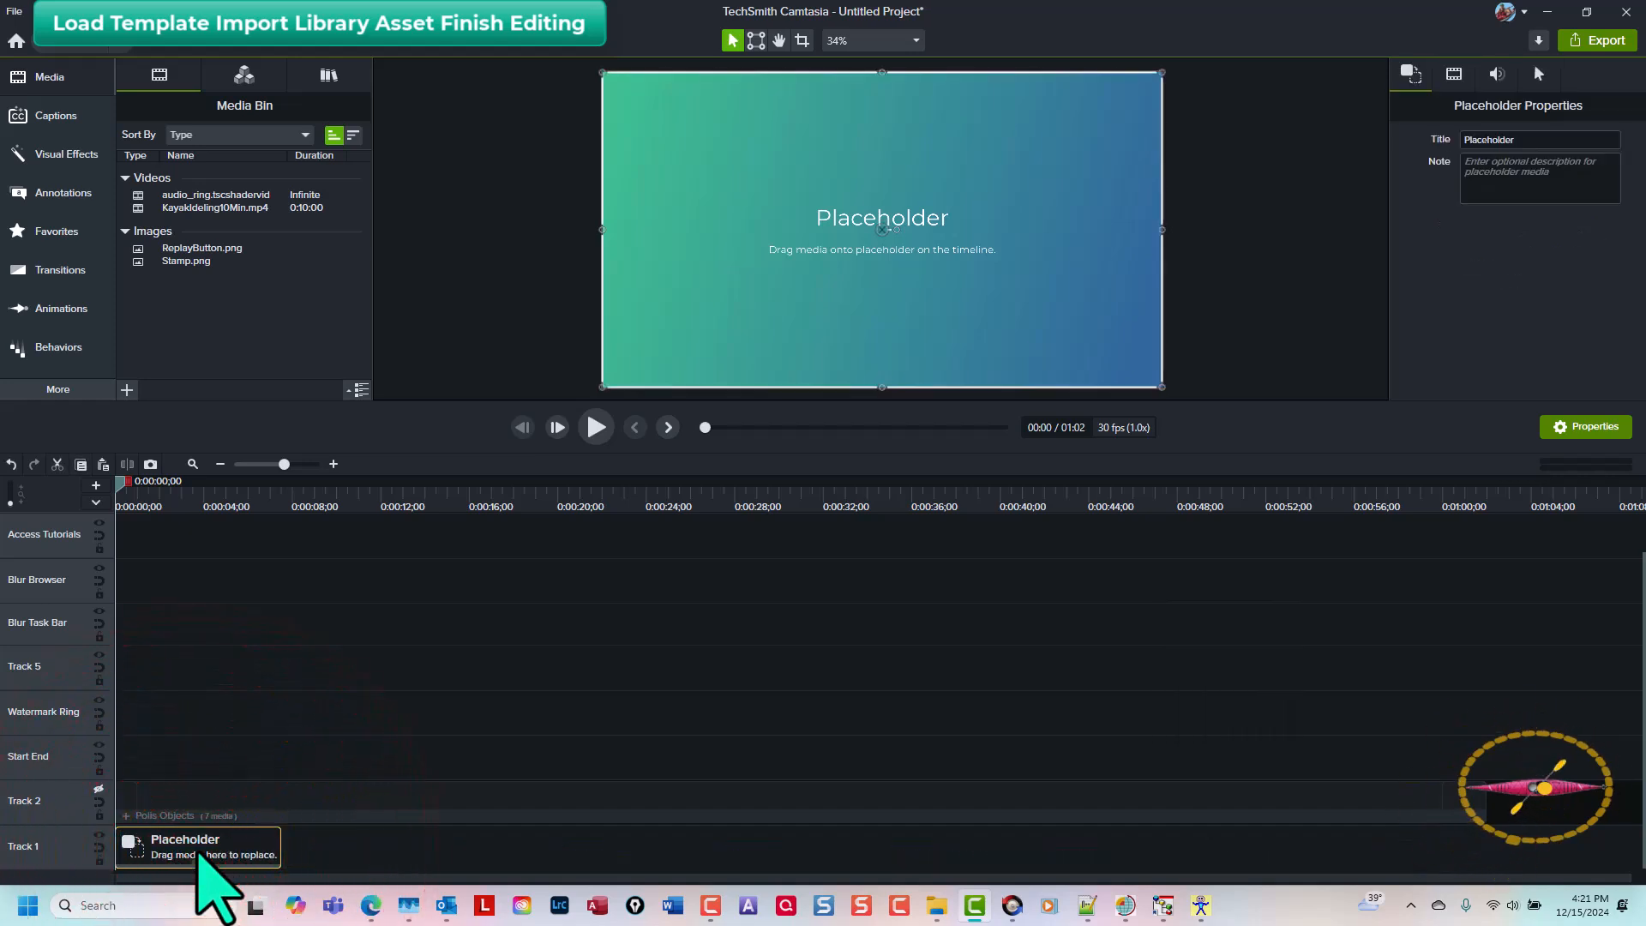
key(r)
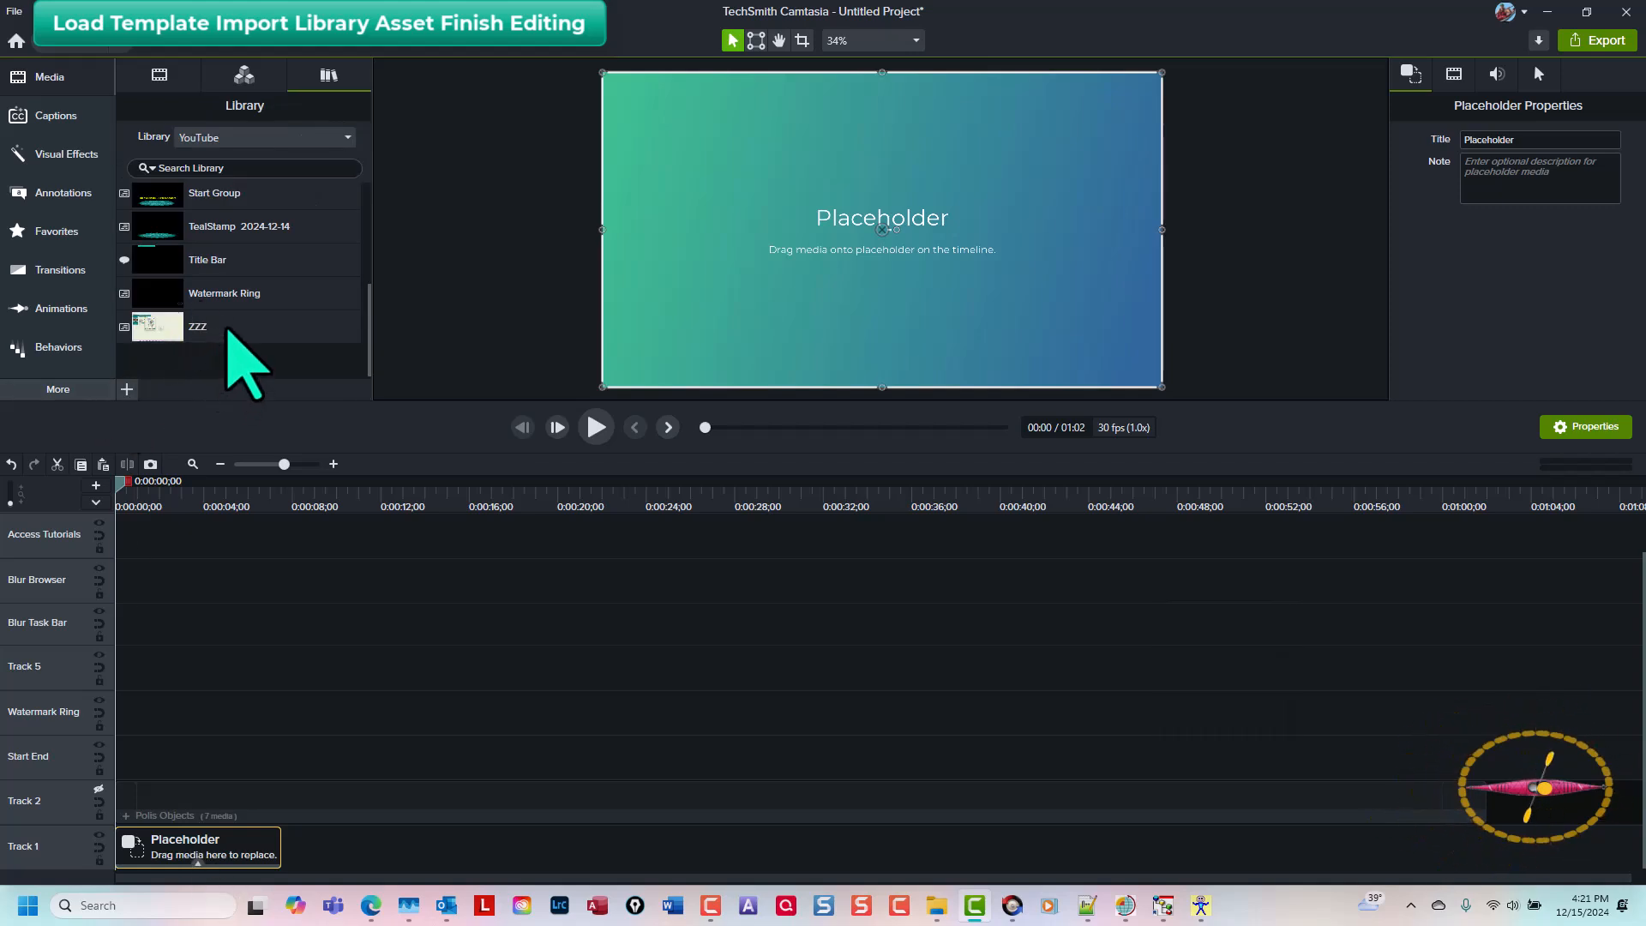
right_click(229, 331)
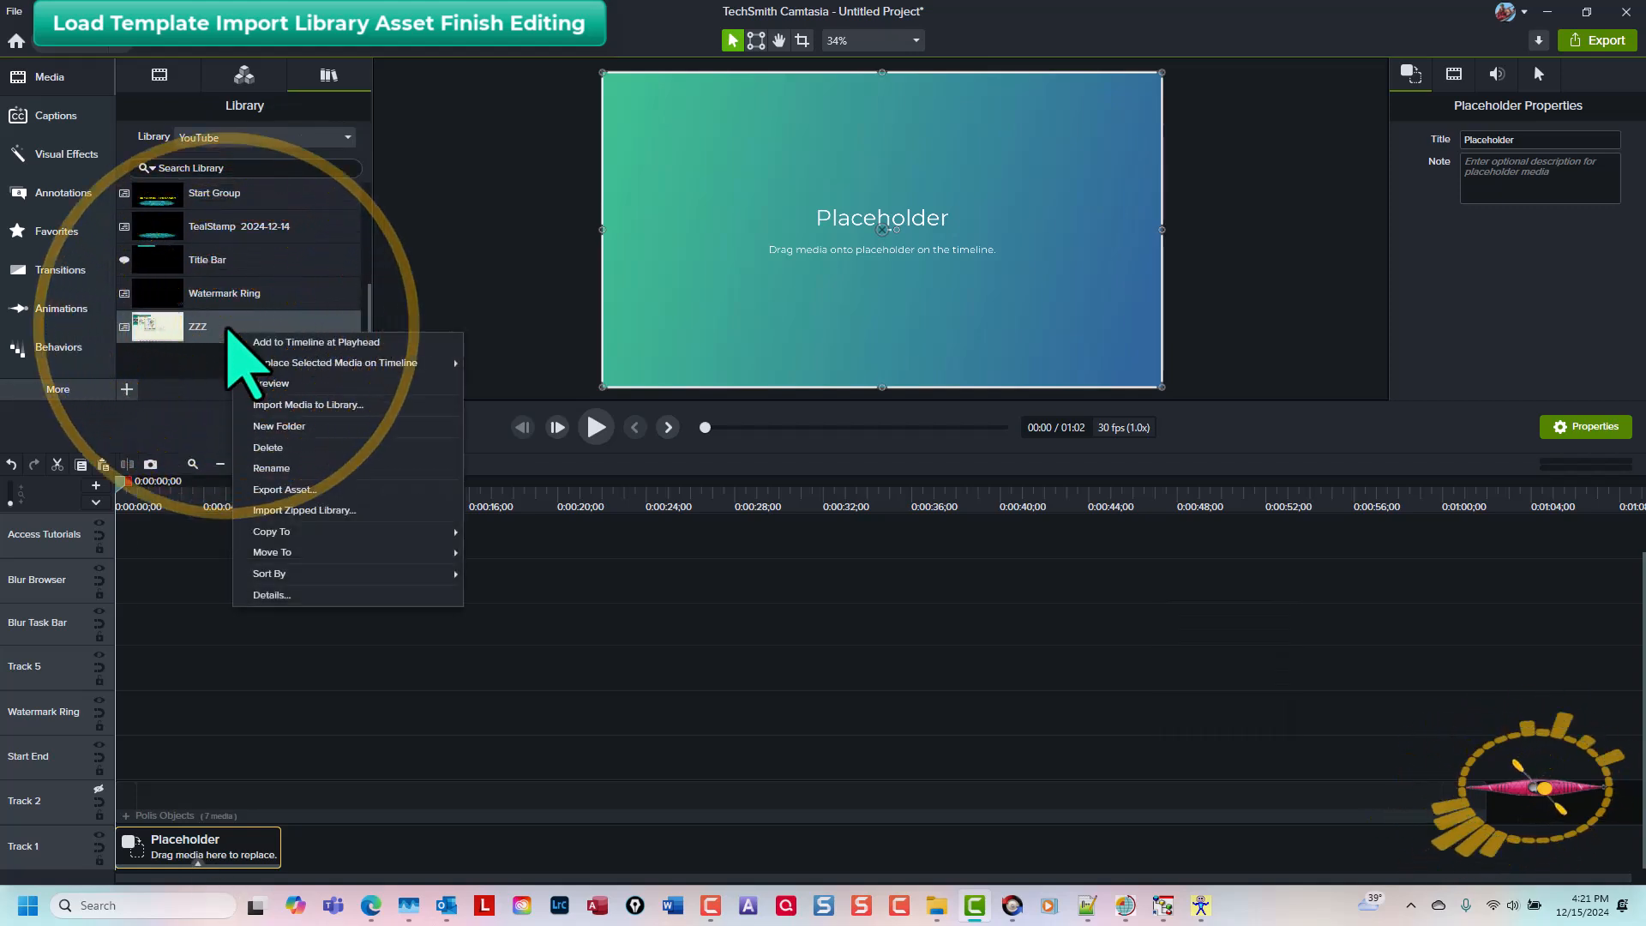
mouse_move(258, 362)
click(502, 363)
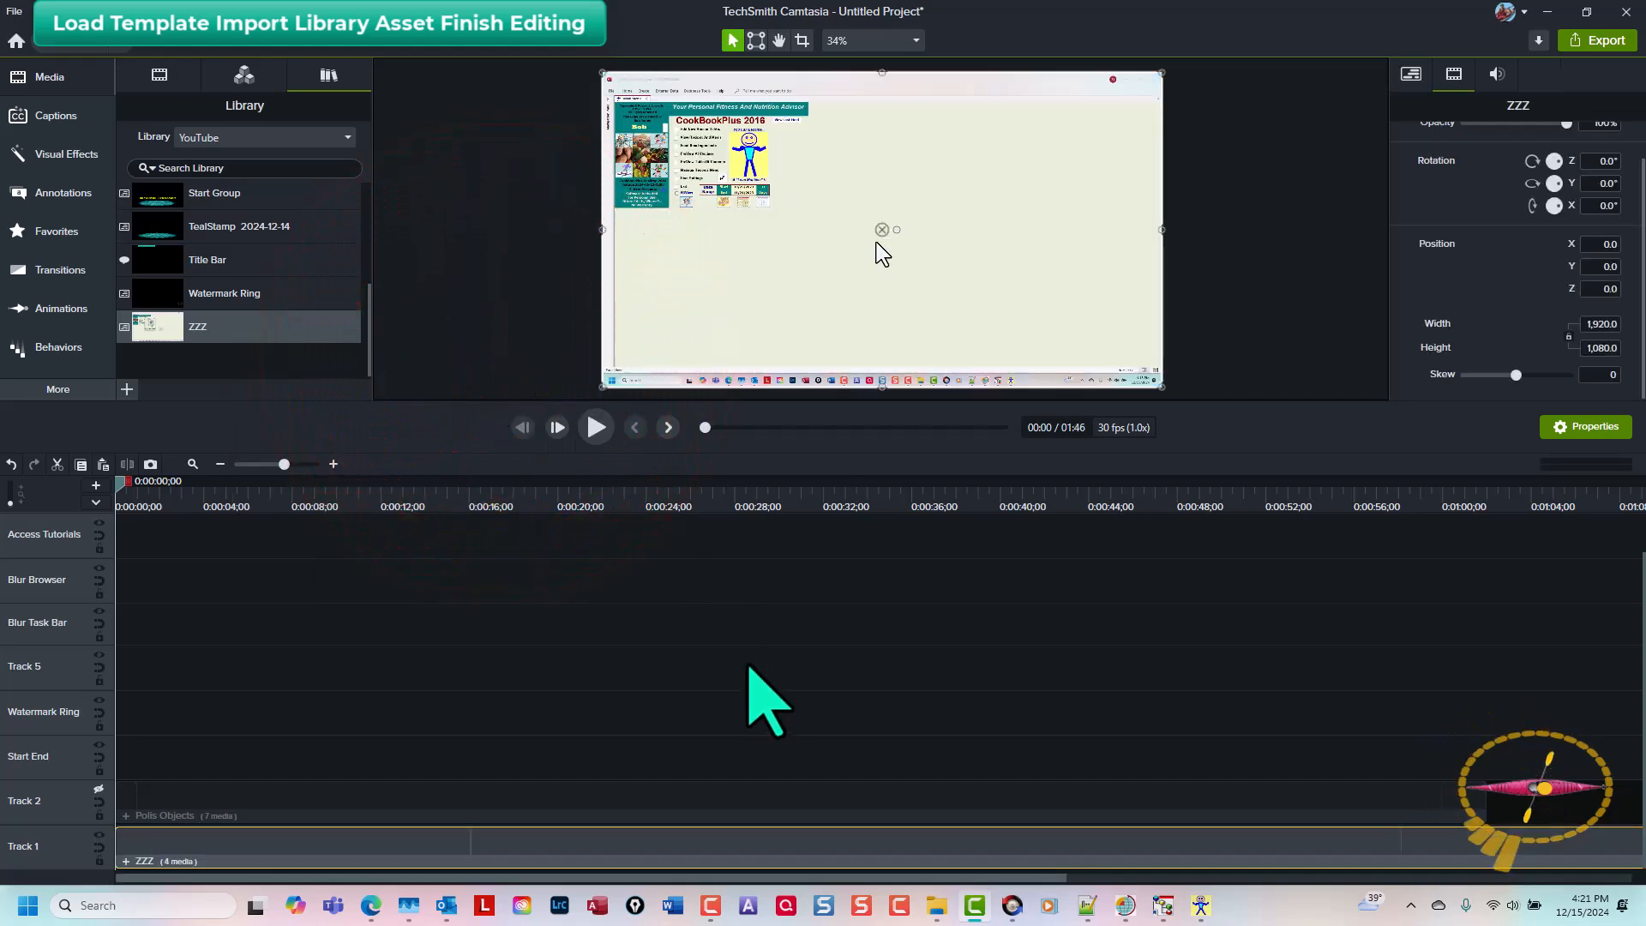
Step: Ungroup the ZZZ asset on Track 1 into its separate screen clips
key(ctrl+shift+7)
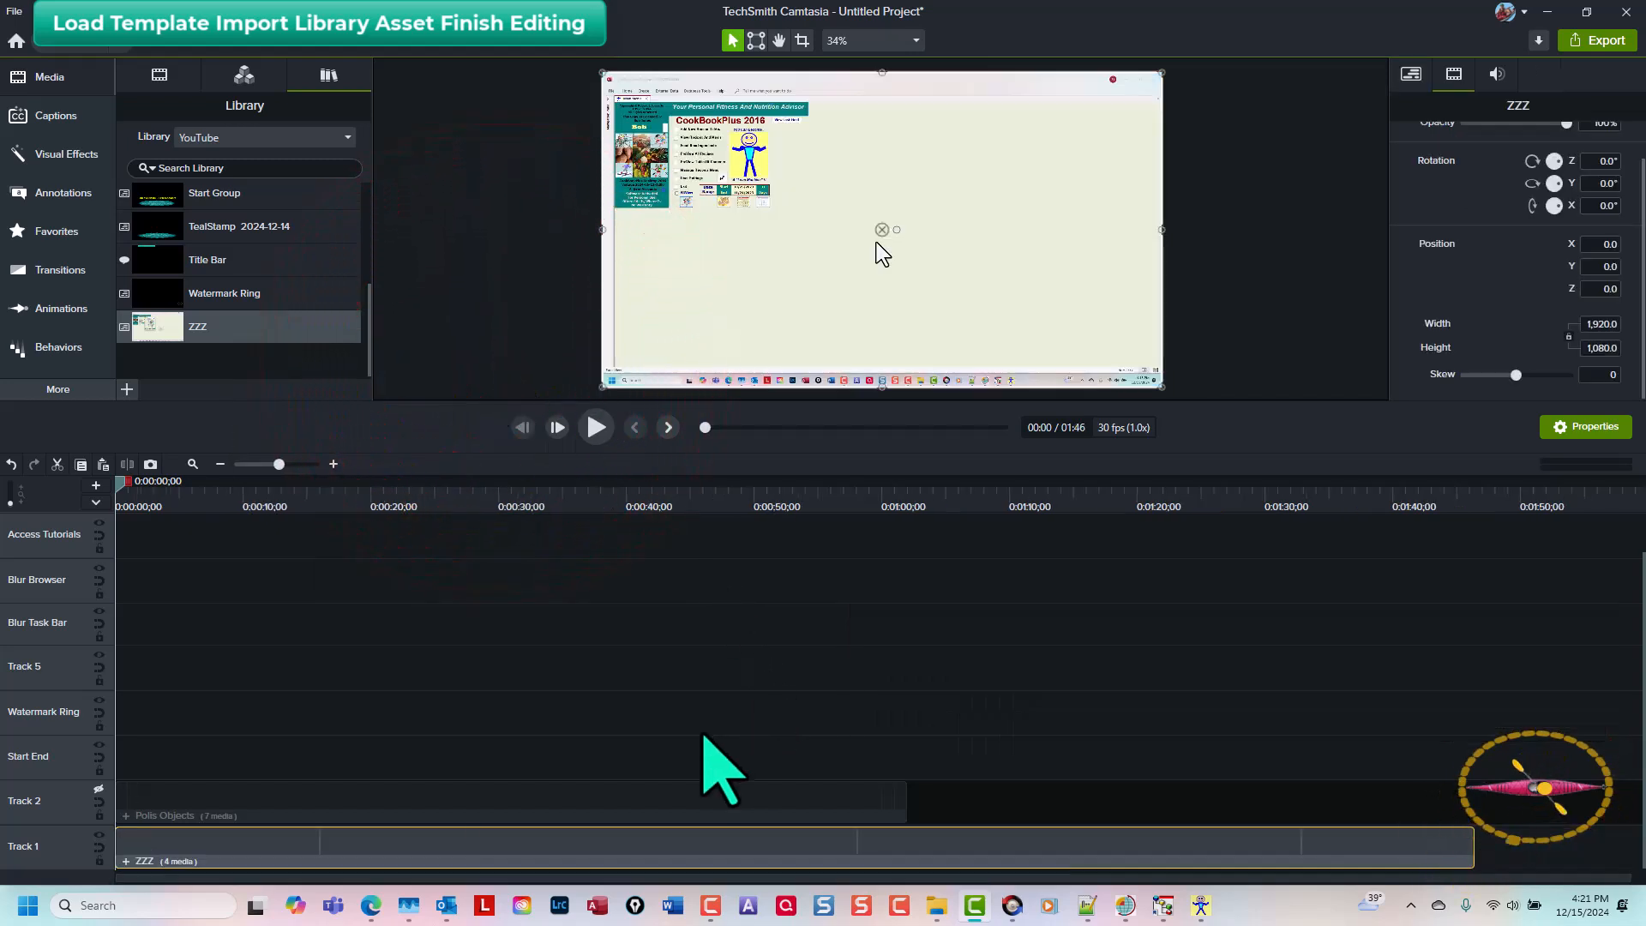
key(ctrl+u)
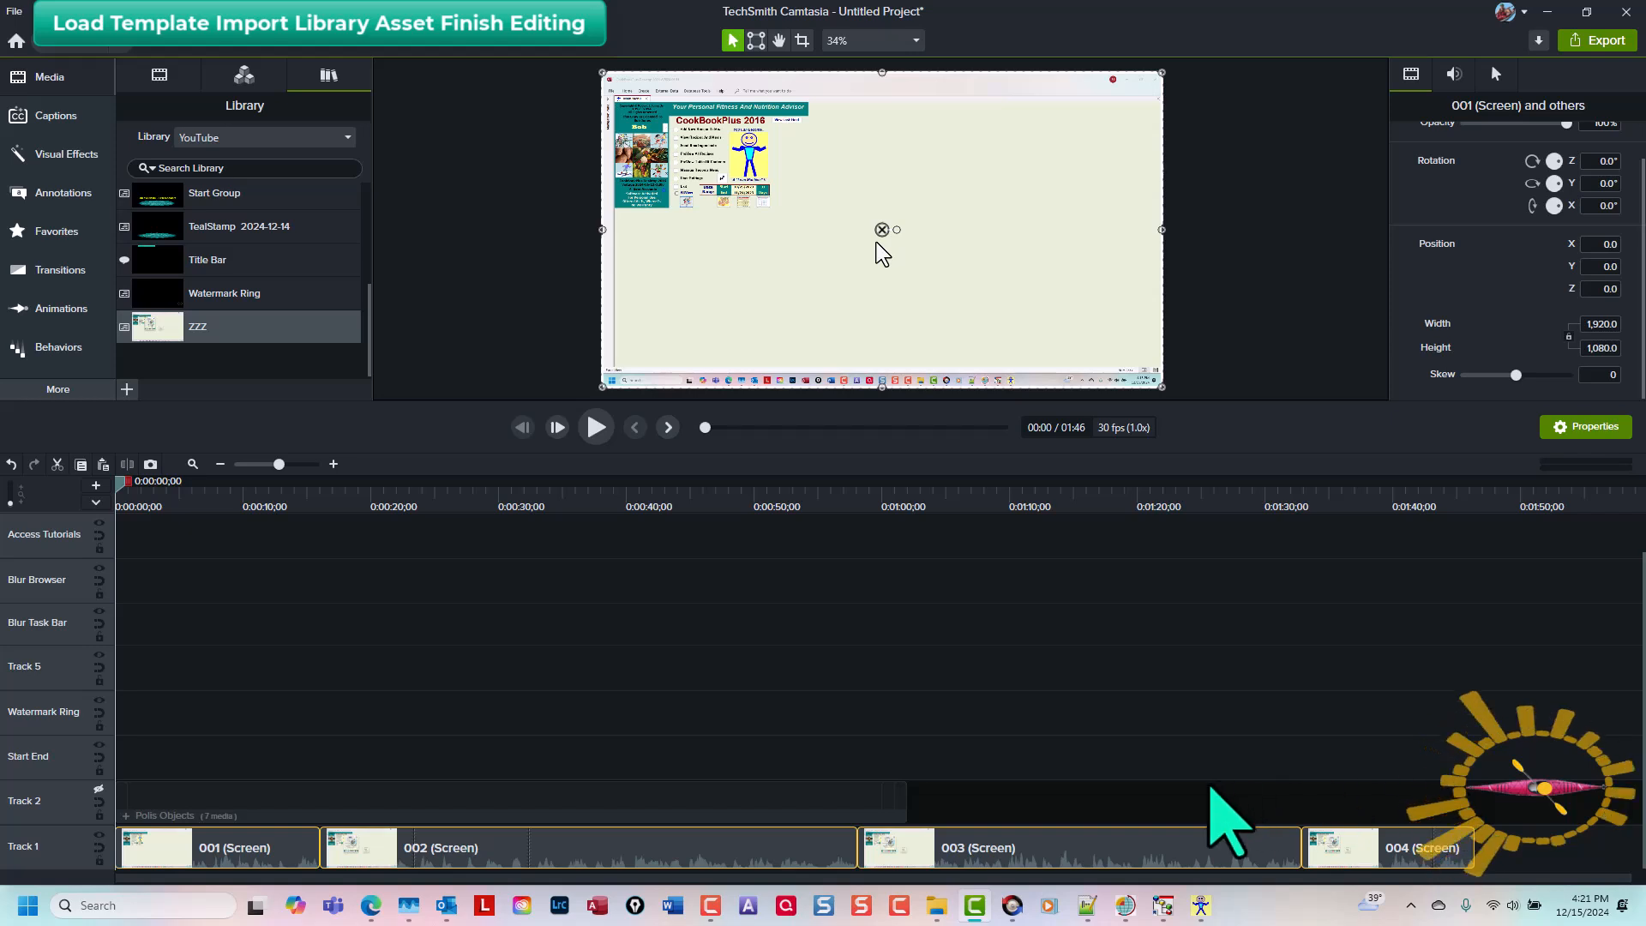
Step: Select all four screen clips and add the Cursor Color effect to them
click(1513, 836)
click(270, 844)
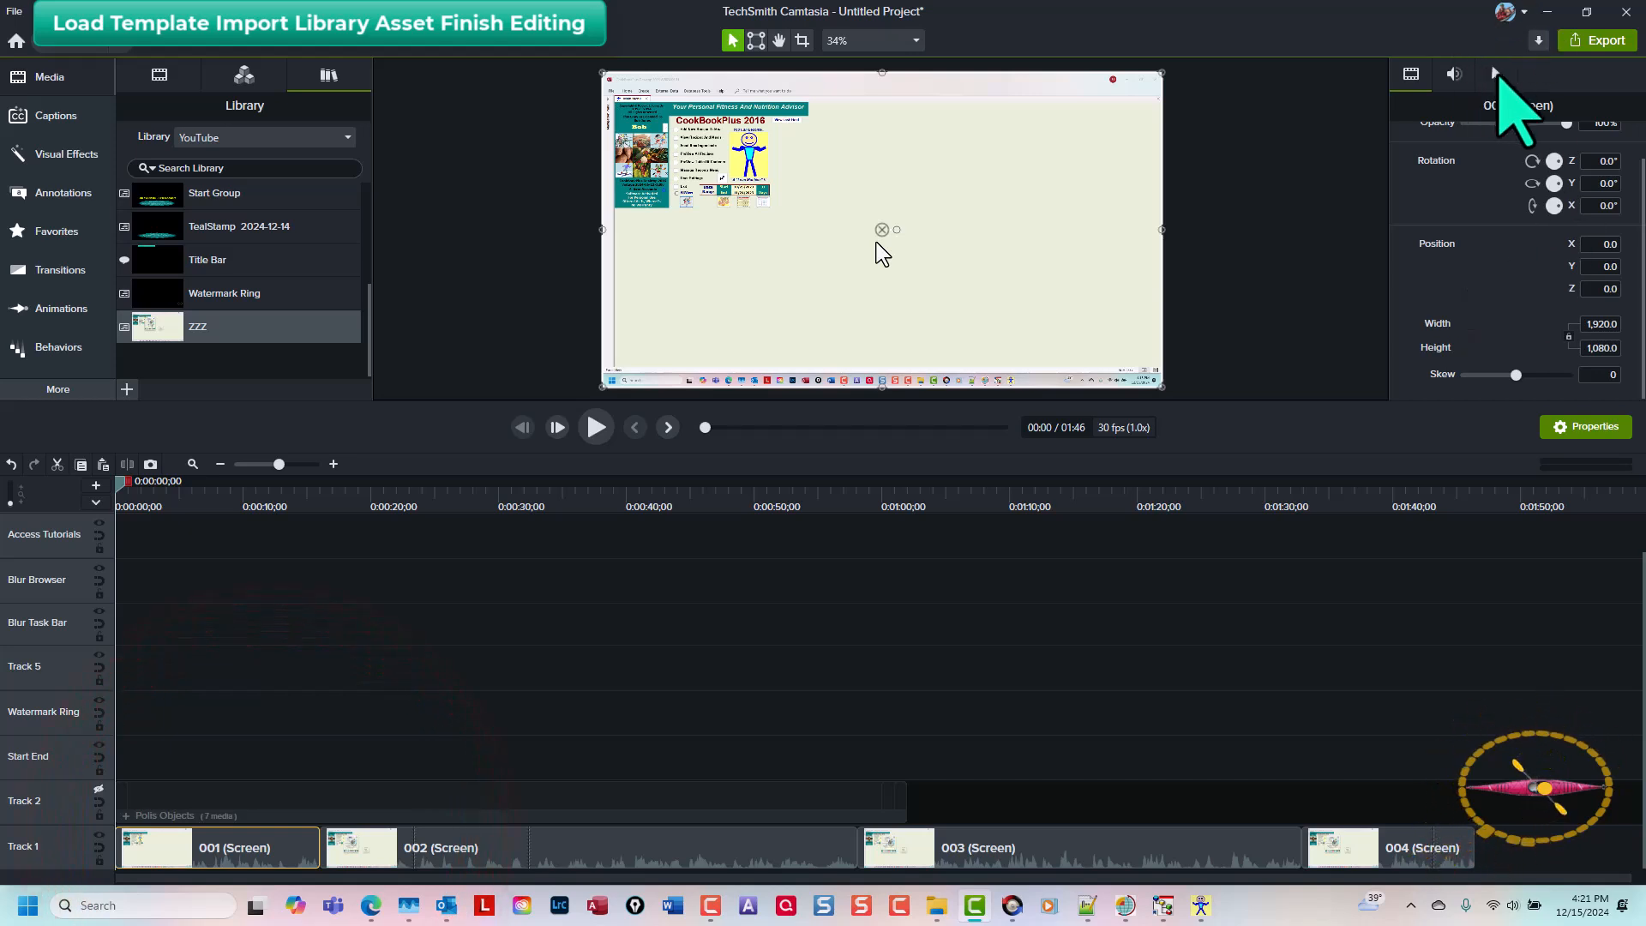
click(1496, 74)
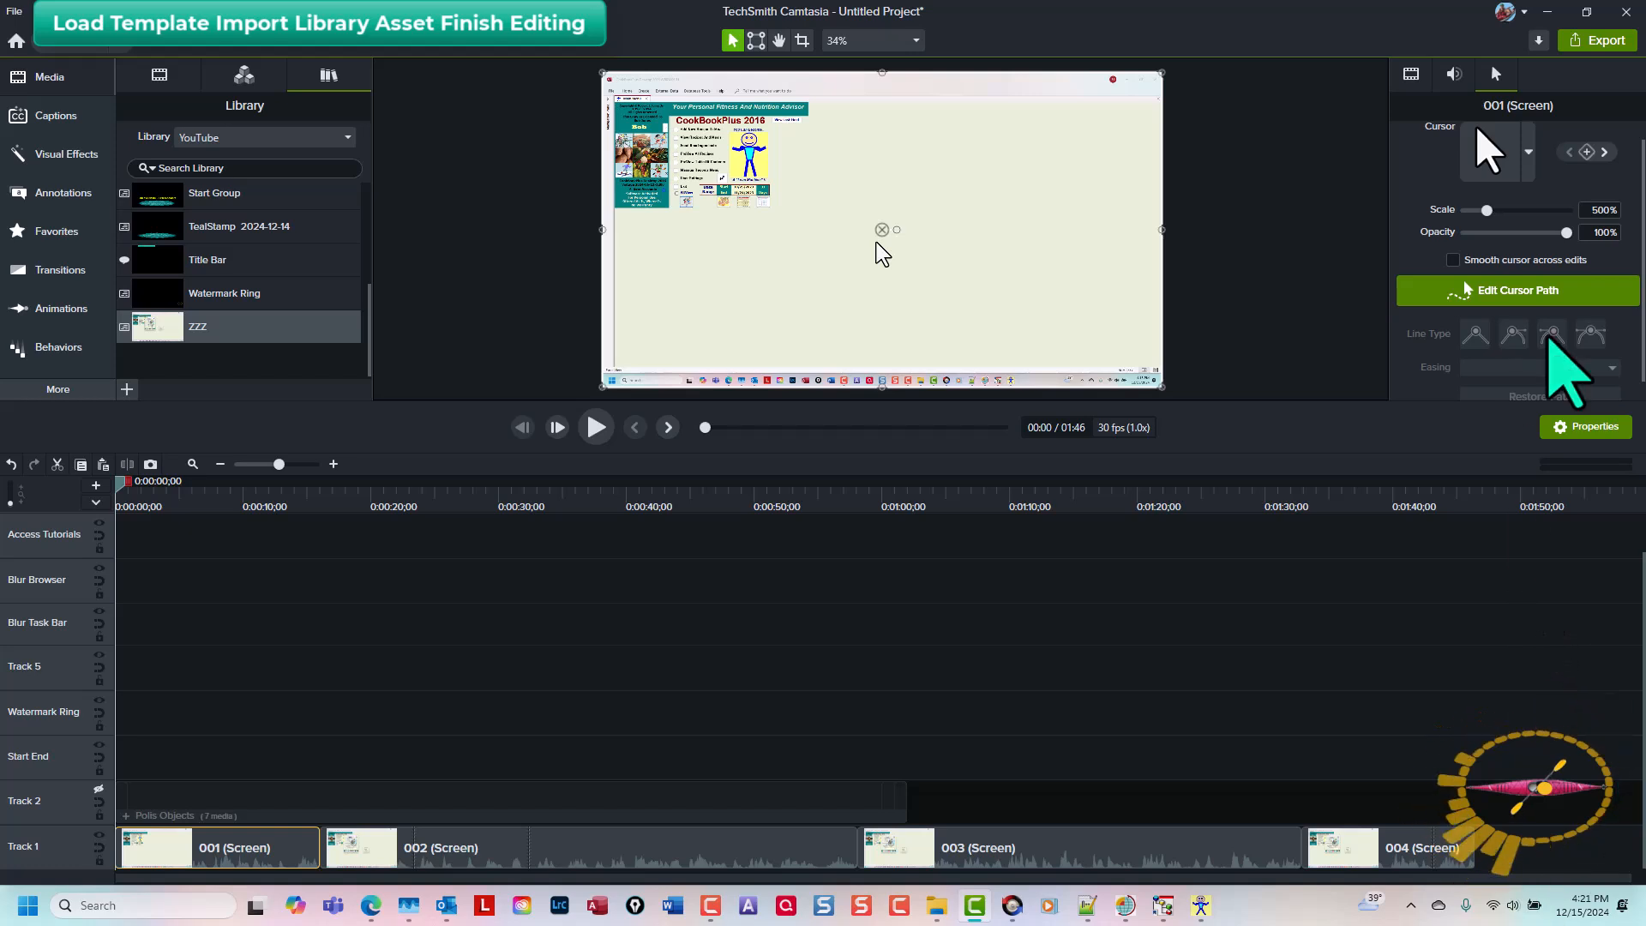
drag(1524, 851, 230, 857)
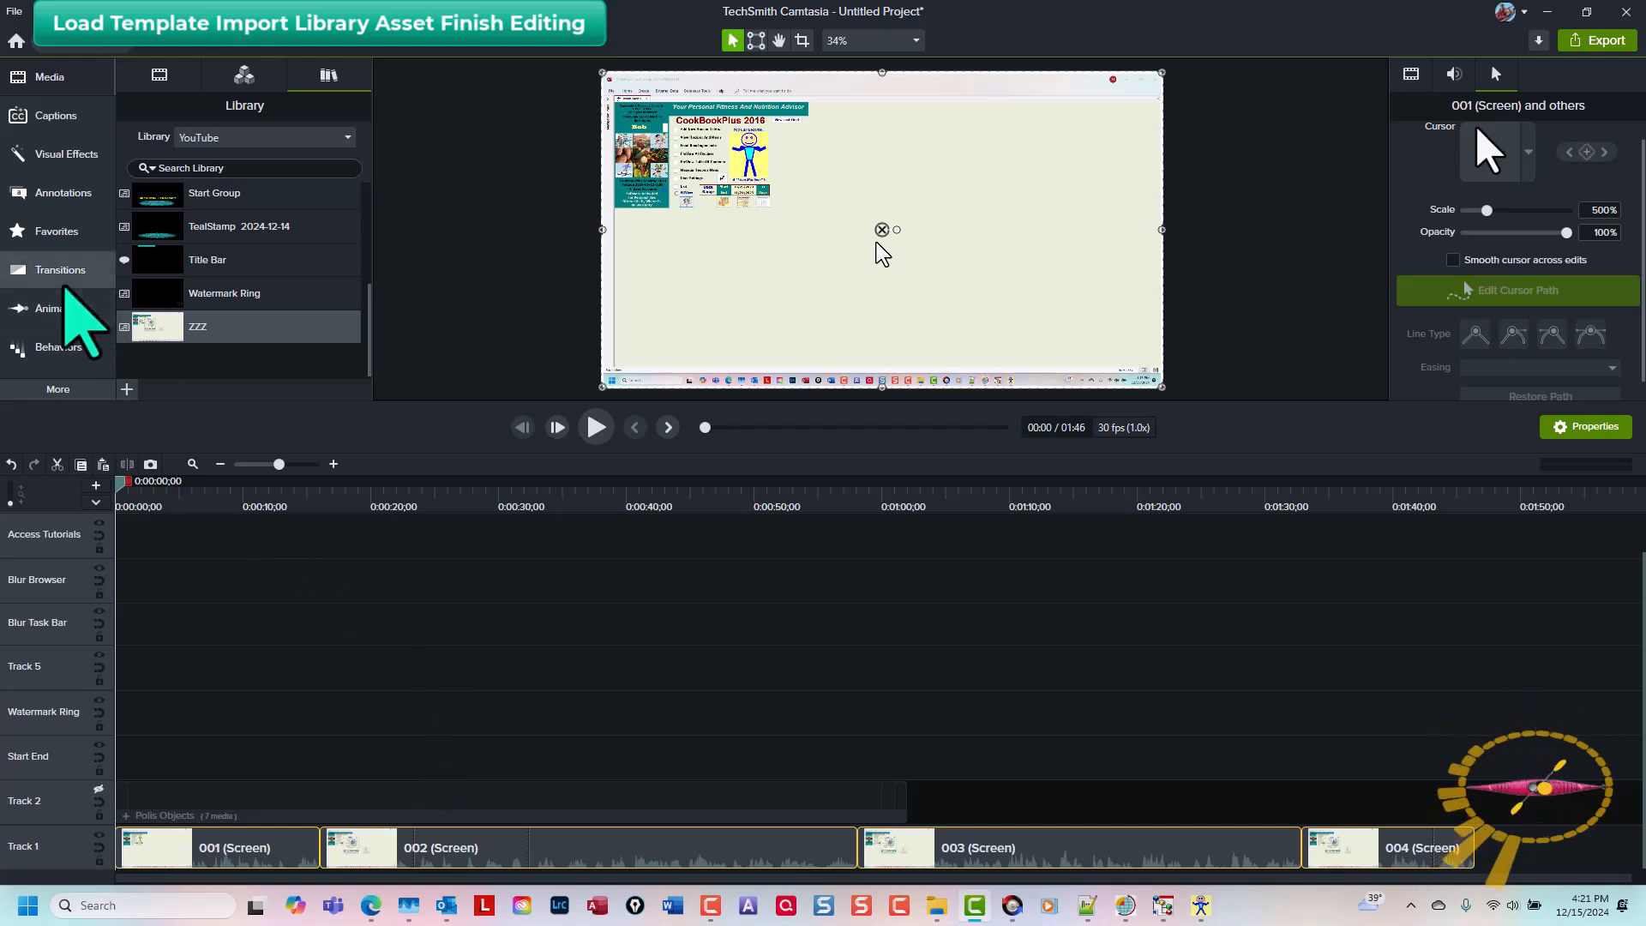
click(58, 388)
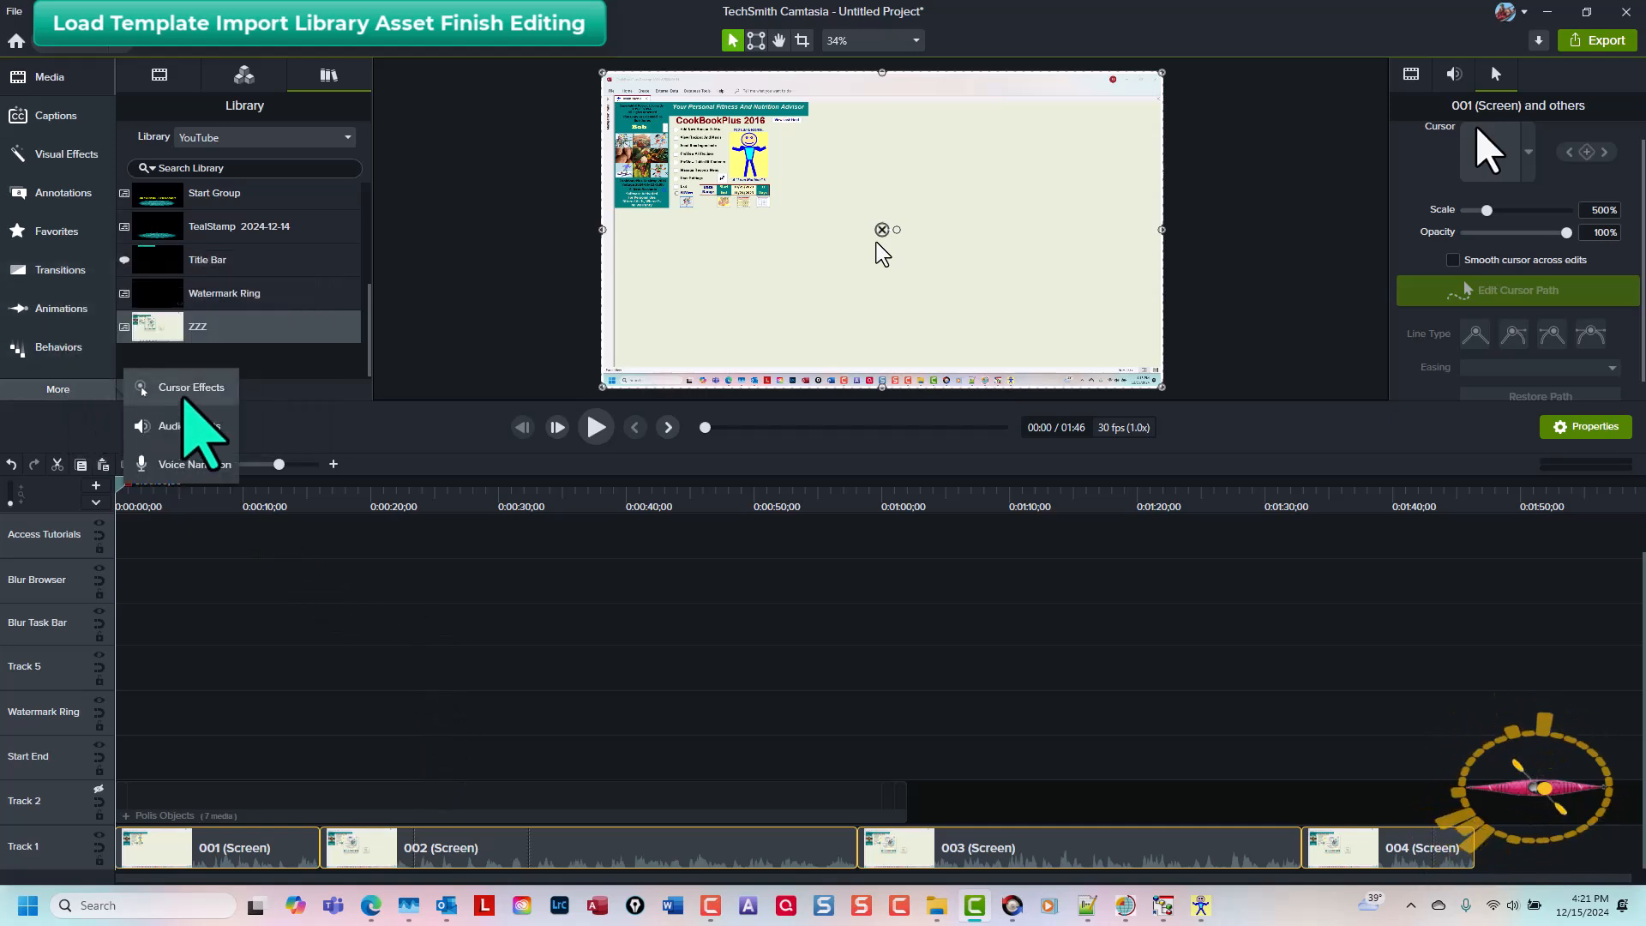
click(204, 388)
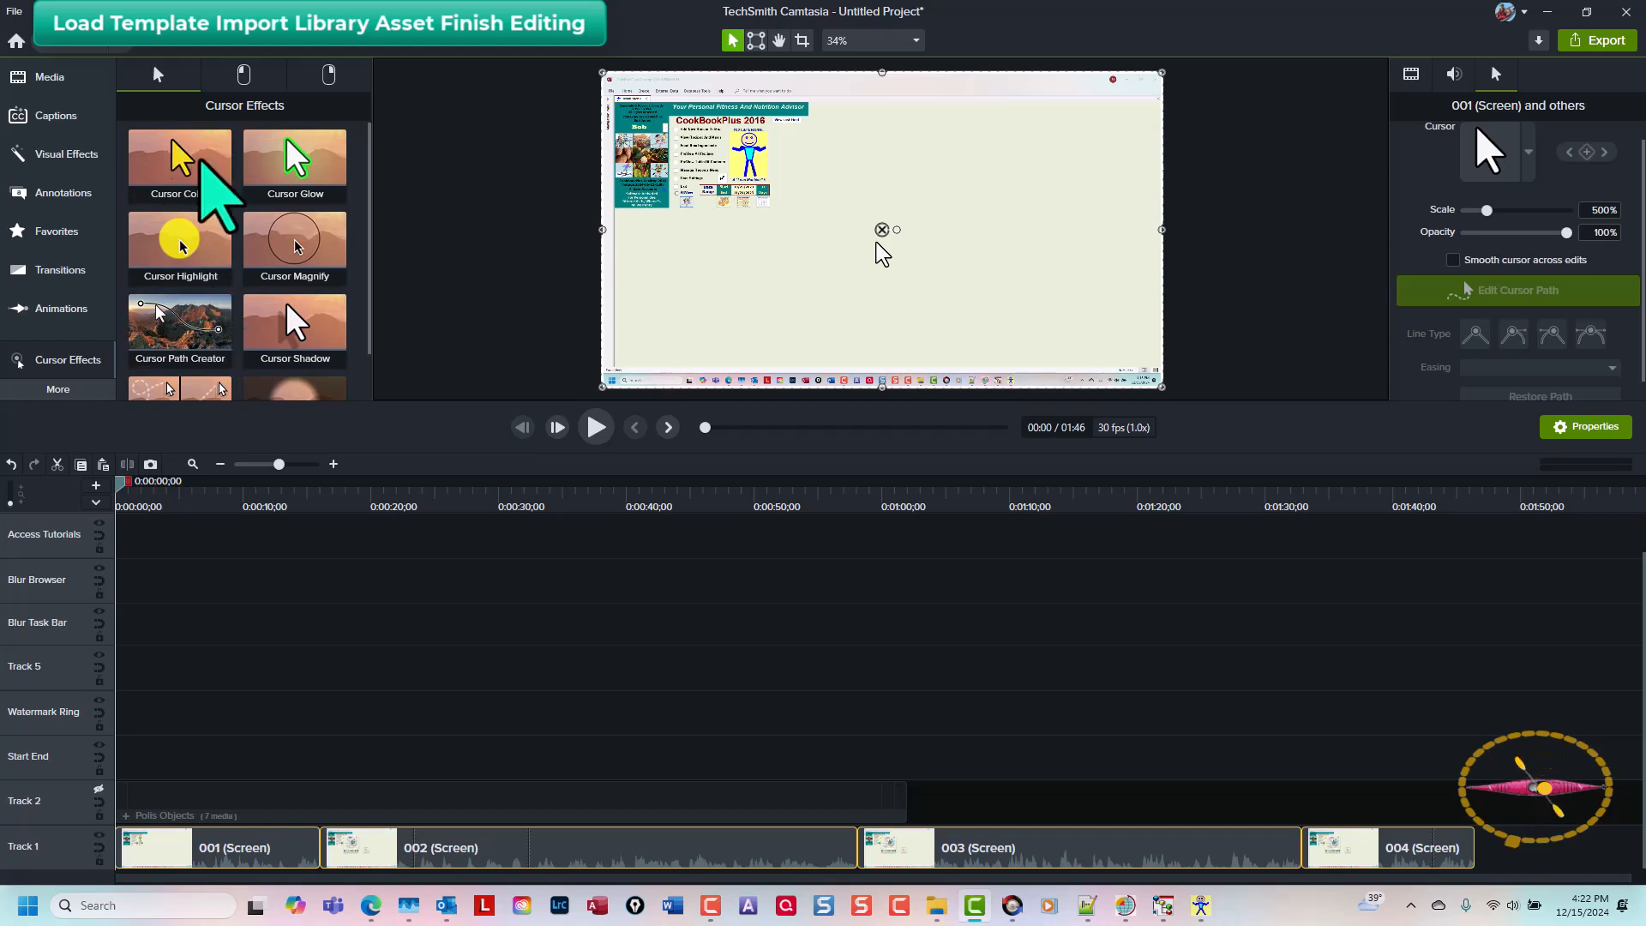
right_click(192, 174)
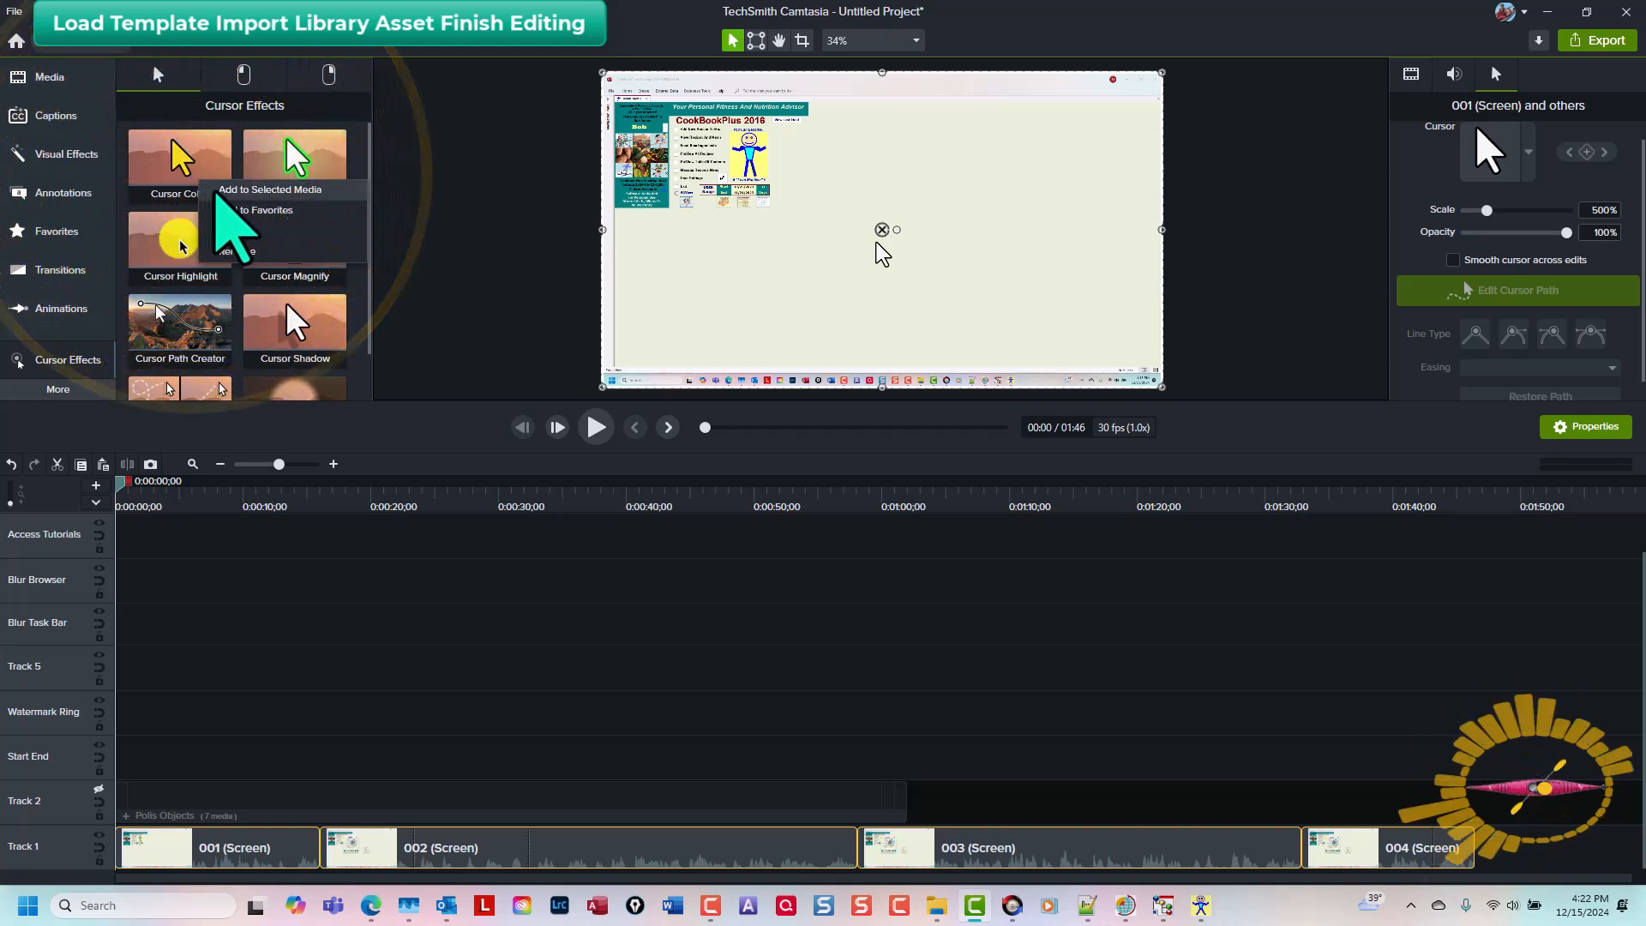
click(215, 191)
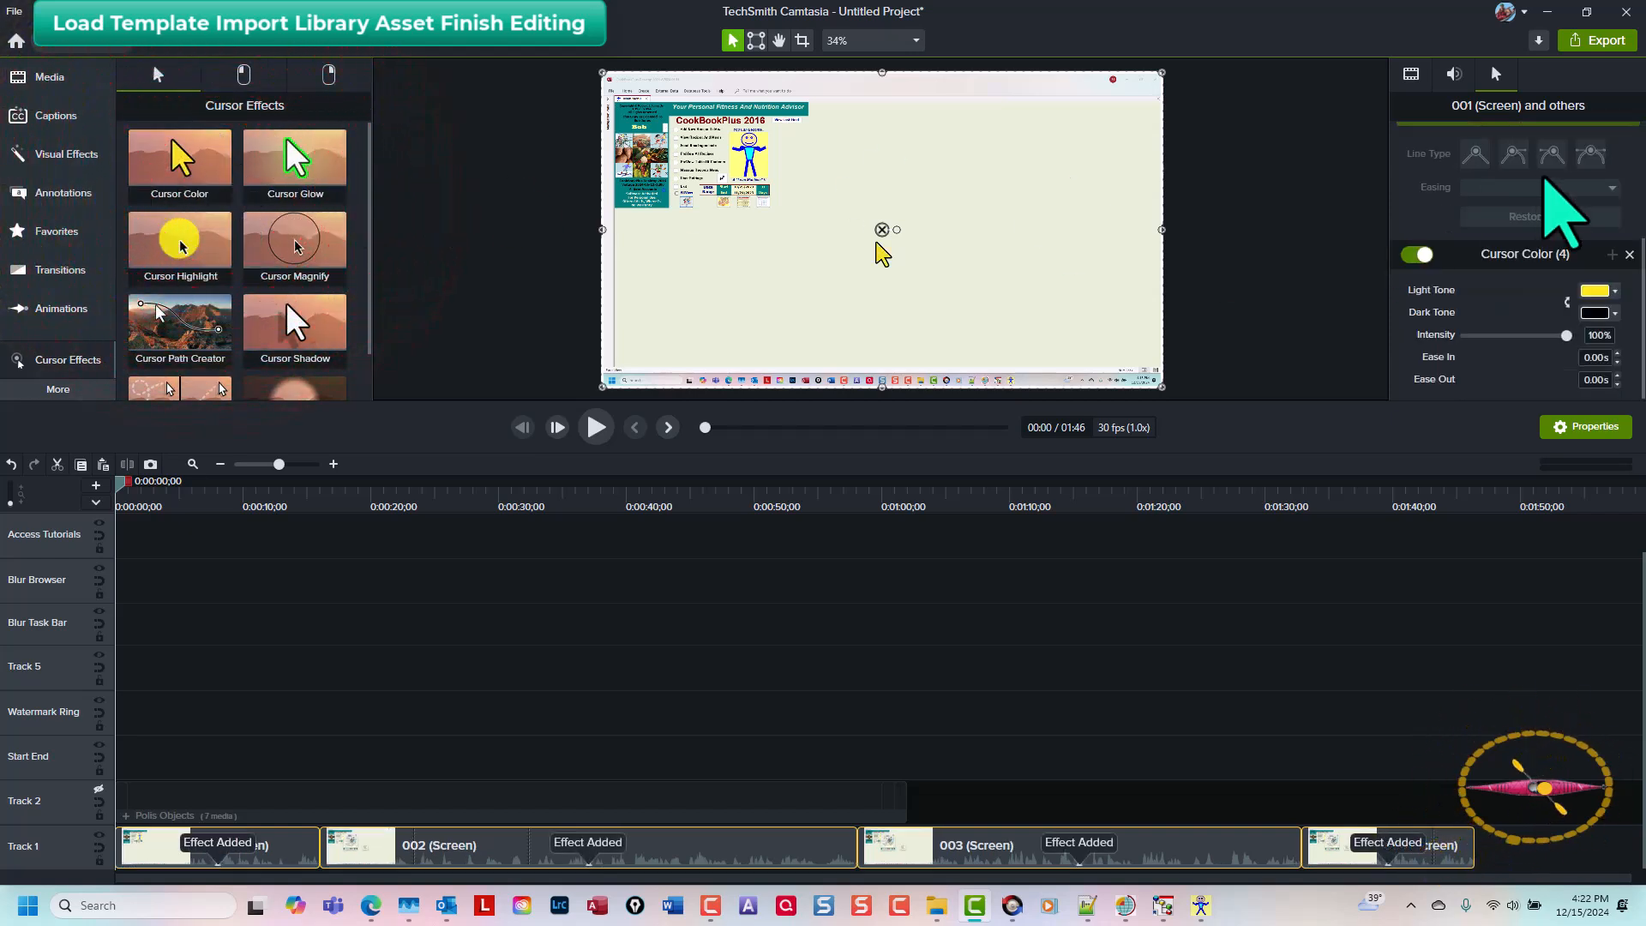
Step: Set the Cursor Color light tone to the teal swatch and deselect the clips
click(1595, 292)
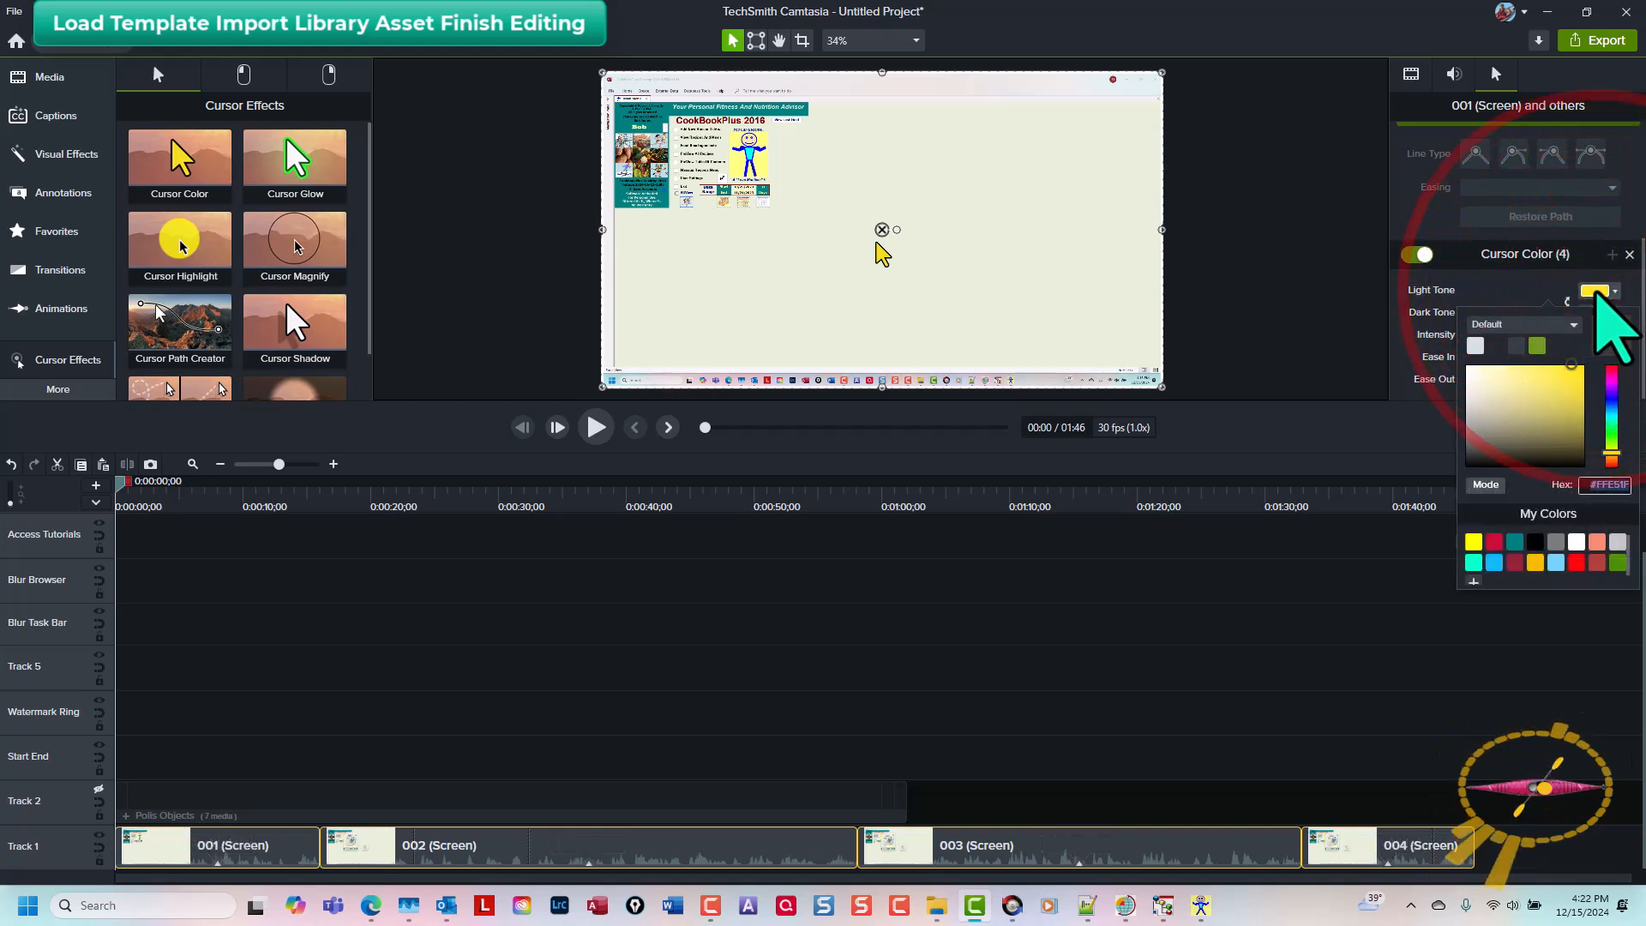
click(1474, 563)
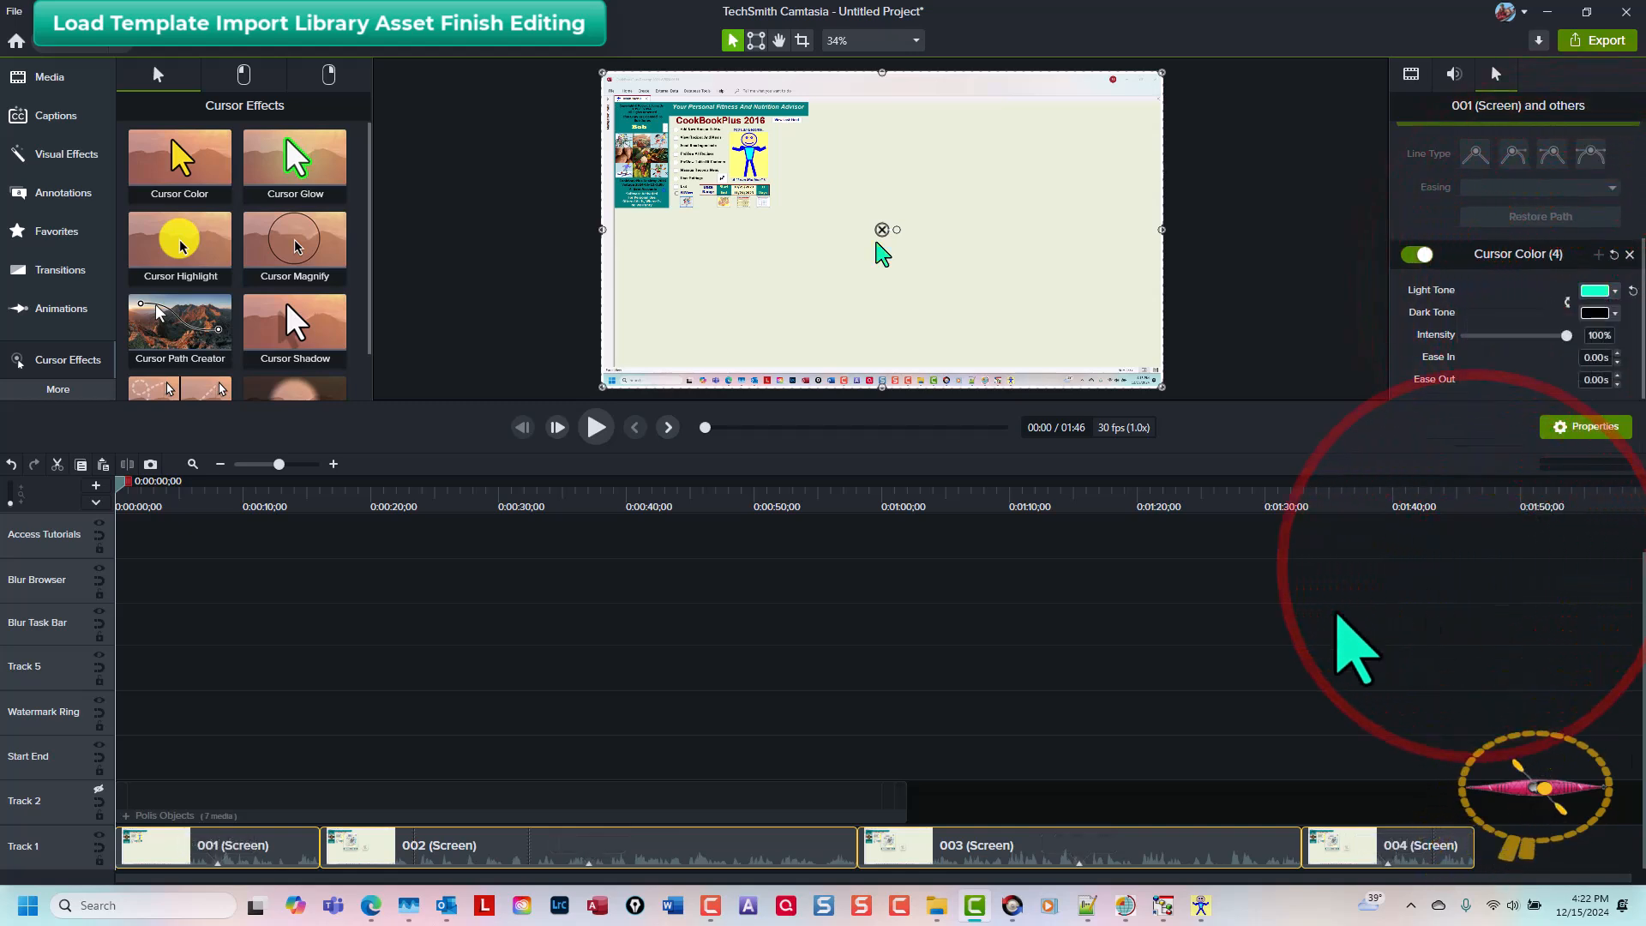
click(1289, 630)
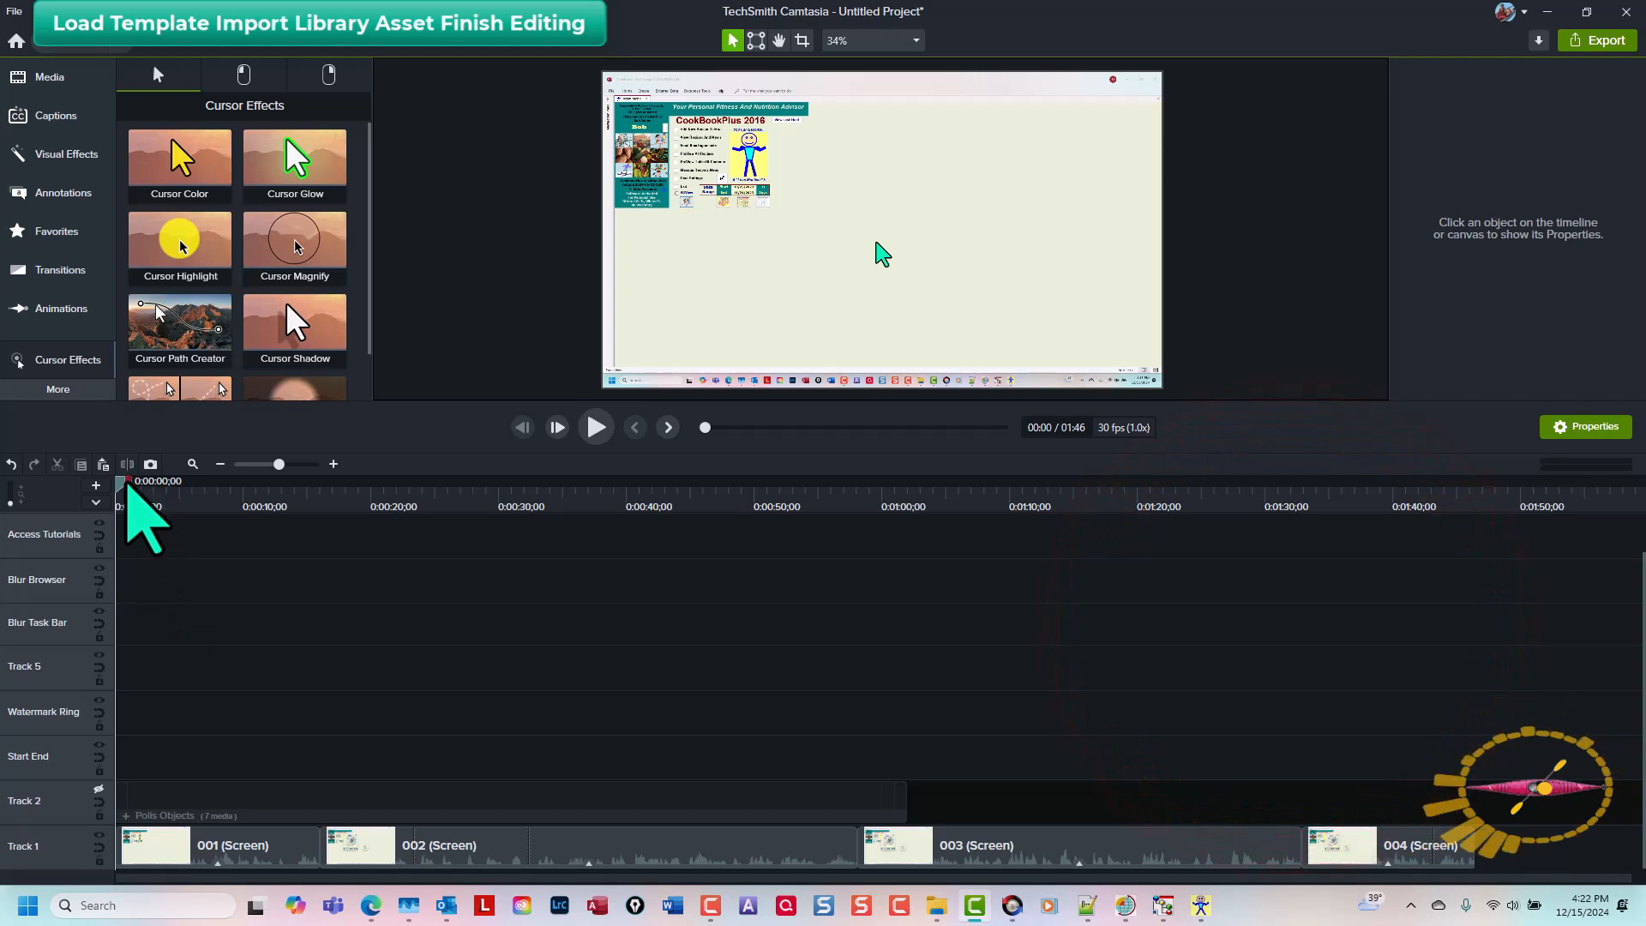
Step: Enlarge Track 1 and set the audio gain of the selected screen clips to 150%
drag(118, 493, 59, 533)
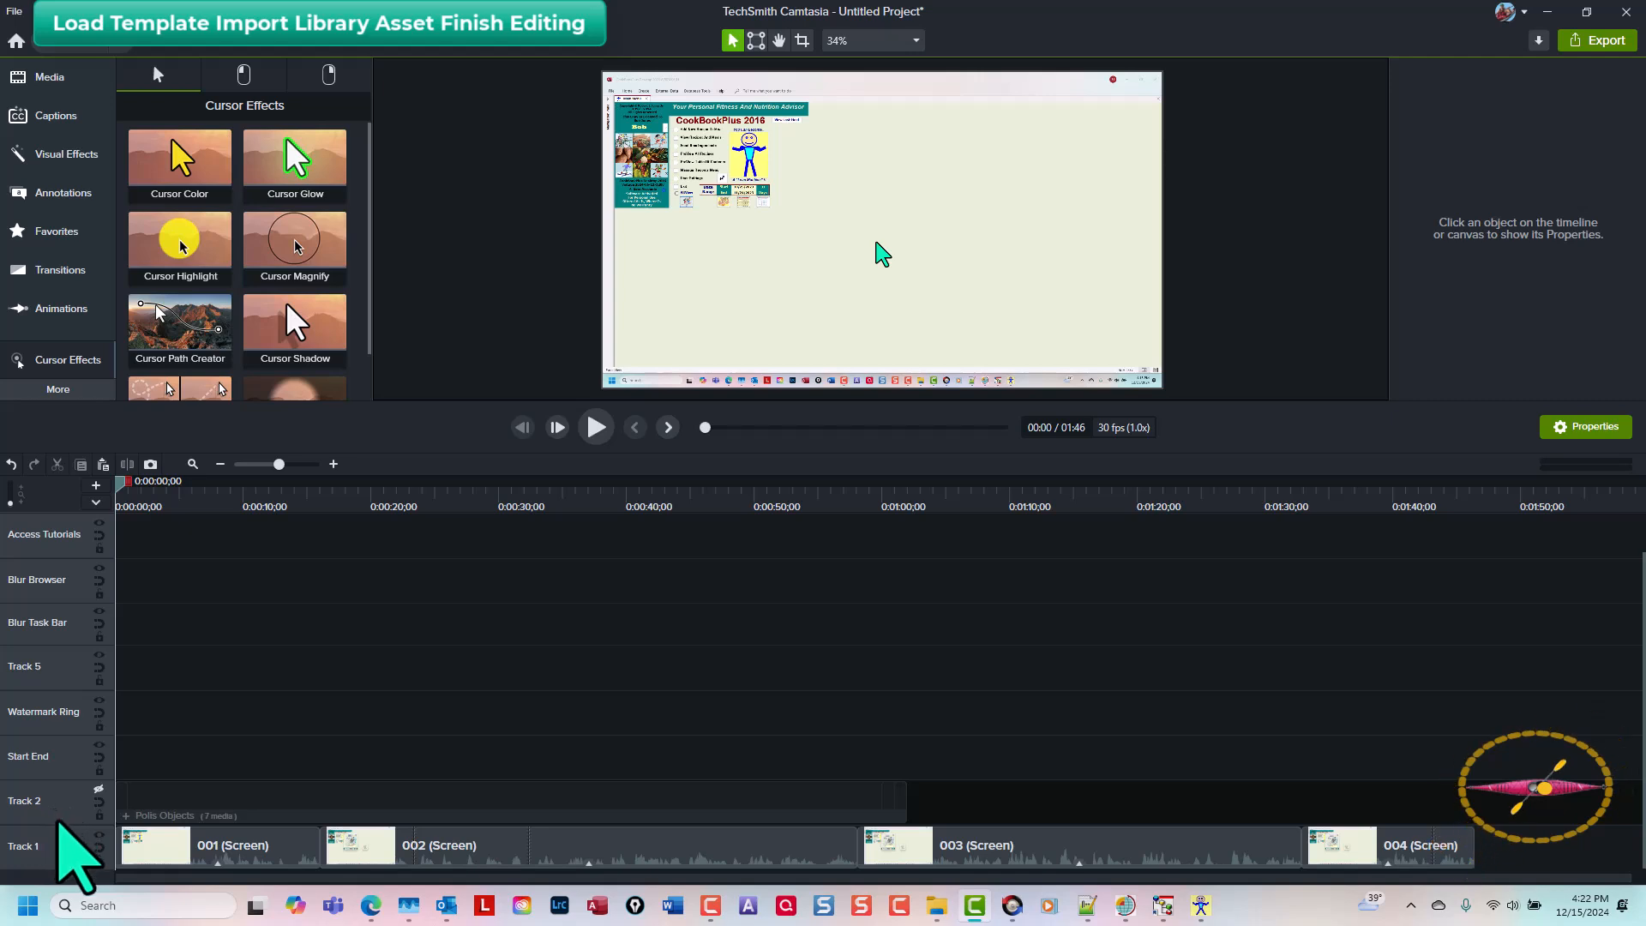
drag(66, 824, 66, 757)
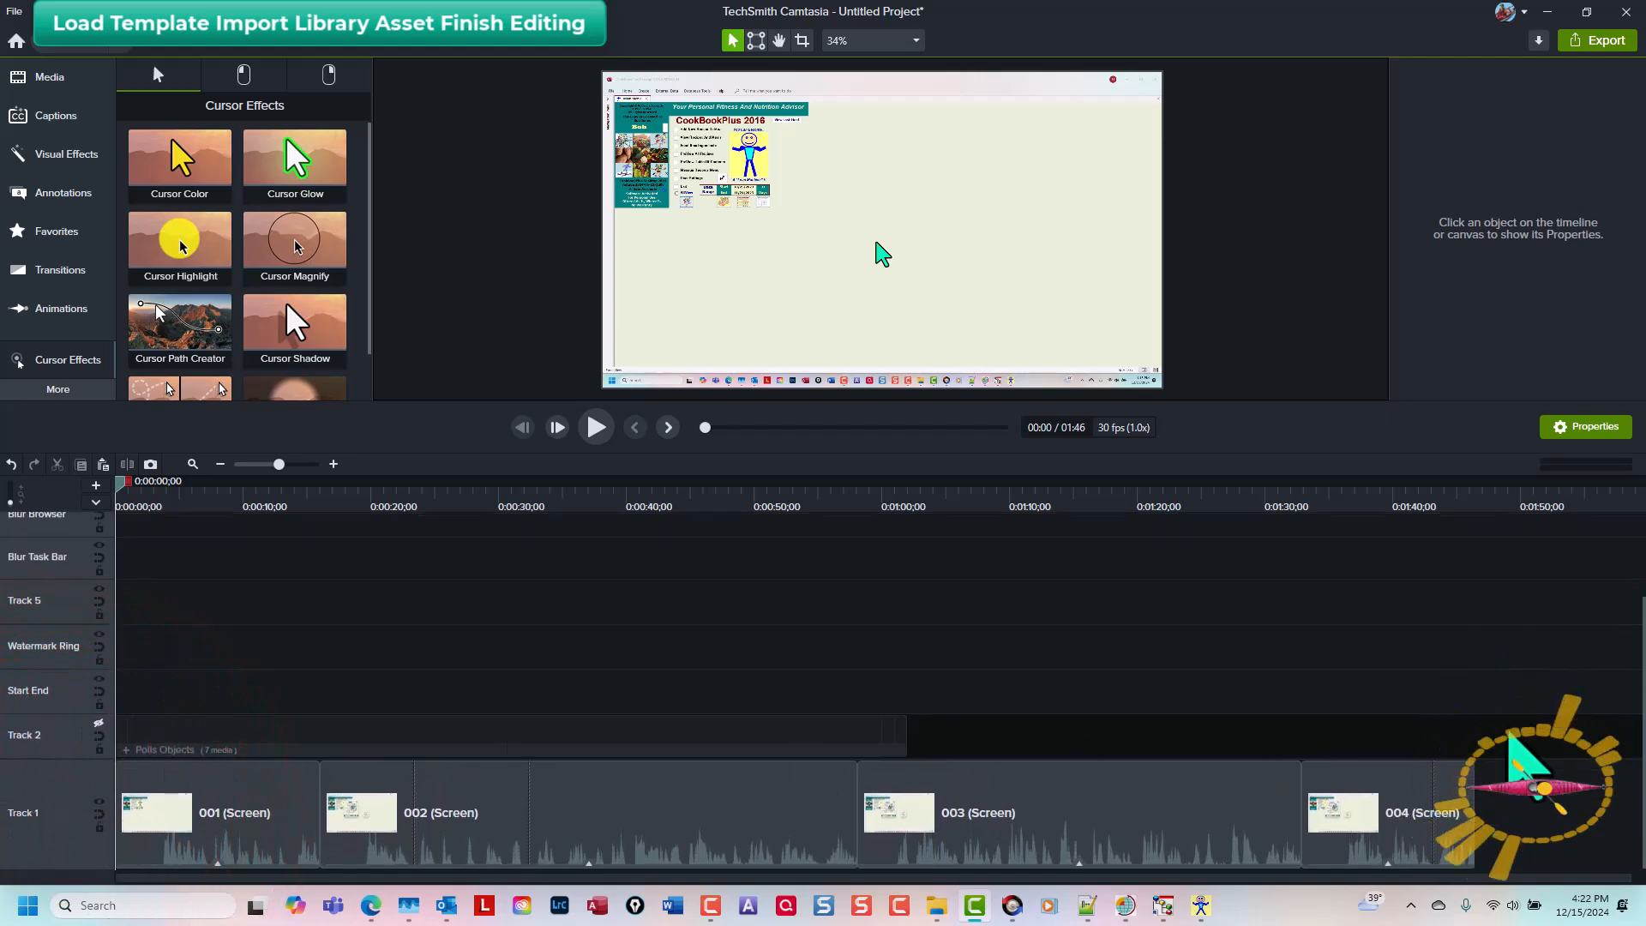
shift+click(184, 836)
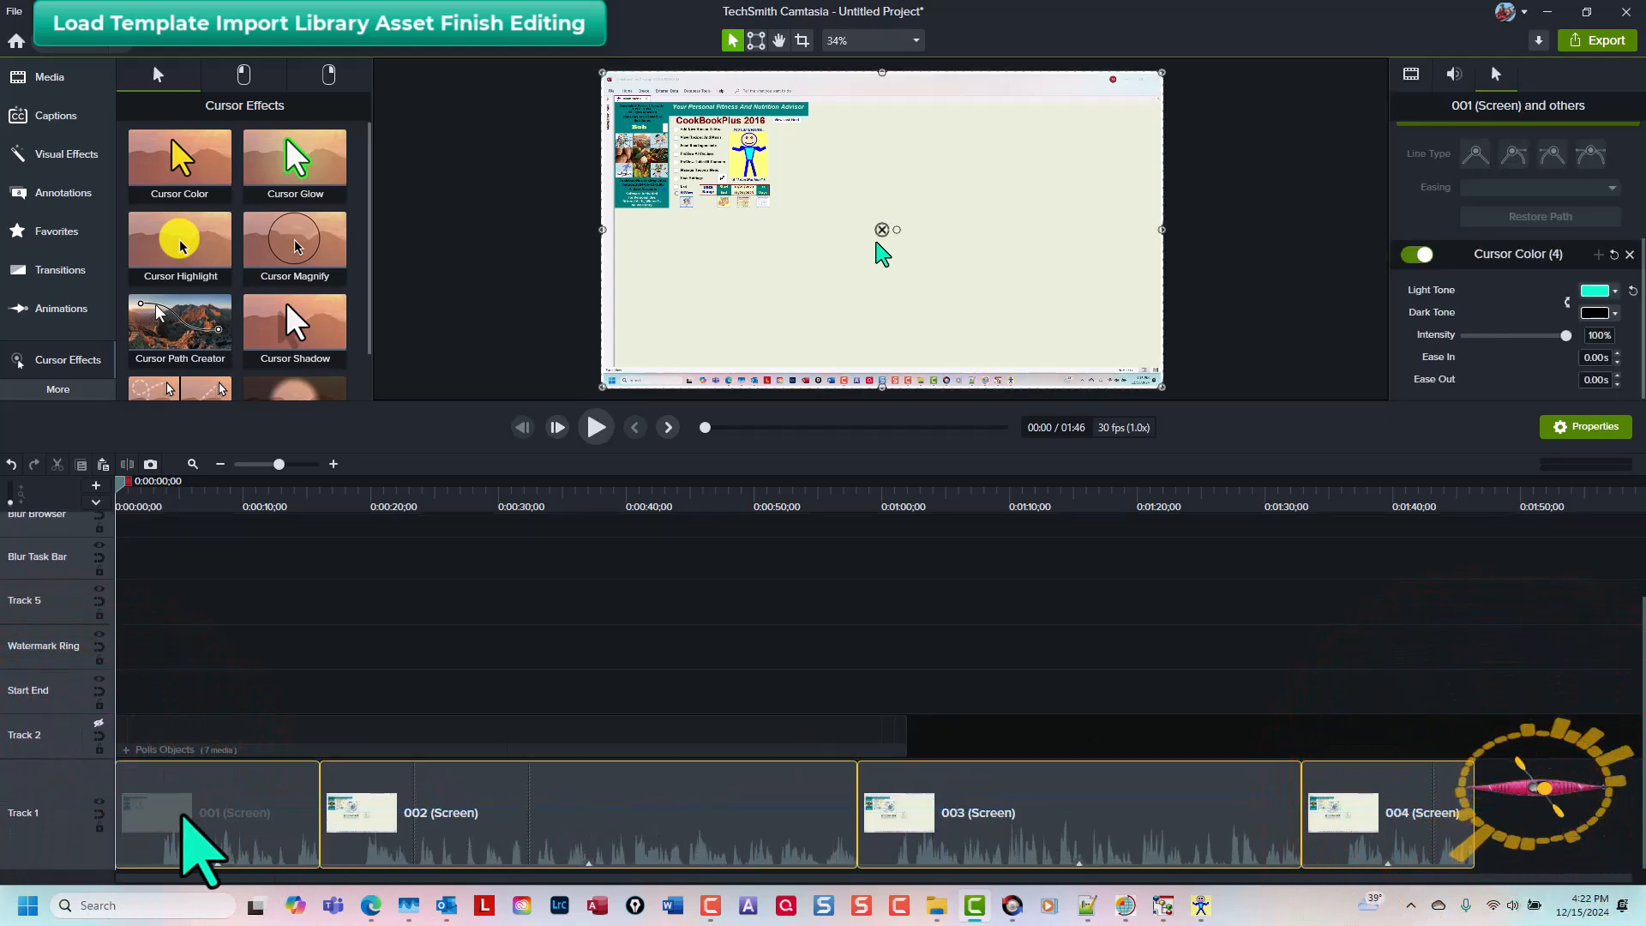
click(1453, 73)
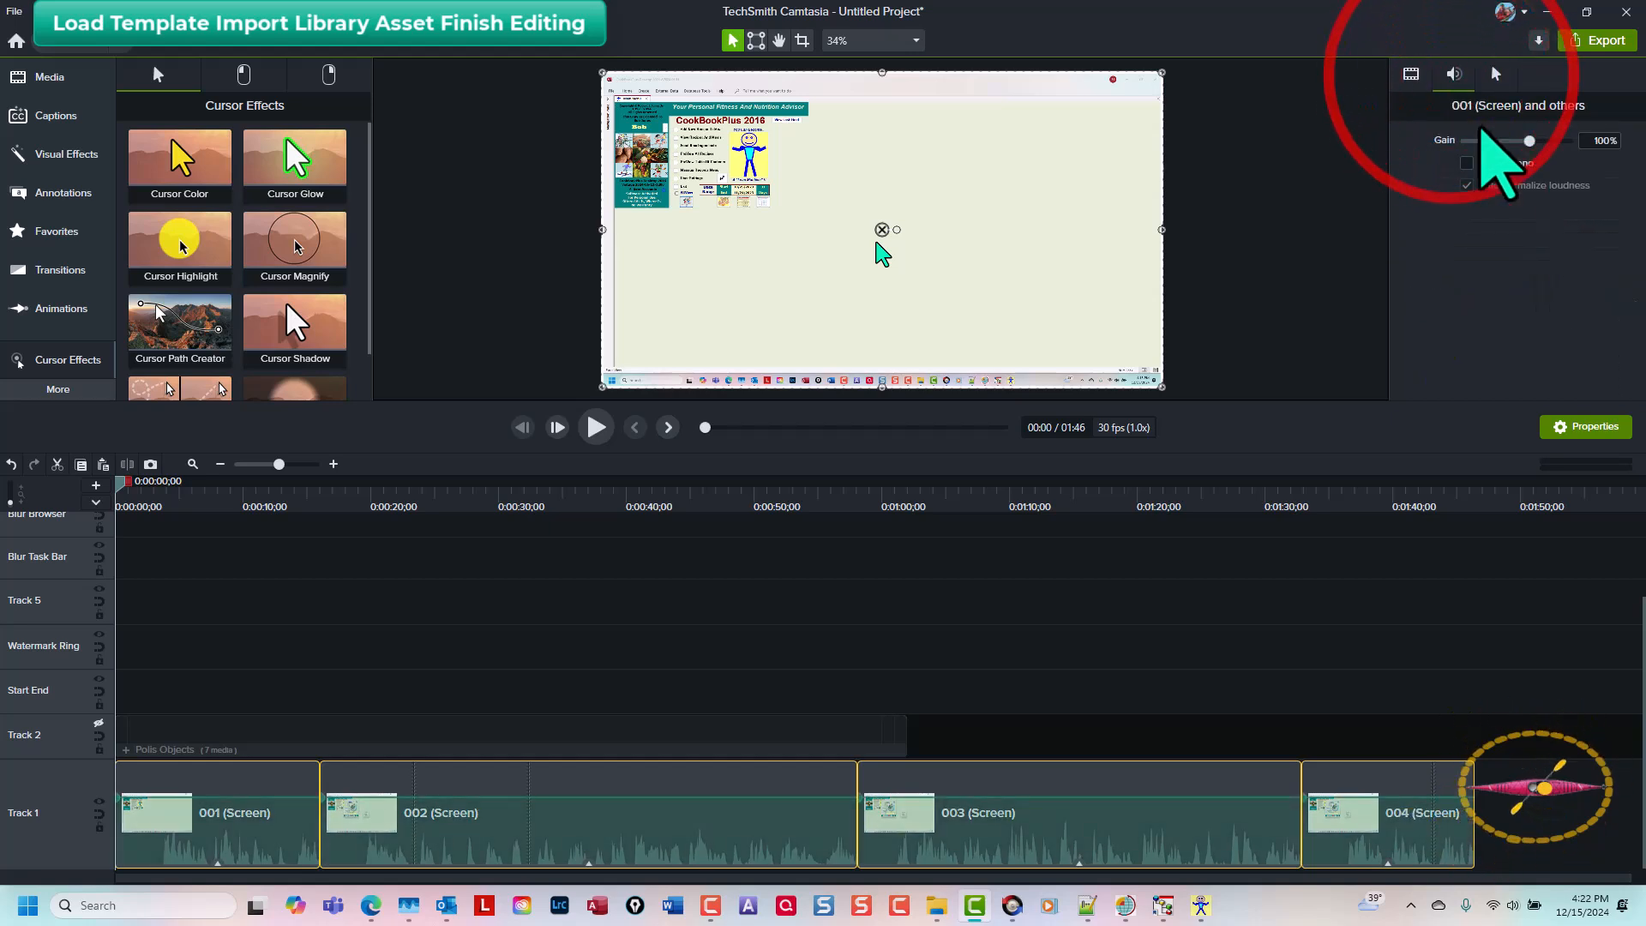
click(1594, 141)
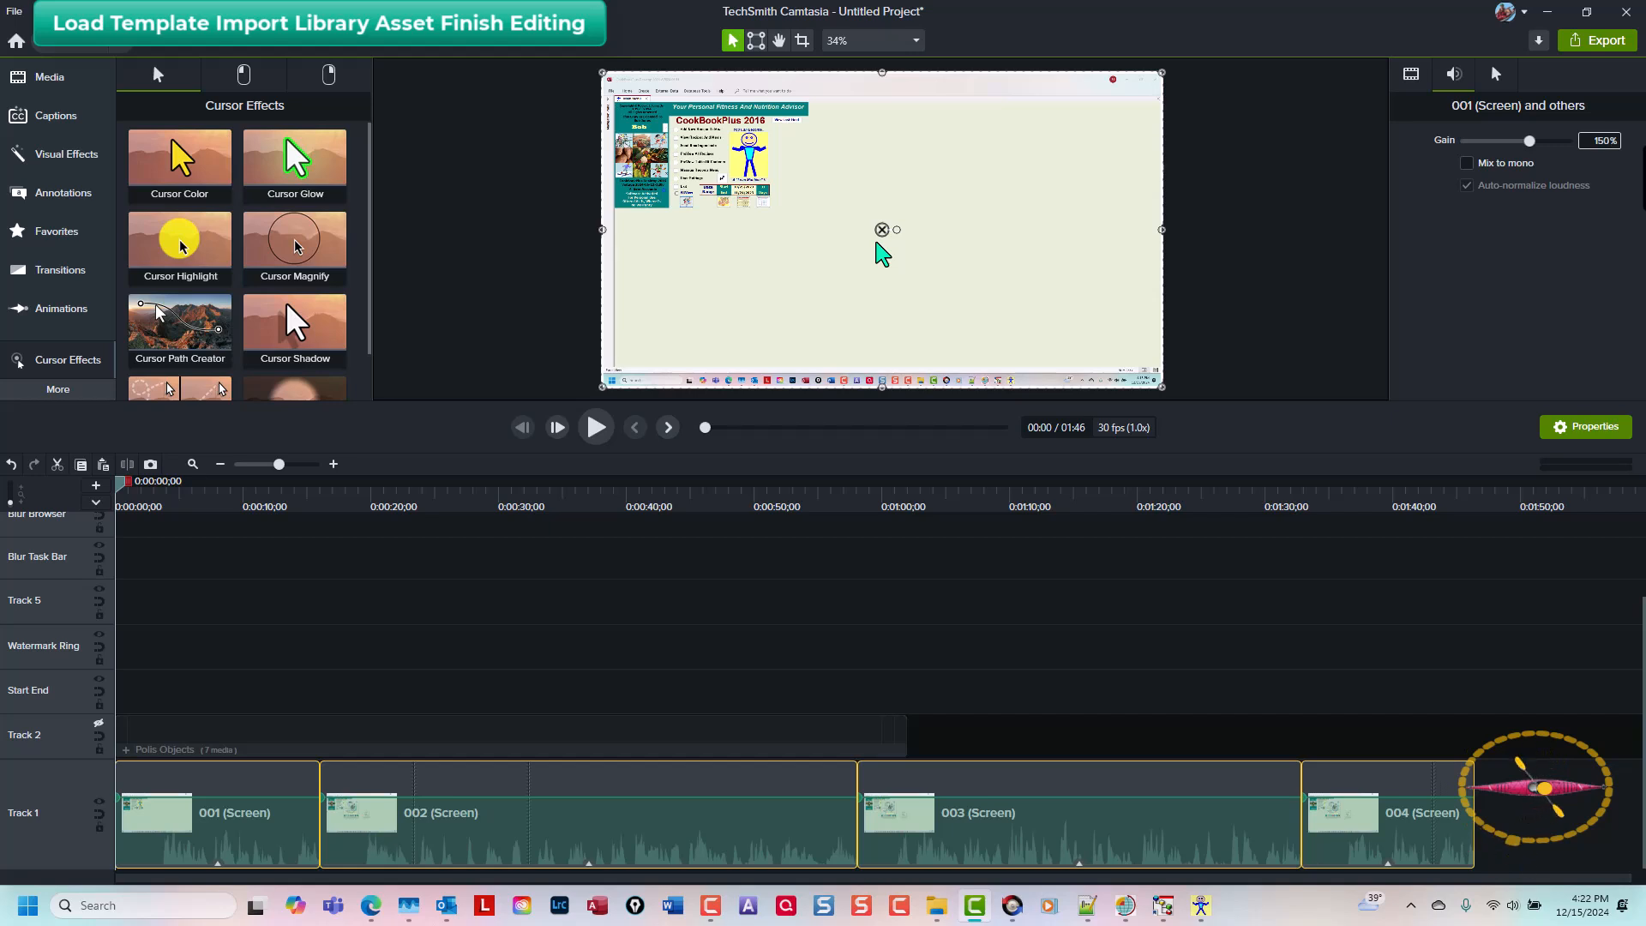
key(Tab)
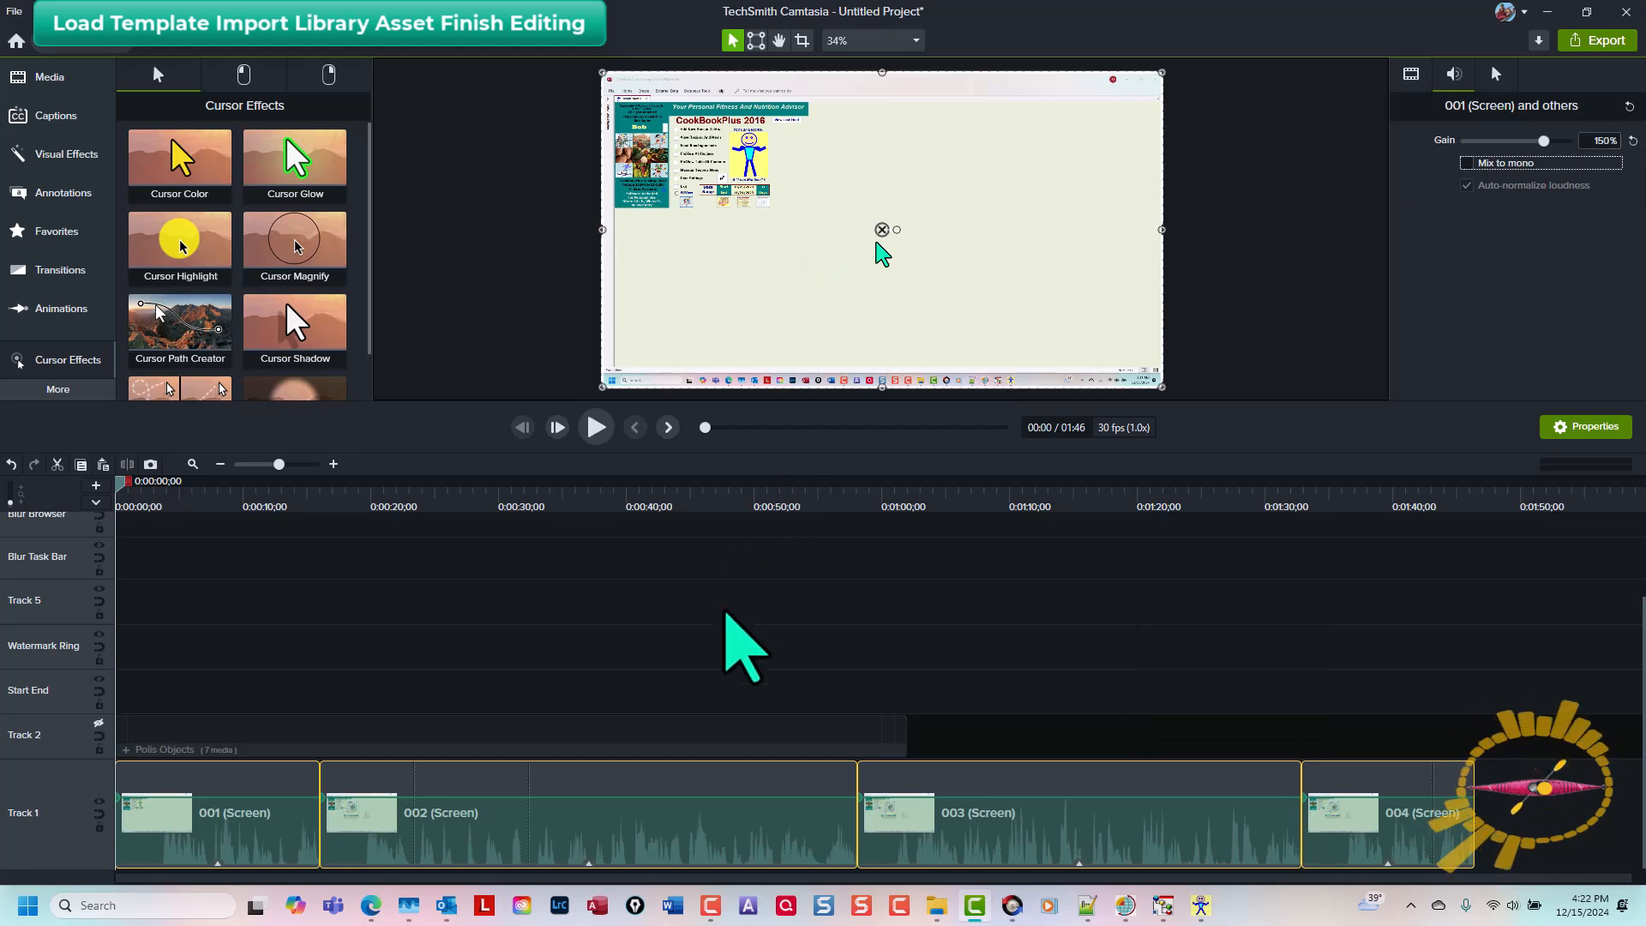
Step: Cut the range from about 0:01 to 0:03 out of the start of the first clip
key(ctrl+Home)
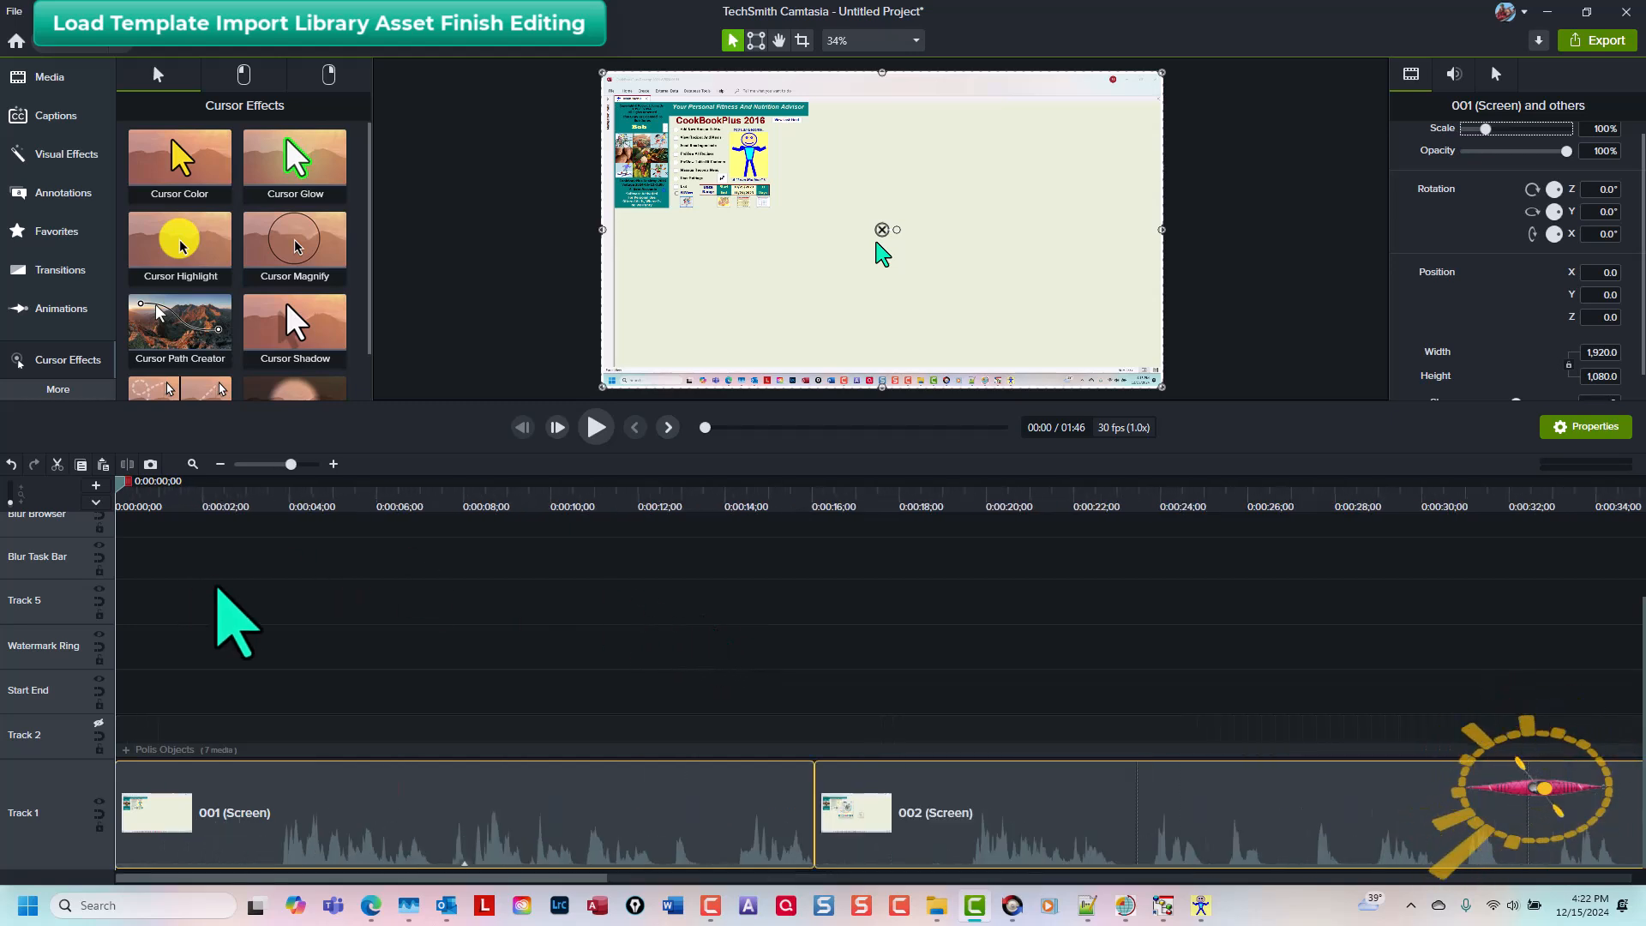
scroll(219, 613, up, 1)
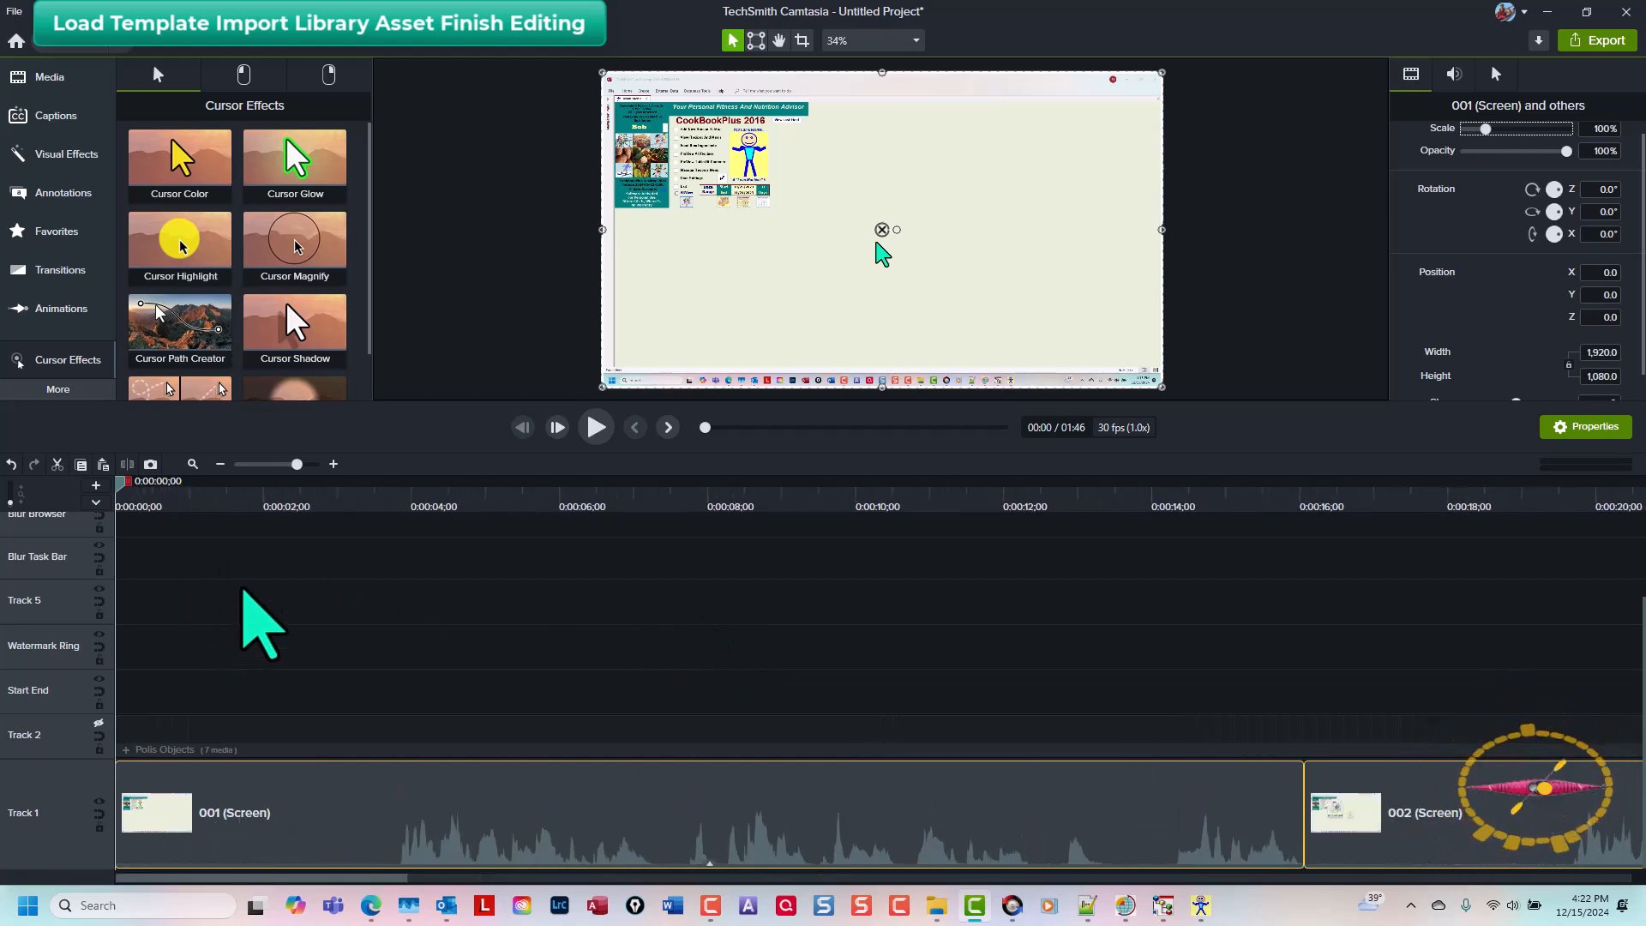
click(209, 502)
drag(222, 481, 463, 517)
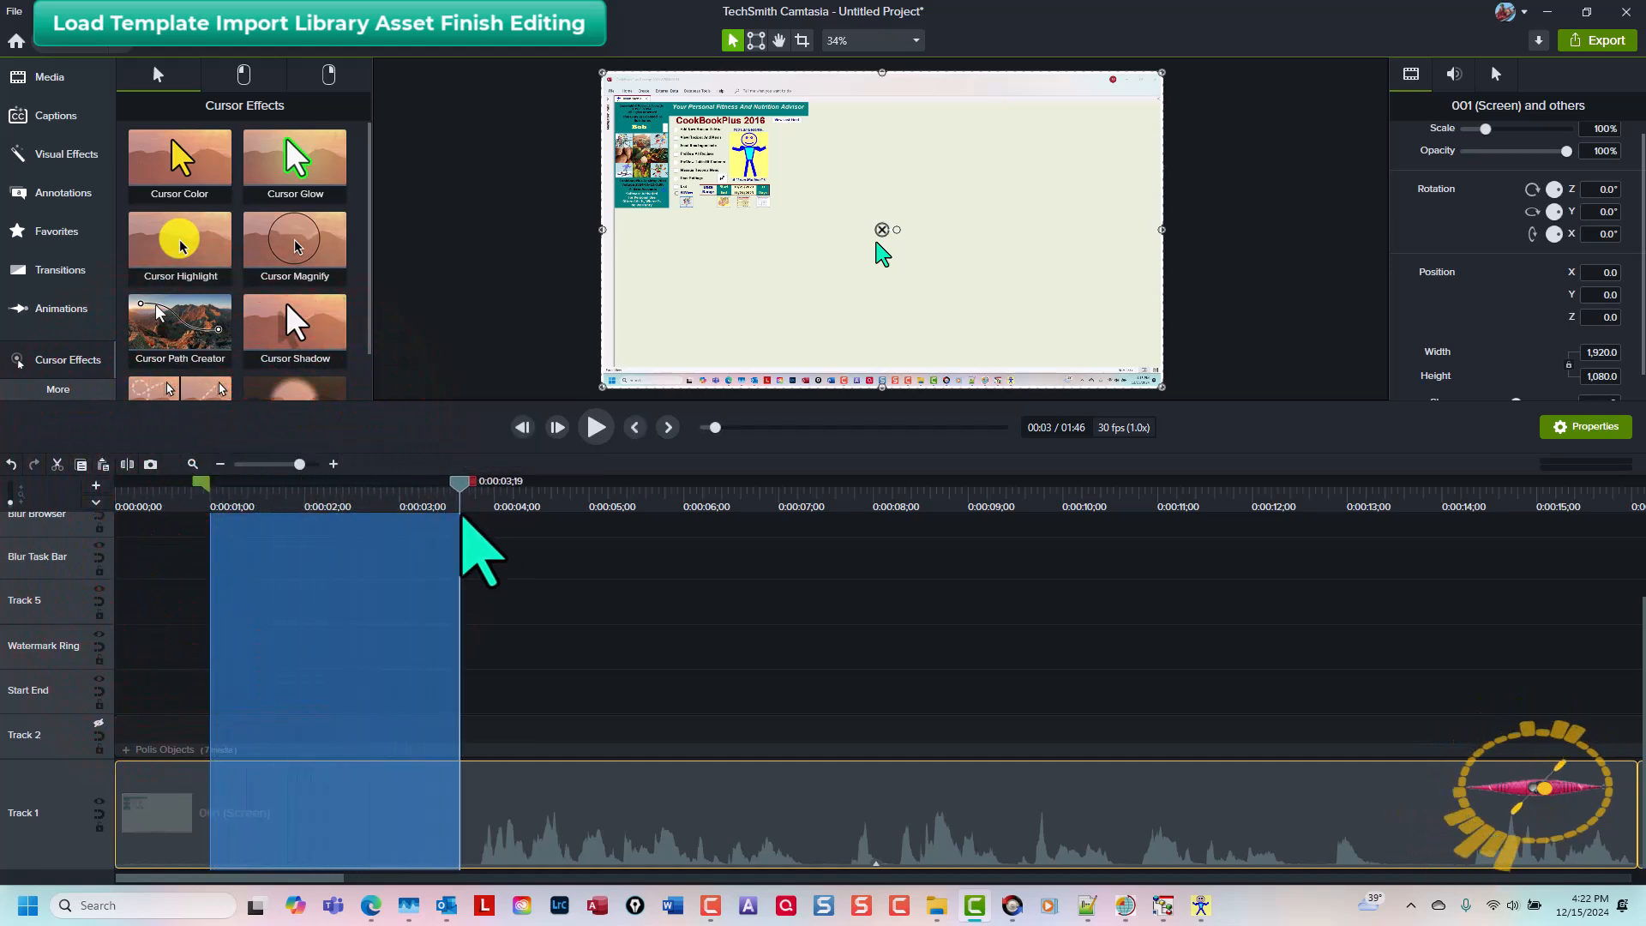
key(ctrl+x)
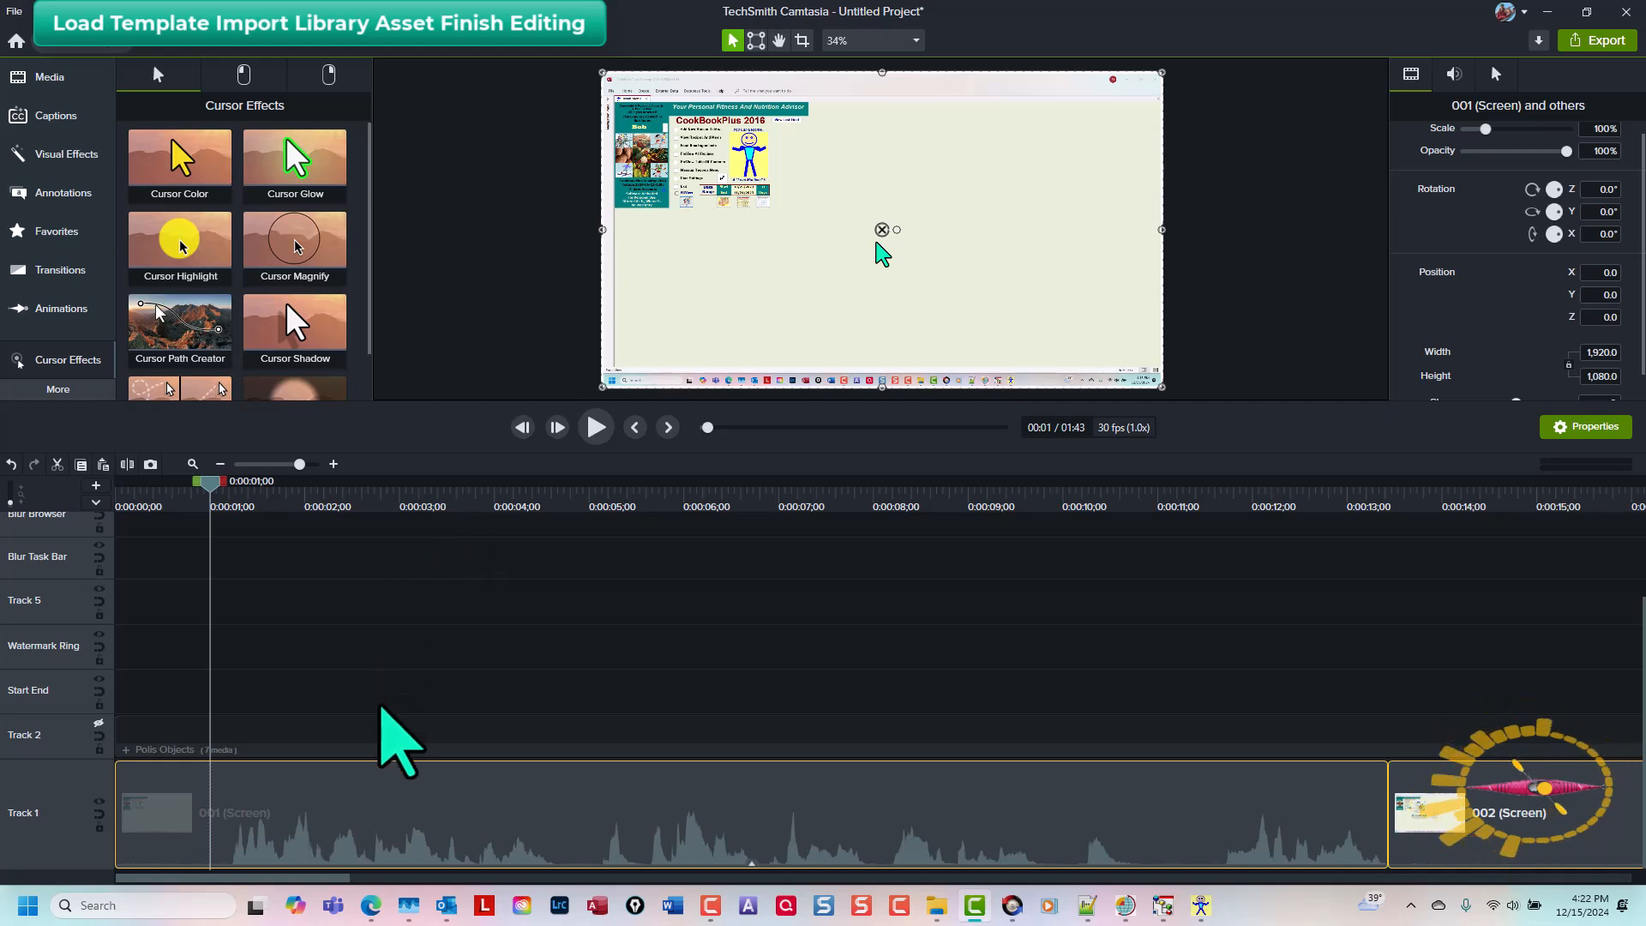
Step: Ungroup the Polls Objects group on Track 2
key(ctrl+shift+7)
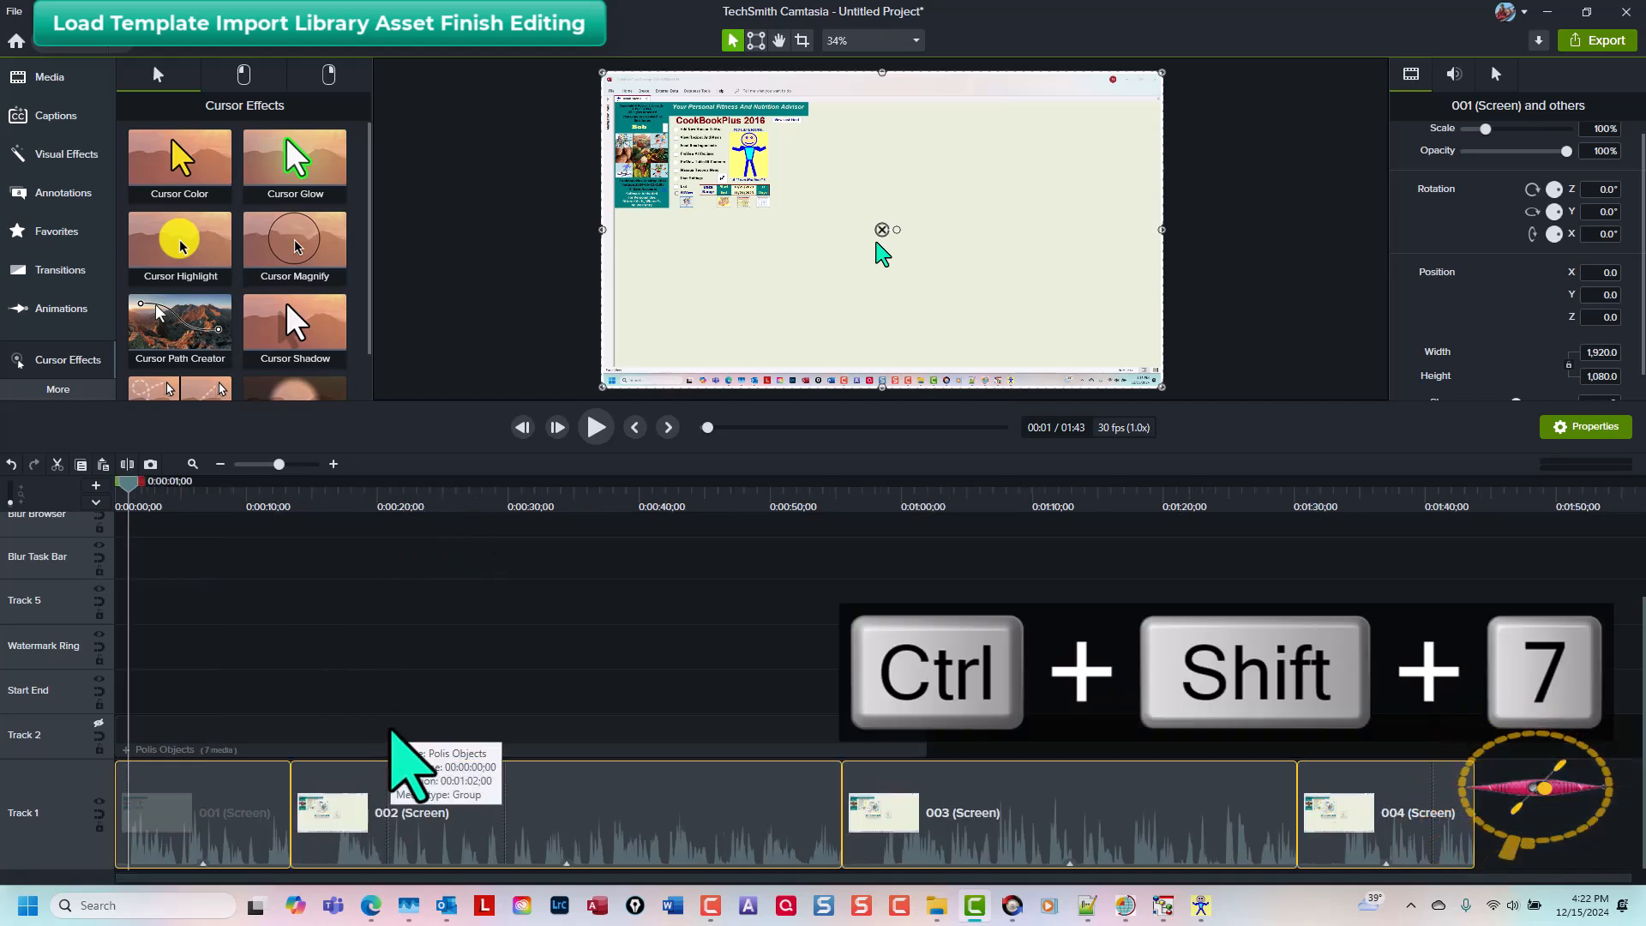
click(96, 729)
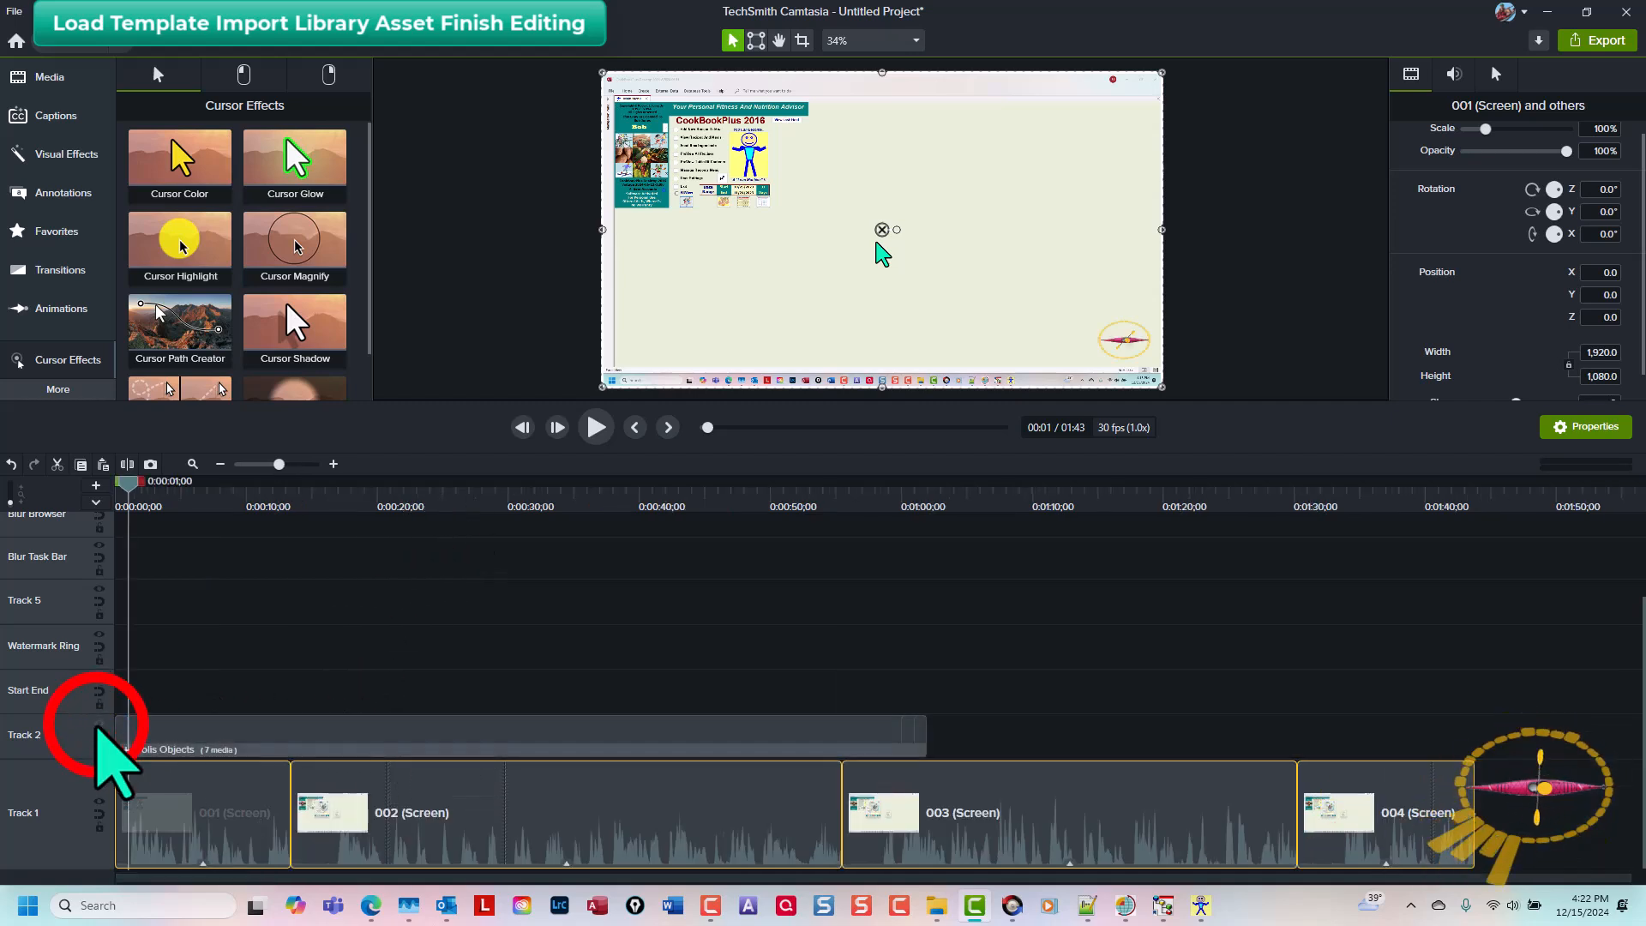
click(418, 731)
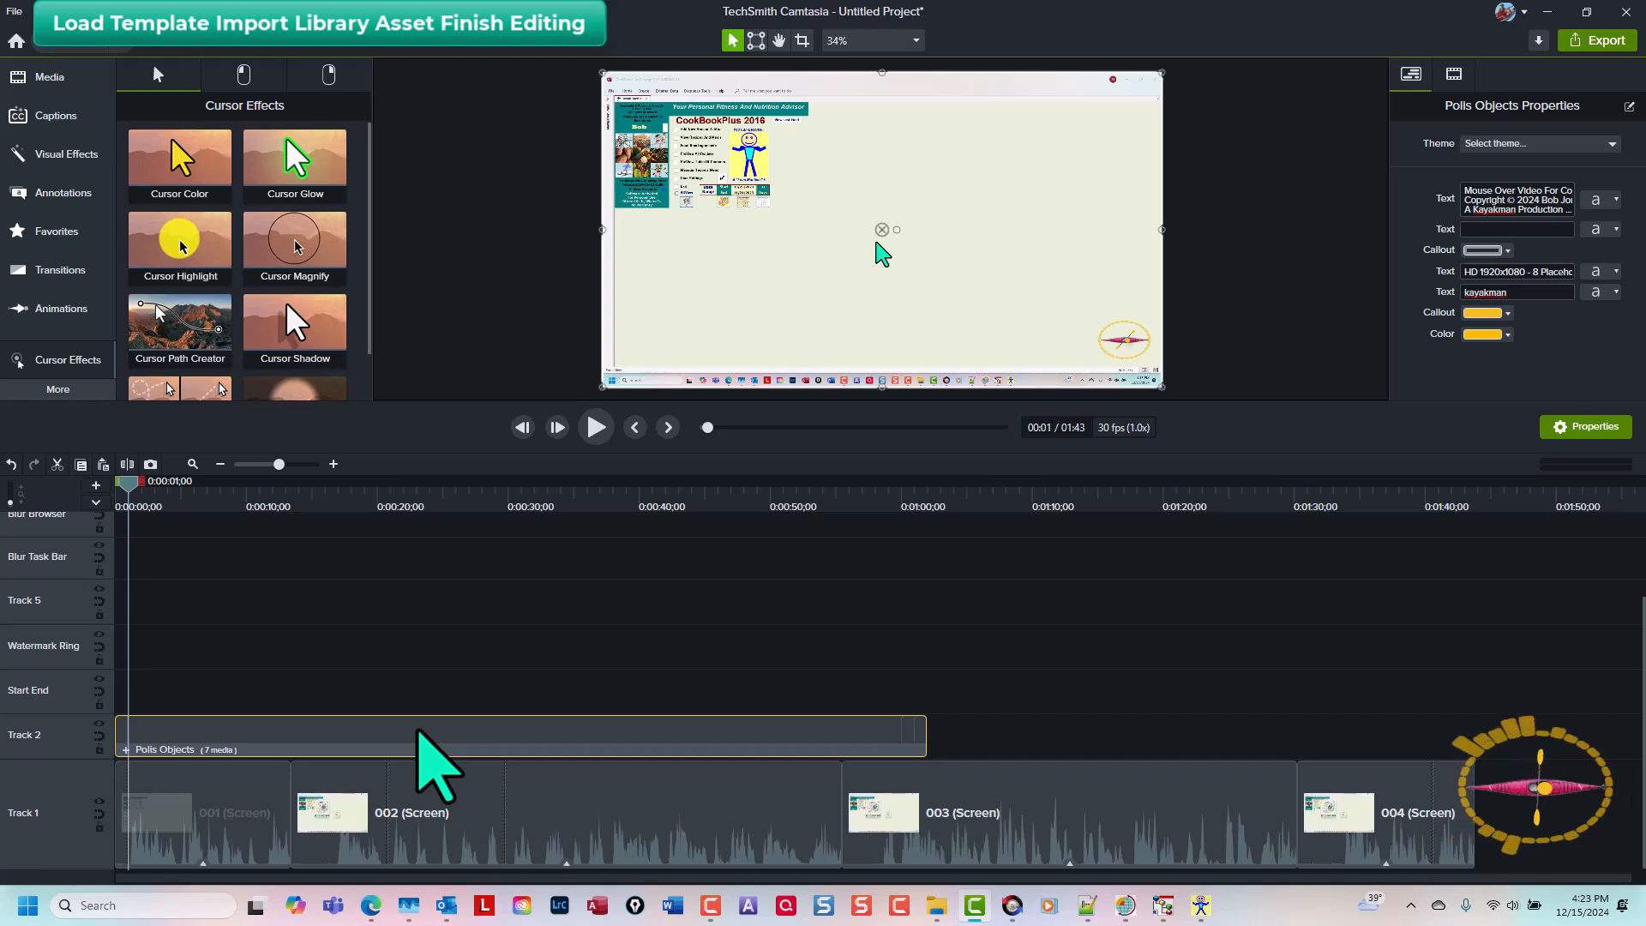
key(ctrl+u)
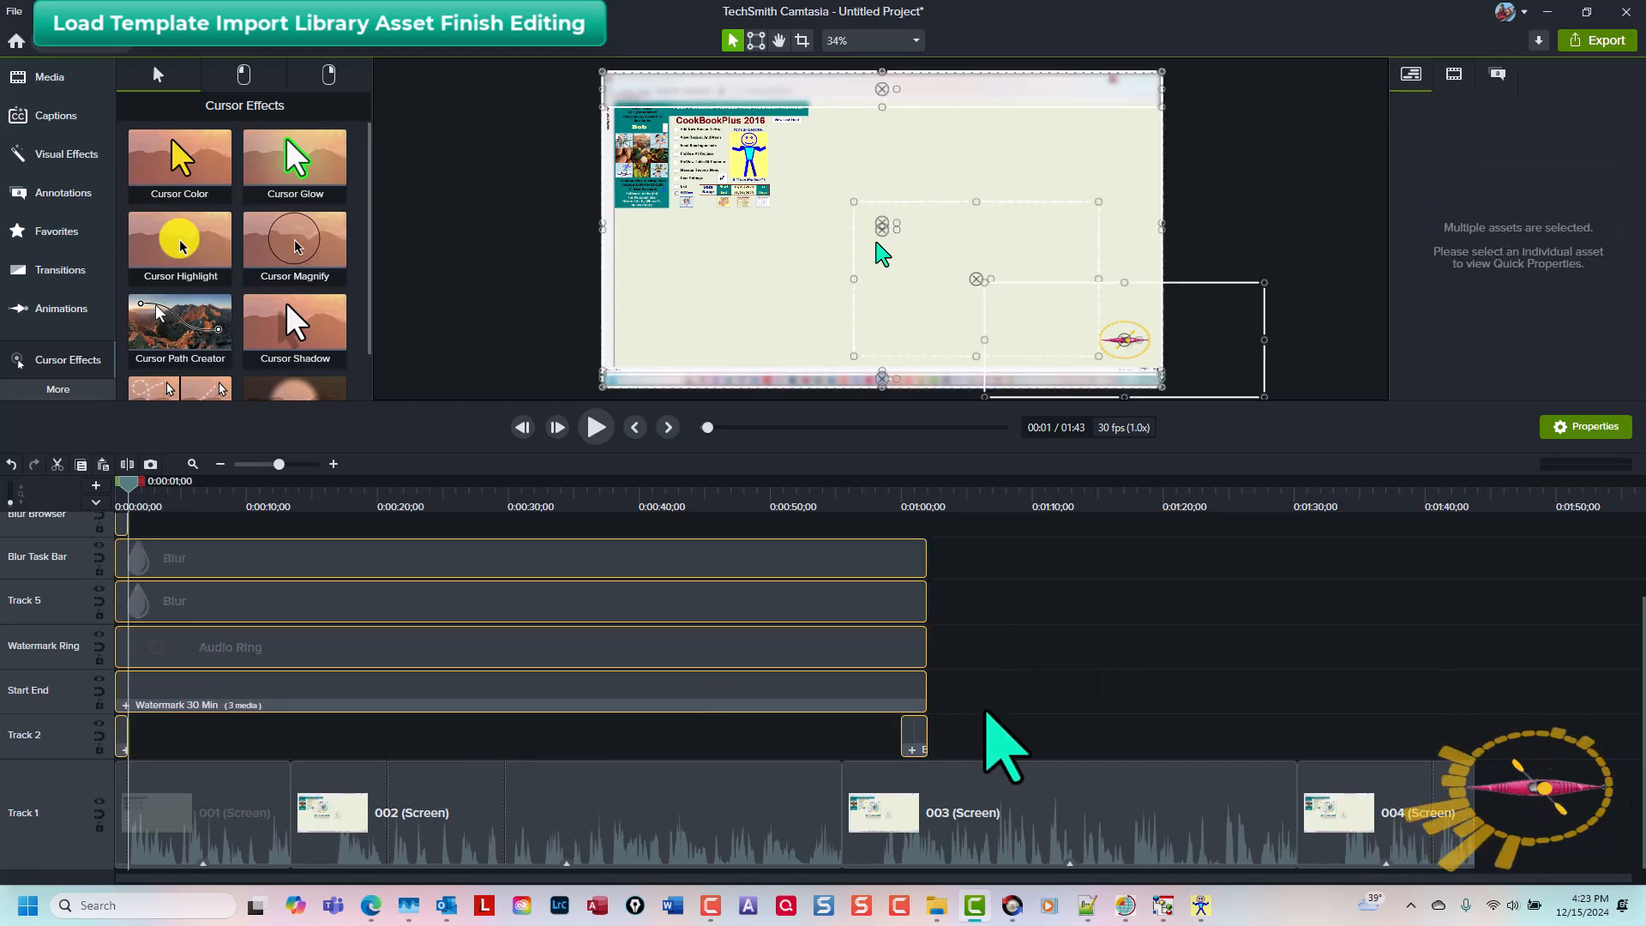
Step: Move the end group objects on Track 2 to the end of the video, about 1:40
click(994, 716)
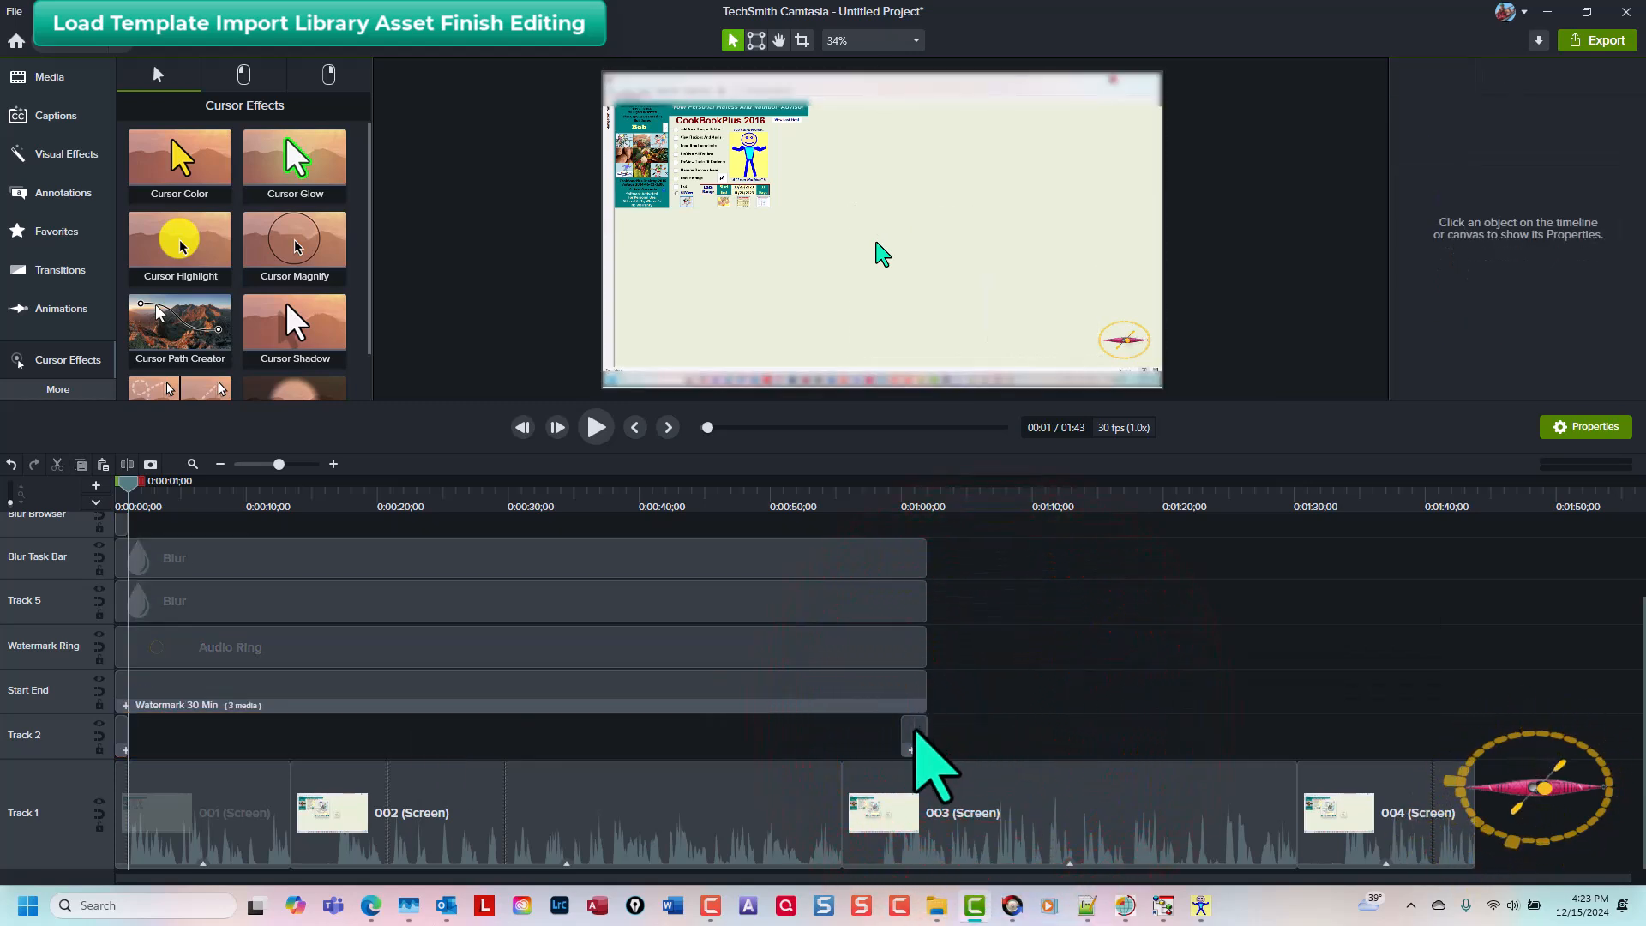
drag(914, 731, 1403, 748)
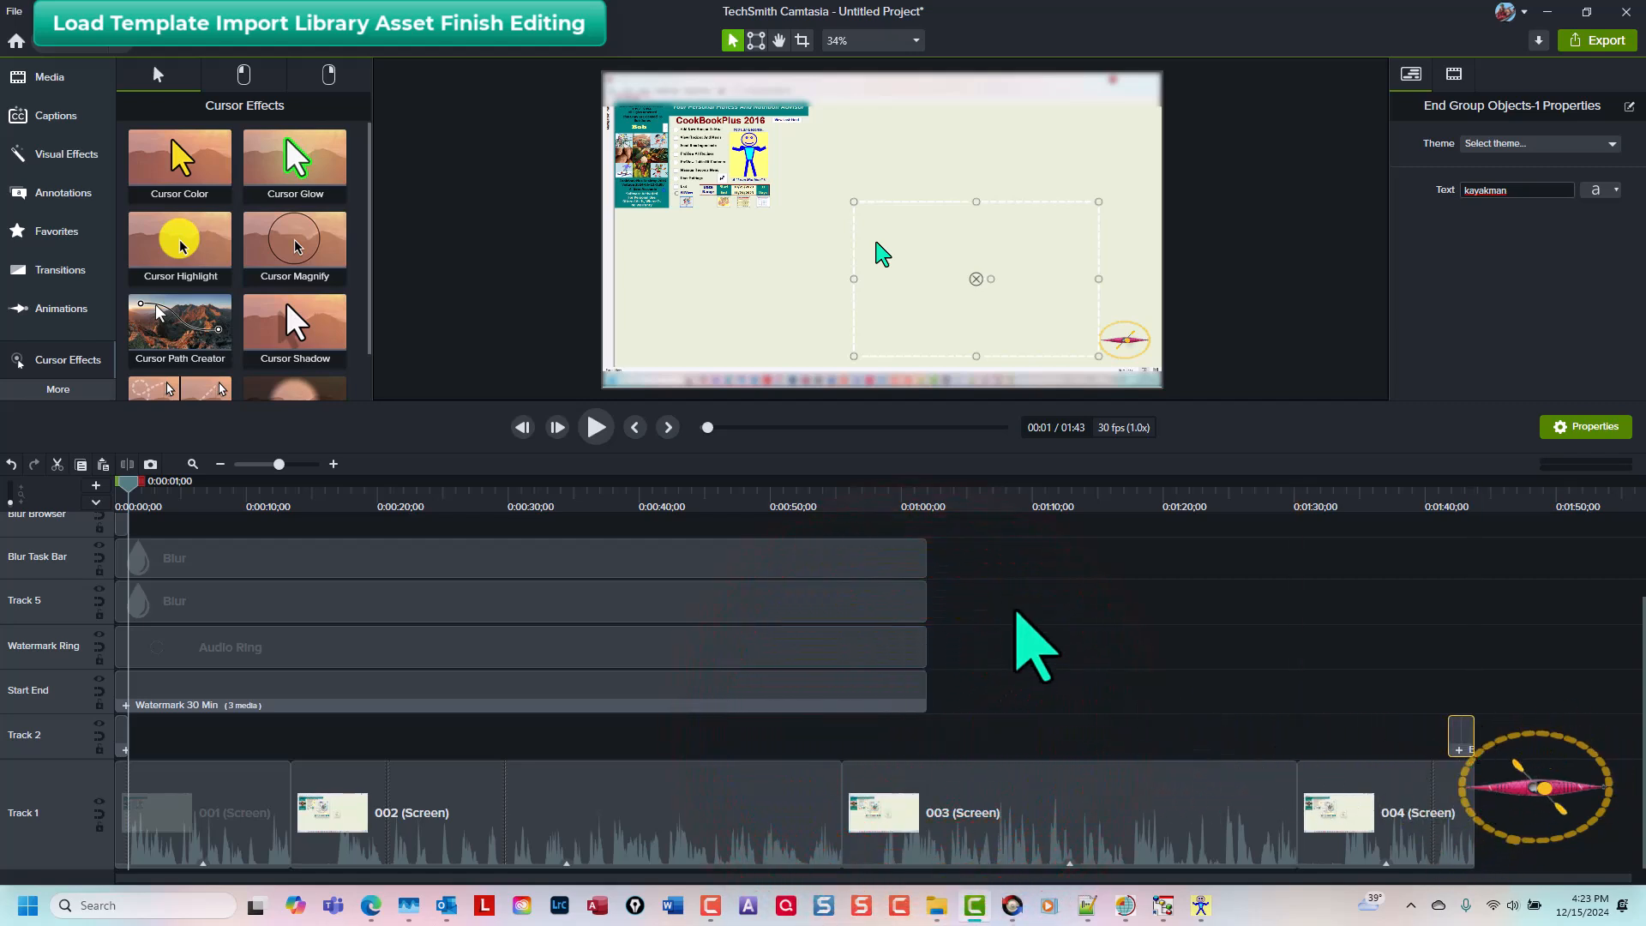
Step: Delete the blur clips on the Blur Browser, Blur Task Bar and Track 5 tracks
scroll(994, 613, up, 2)
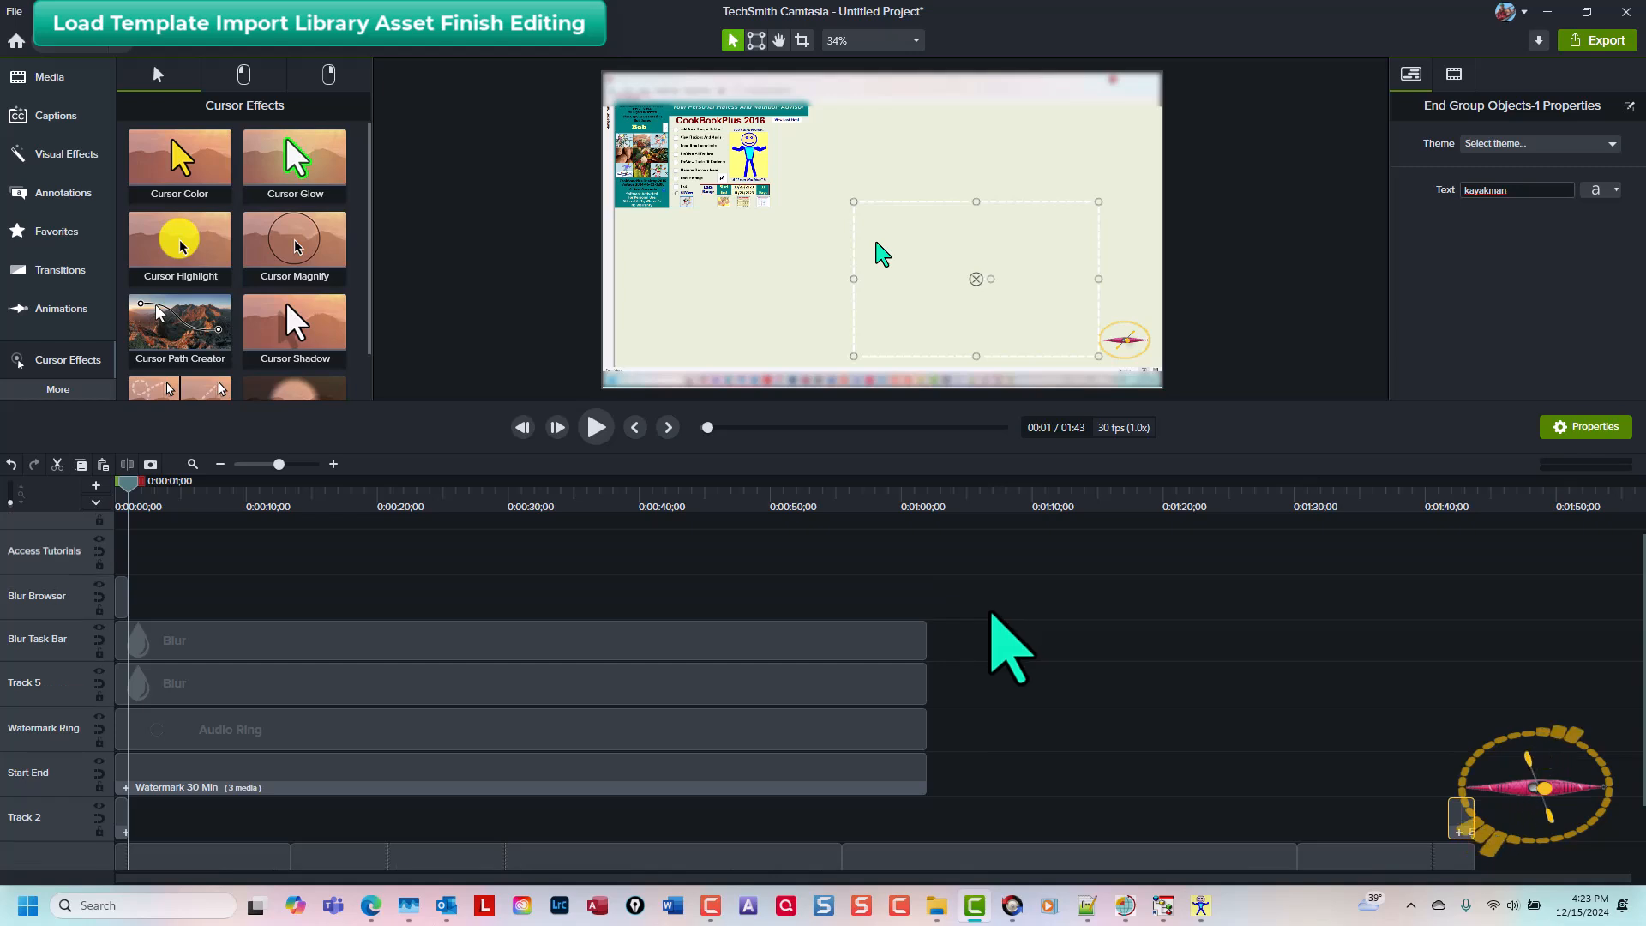
drag(957, 688, 96, 589)
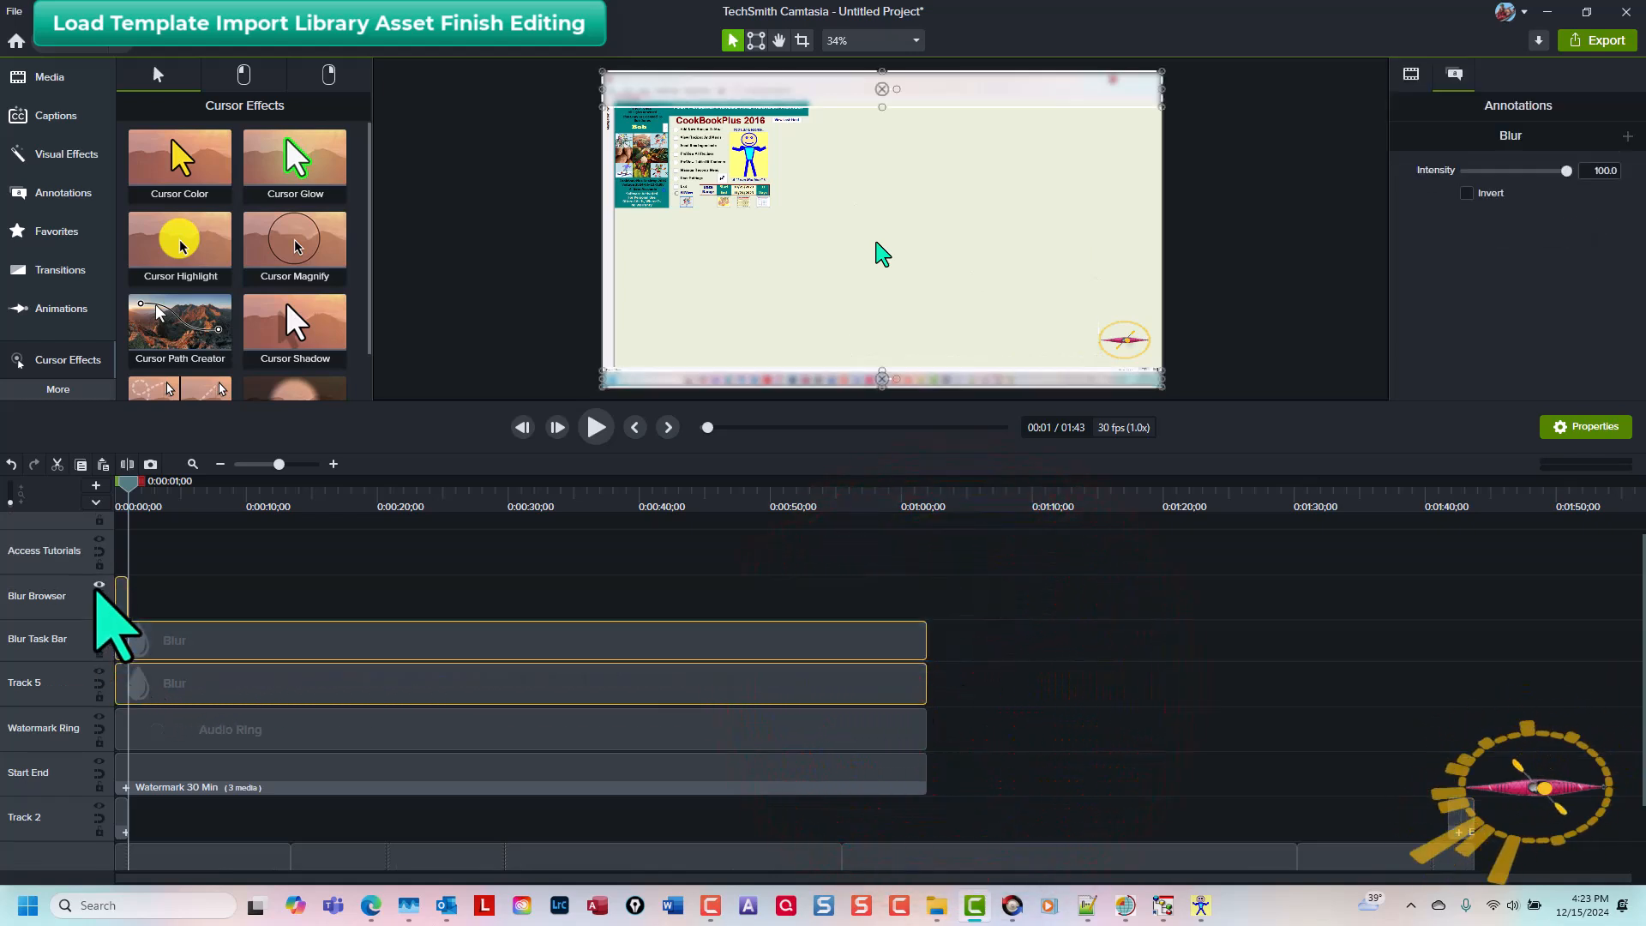
key(Delete)
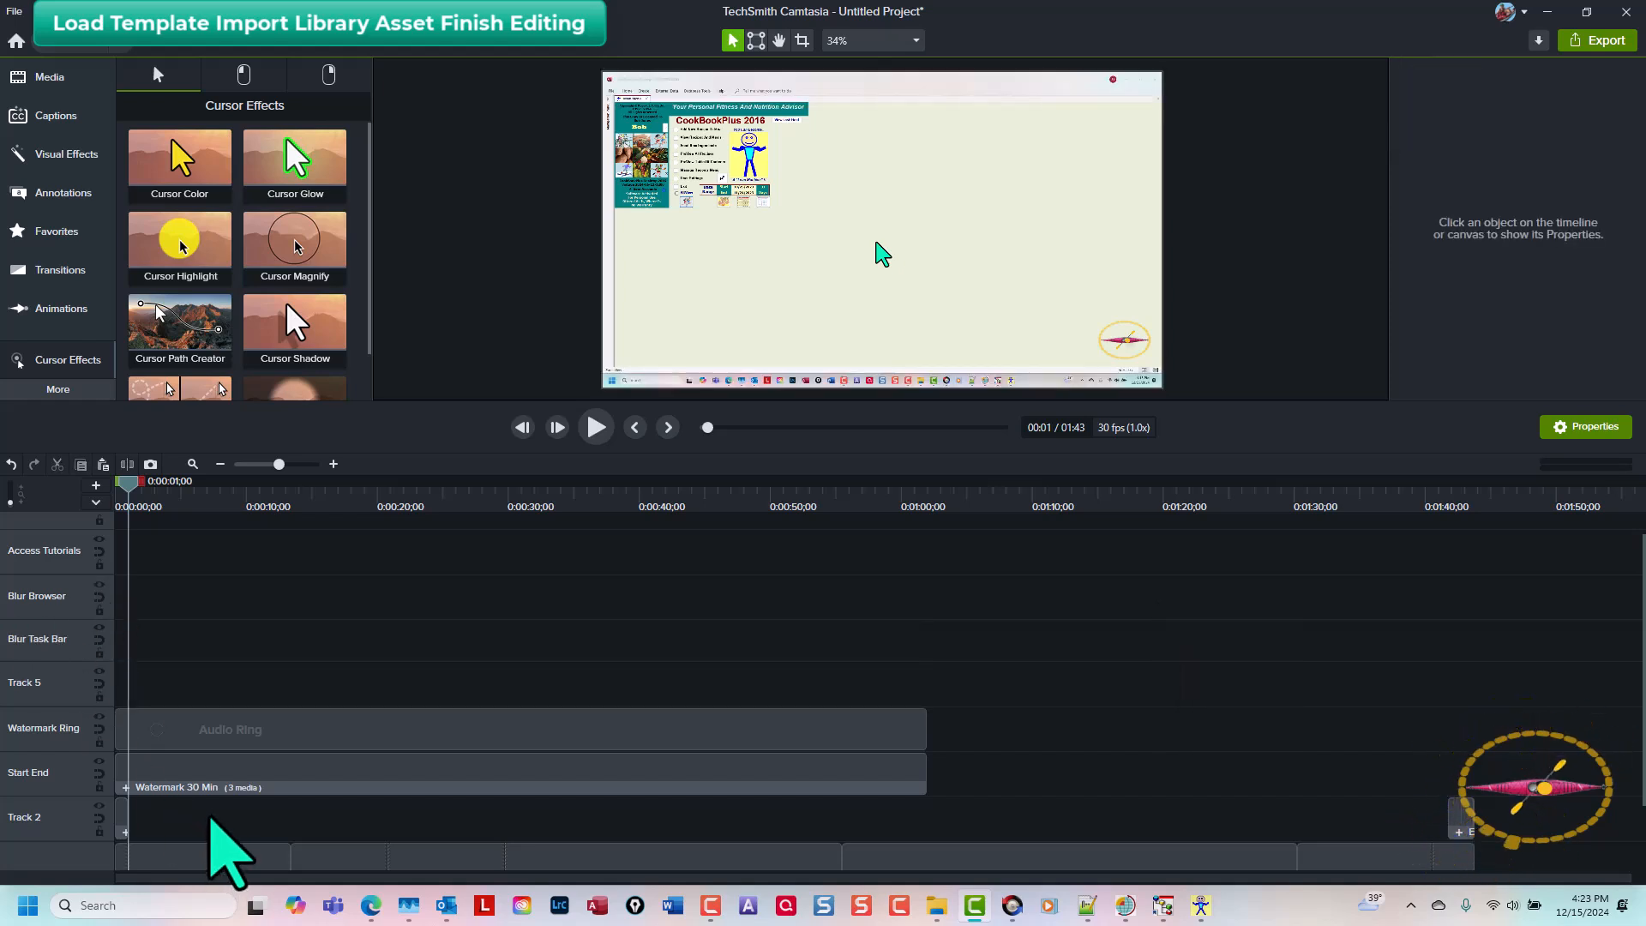
Step: Move the Audio Ring clip so it starts about 1 second in, after the Start Group
click(253, 731)
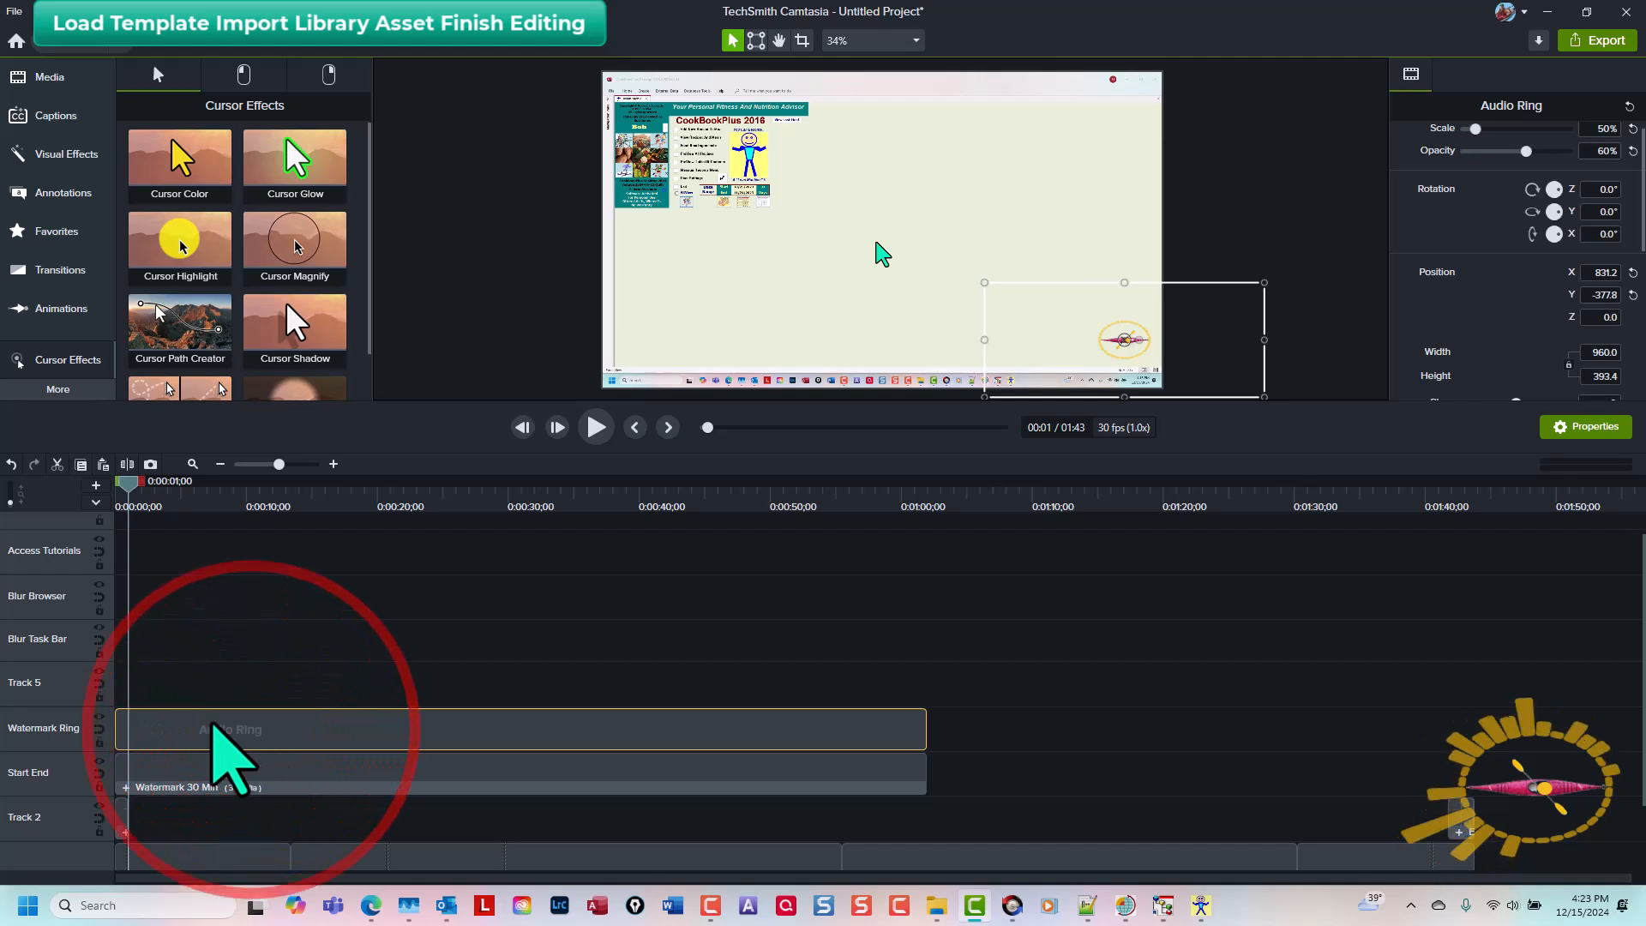
scroll(206, 694, up, 3)
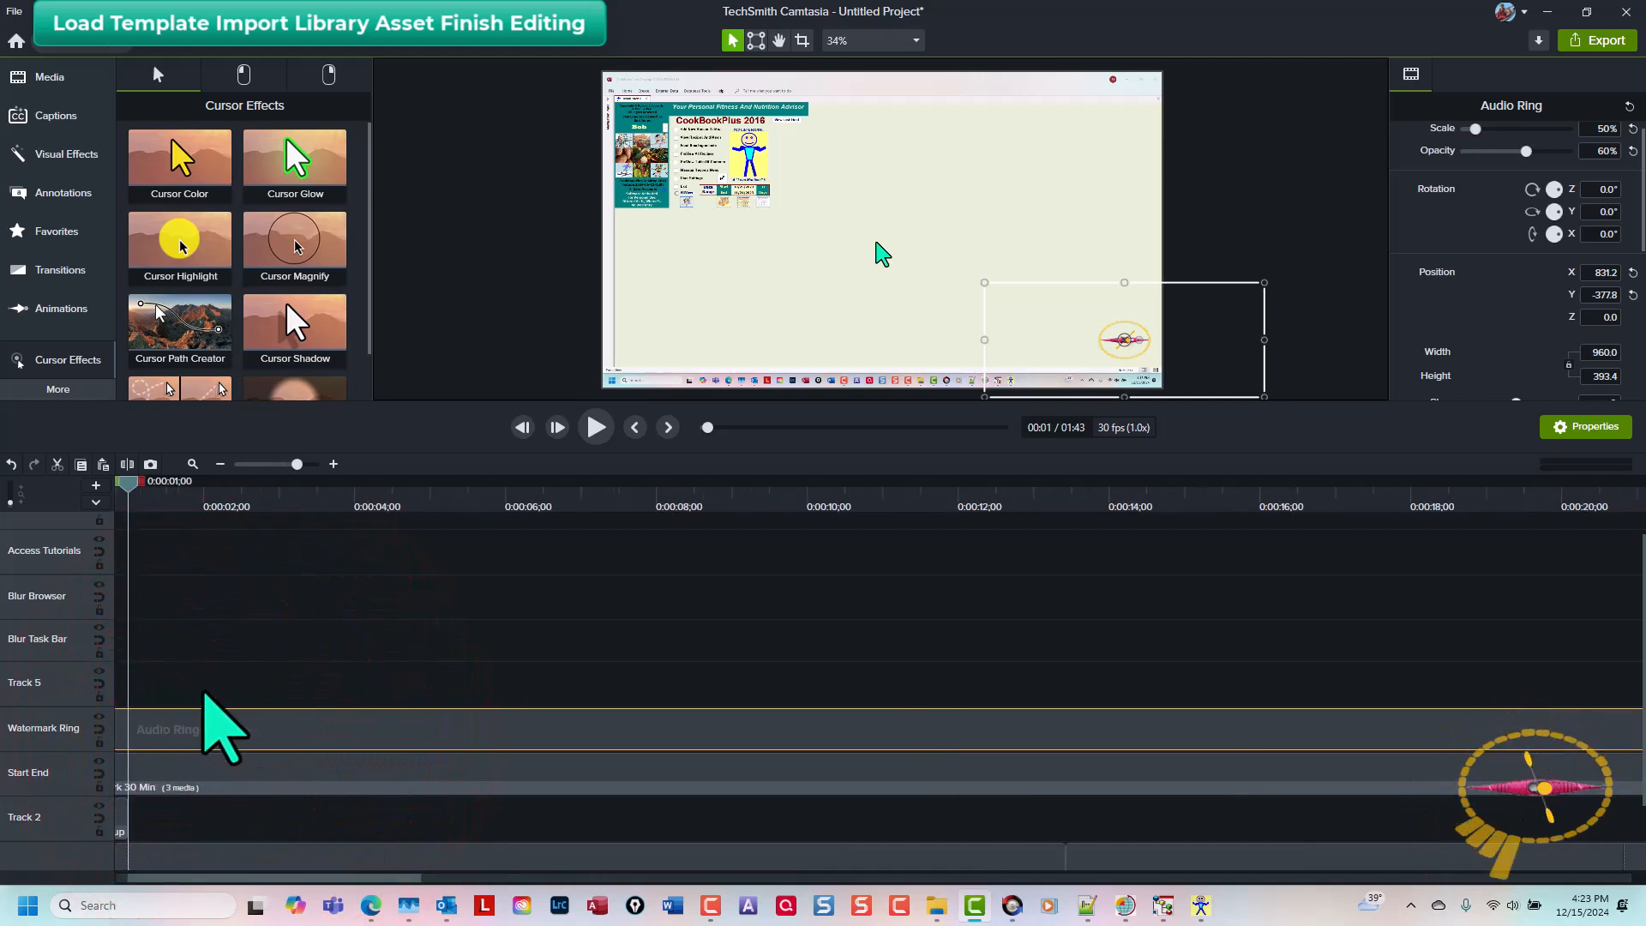
key(ctrl+Home)
key(ctrl+shift+9)
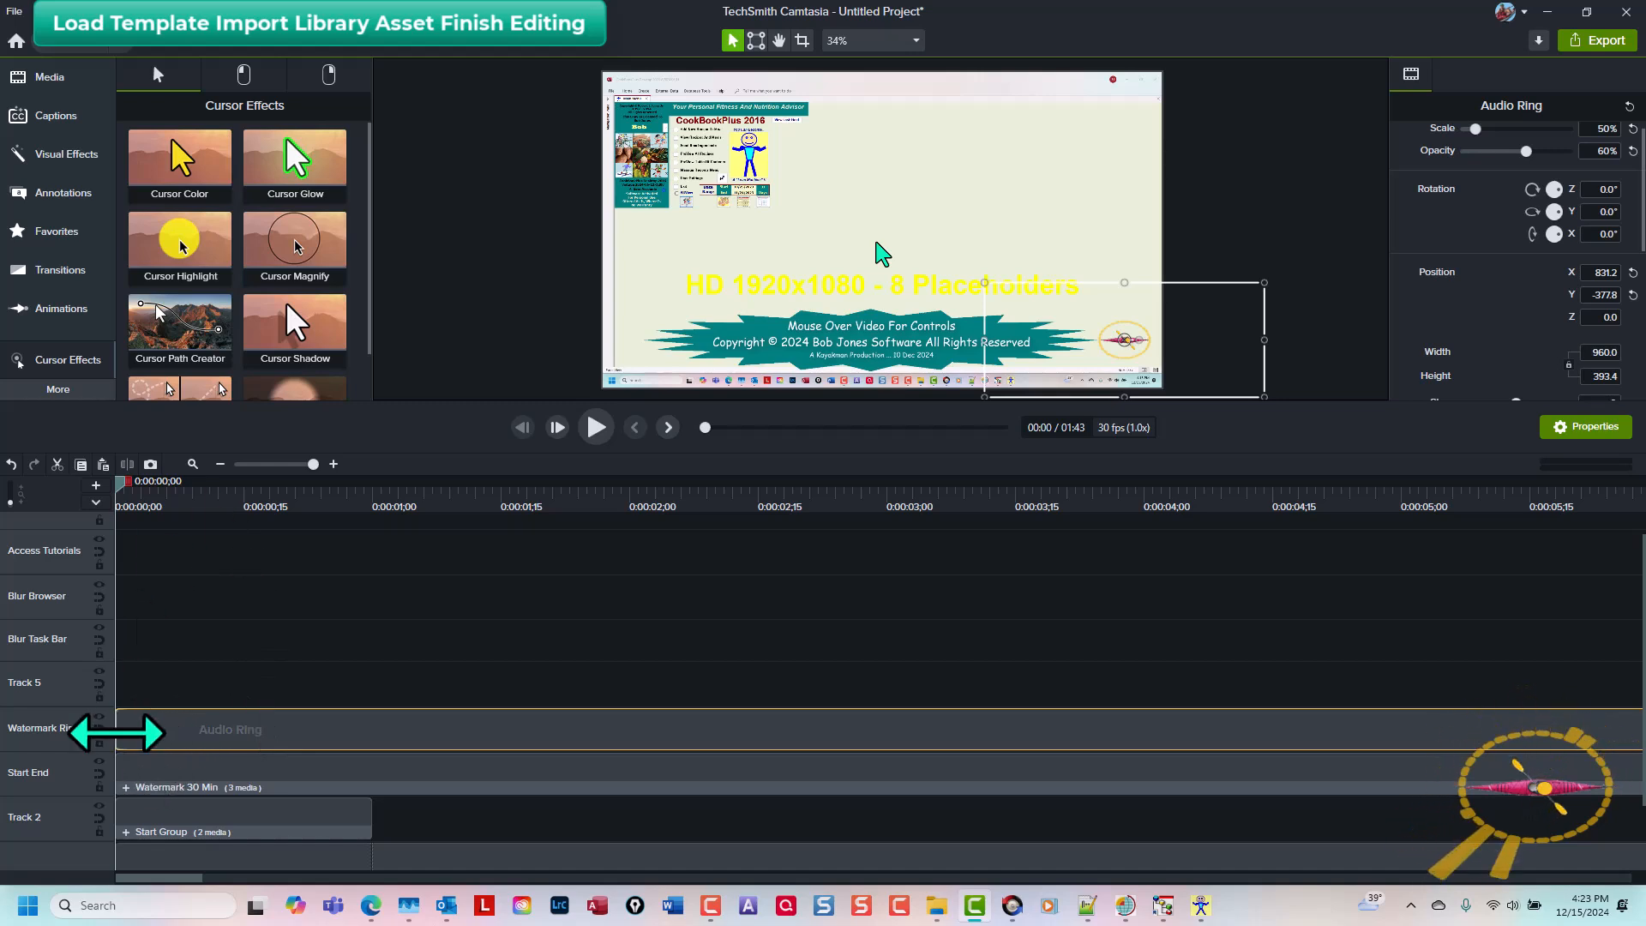
drag(117, 733, 370, 734)
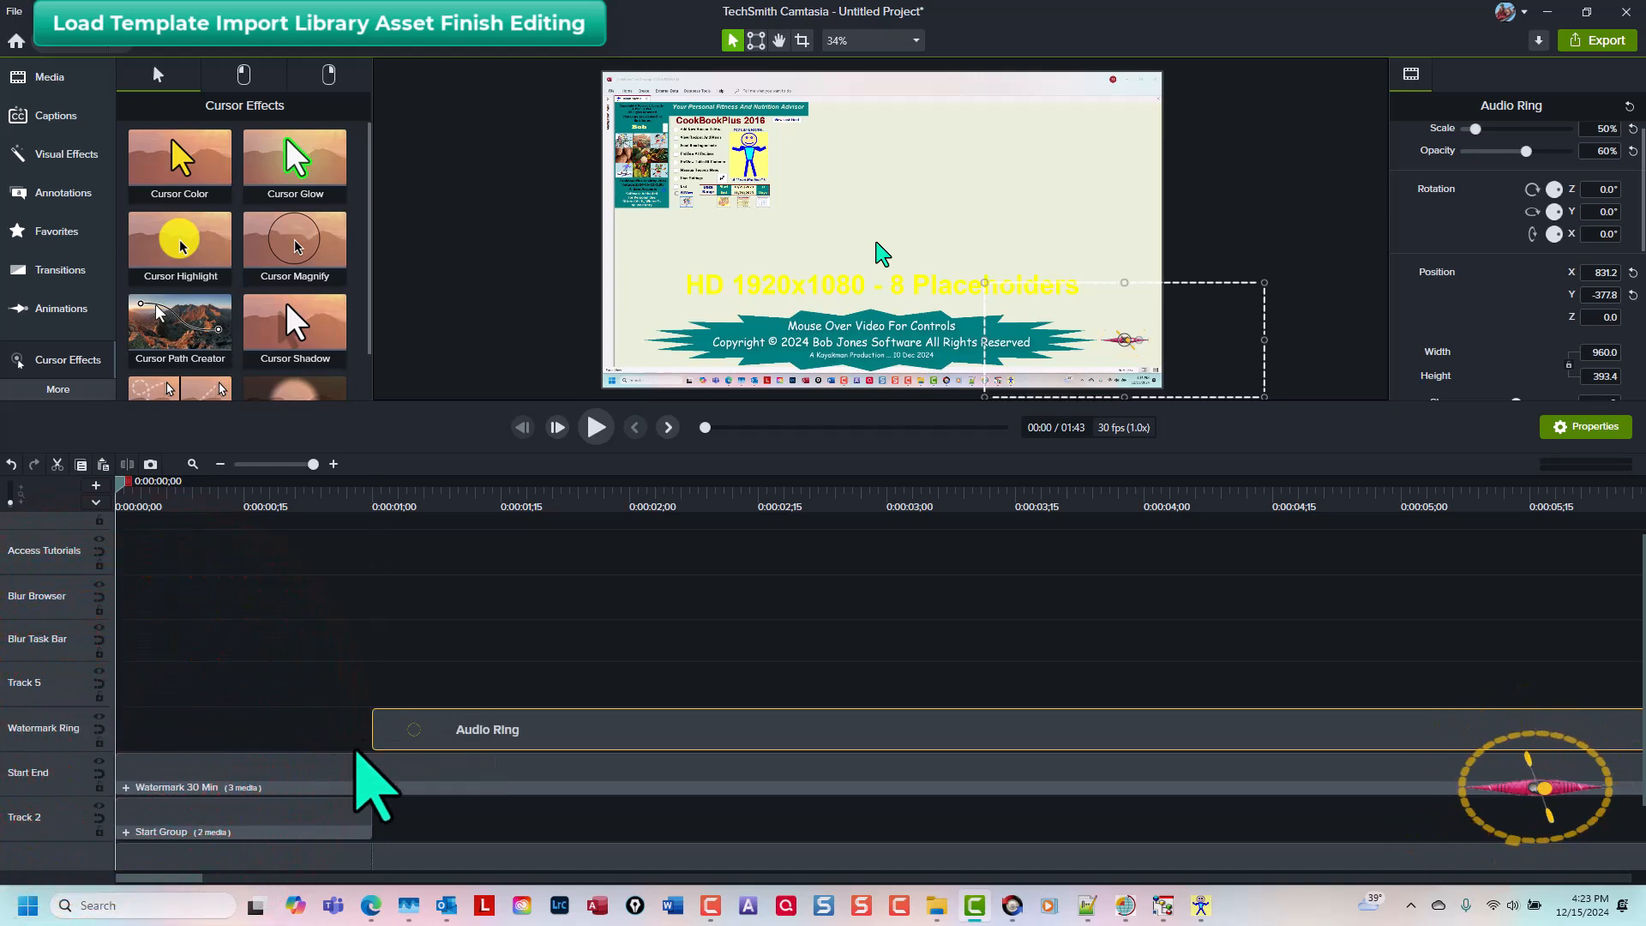
Step: Inside the Start Group's Teal Stamp, change the caption's date to 15 Dec 2024
click(297, 818)
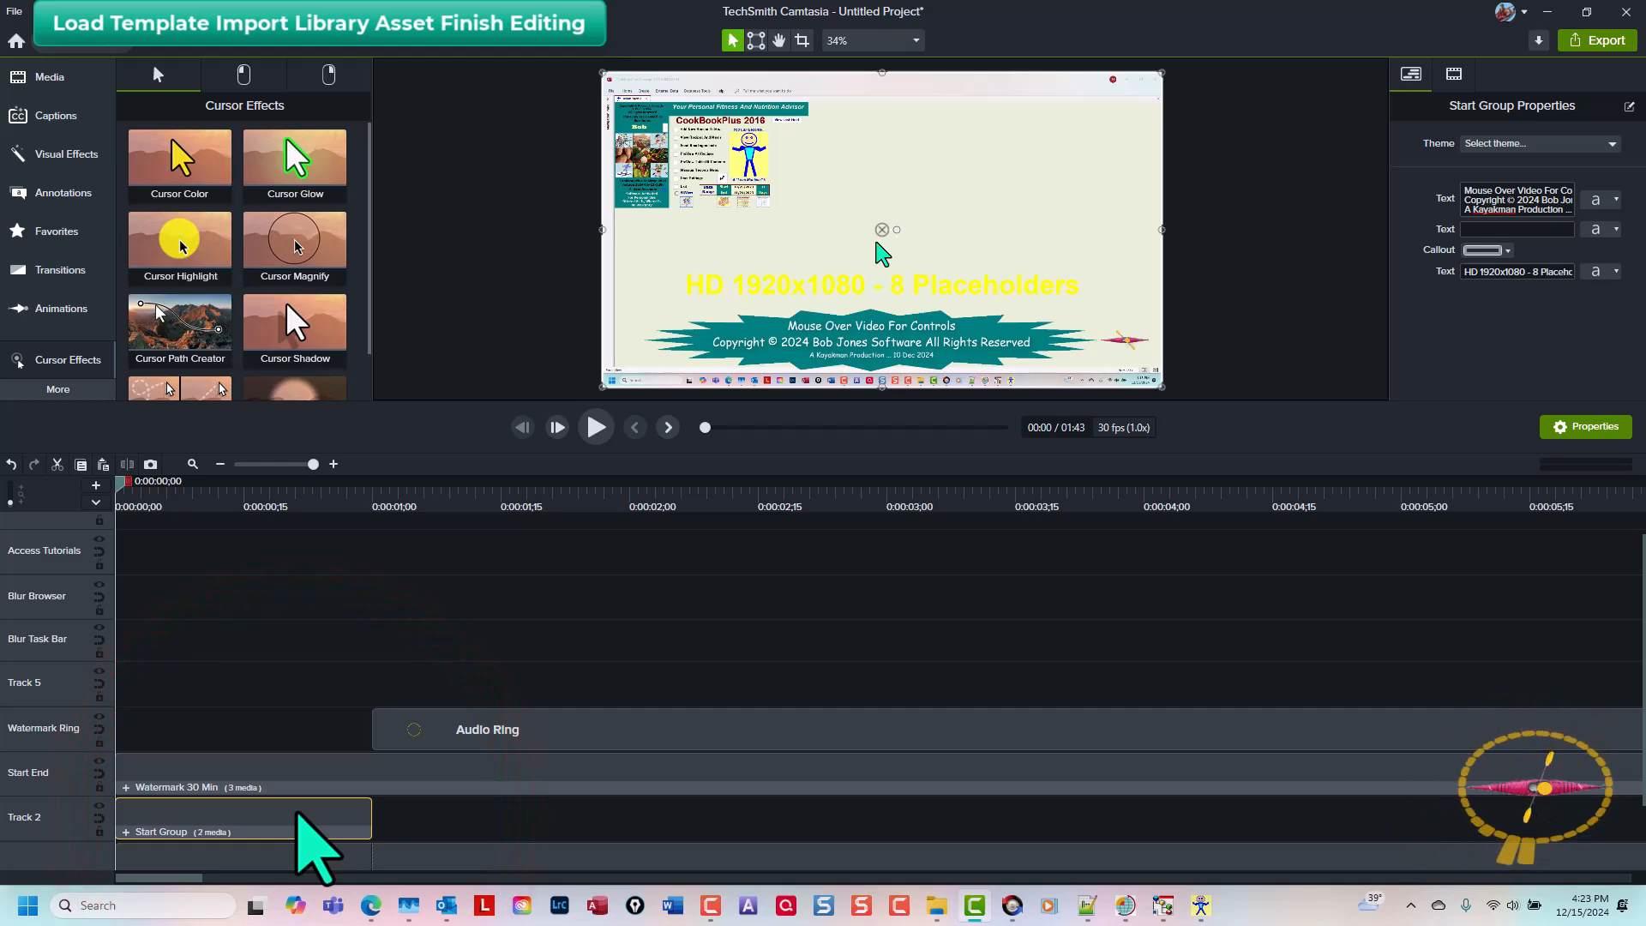
key(ctrl+shift+g)
click(182, 848)
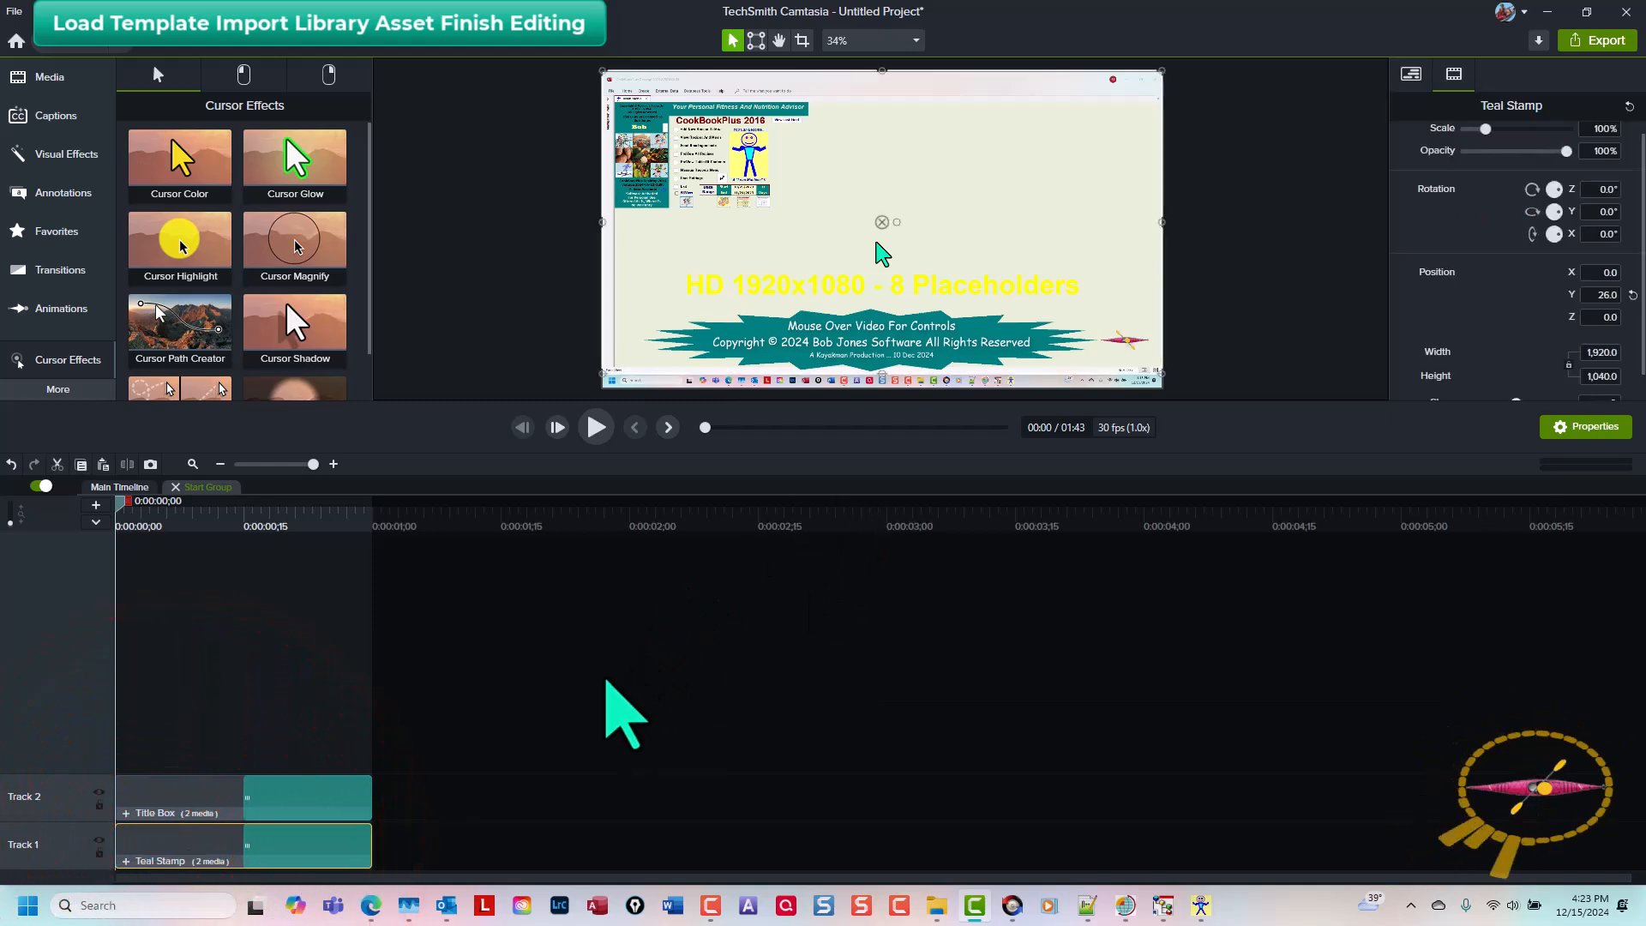
key(ctrl+shift+g)
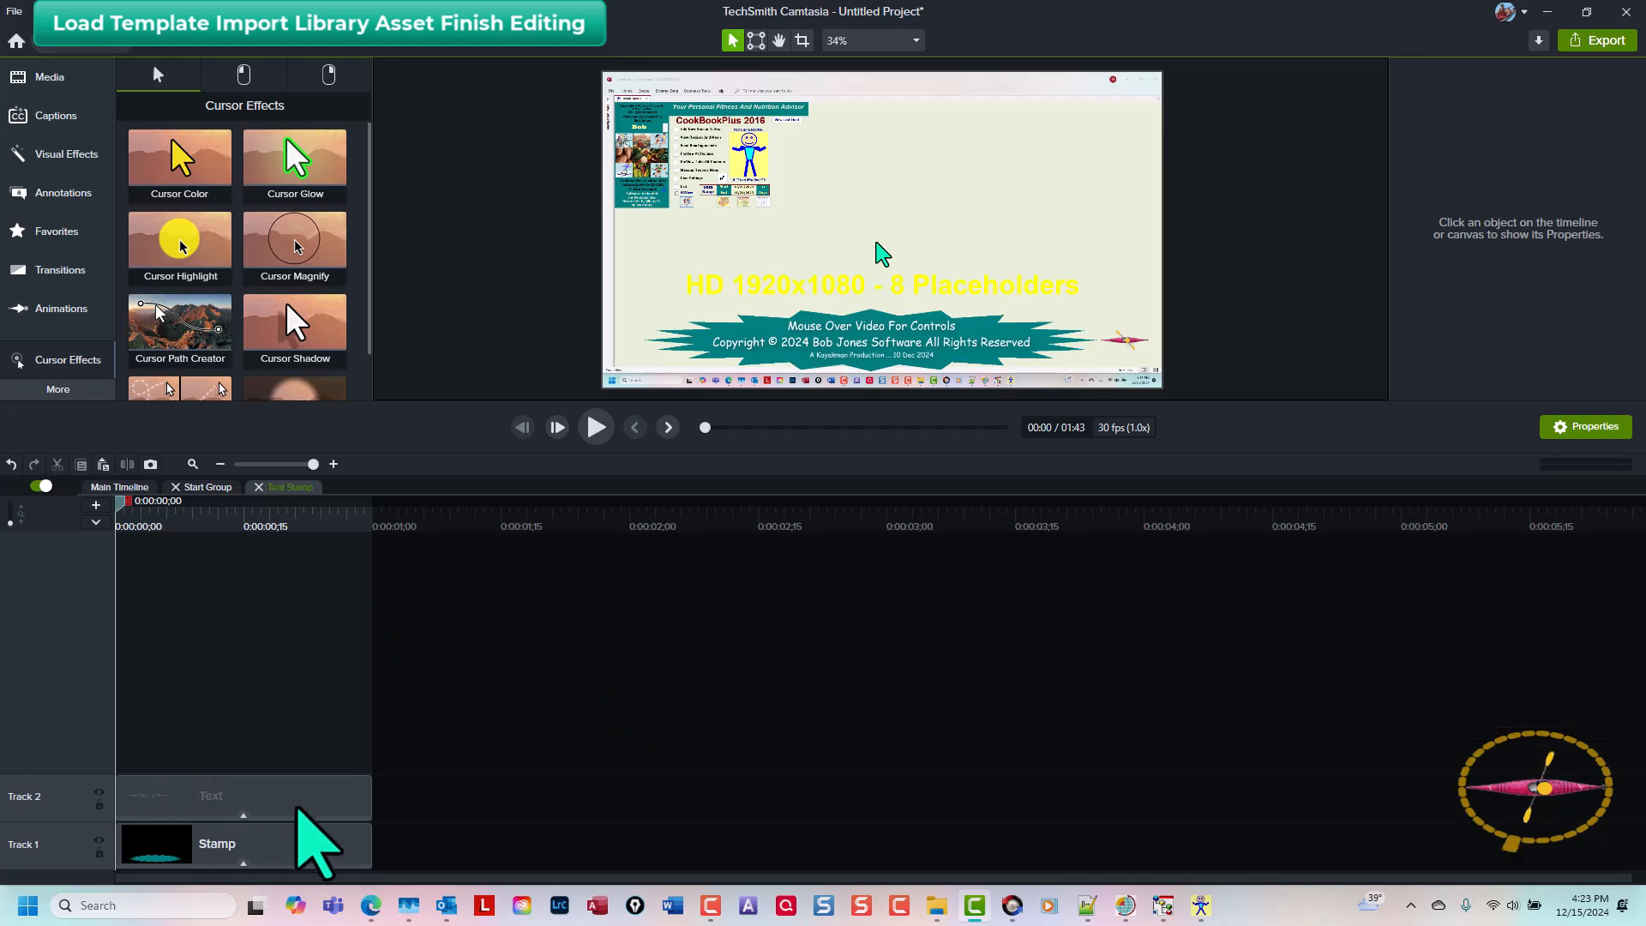
click(290, 801)
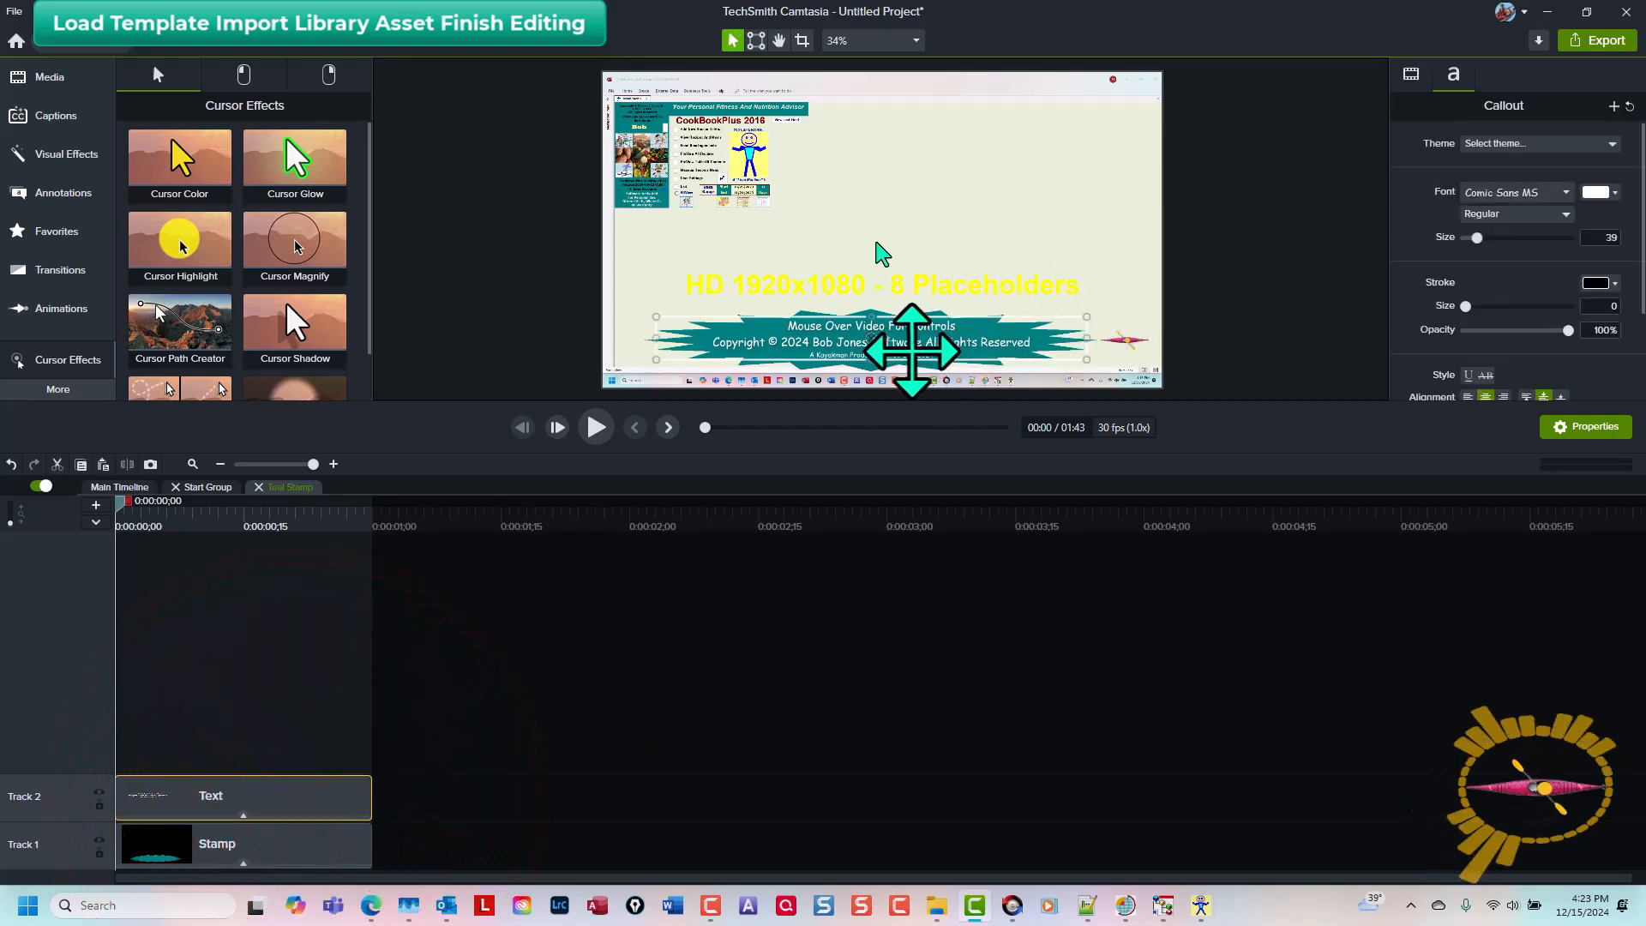
scroll(919, 343, up, 5)
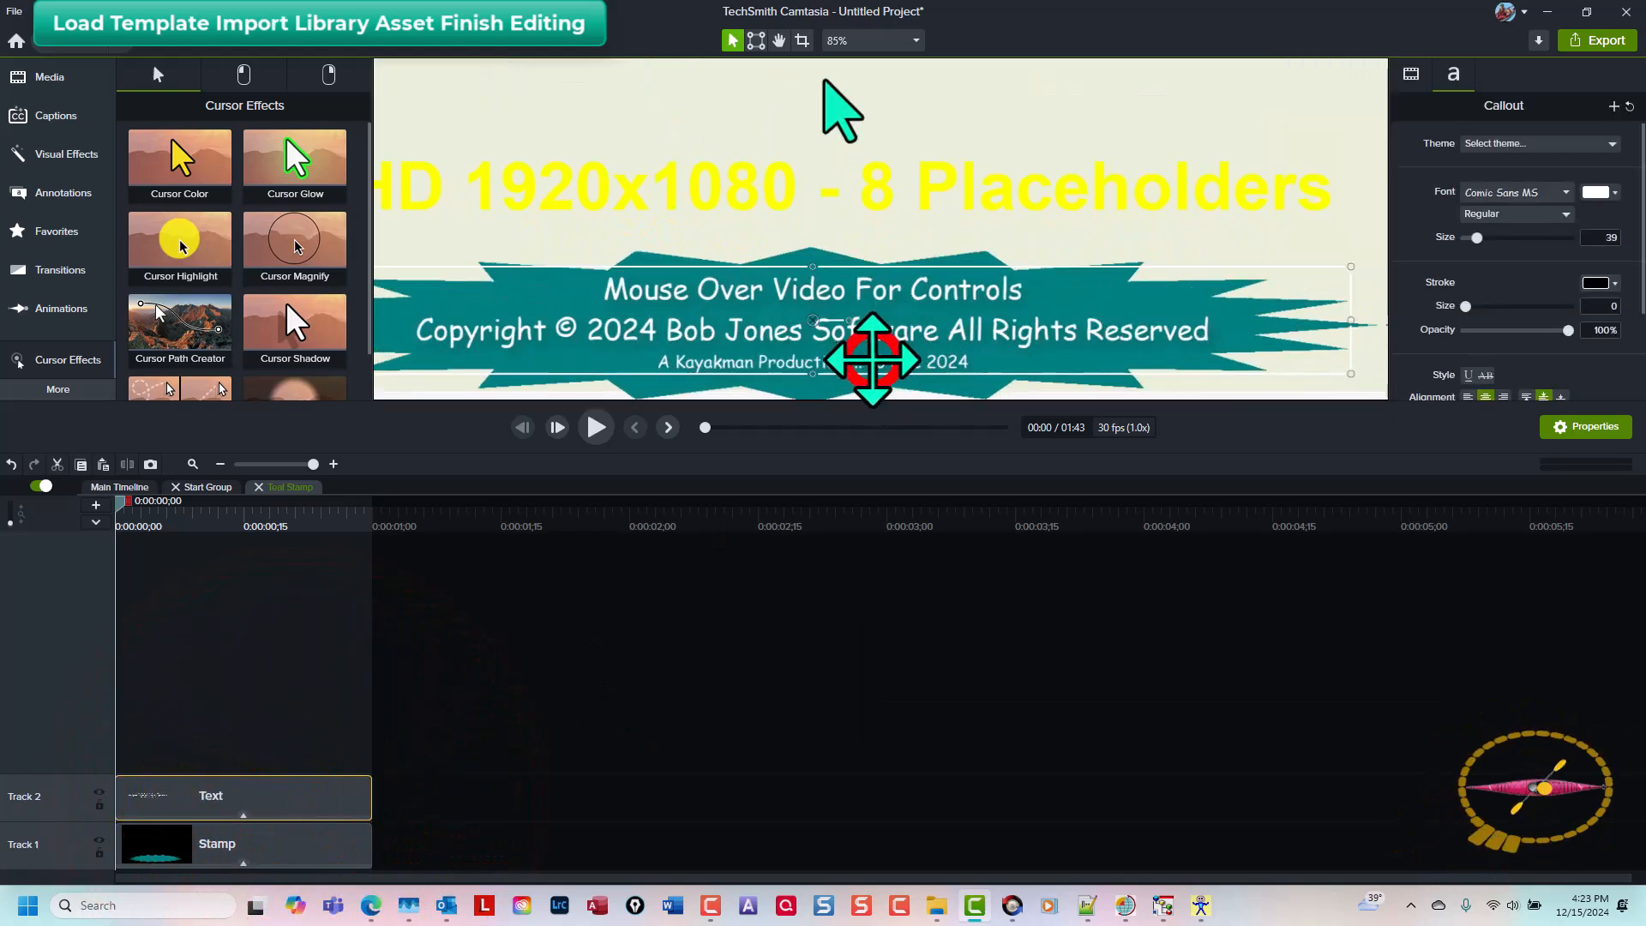
click(873, 360)
double_click(876, 360)
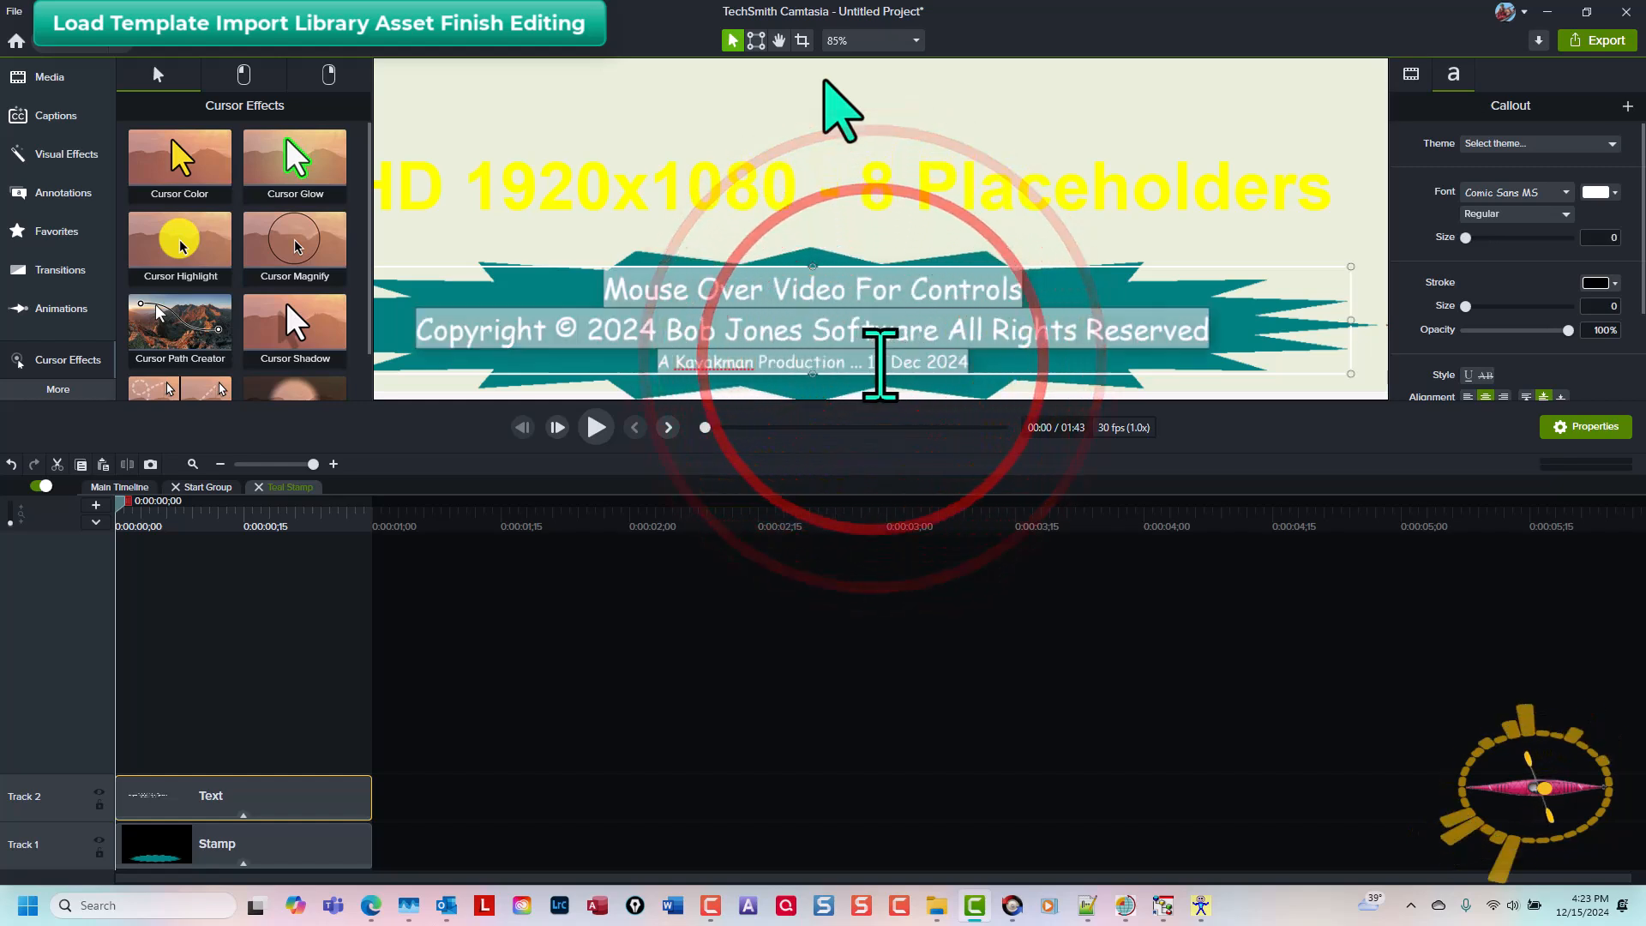
click(880, 361)
key(BackSpace)
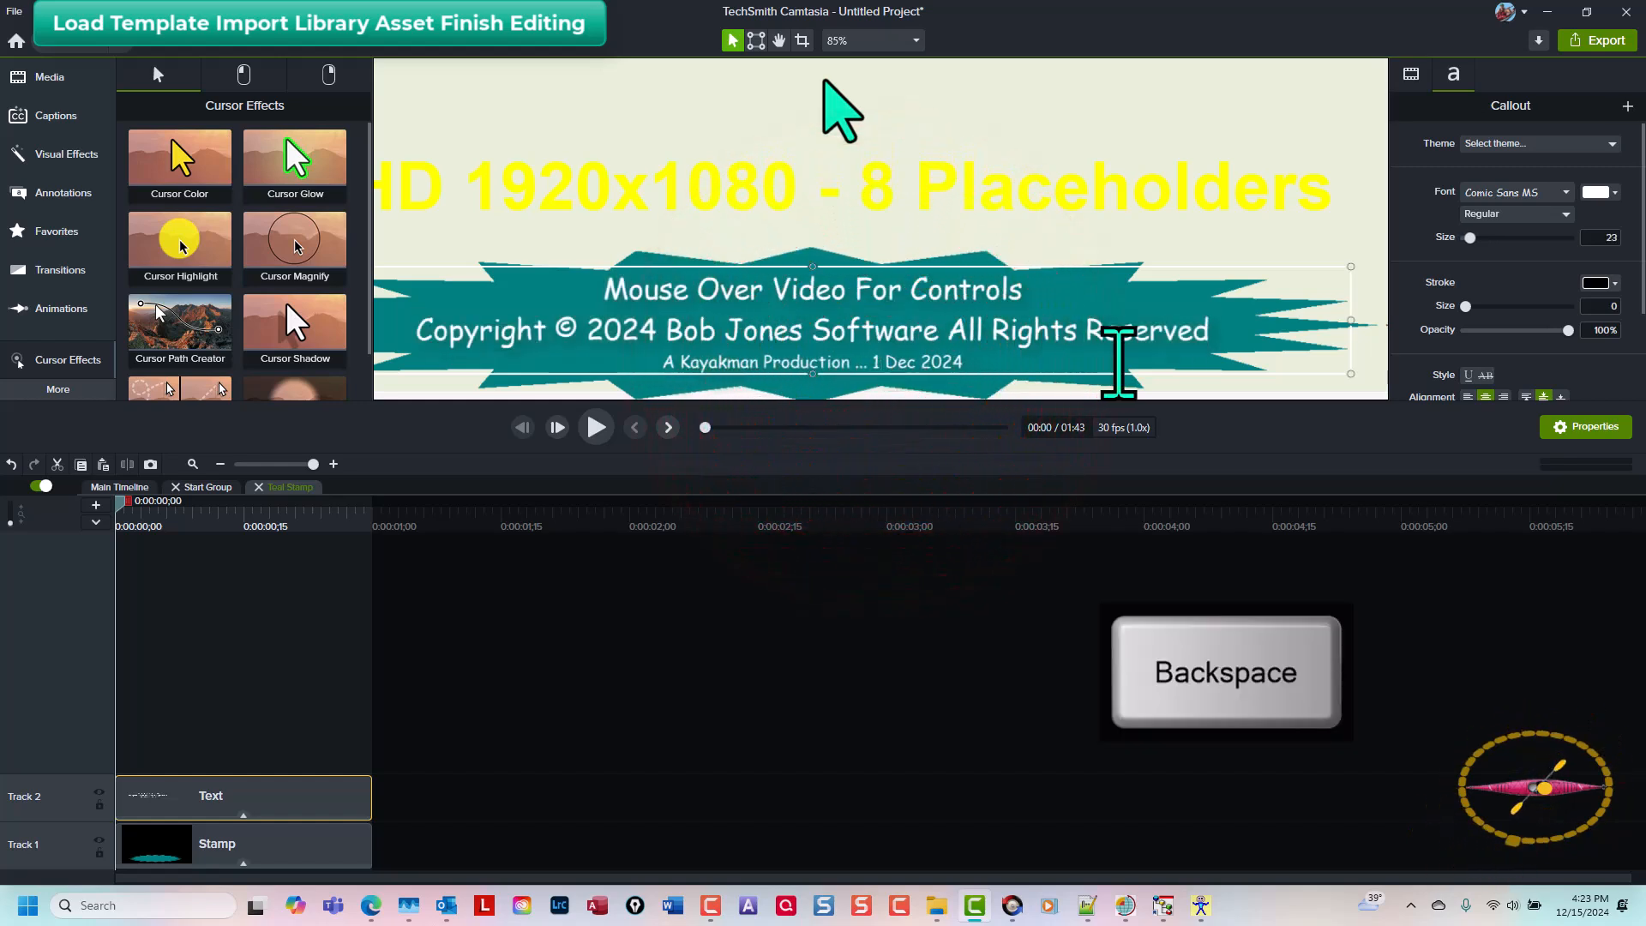
text(5)
click(1050, 724)
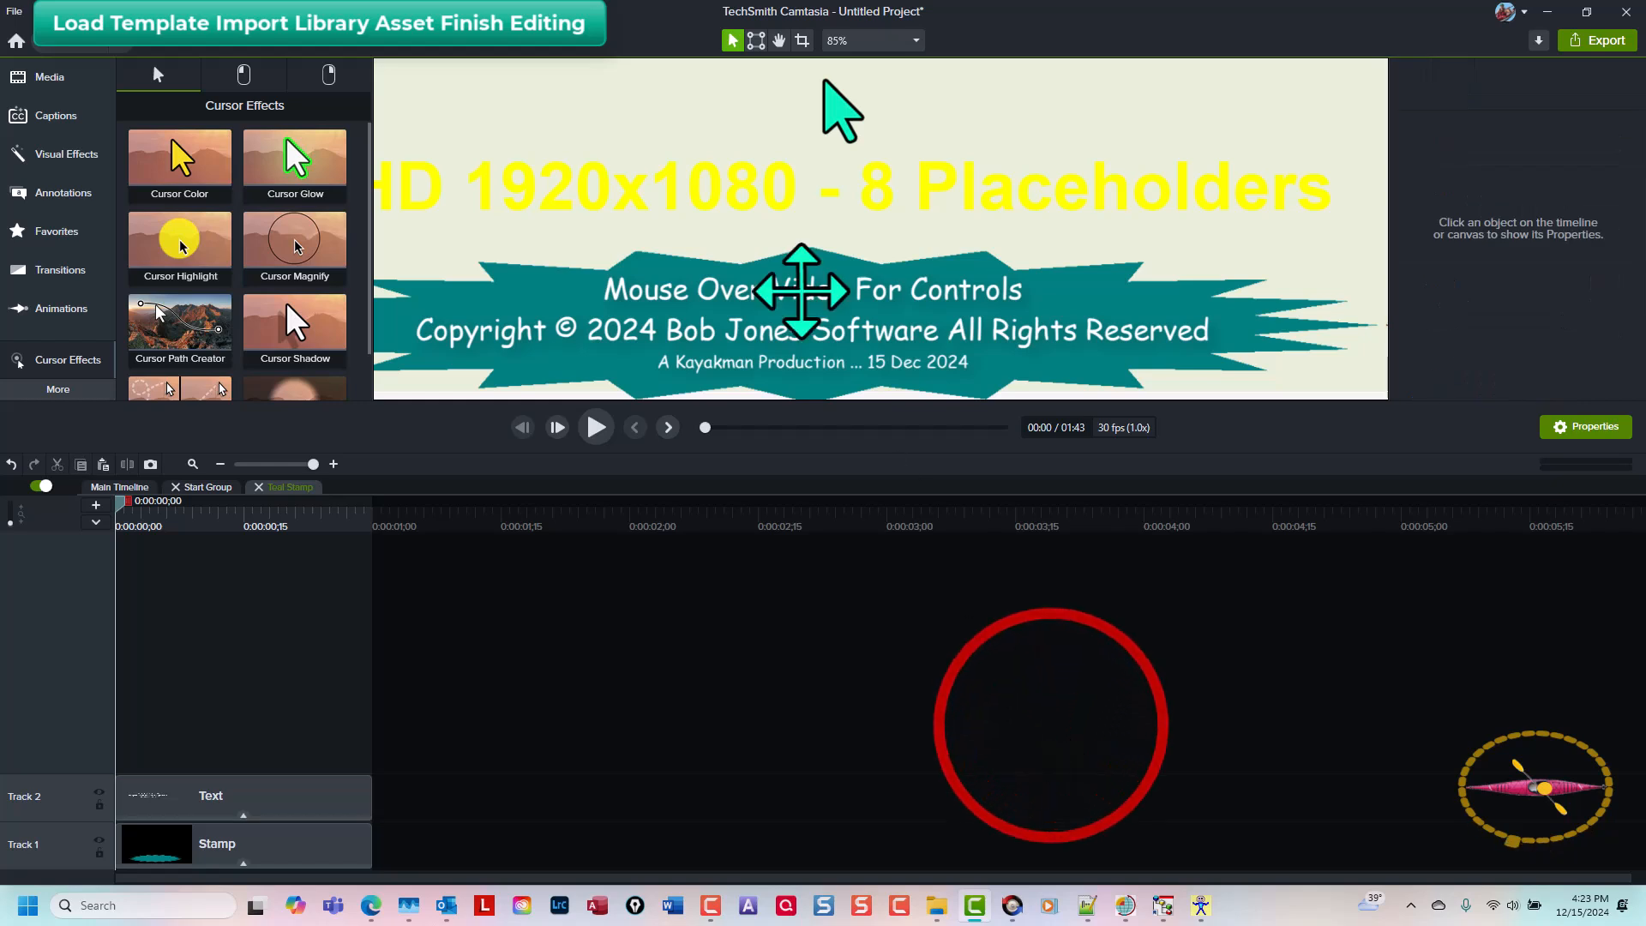
click(867, 40)
click(865, 61)
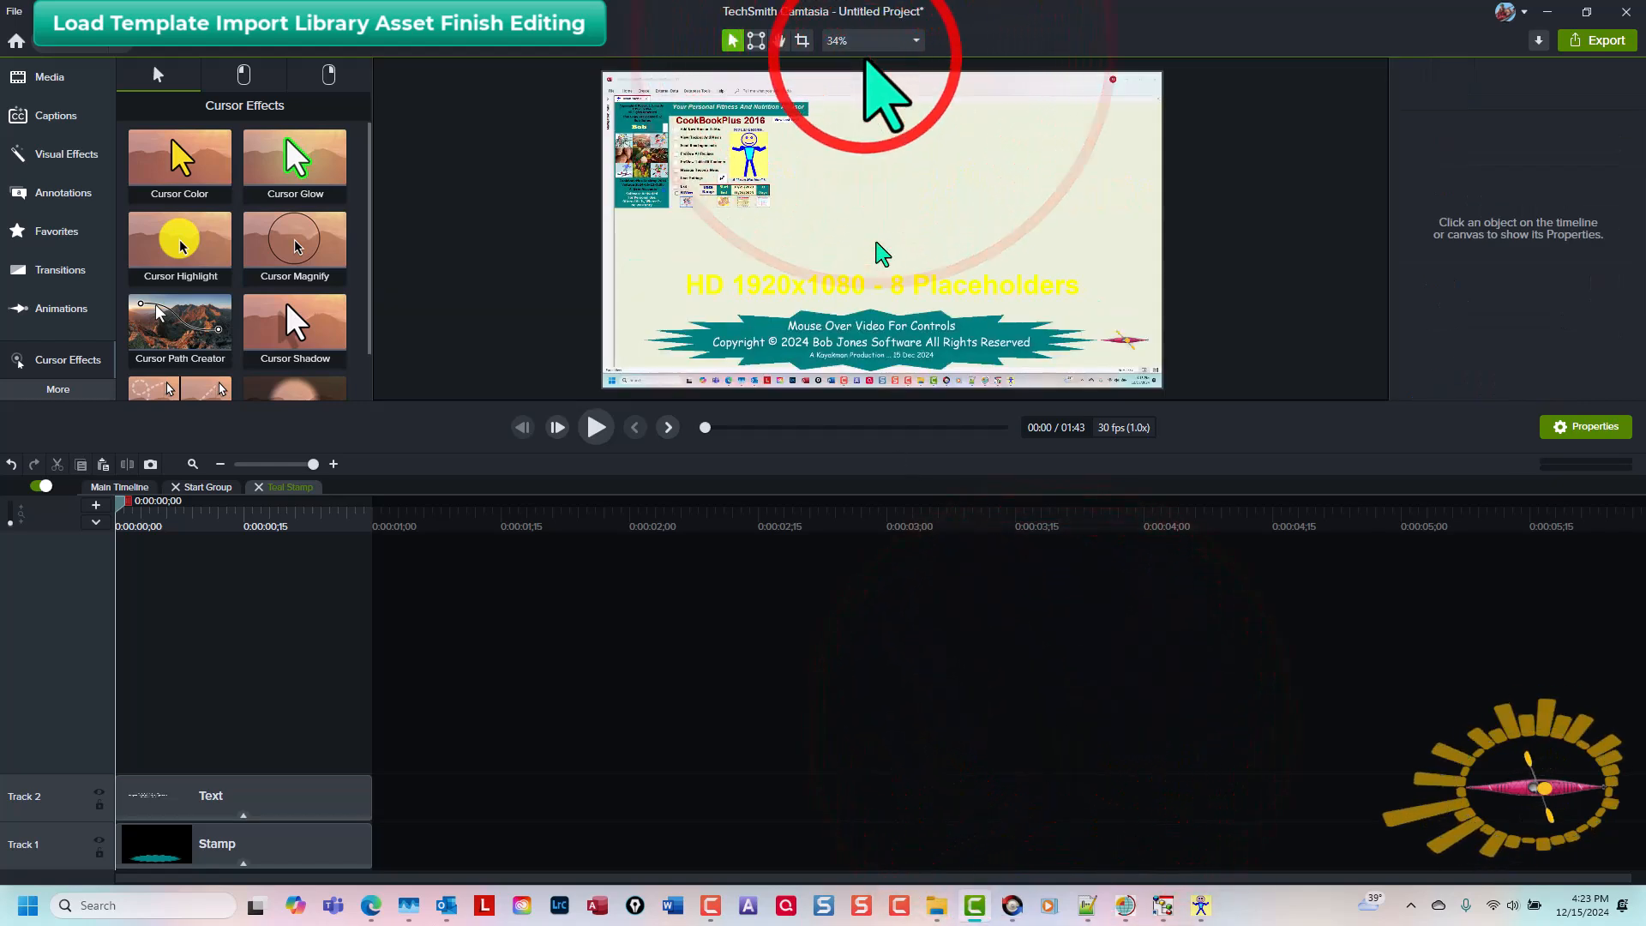
key(ctrl+shift+u)
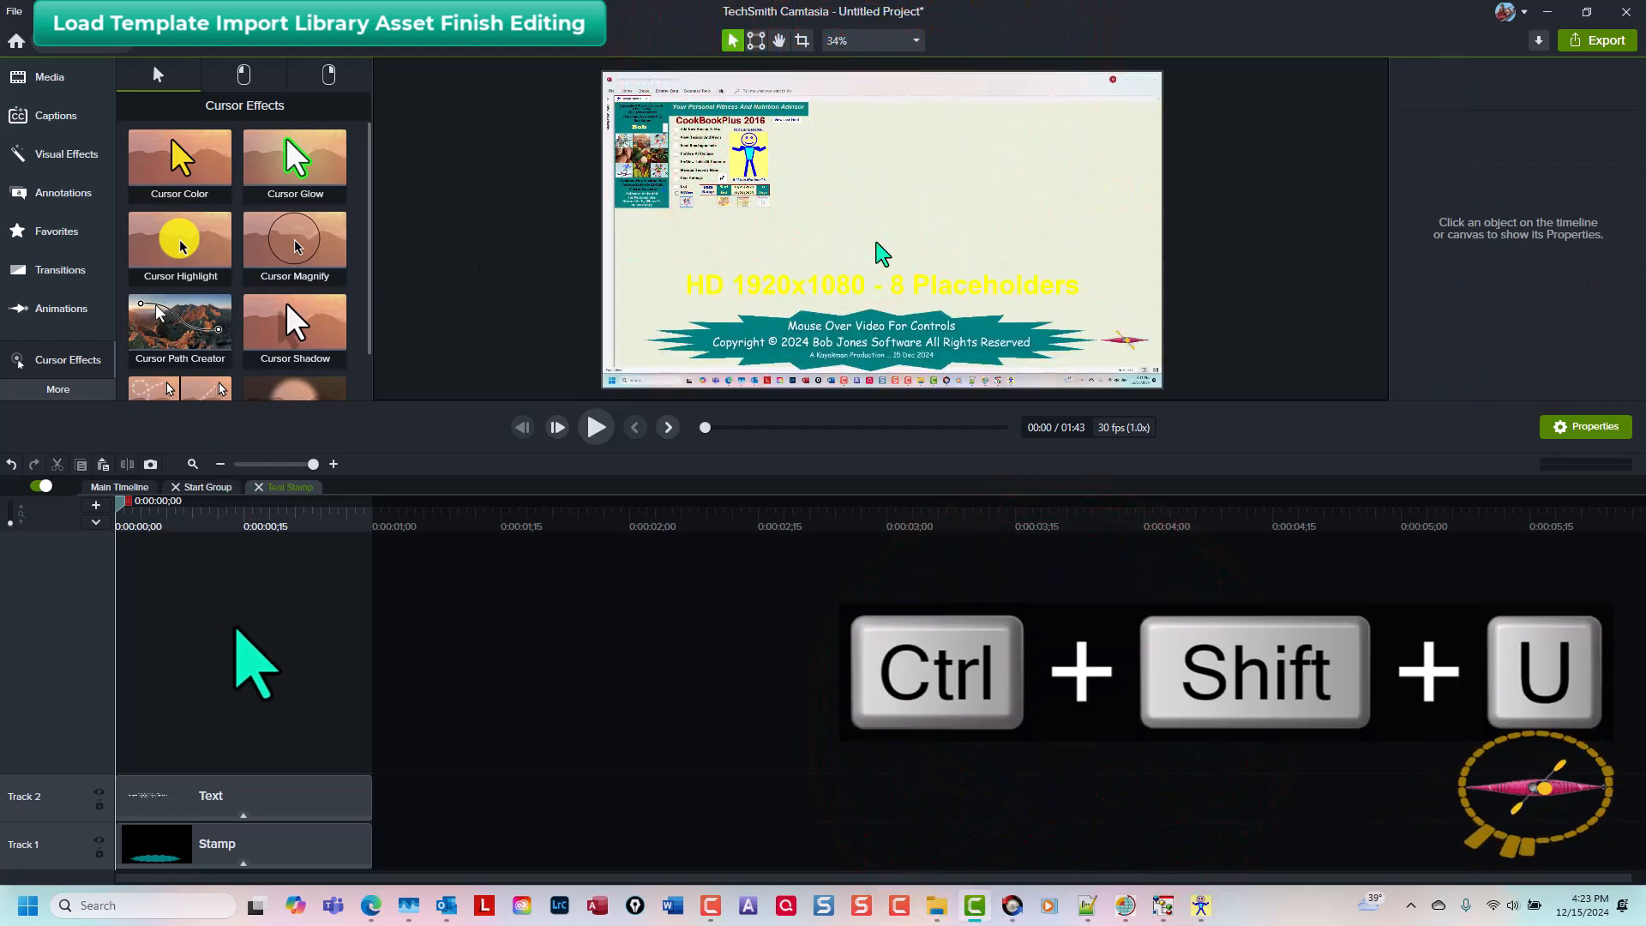
Step: Open the Title Box group, select its title text and set the font colour to dark red
click(206, 787)
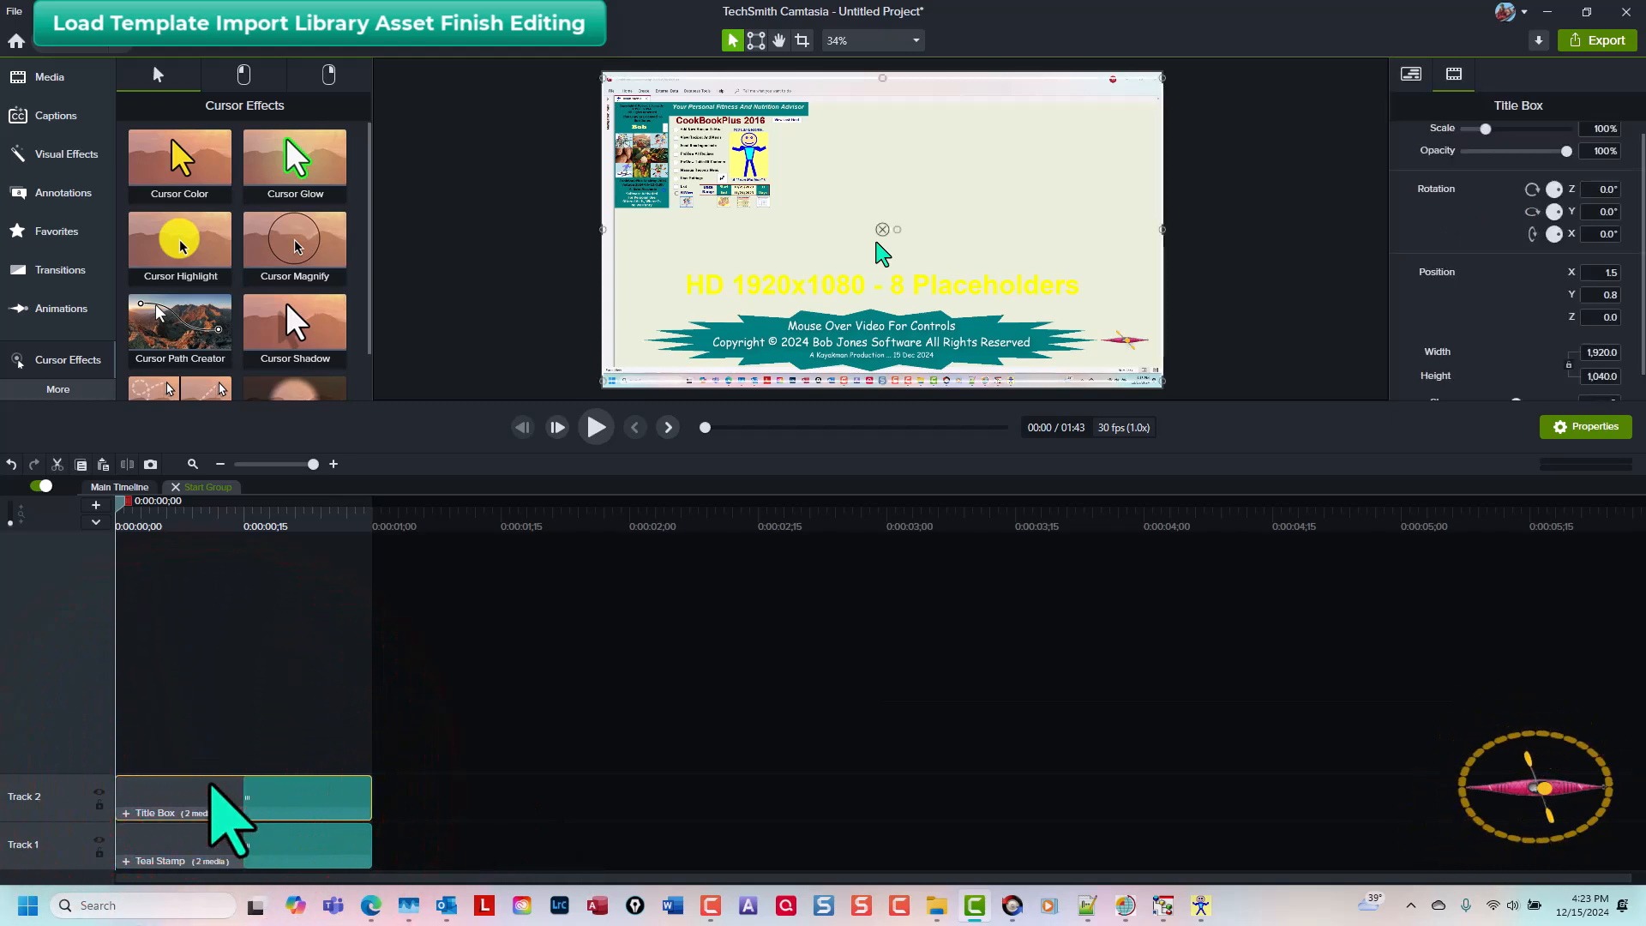
key(ctrl+shift+g)
click(210, 791)
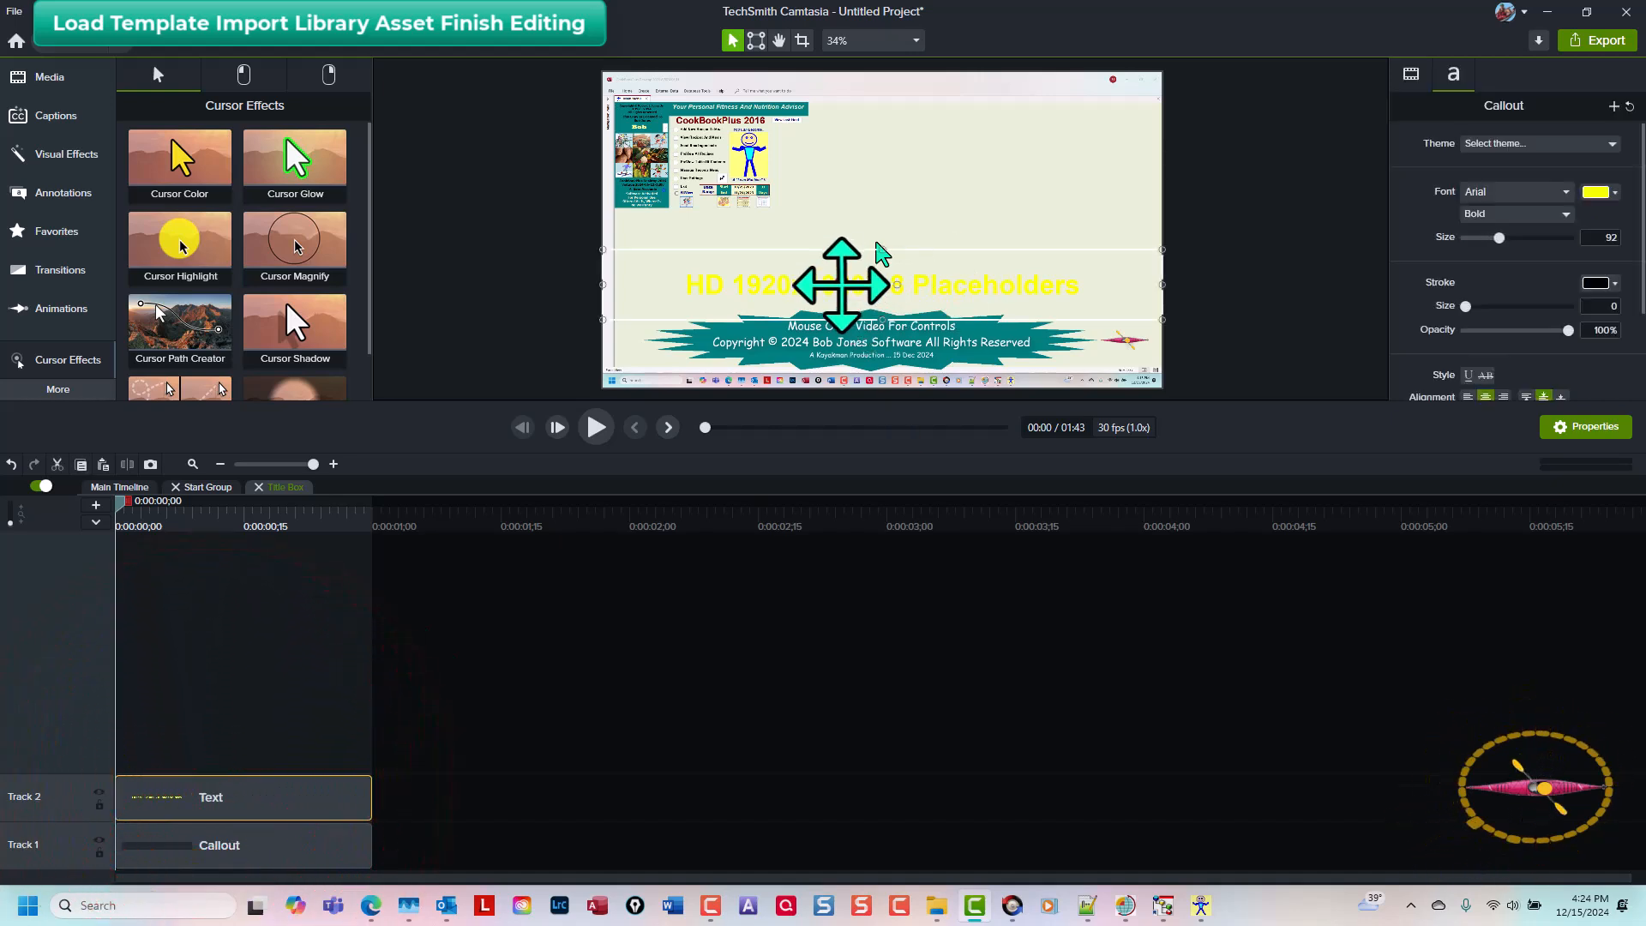
double_click(842, 285)
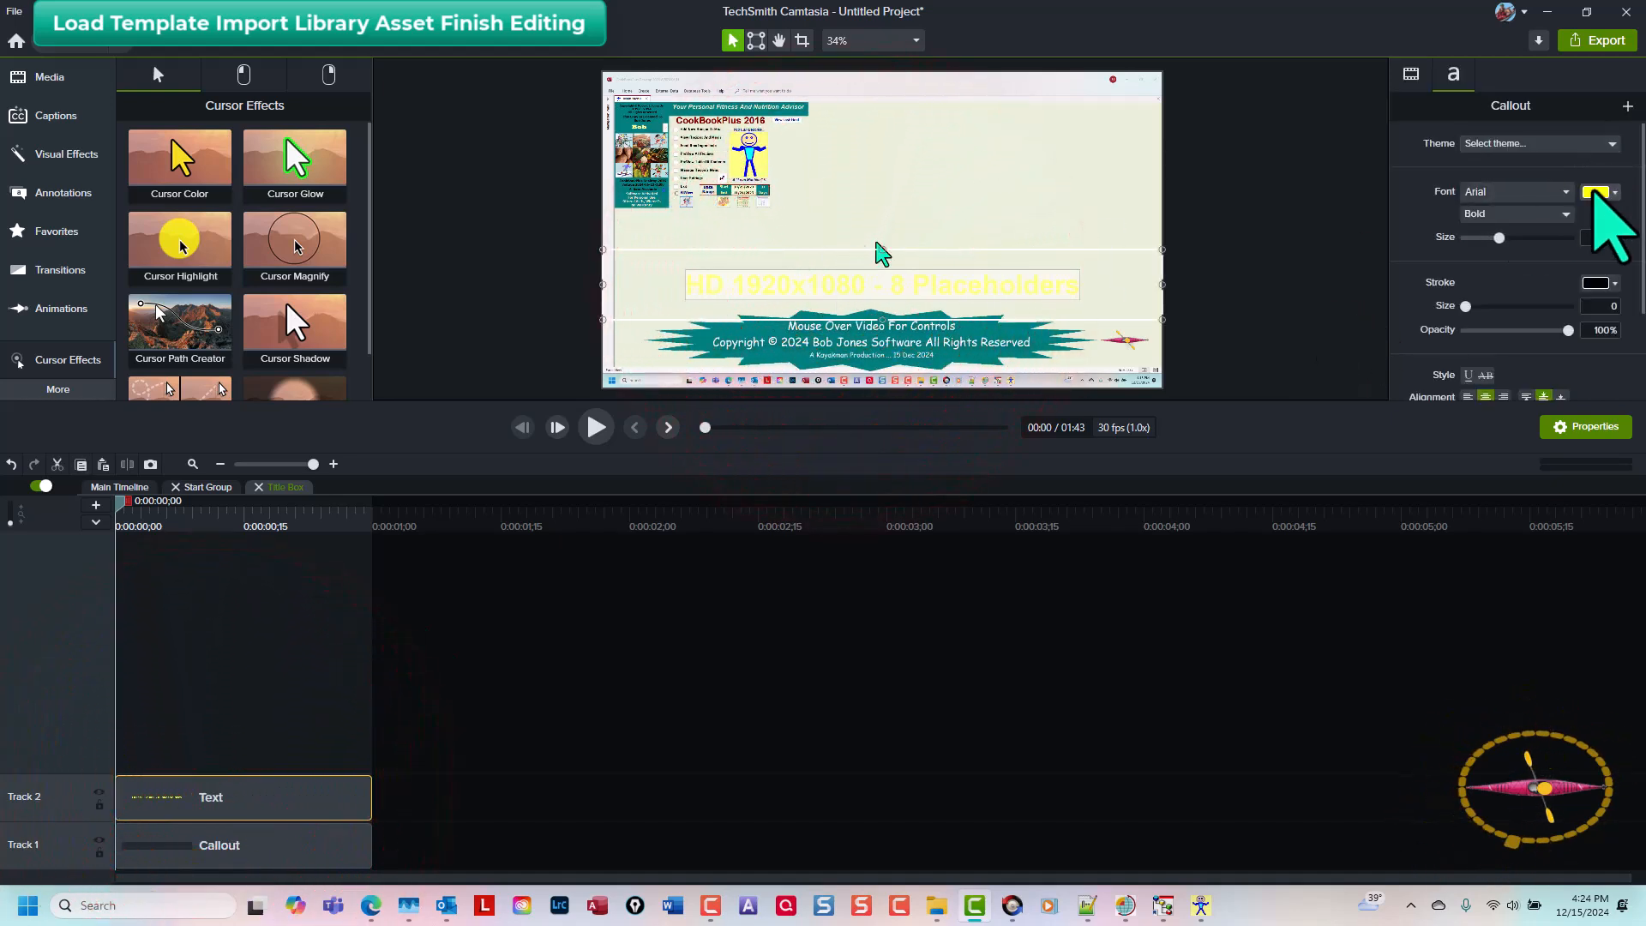
click(1595, 192)
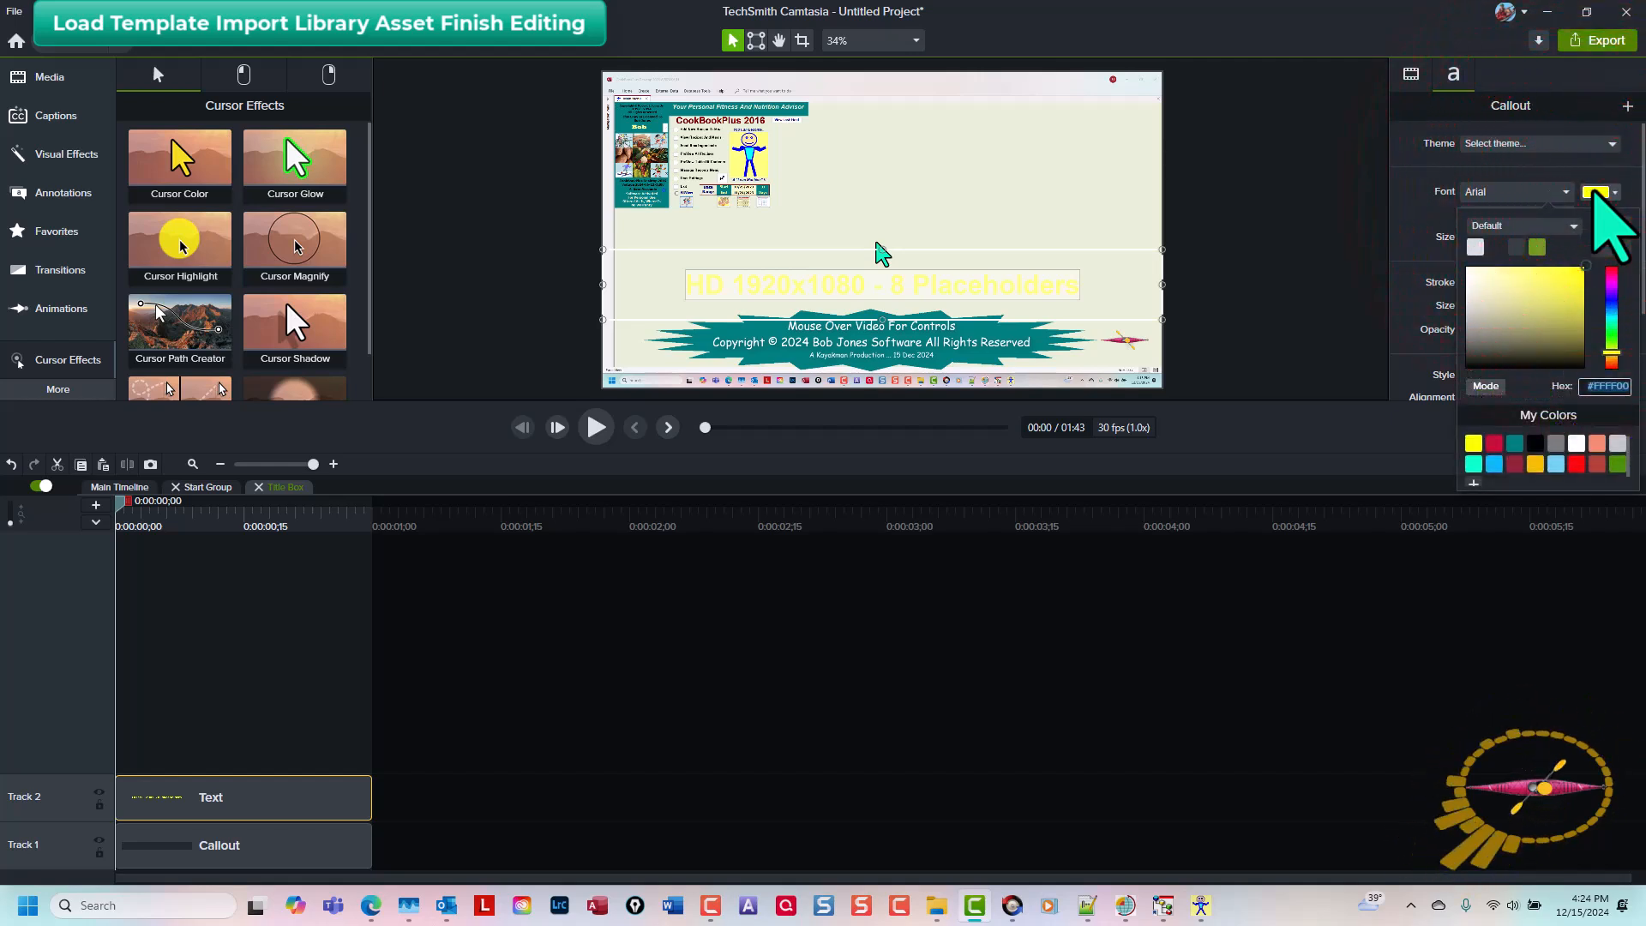
click(1494, 443)
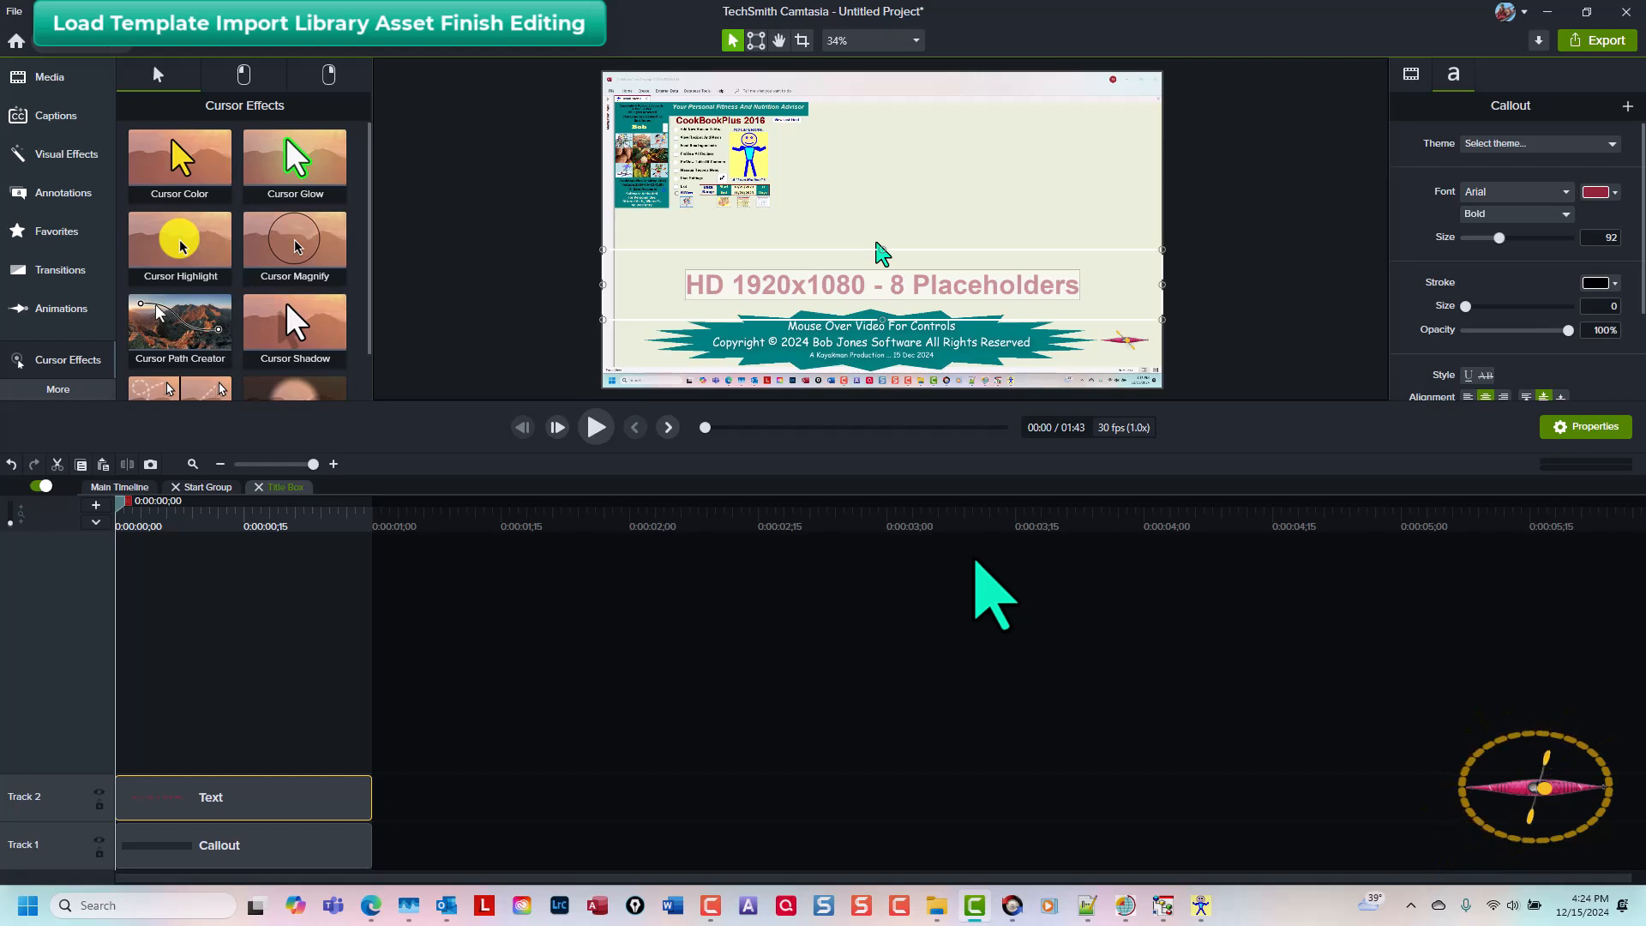
Step: Replace the title text with "Example Multi Clip Tutorial Made From Rev" and return to the main timeline
text(Example)
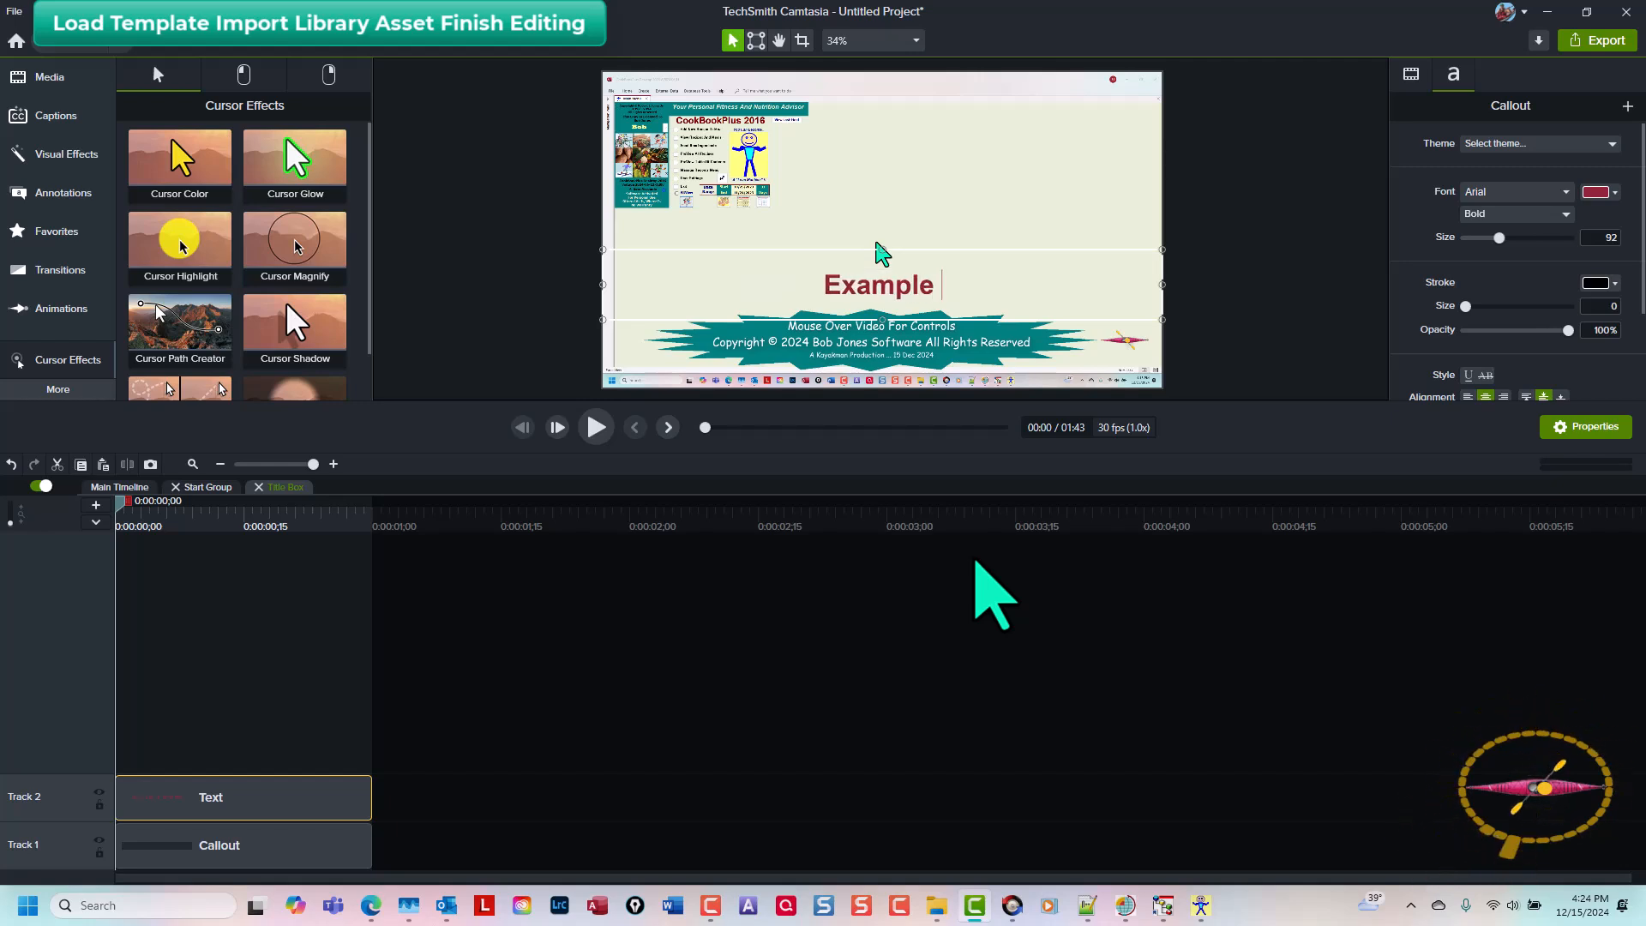
text( Multi Clip)
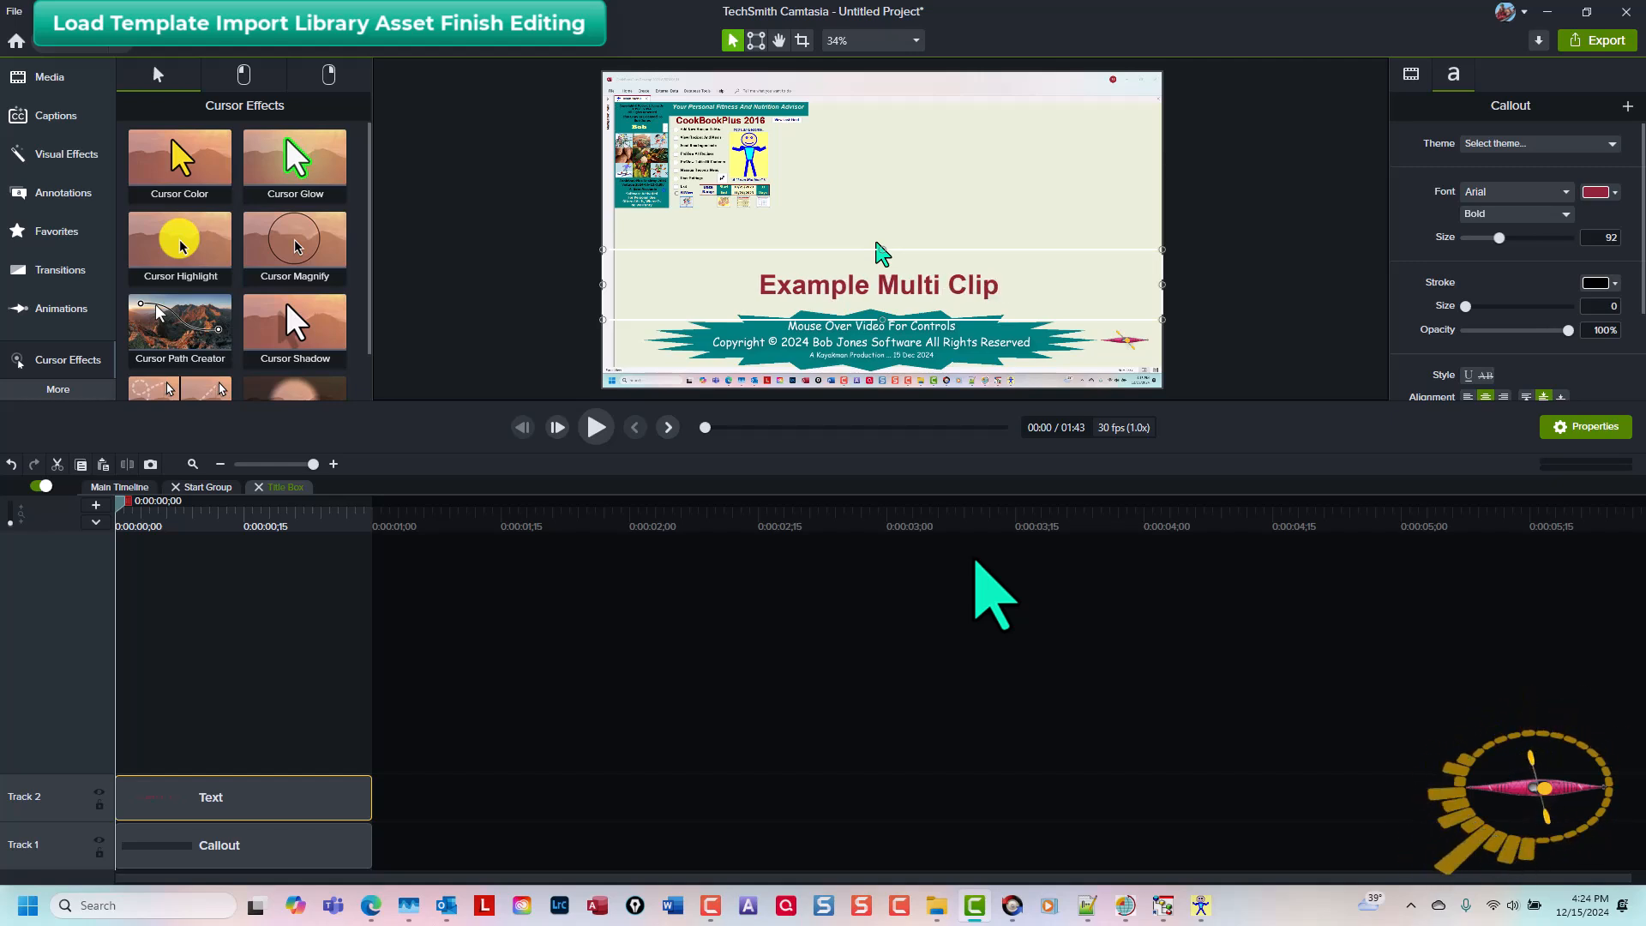
text( Tutorial Made )
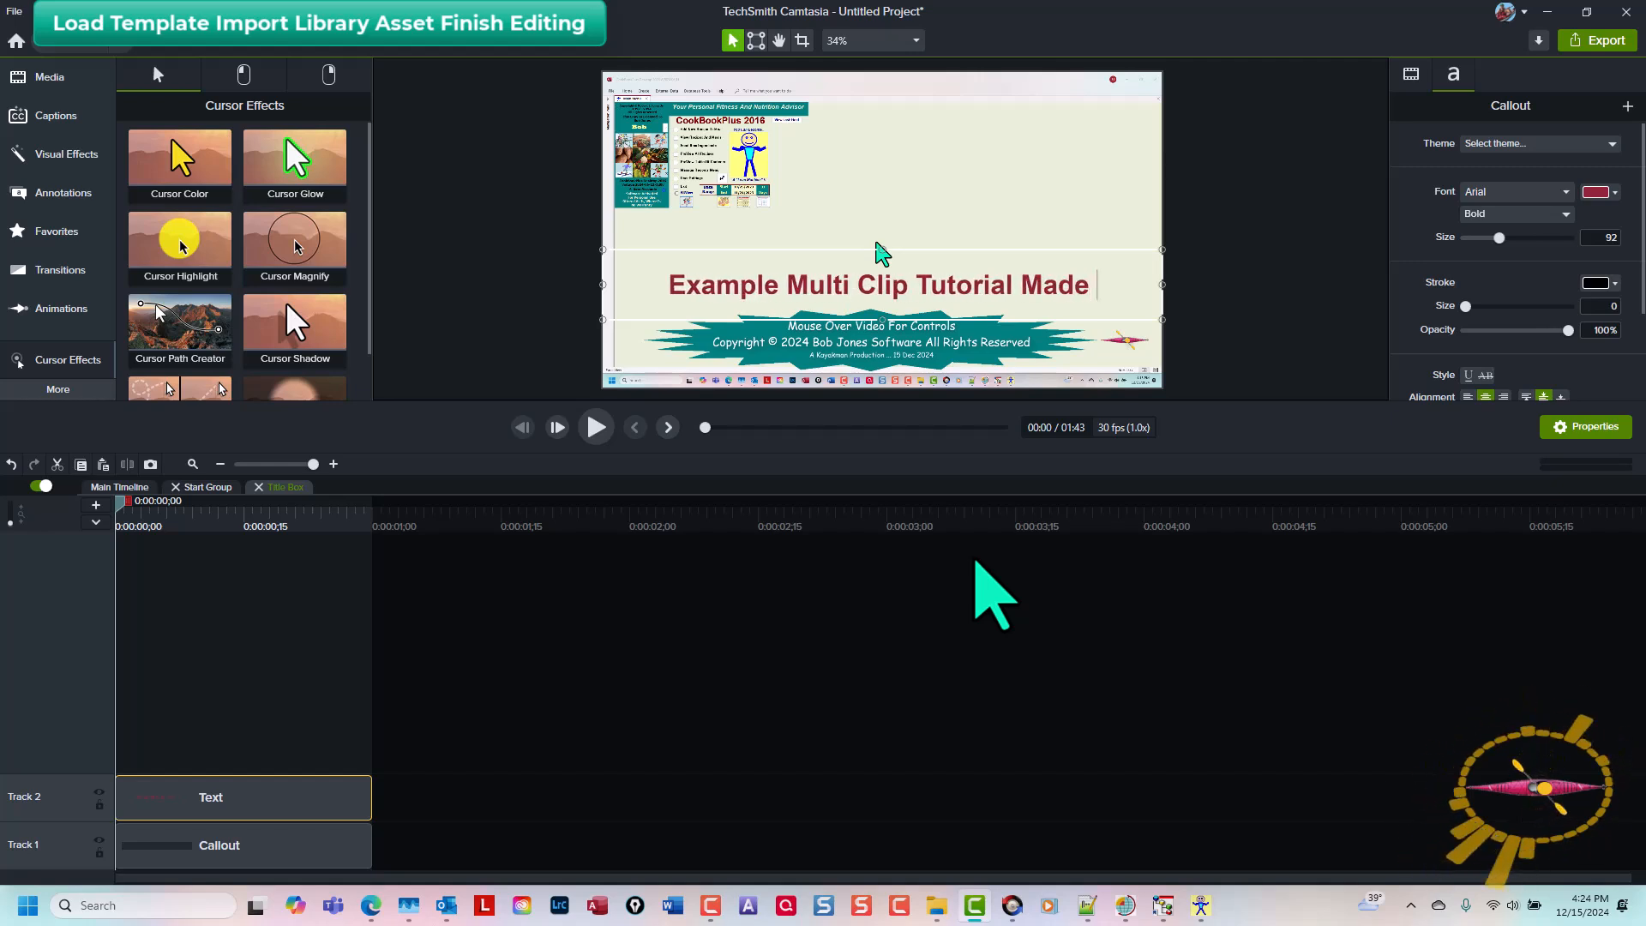
text(From )
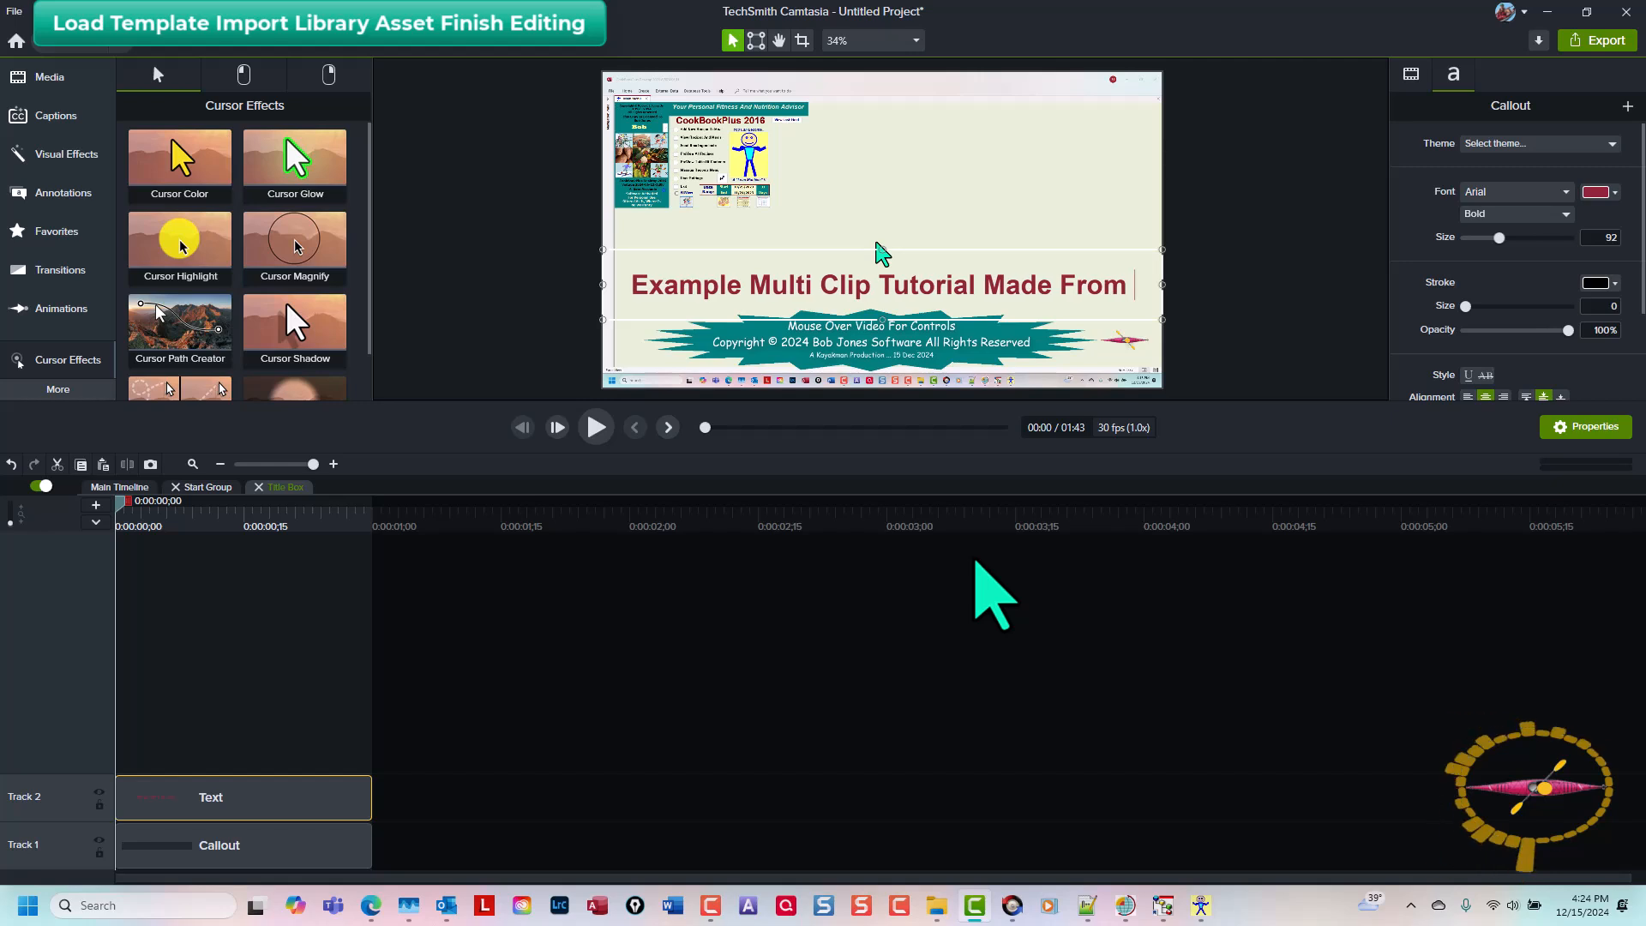
text(Re)
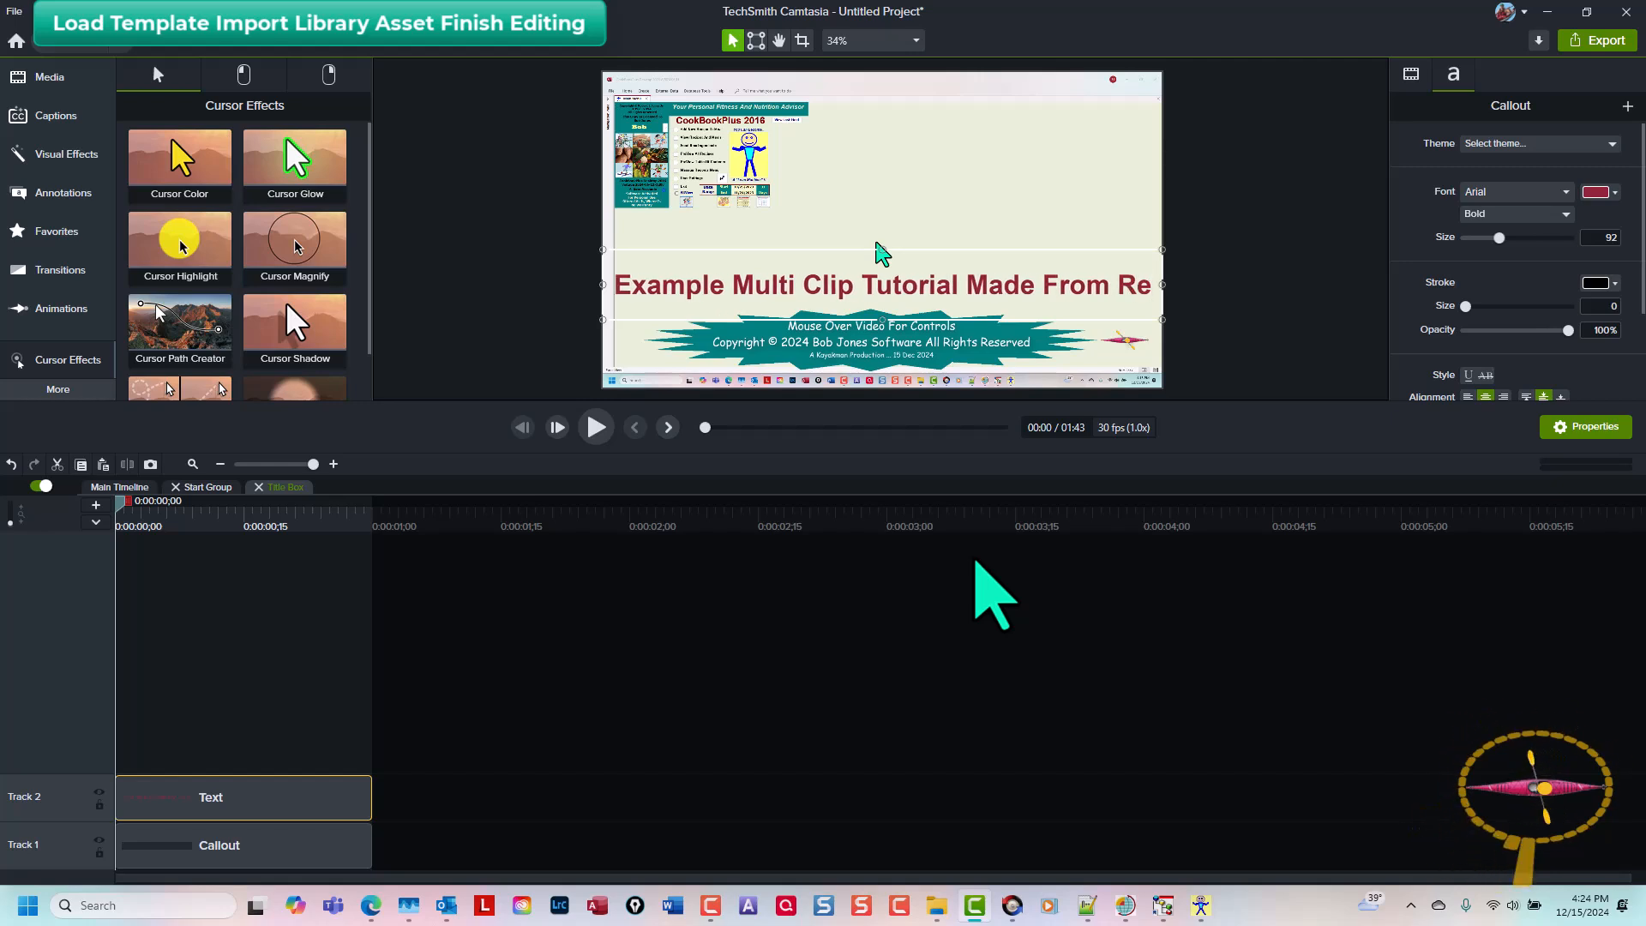
text(v)
click(839, 605)
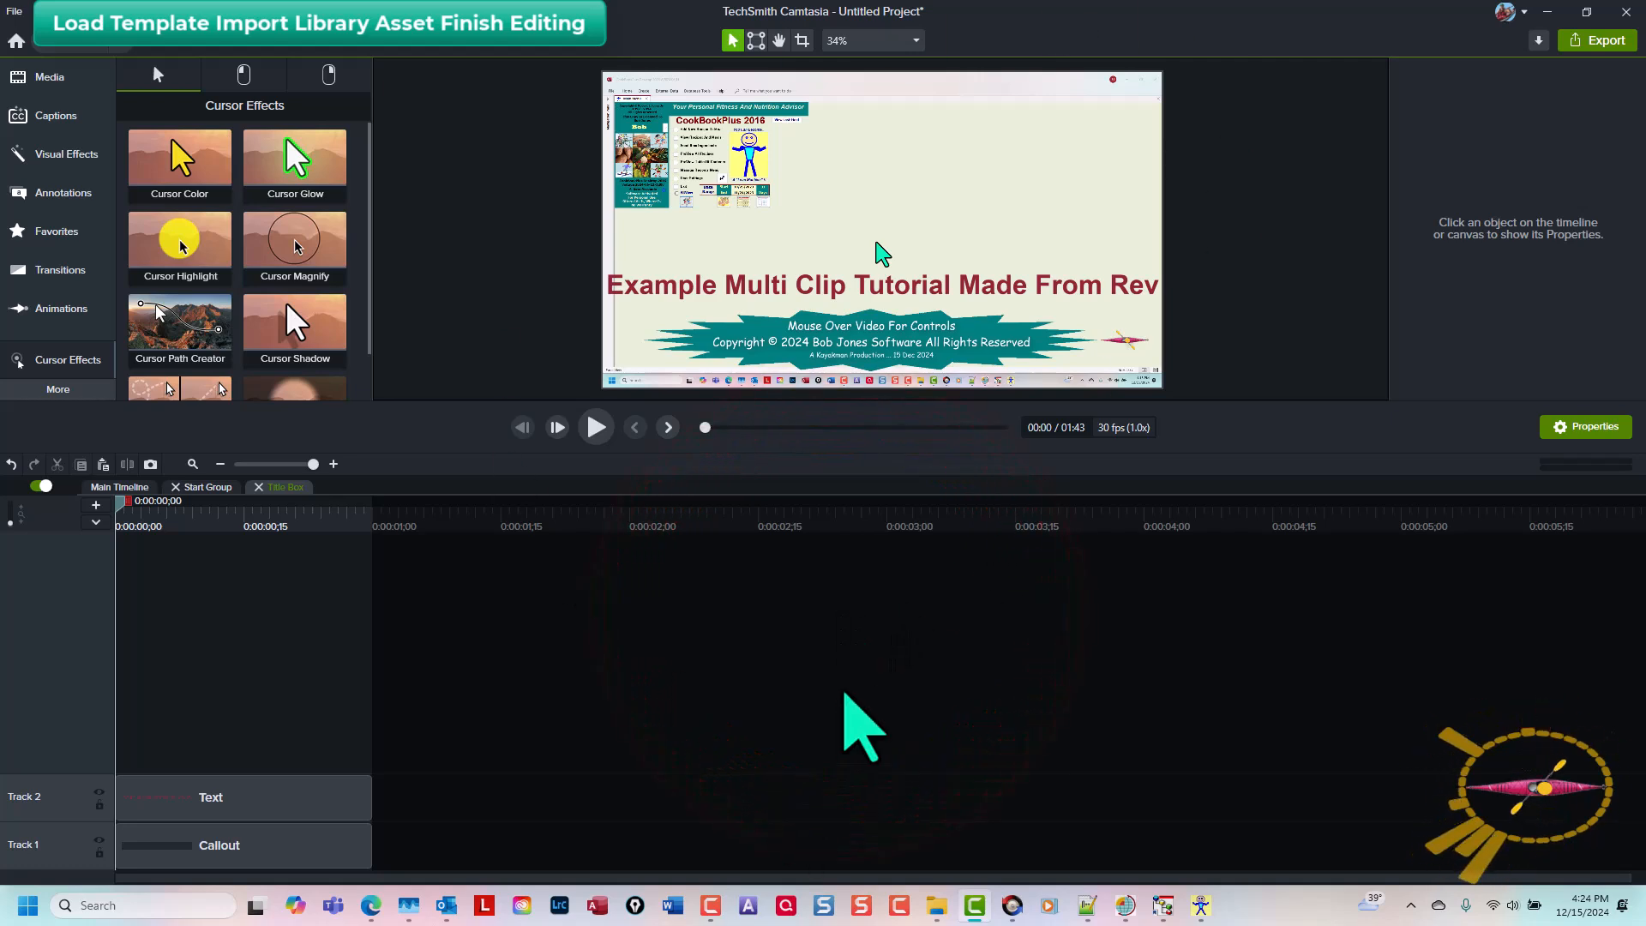
key(ctrl+shift+u)
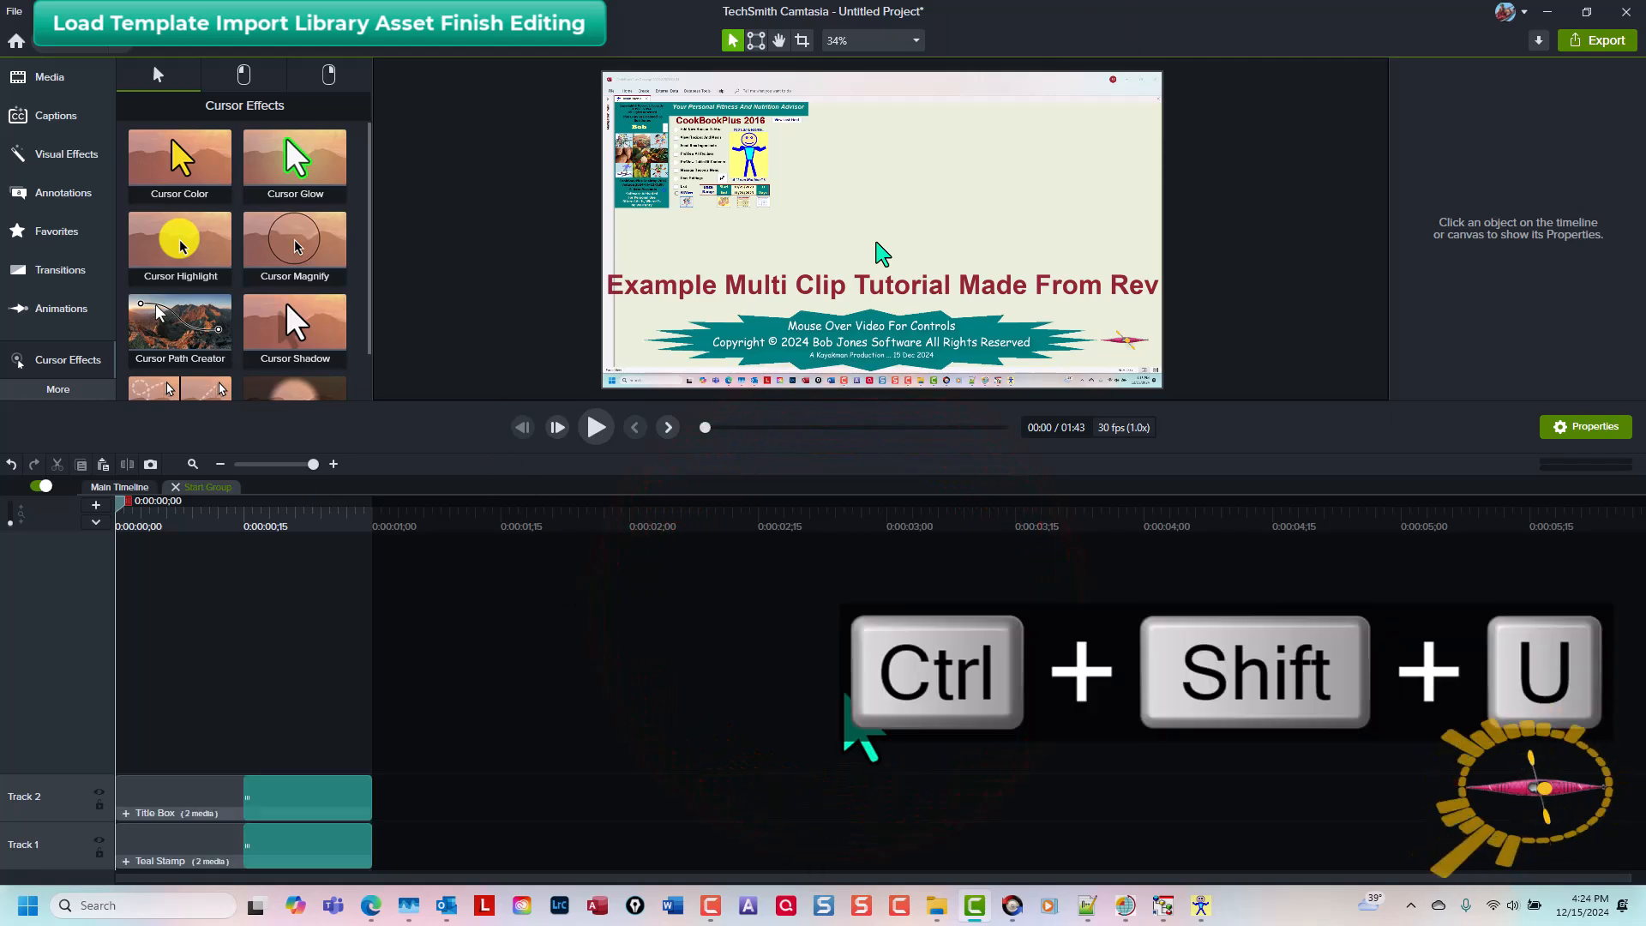
key(ctrl+shift+u)
Step: Extend the Audio Ring and Watermark 30 Min clips to the end of the video, about 1:43
key(ctrl+shift+7)
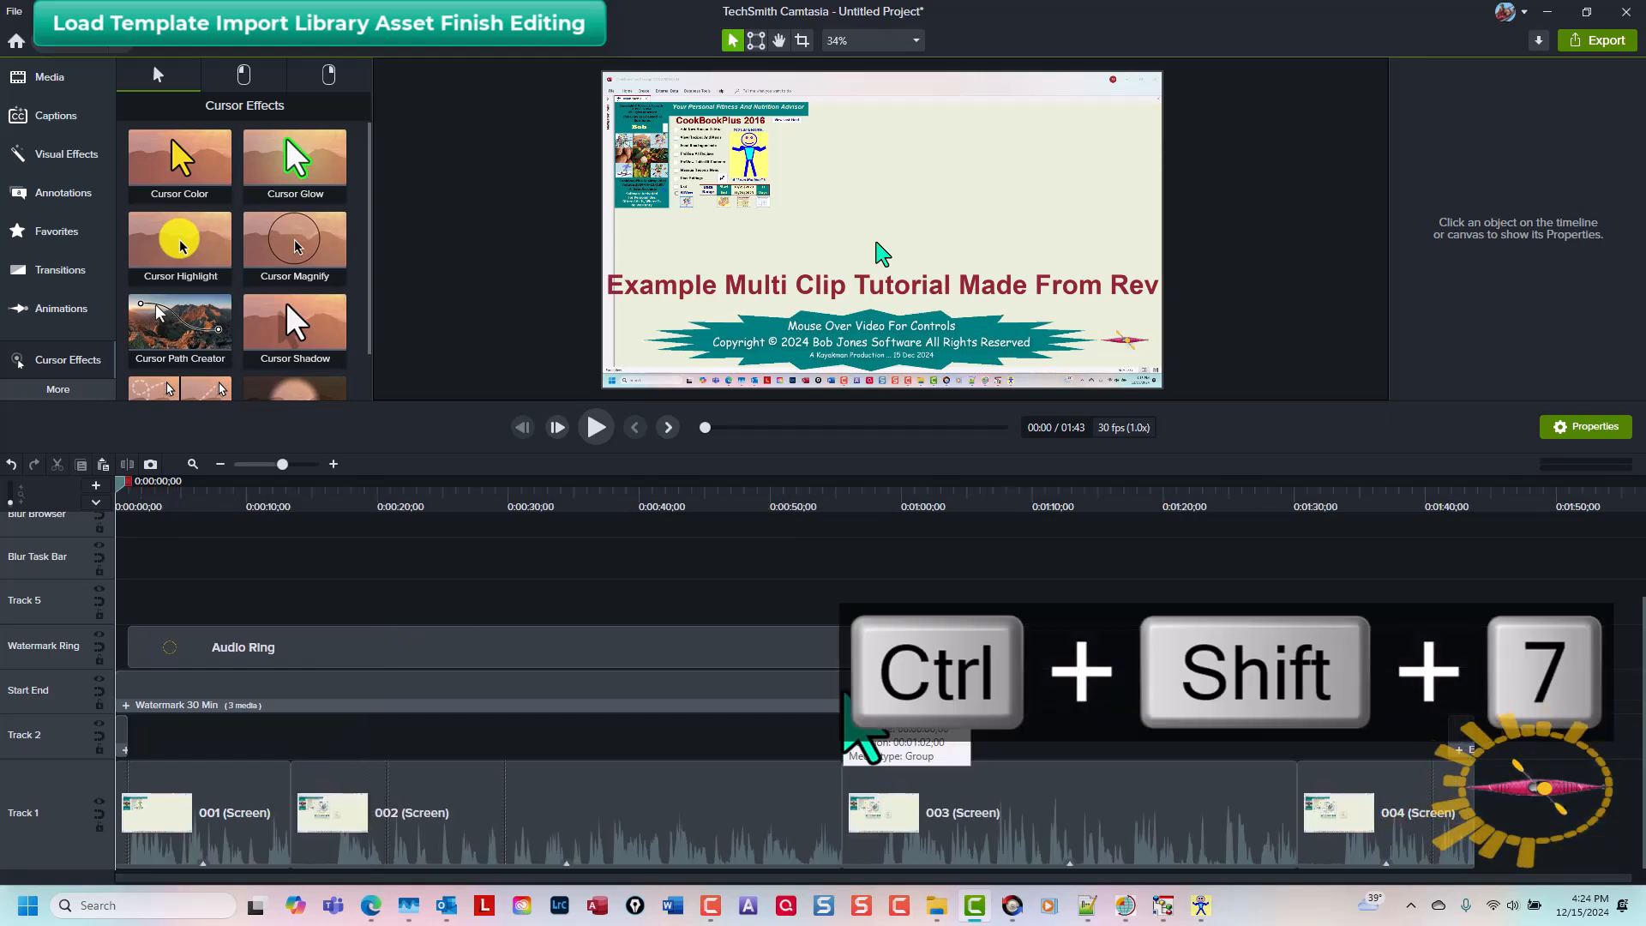
drag(962, 690, 1472, 705)
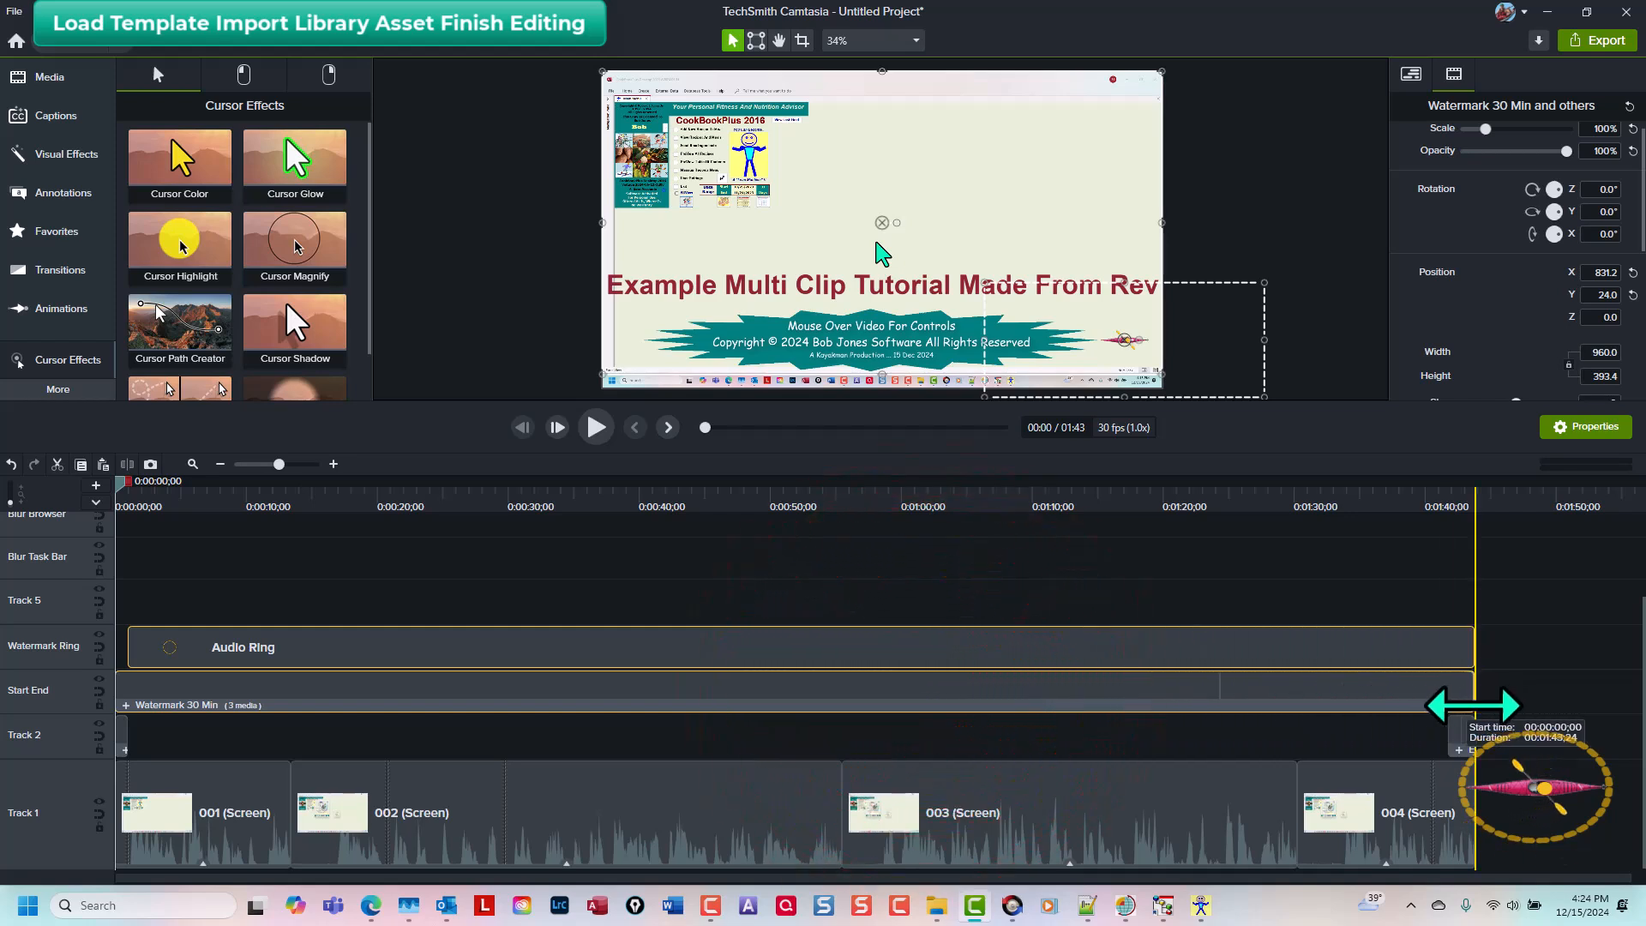
key(ctrl+End)
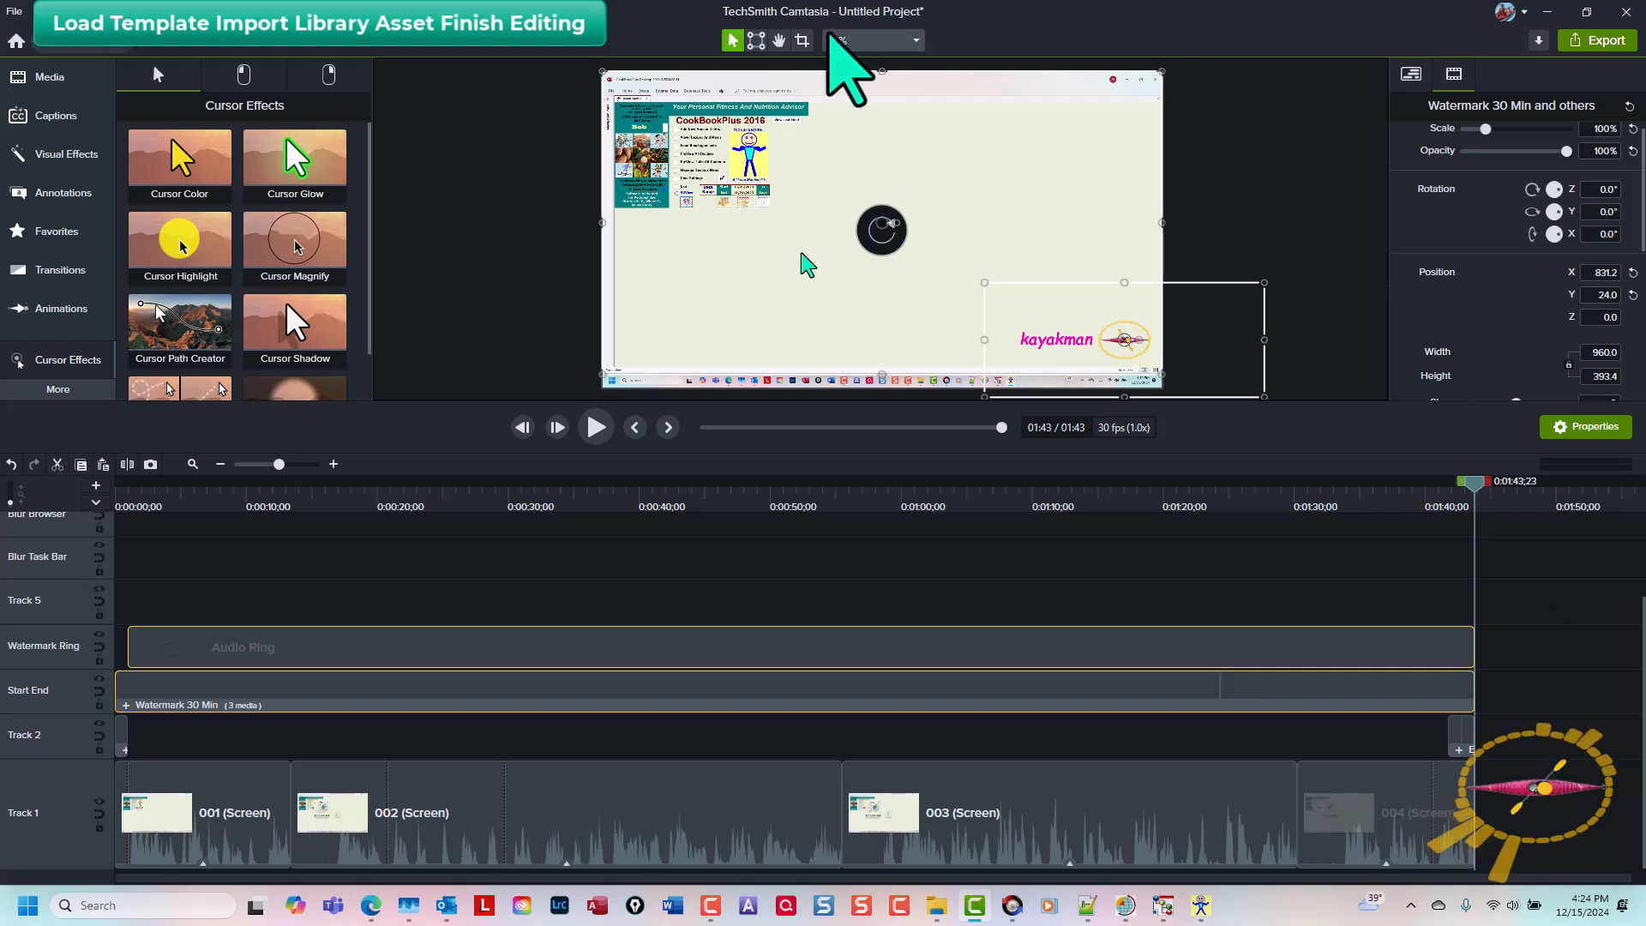
click(1556, 599)
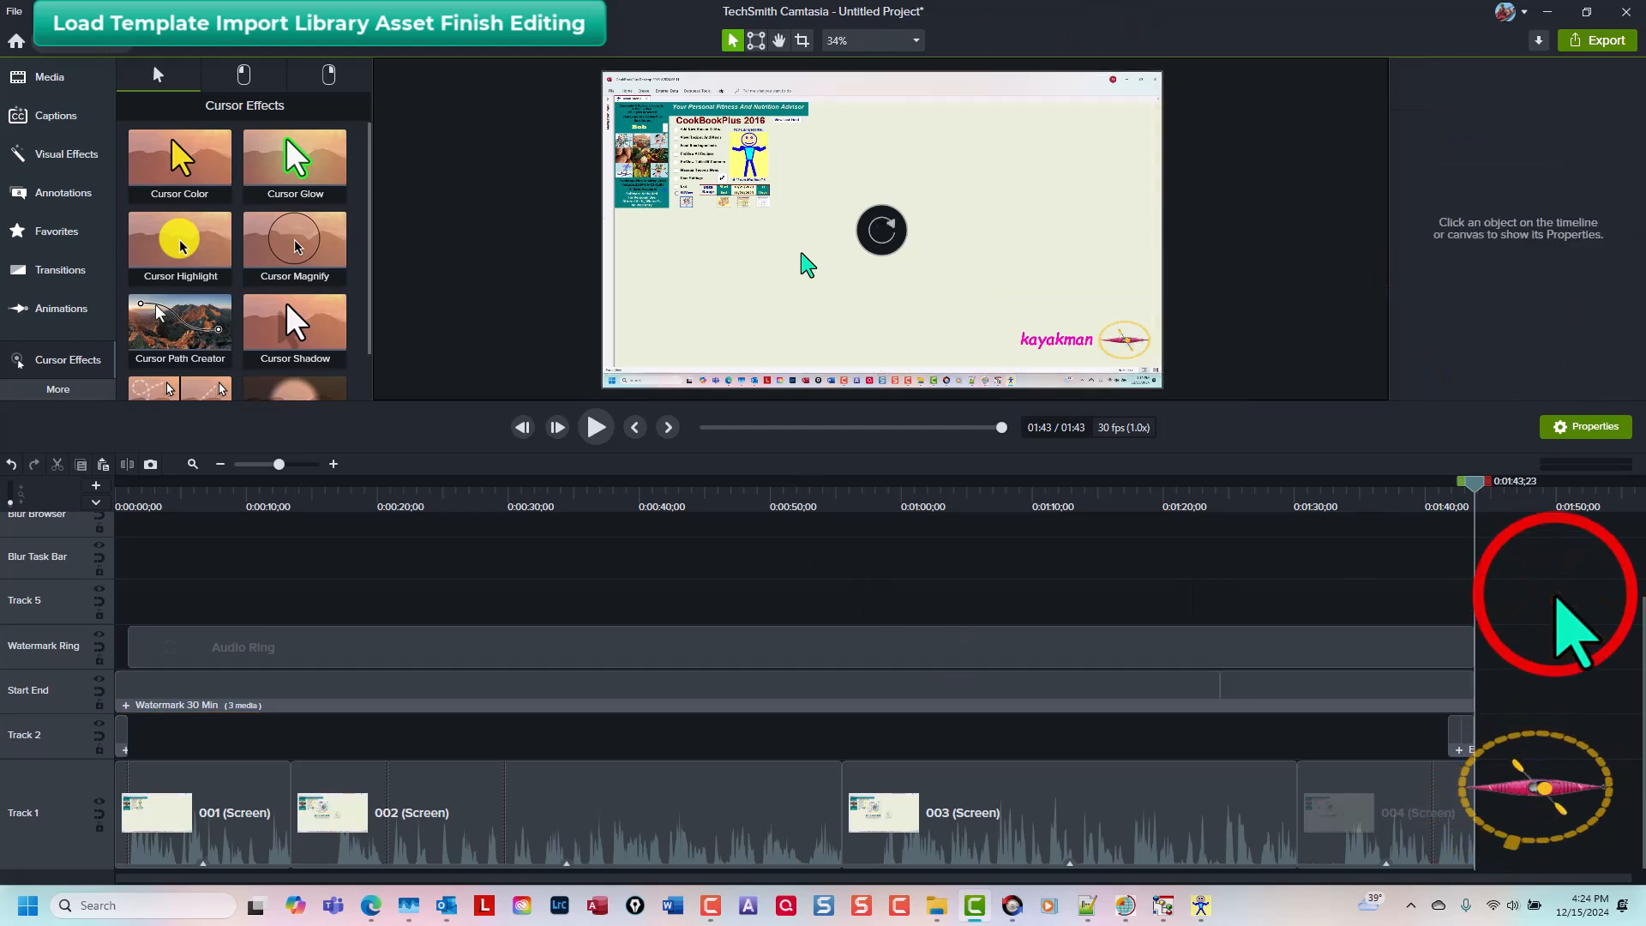
key(ctrl+Home)
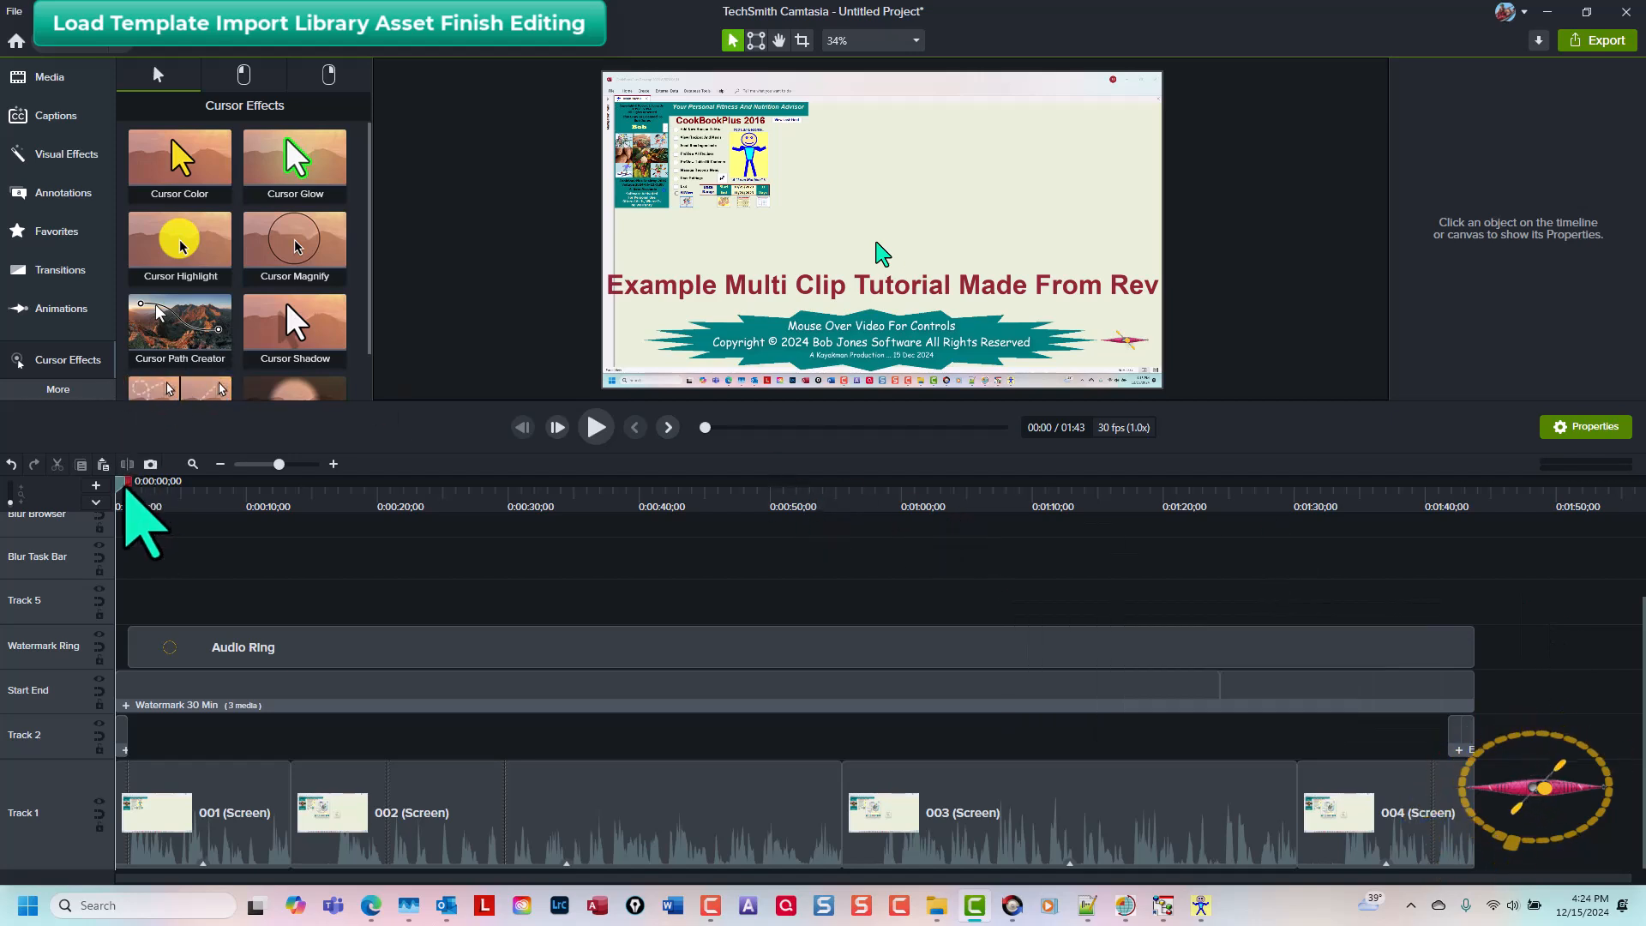
Step: Set the Audio Ring's dynamic colour to dark red
drag(119, 482, 147, 493)
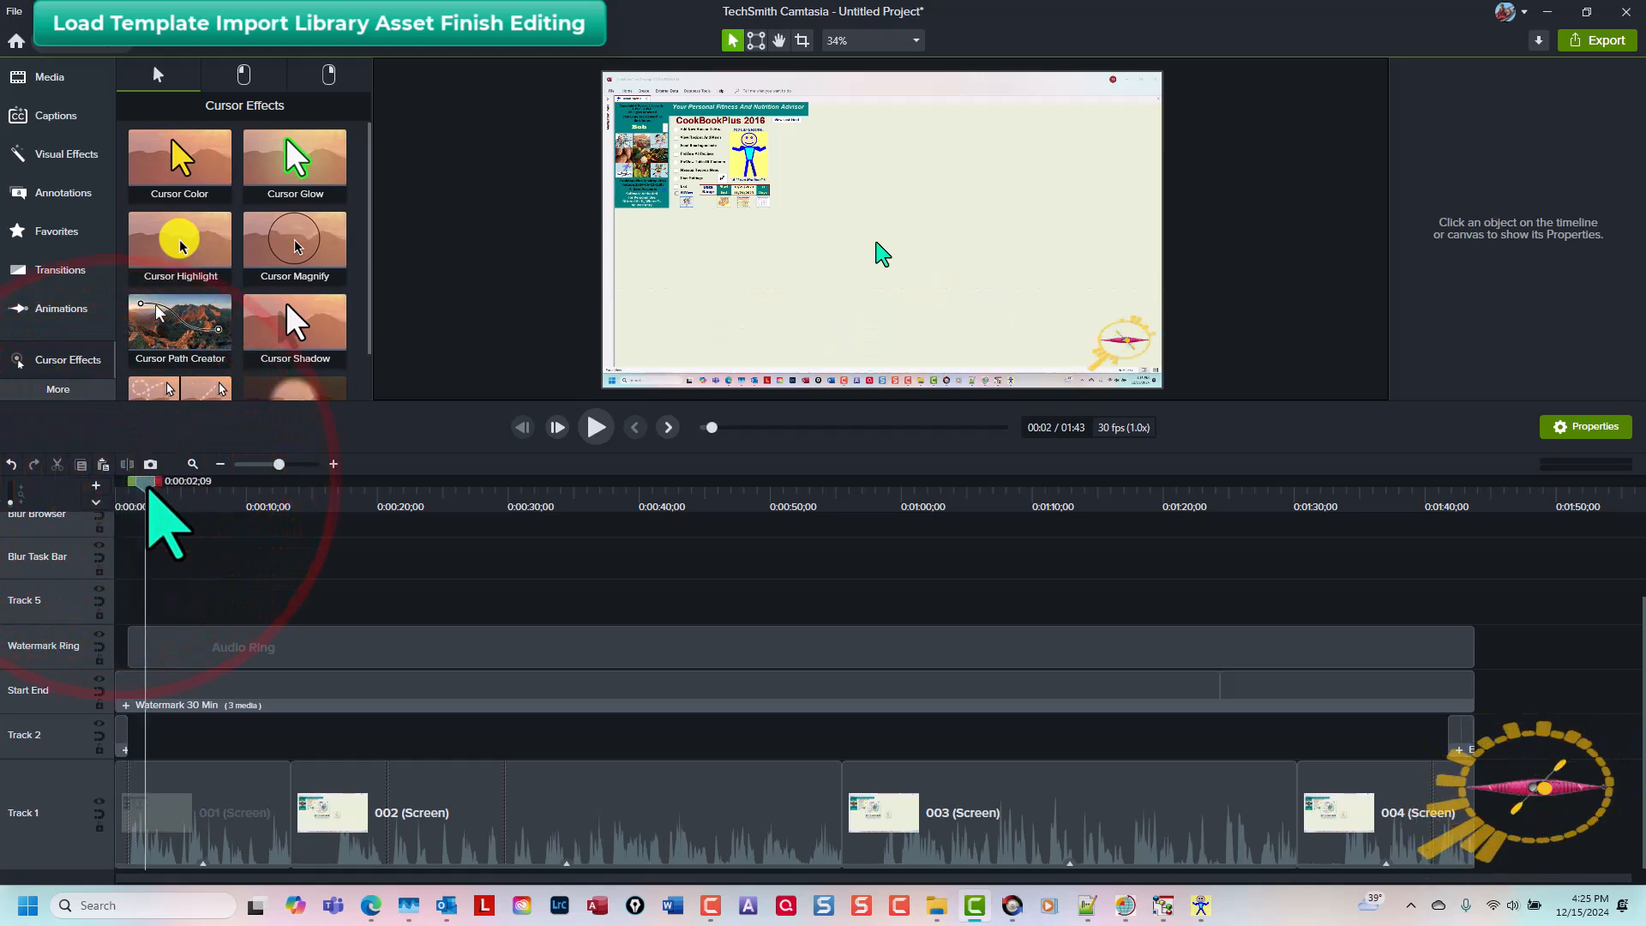
click(281, 652)
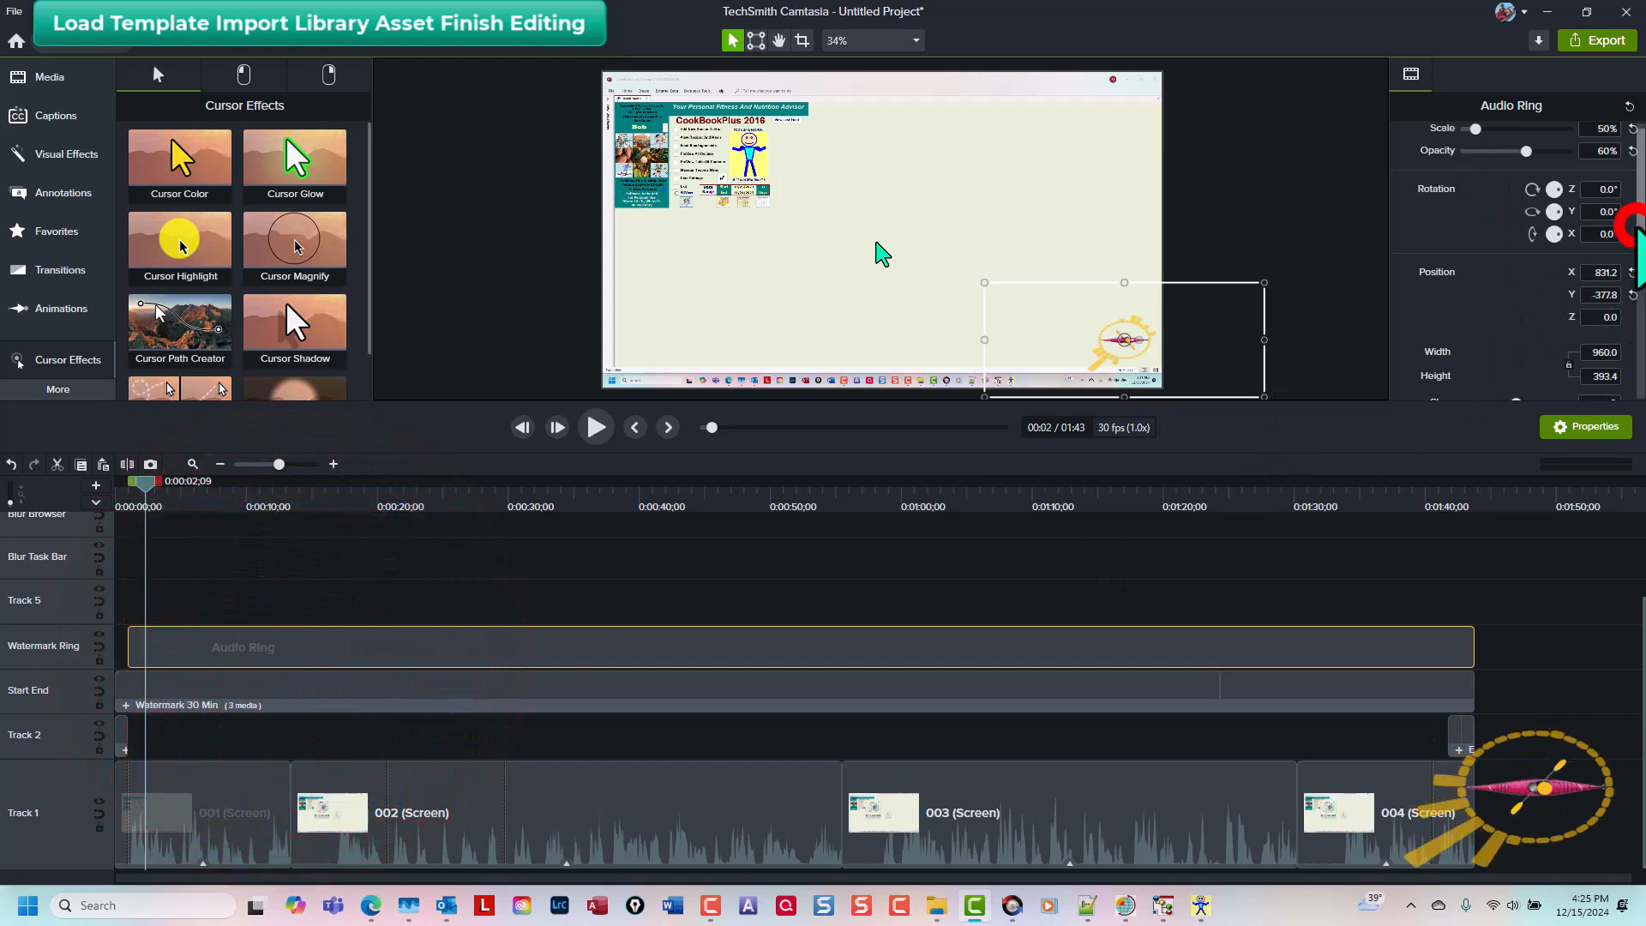
scroll(1612, 258, down, 3)
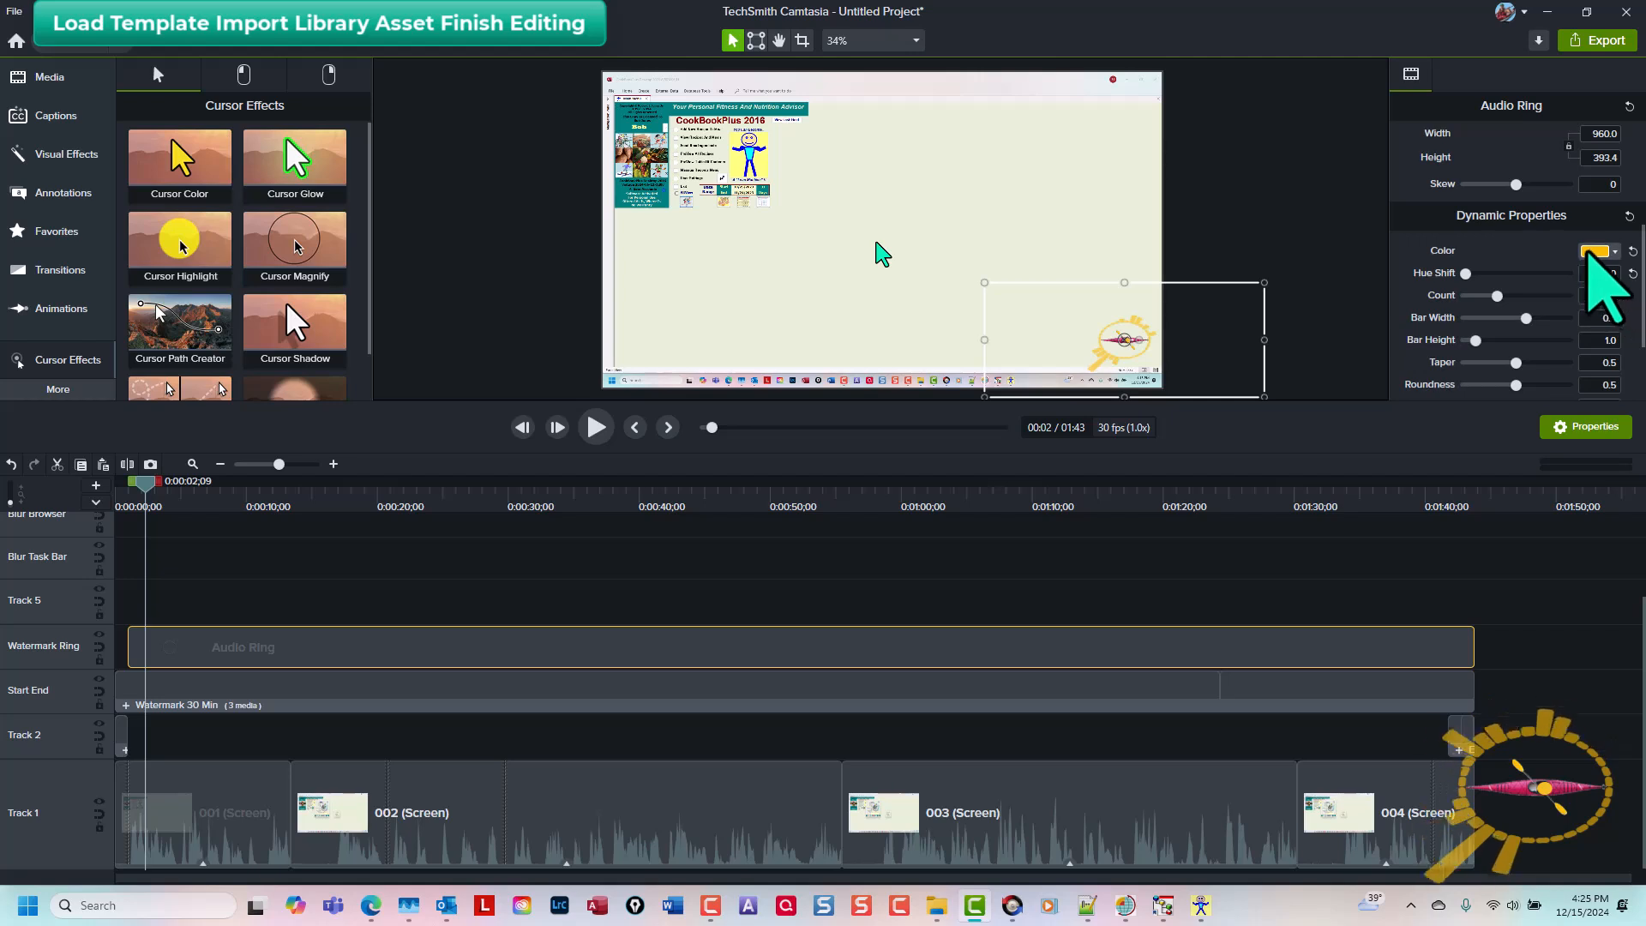
click(1593, 250)
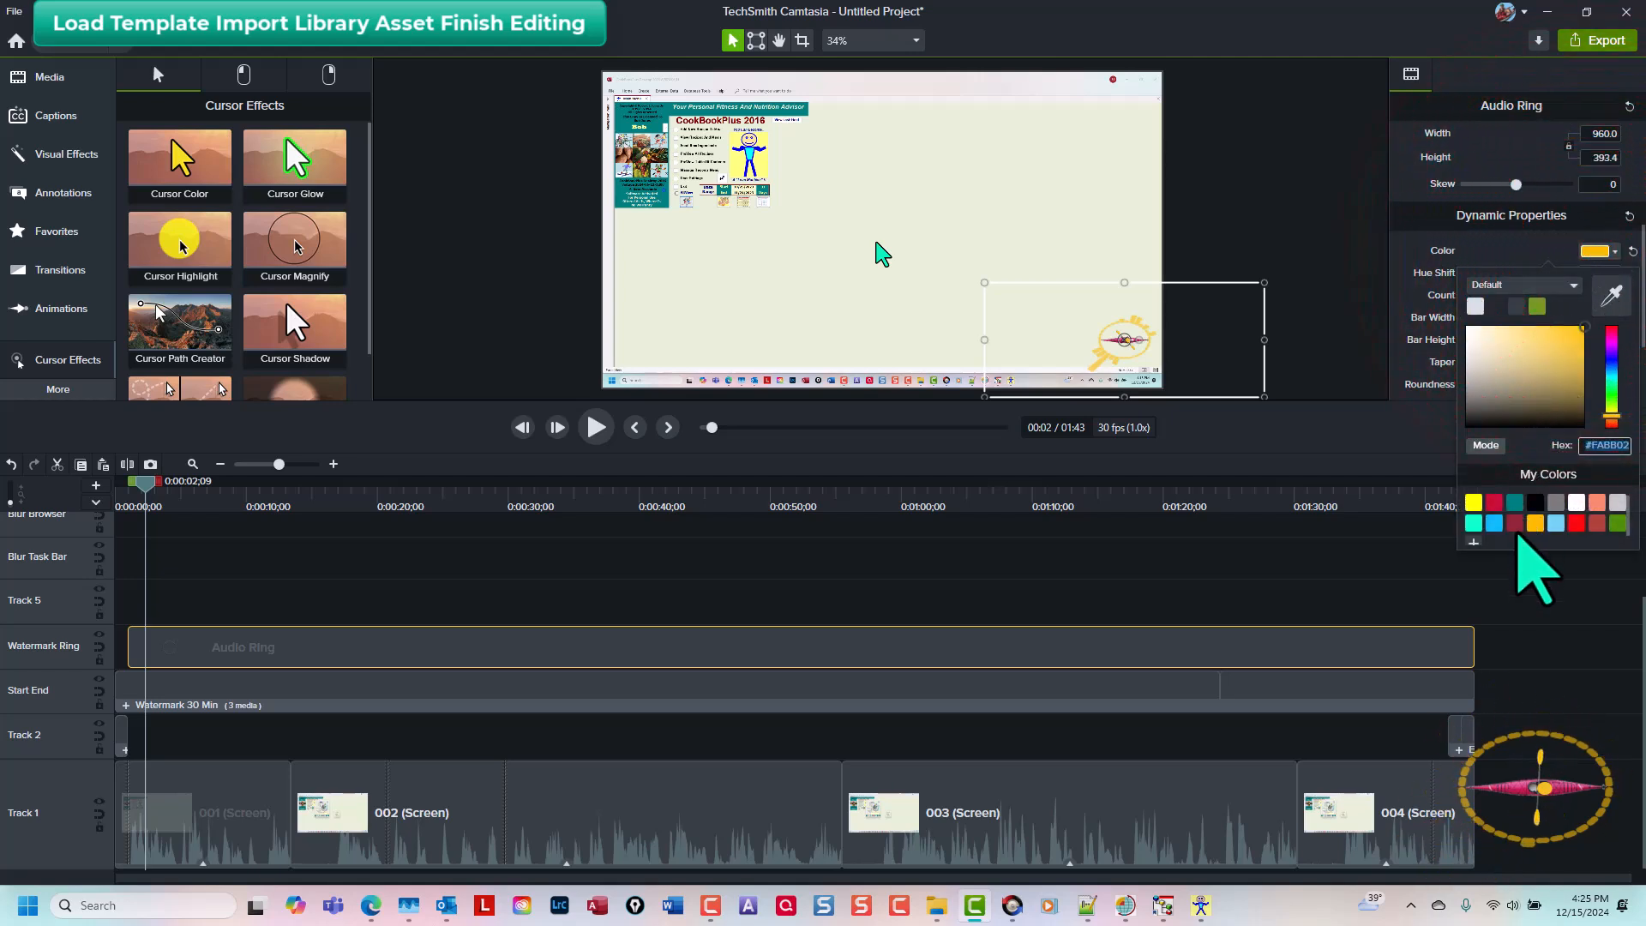
click(1514, 524)
click(1522, 553)
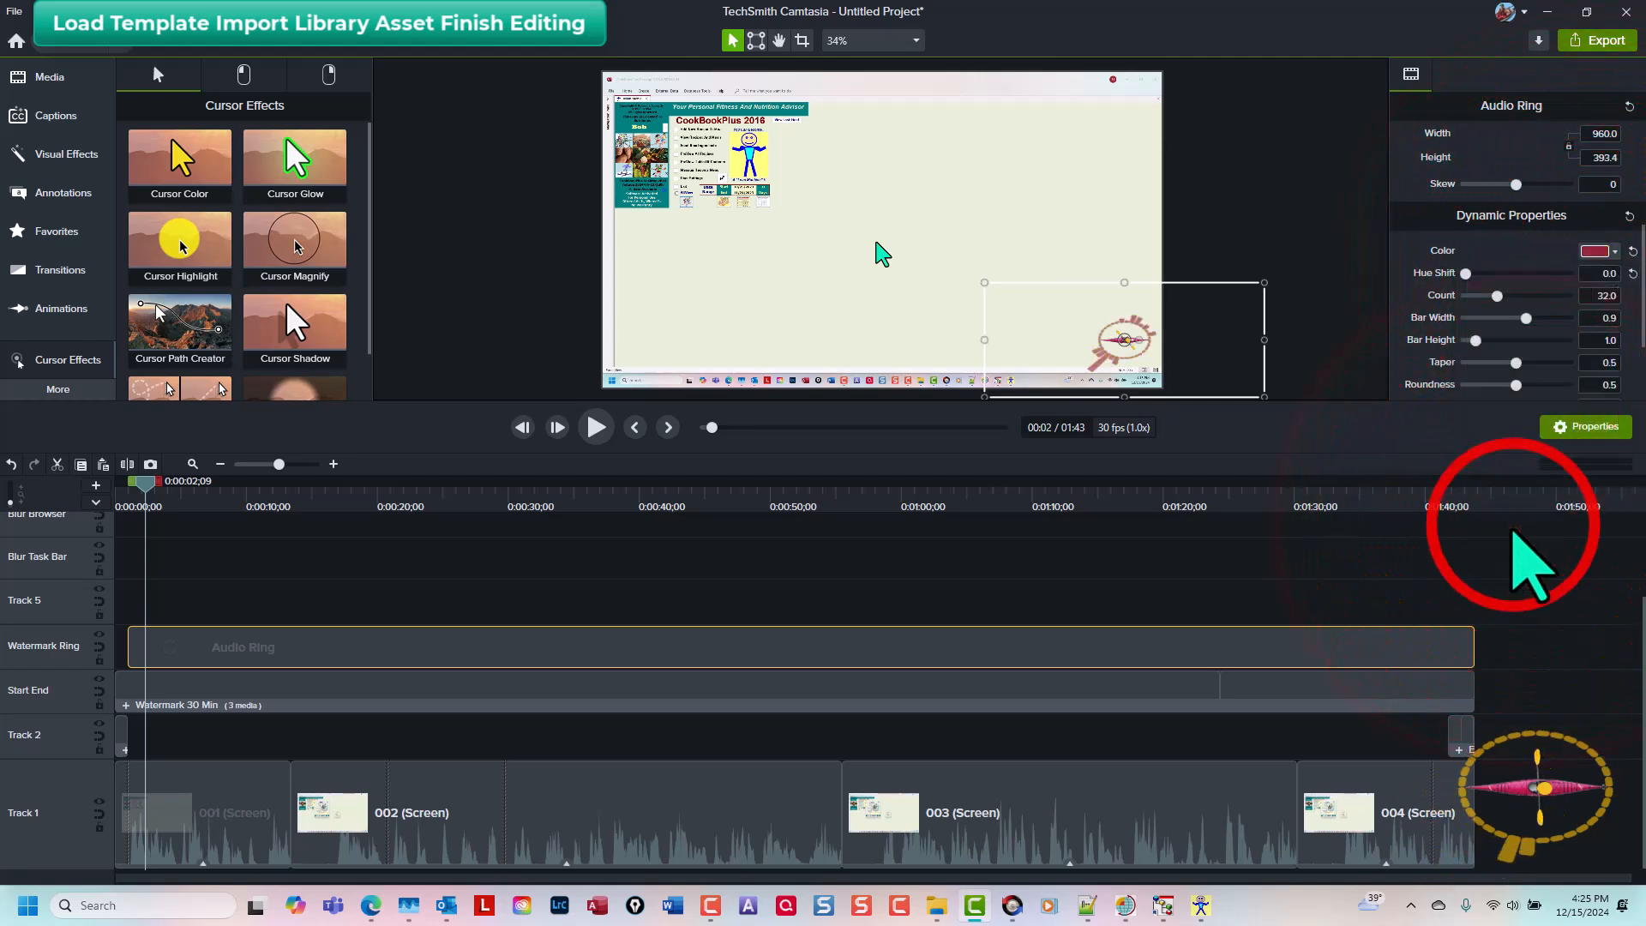
click(1273, 600)
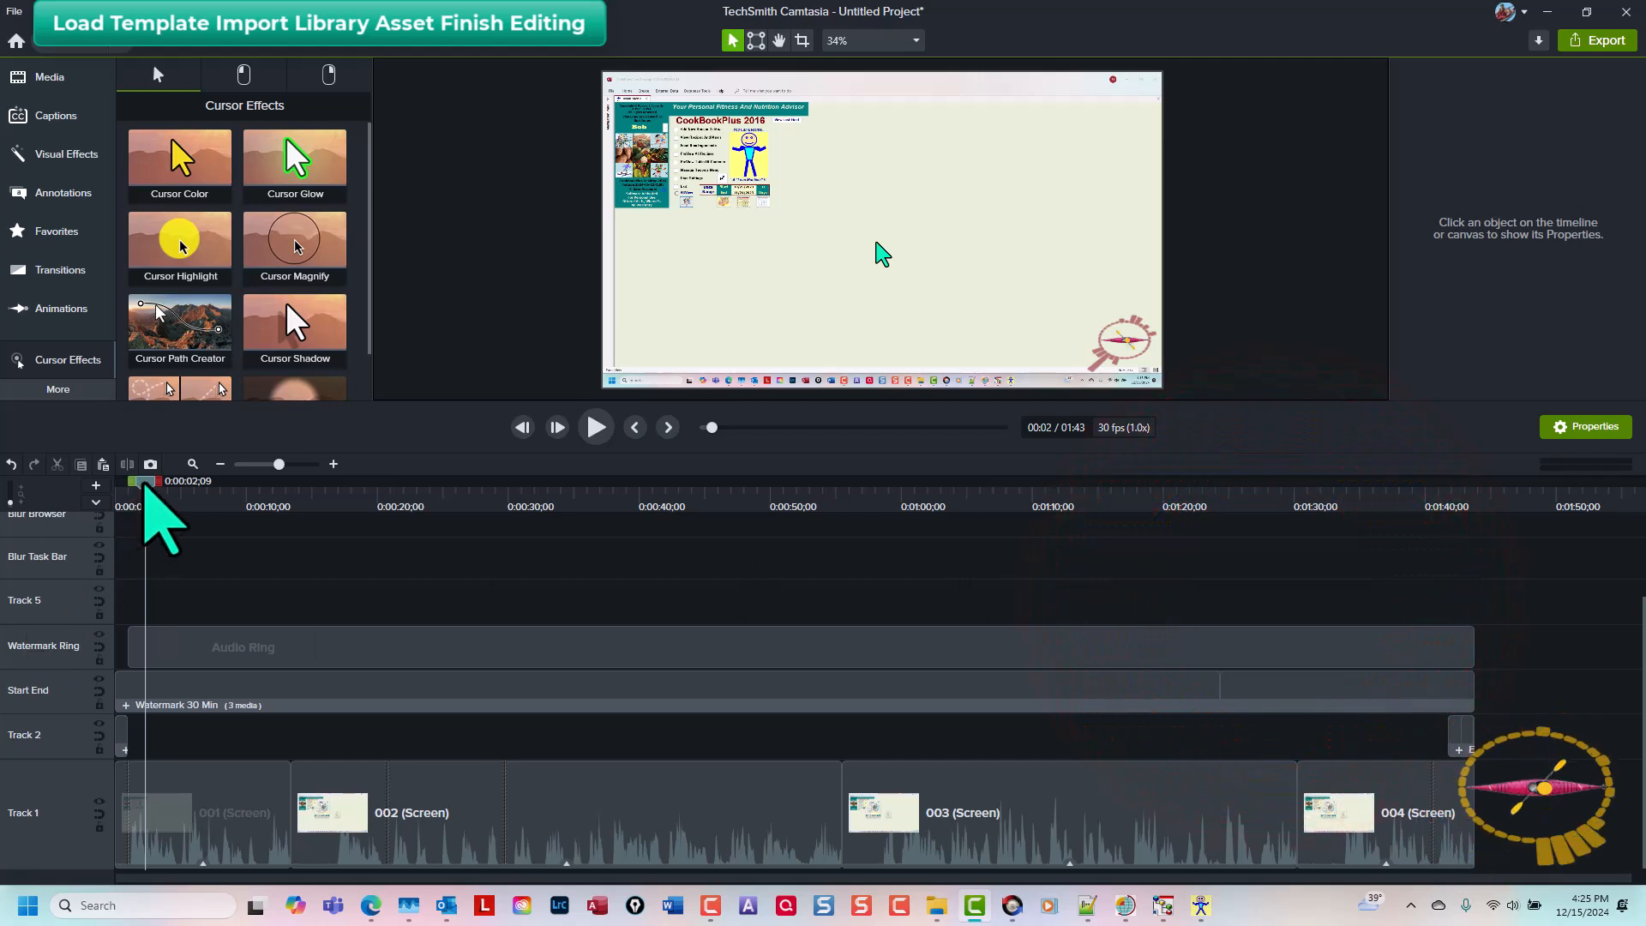
Step: Save the project as ExampleBuildout
drag(144, 493, 26, 587)
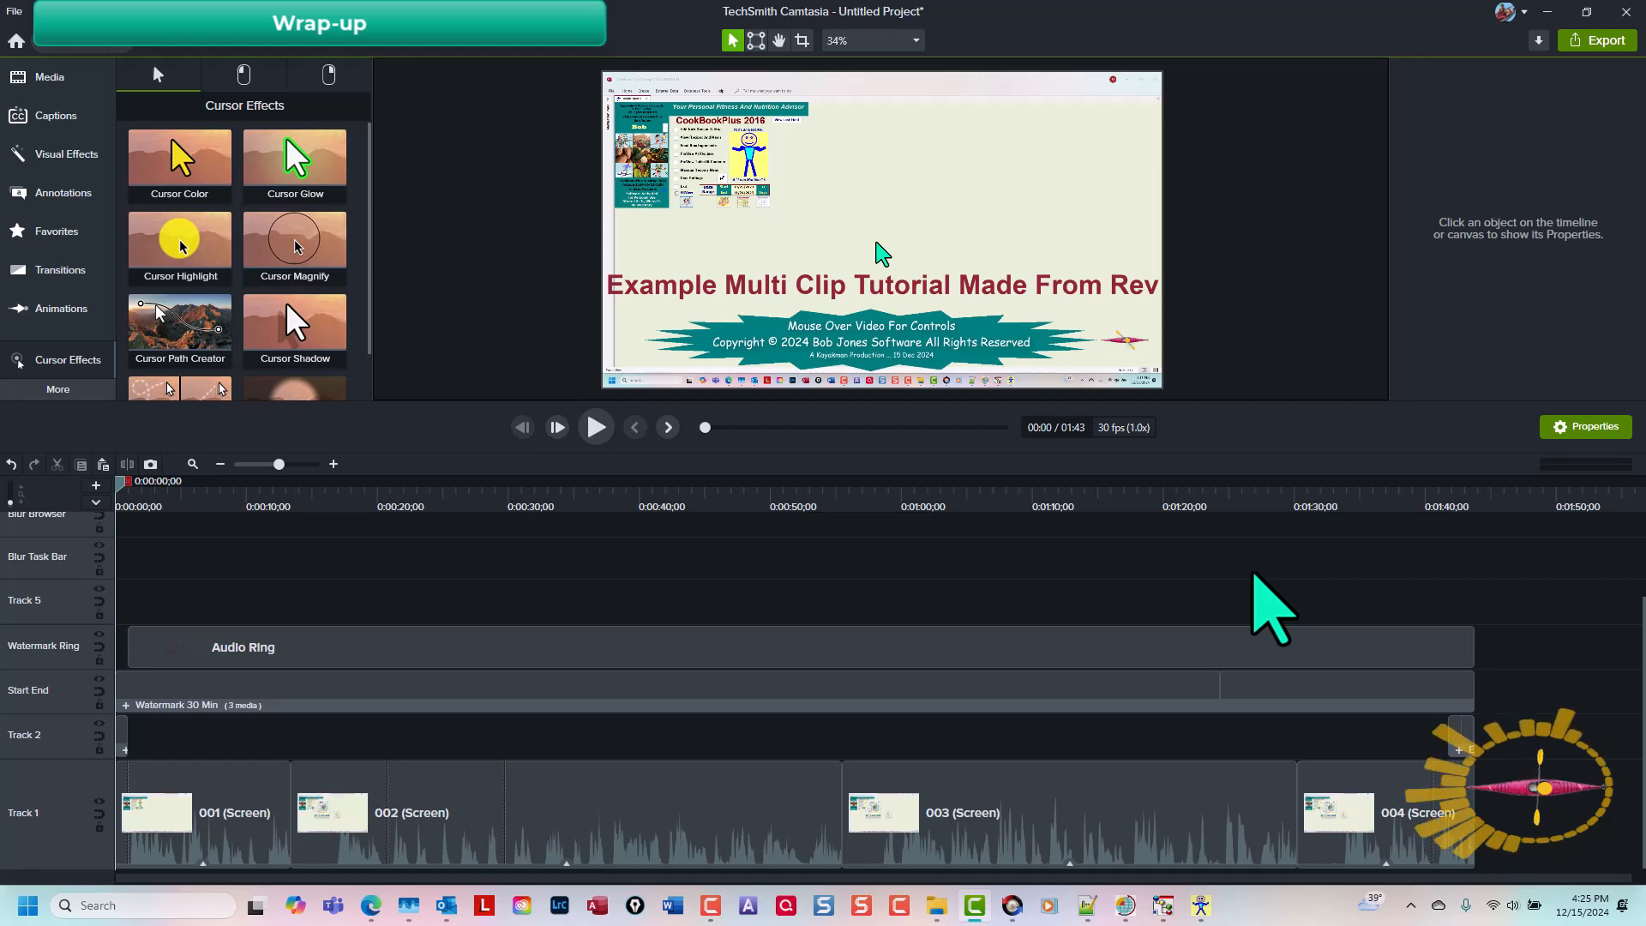
key(ctrl+s)
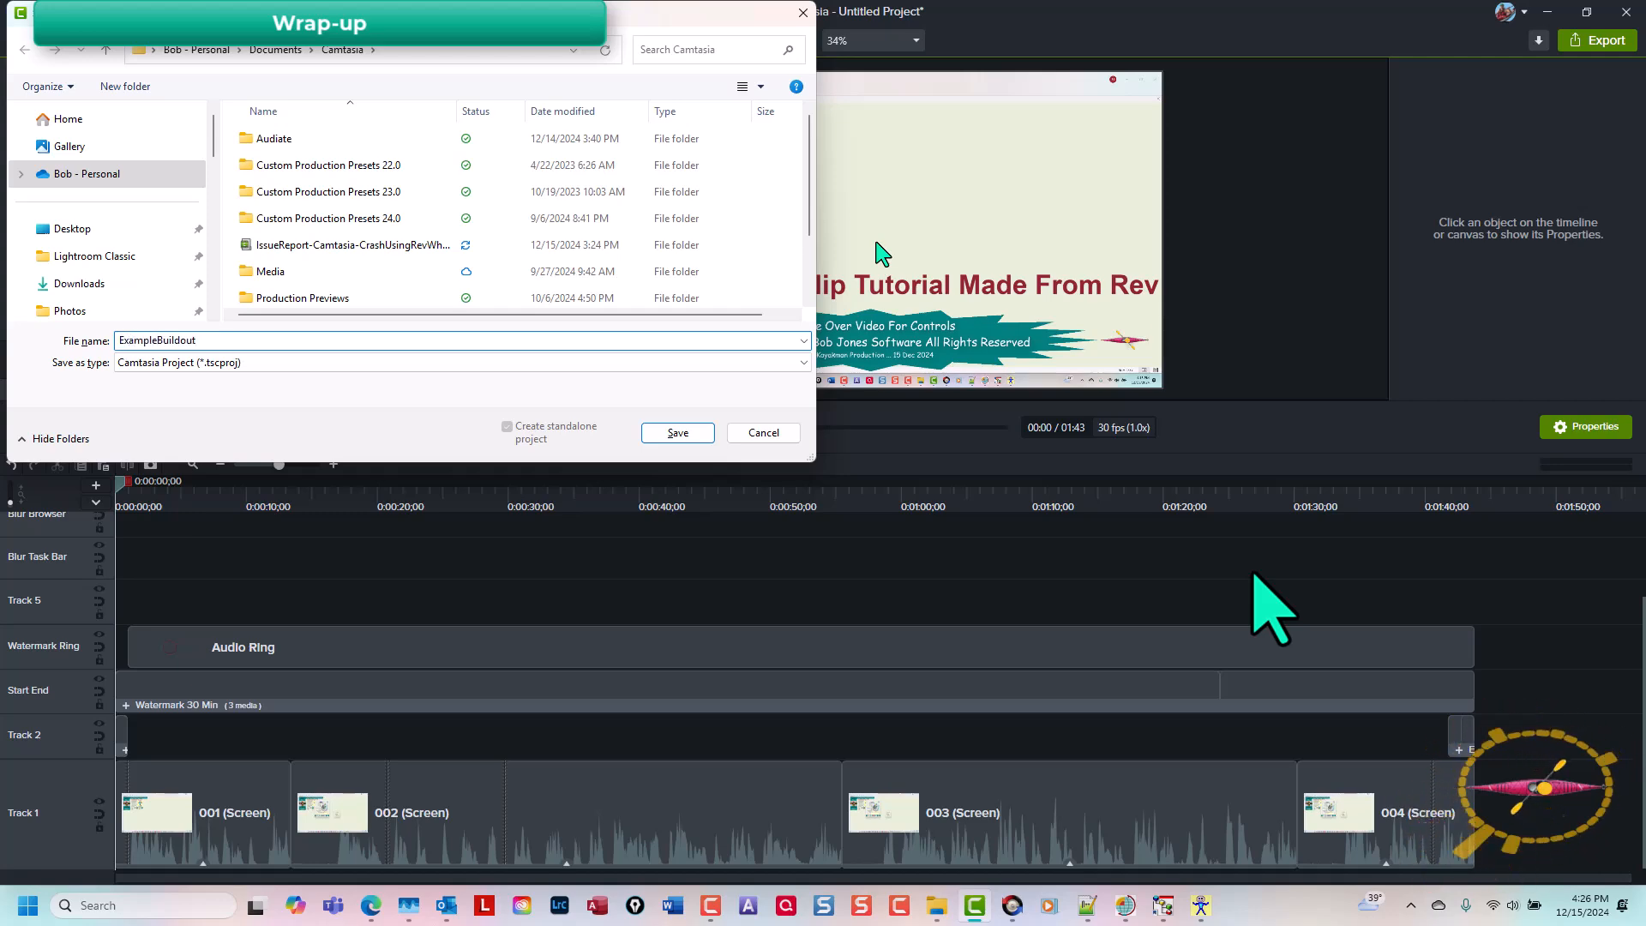
key(Return)
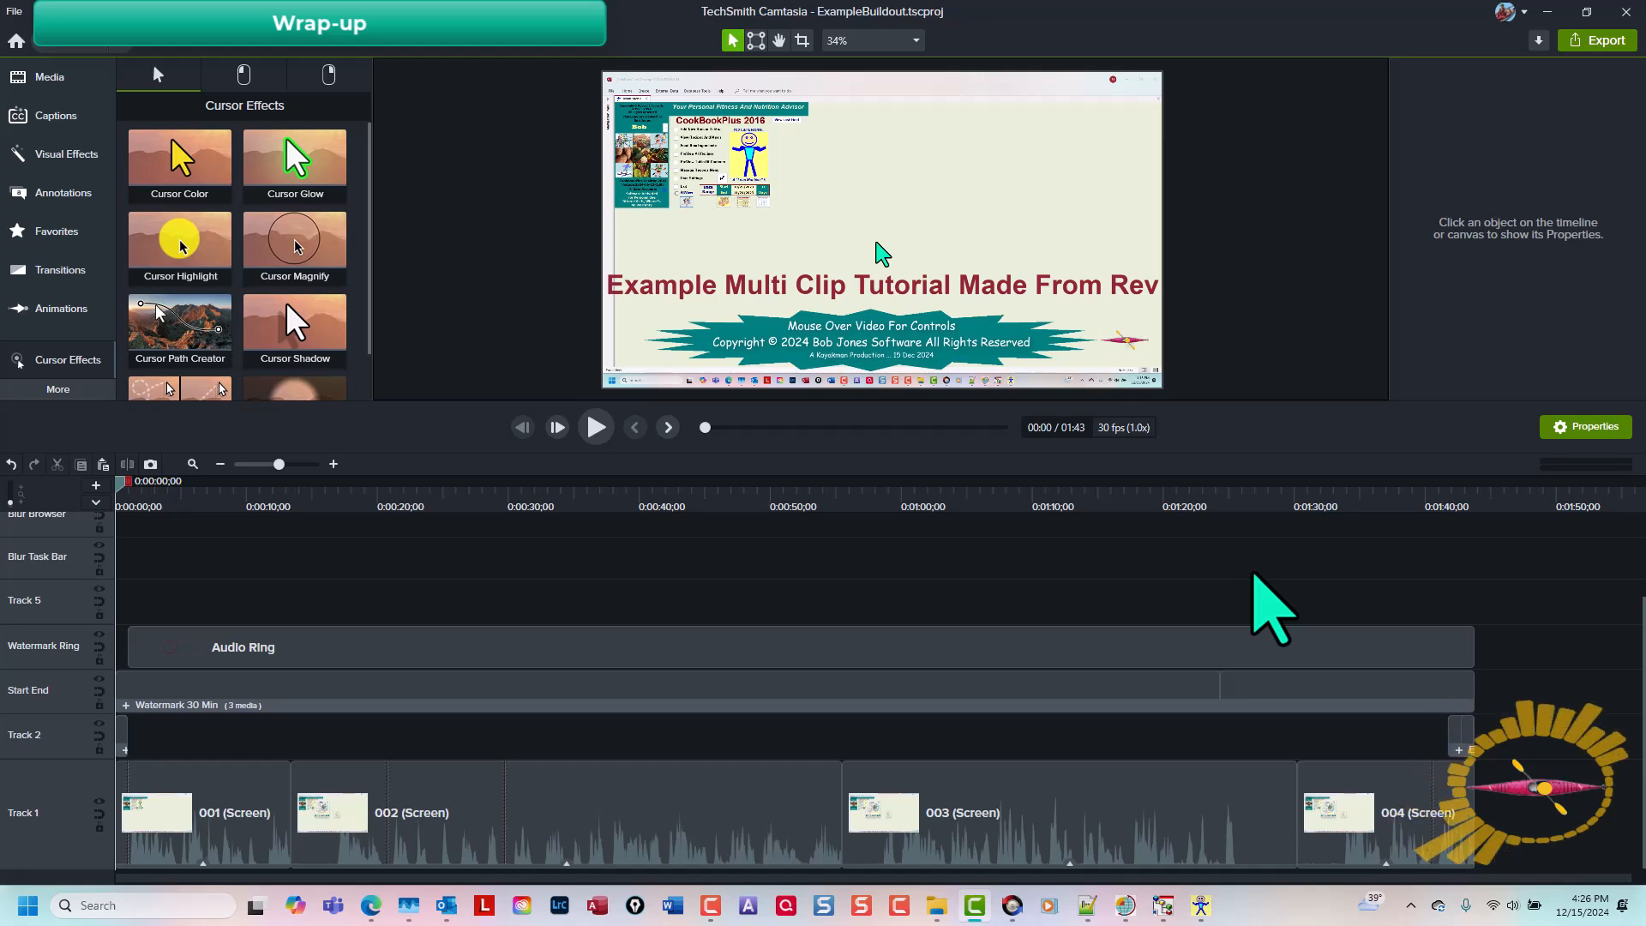